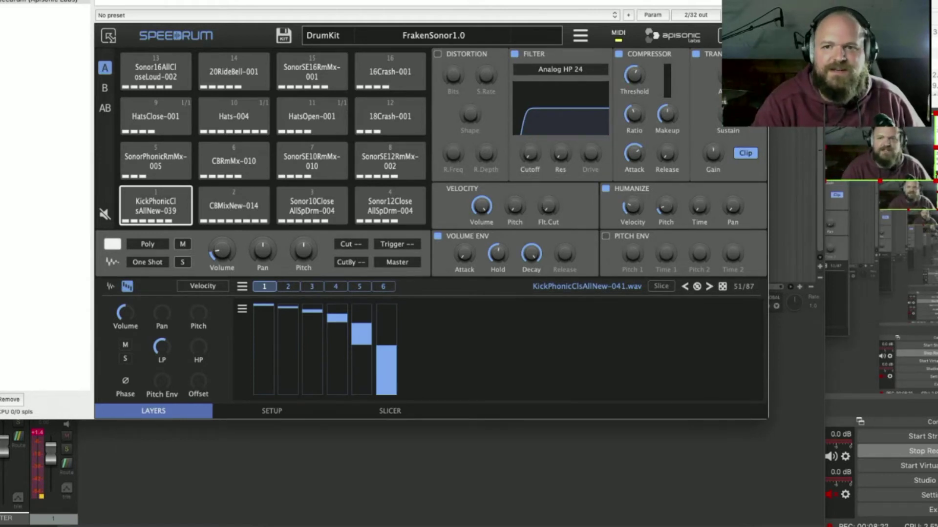
# - Shift the Speedrum effects window until its edge is reachable and close it to reveal the project timeline
pyautogui.moveTo(371, 4); pyautogui.dragTo(460, 0)
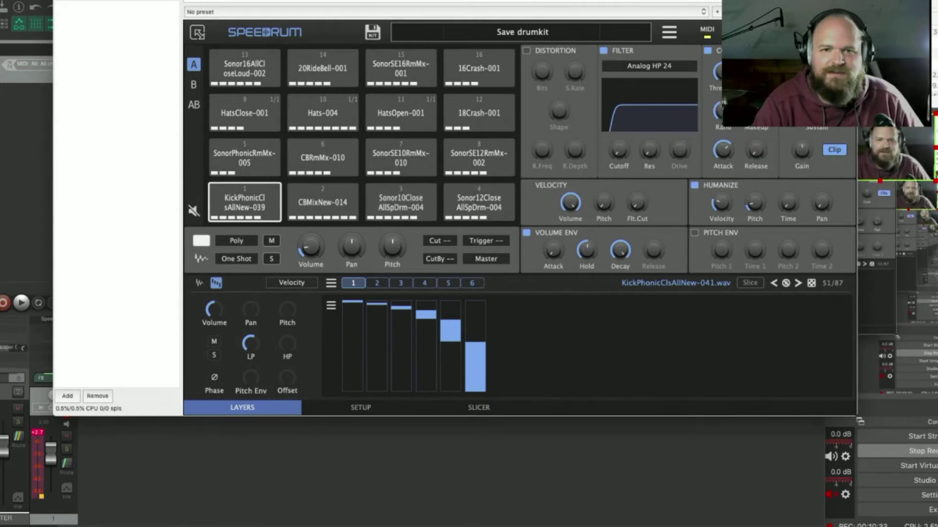
pyautogui.moveTo(293, 1); pyautogui.dragTo(378, 11)
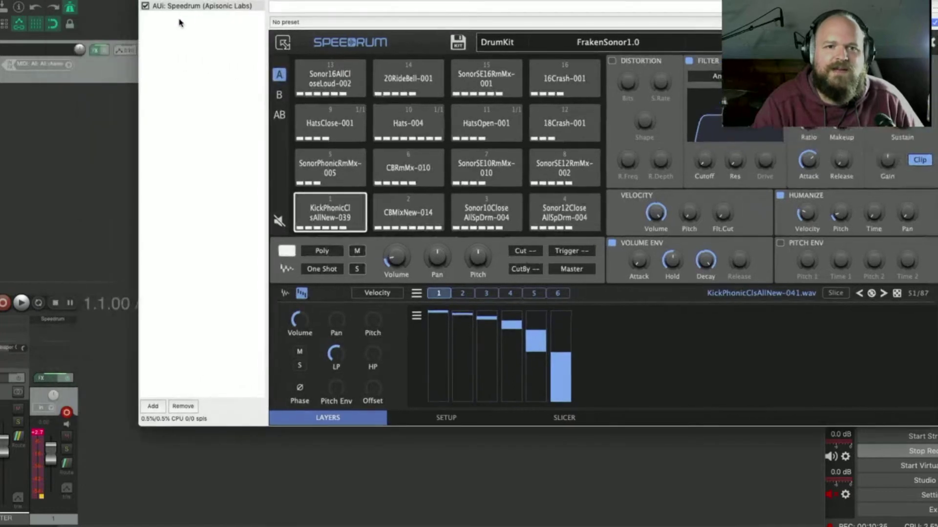
pyautogui.click(146, 2)
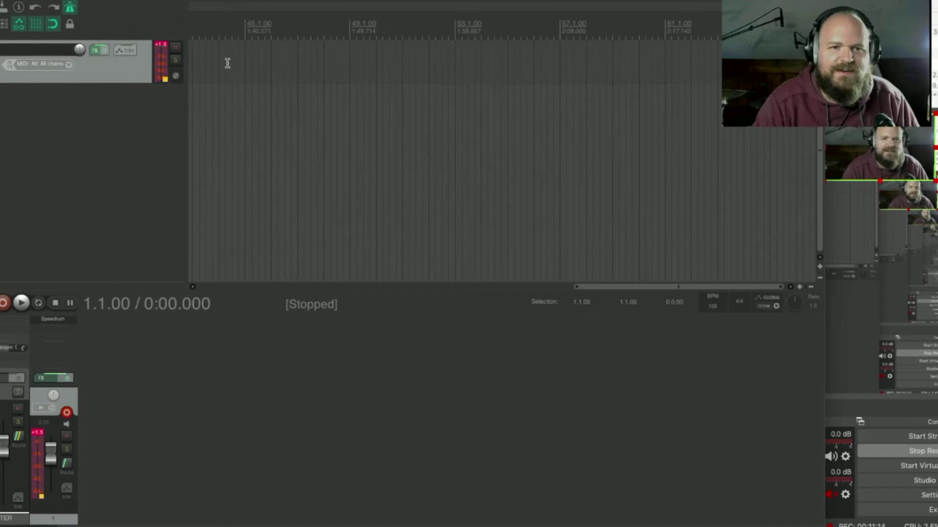
# - Raise the metronome's secondary beat gain to +12.0 dB and close the metronome settings
pyautogui.rightClick(70, 7)
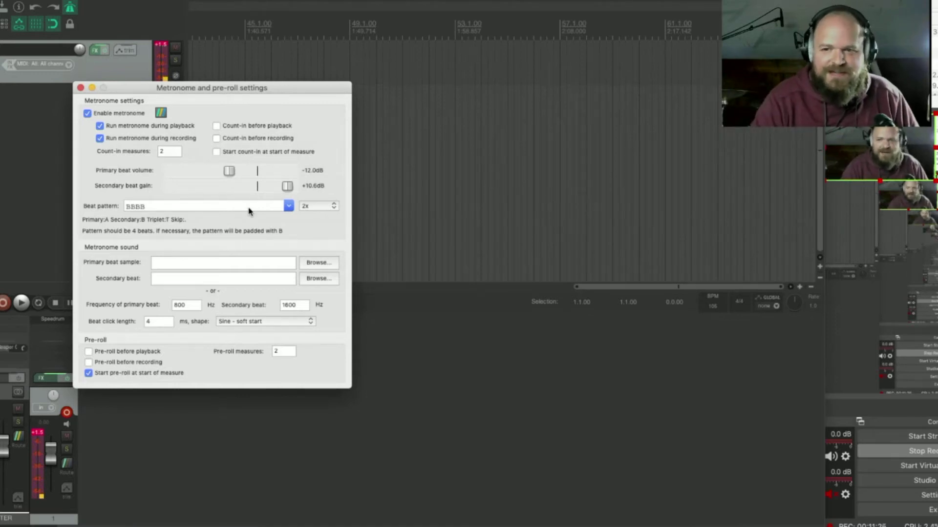
pyautogui.click(81, 88)
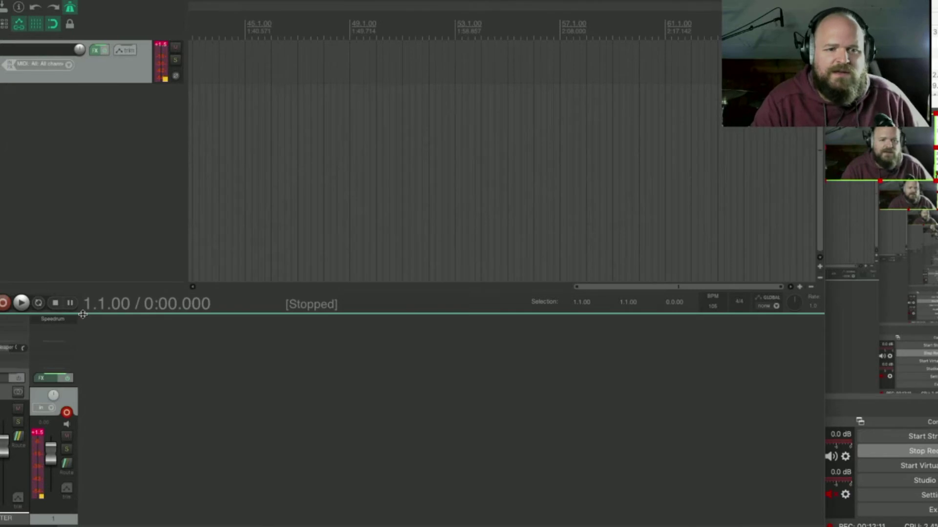
pyautogui.click(2, 304)
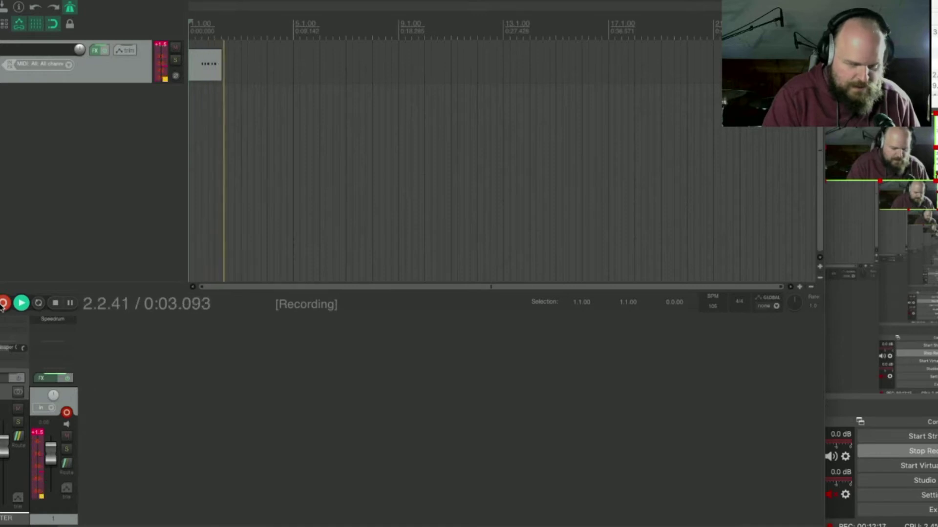
pyautogui.click(3, 304)
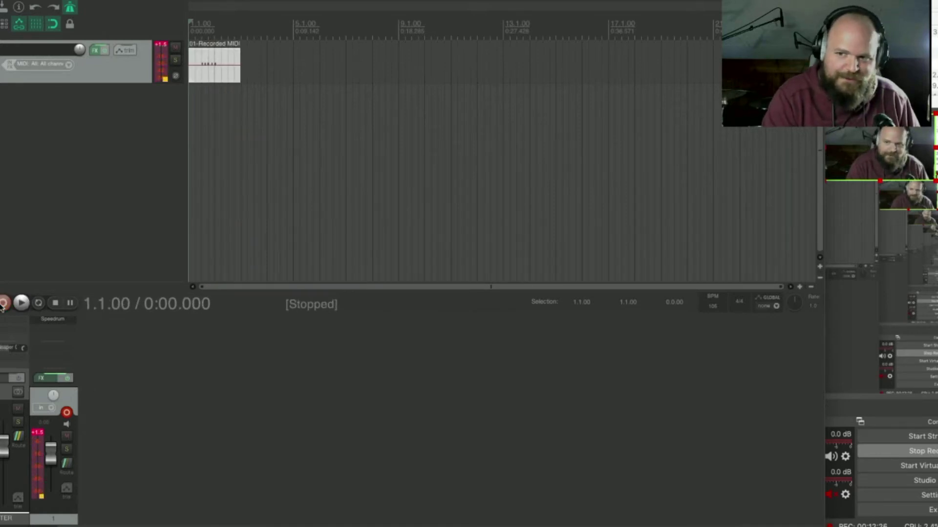
pyautogui.hotkey('ctrl', 'z')
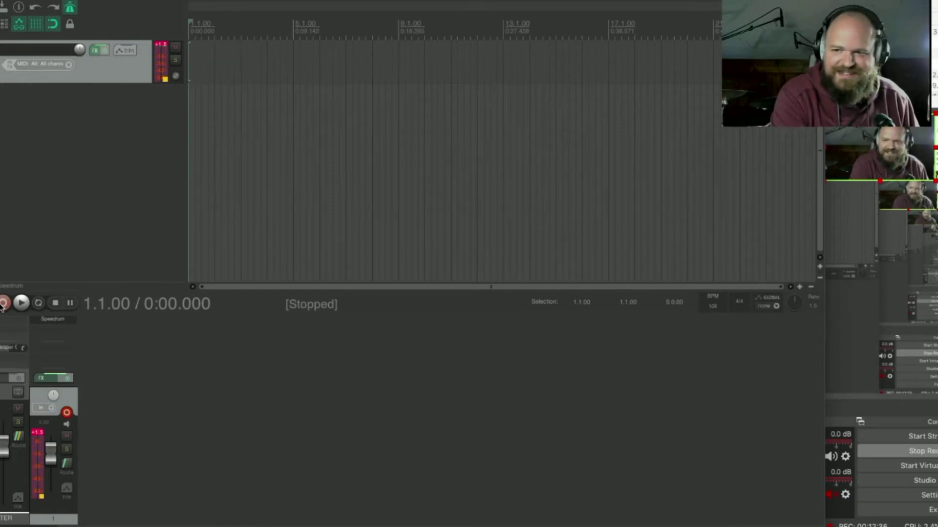
pyautogui.click(3, 303)
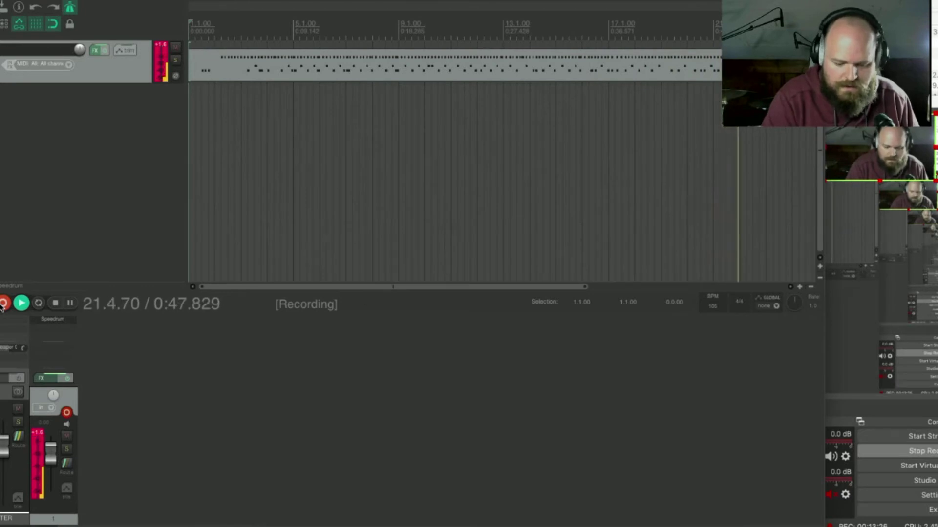
pyautogui.click(3, 305)
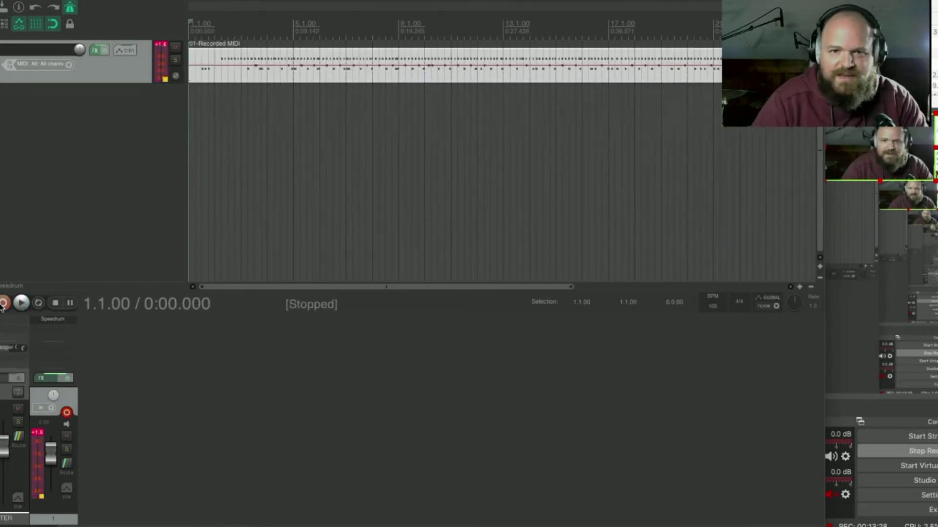
pyautogui.press('Delete')
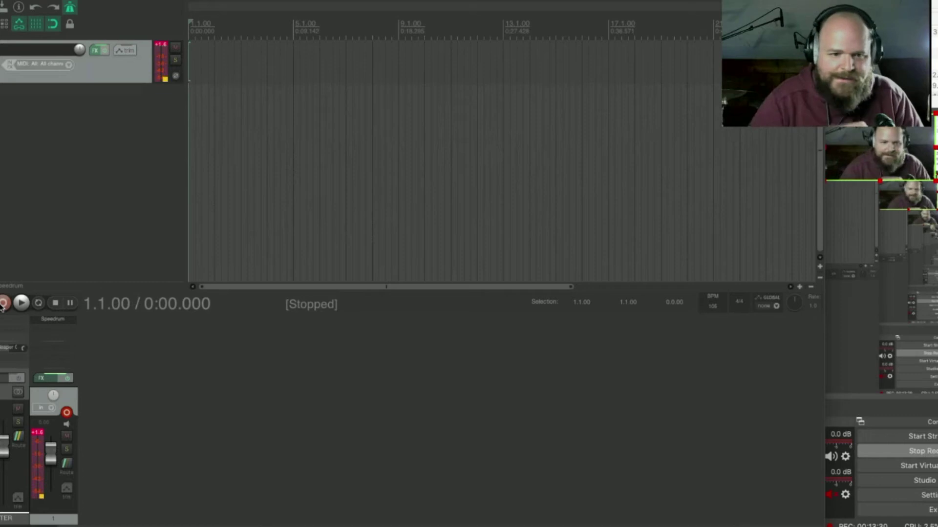
# - Check the metronome settings and record a MIDI drum take about 42 measures long on the Speedrum track
pyautogui.rightClick(70, 7)
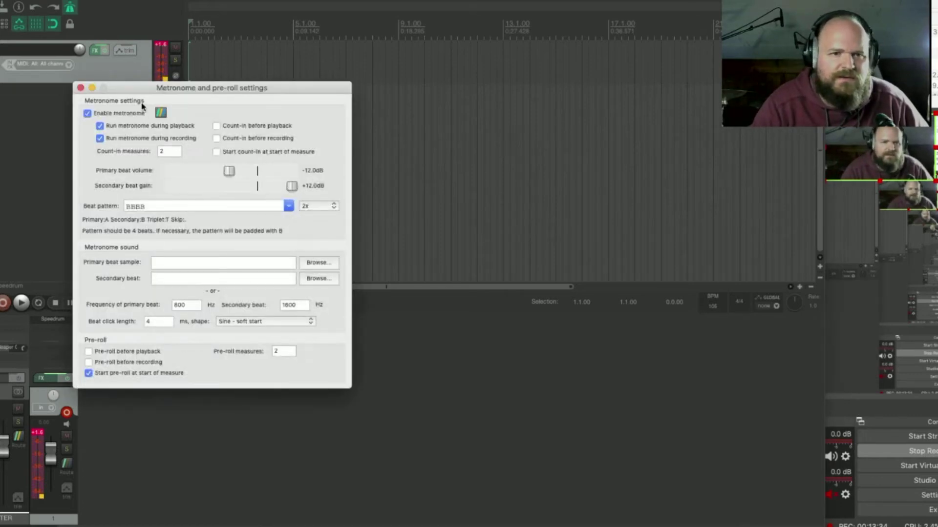
pyautogui.press('Escape')
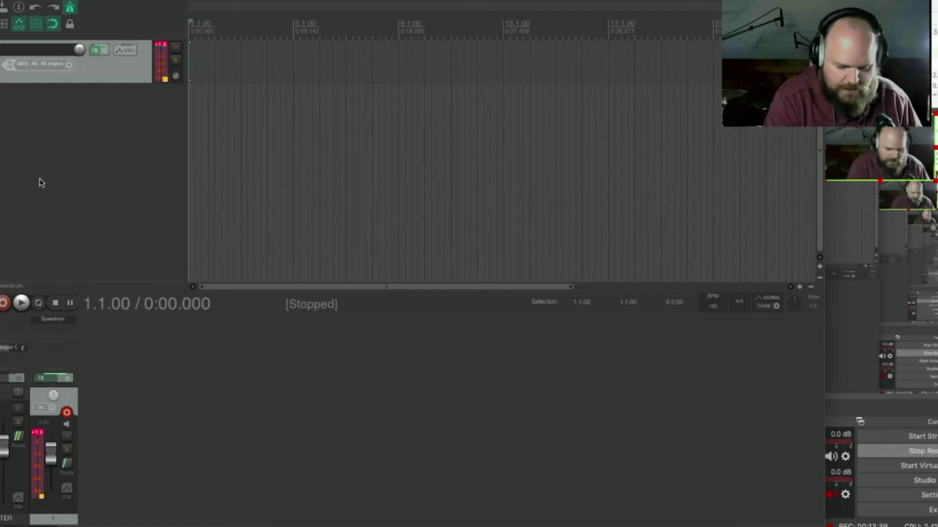
pyautogui.hotkey('ctrl', 'r')
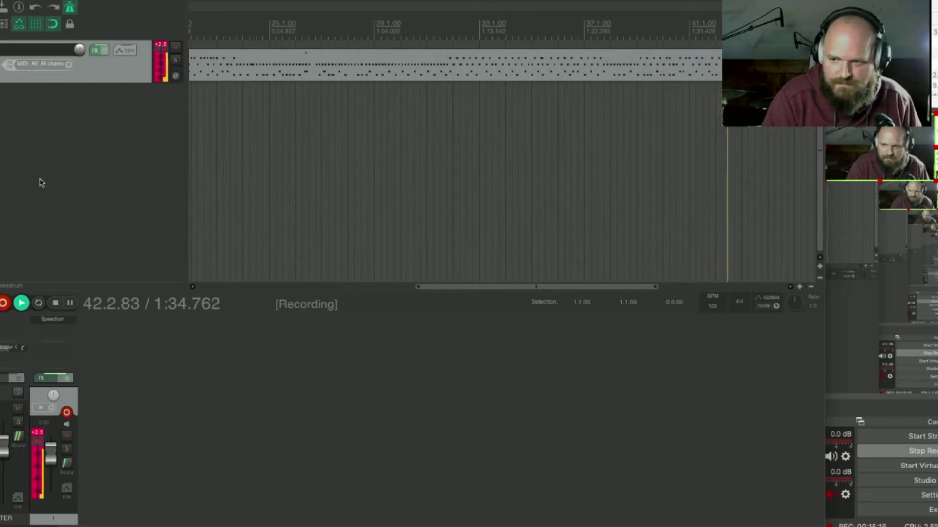
pyautogui.press('space')
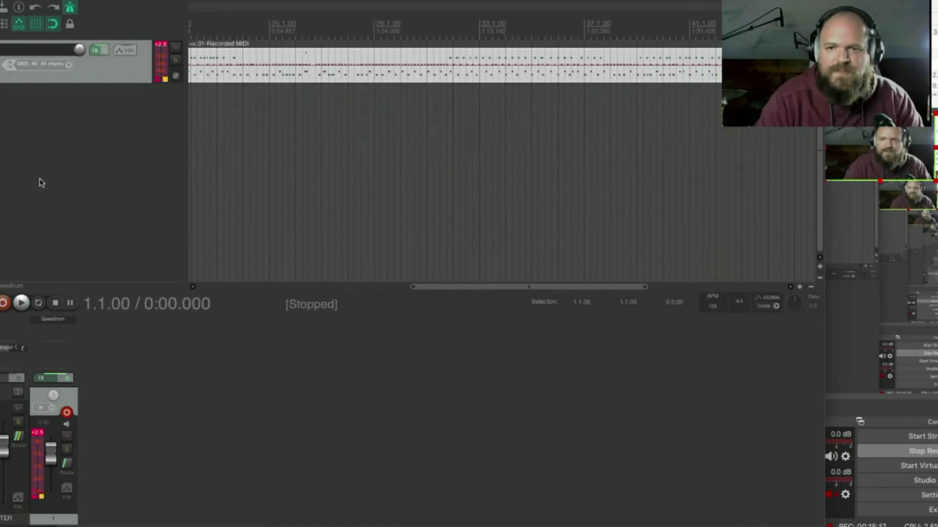
# - Play back the recorded drum take, skip ahead to measure 9 and disable the metronome
pyautogui.press('space')
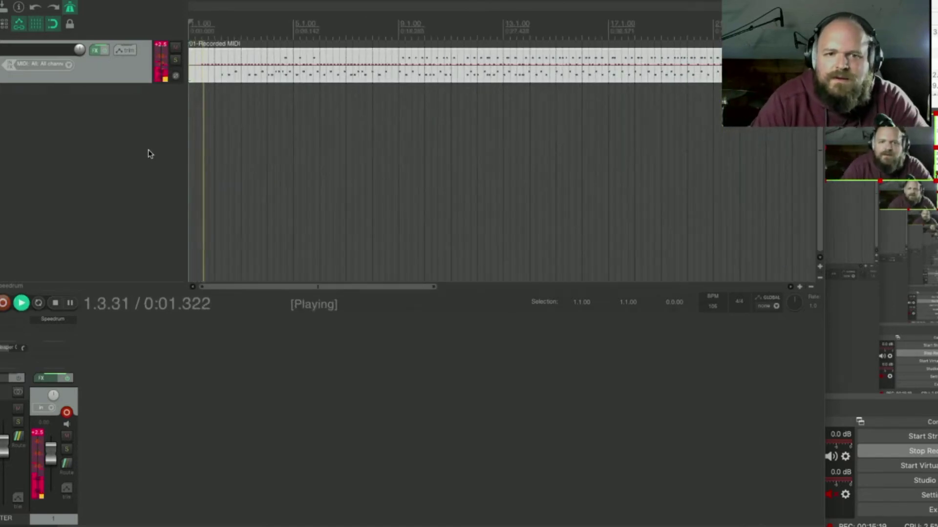
pyautogui.click(398, 30)
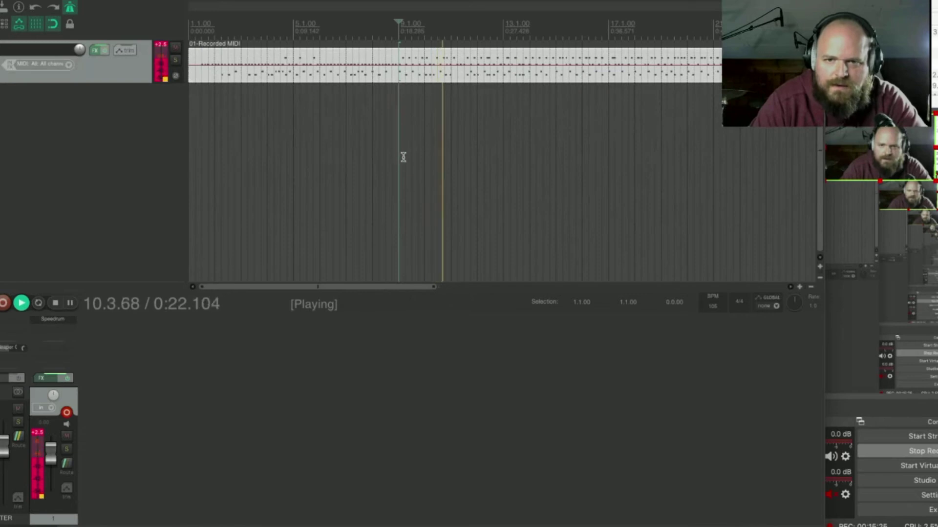
pyautogui.scroll(3, 423, 146)
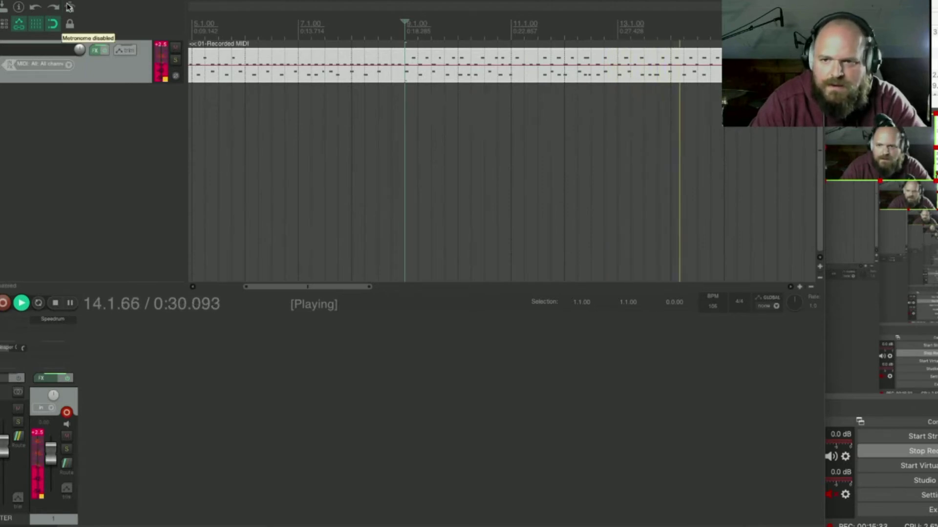
pyautogui.scroll(-2, 441, 192)
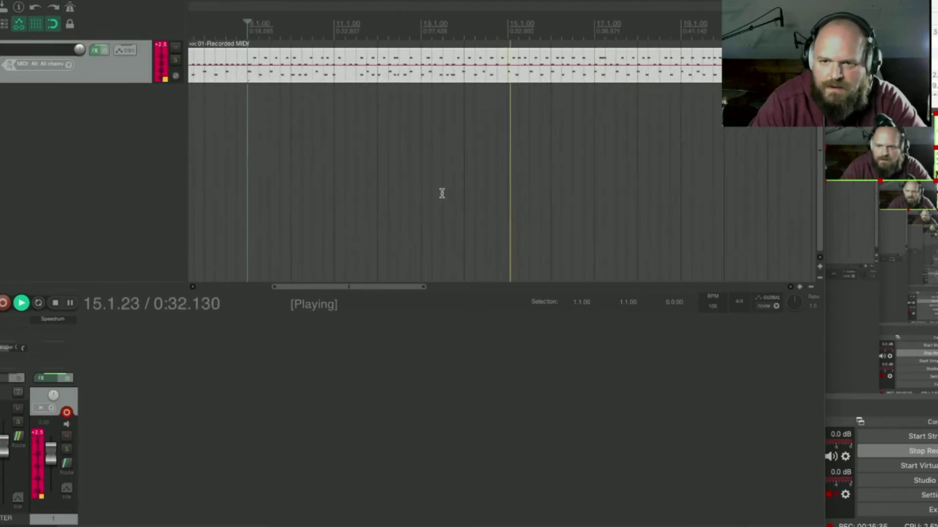
pyautogui.scroll(-1, 441, 193)
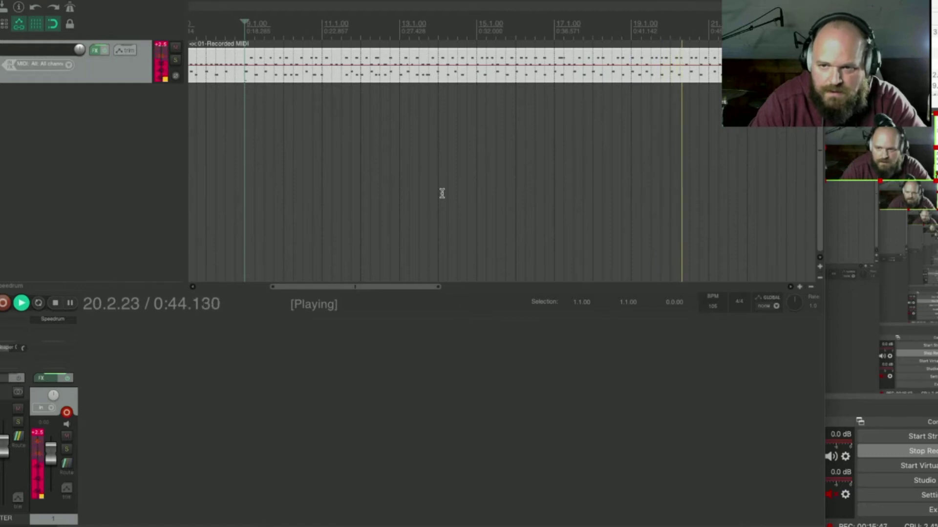
# - Replay the recorded take from measure 18 to check the groove, and stop playback
pyautogui.press('space')
pyautogui.click(592, 27)
pyautogui.press('space')
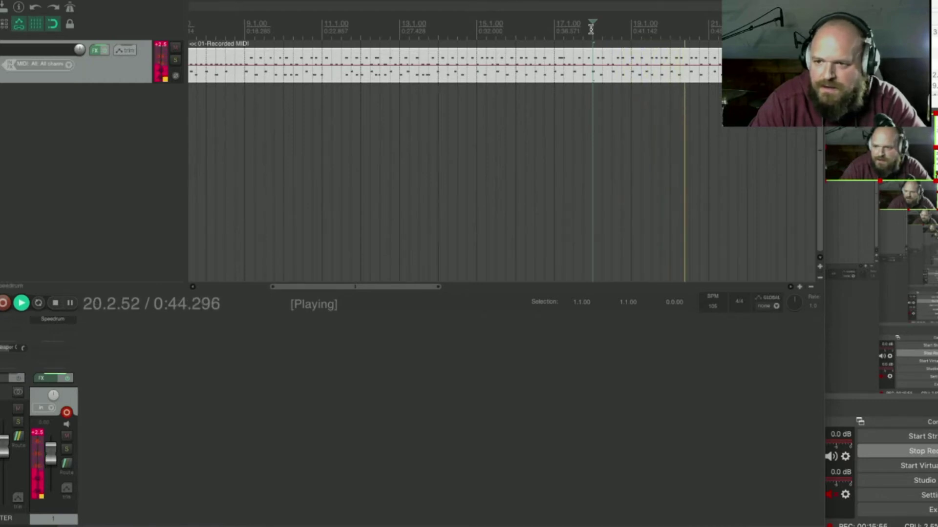
pyautogui.press('space')
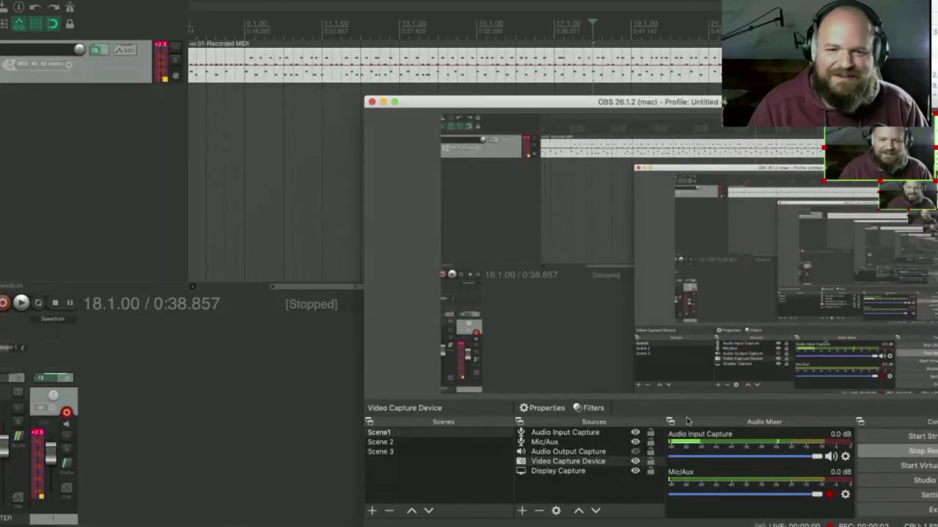
# - Switch back to REAPER and listen to the recorded take from measure 17, stopping after a few measures
pyautogui.click(307, 398)
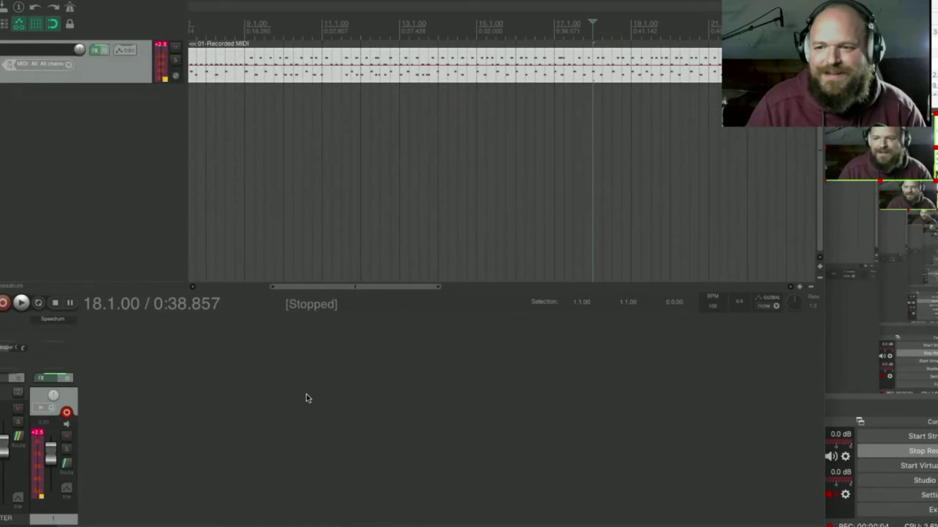
pyautogui.scroll(5, 542, 120)
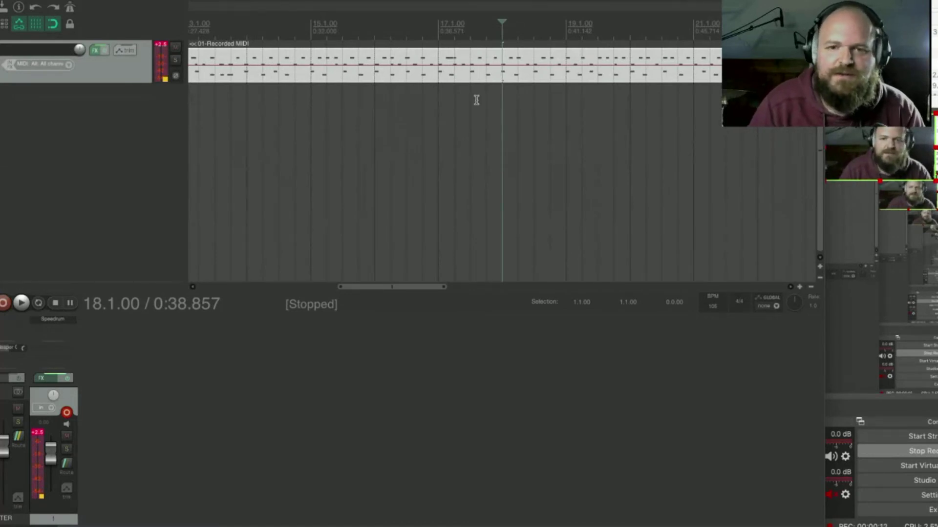
pyautogui.scroll(-8, 476, 100)
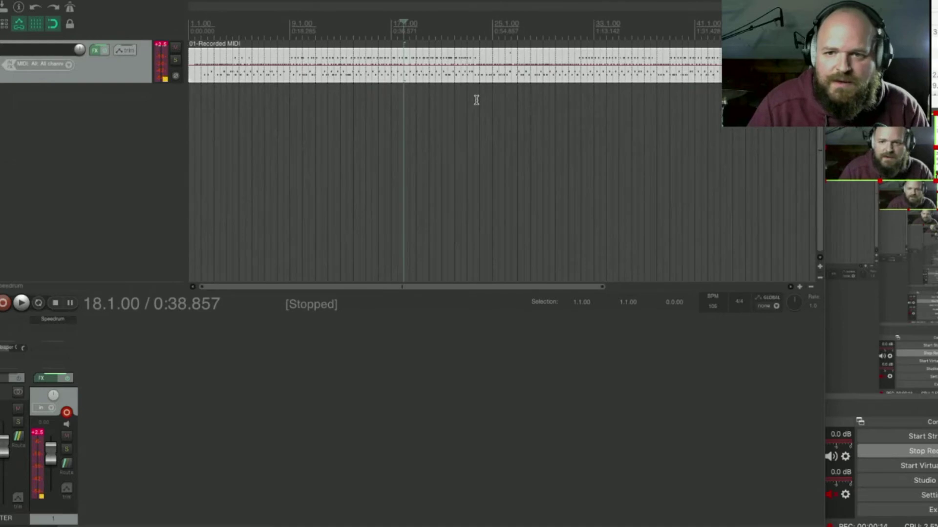
pyautogui.scroll(2, 476, 100)
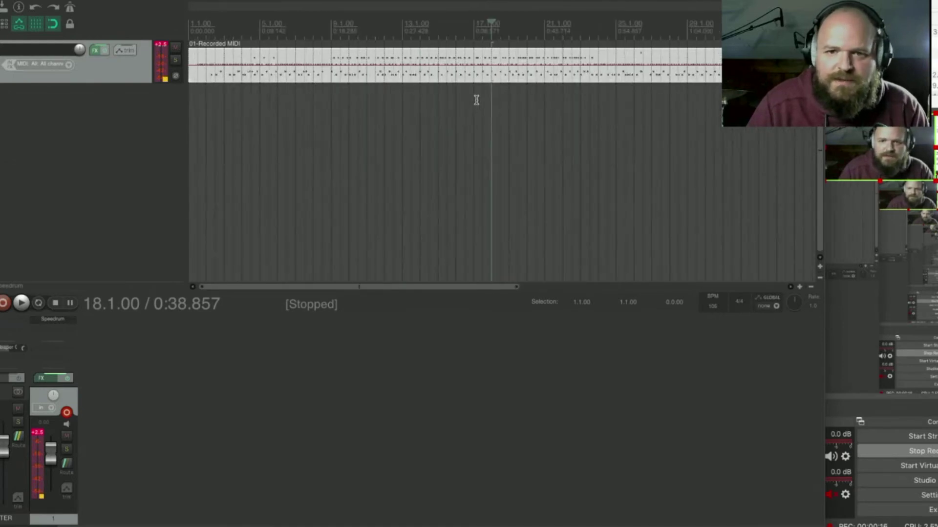
pyautogui.scroll(3, 476, 100)
pyautogui.click(443, 33)
pyautogui.press('space')
pyautogui.scroll(2, 452, 55)
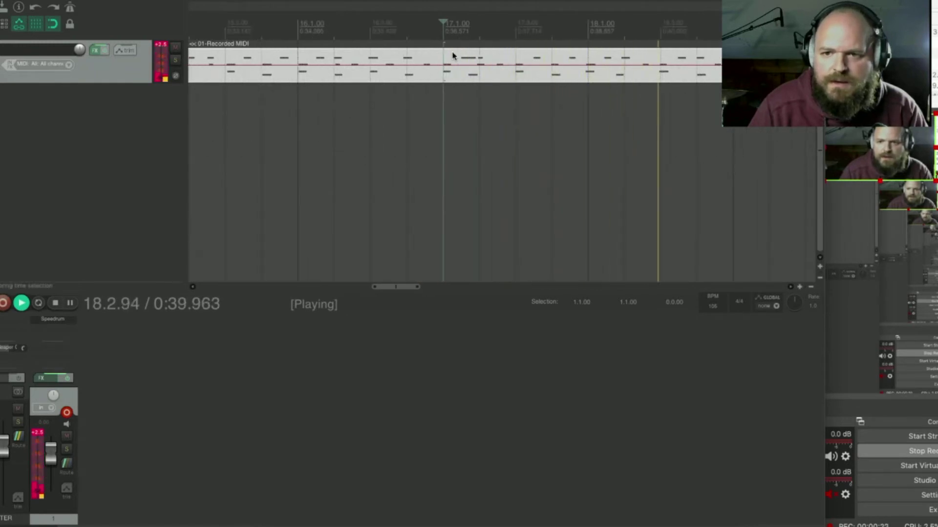
pyautogui.scroll(-1, 454, 59)
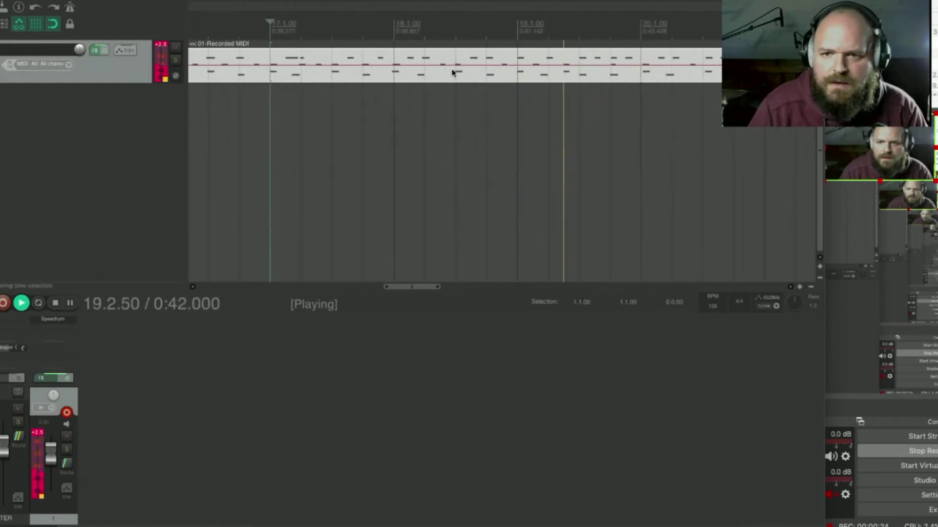
pyautogui.press('space')
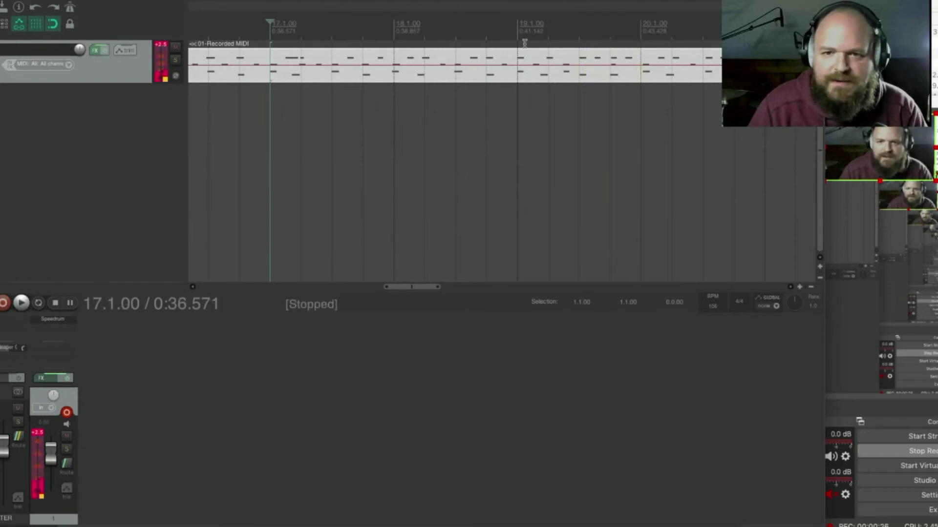
# - Listen once more to a short passage of the drum take starting at measure 18
pyautogui.click(393, 32)
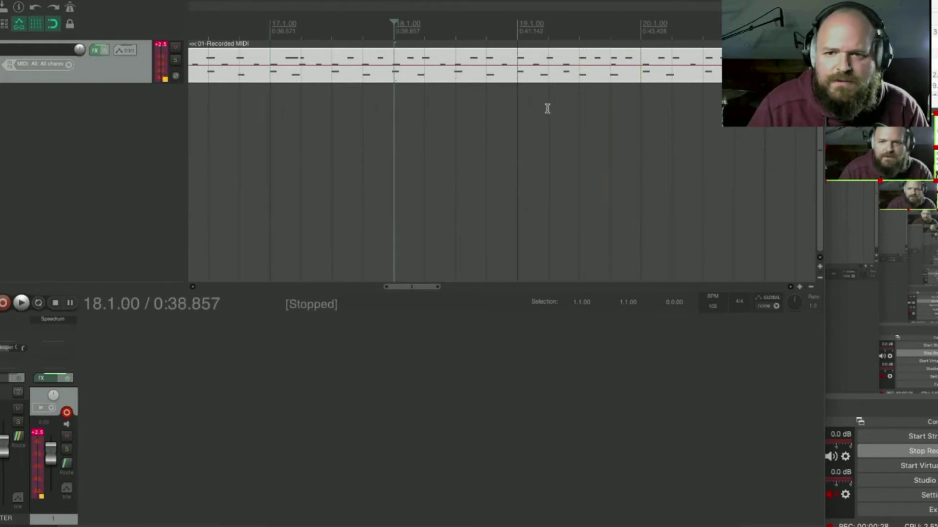
pyautogui.hscroll(-3, 486, 72)
pyautogui.press('space')
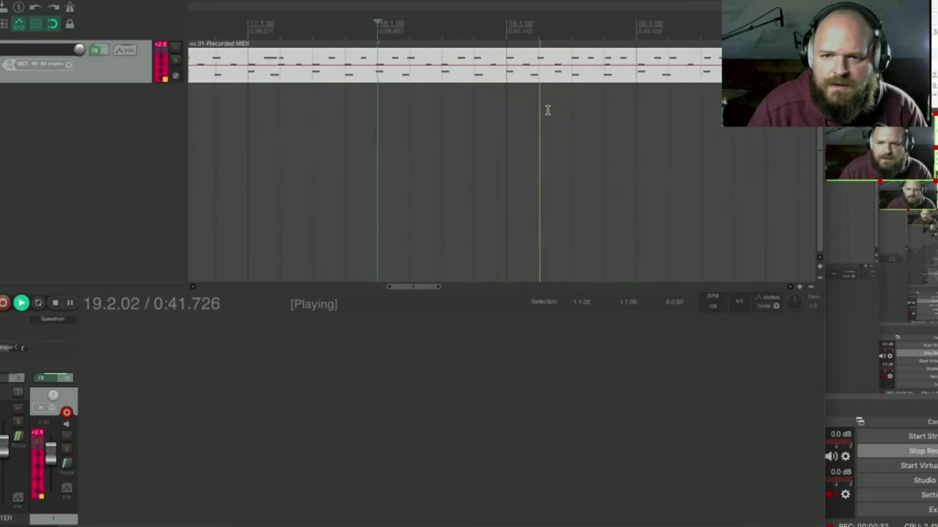
pyautogui.press('space')
# - Open the recorded MIDI item in the MIDI editor and enlarge the editor window
pyautogui.scroll(3, 384, 83)
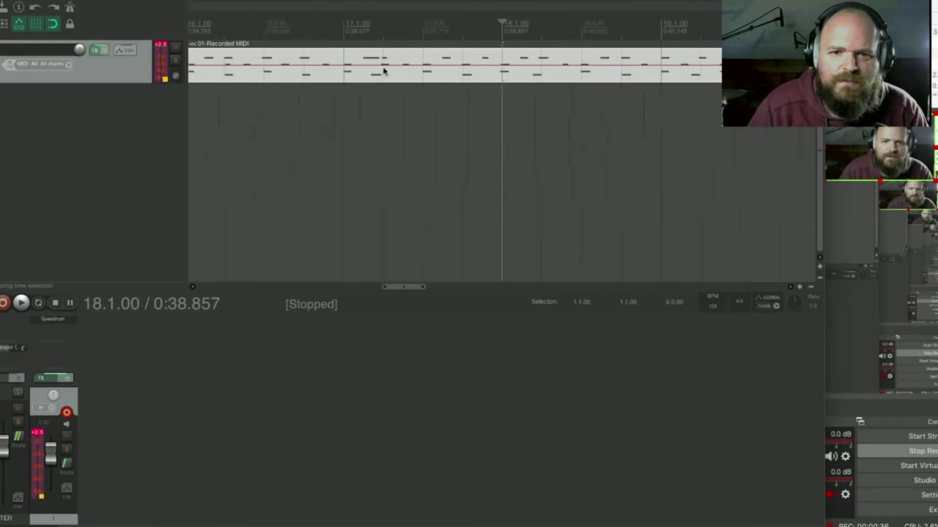
pyautogui.scroll(-2, 491, 91)
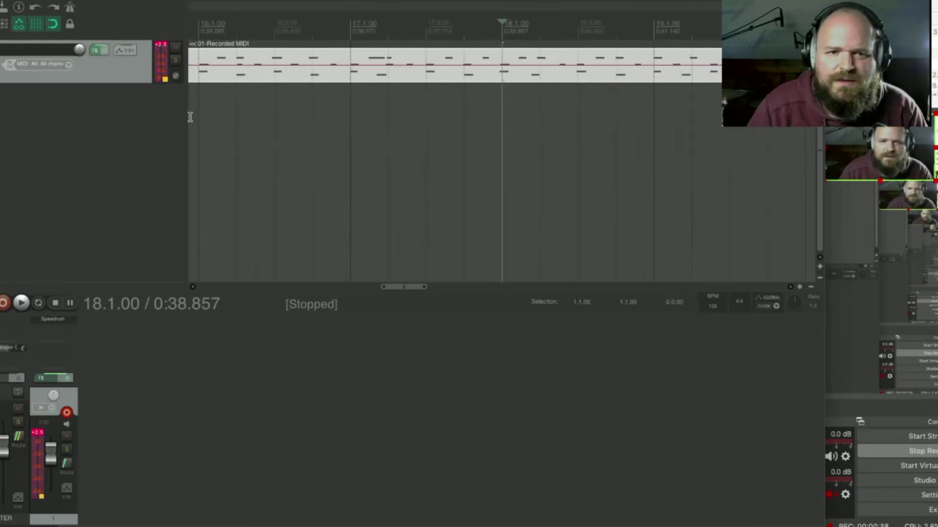
pyautogui.doubleClick(288, 76)
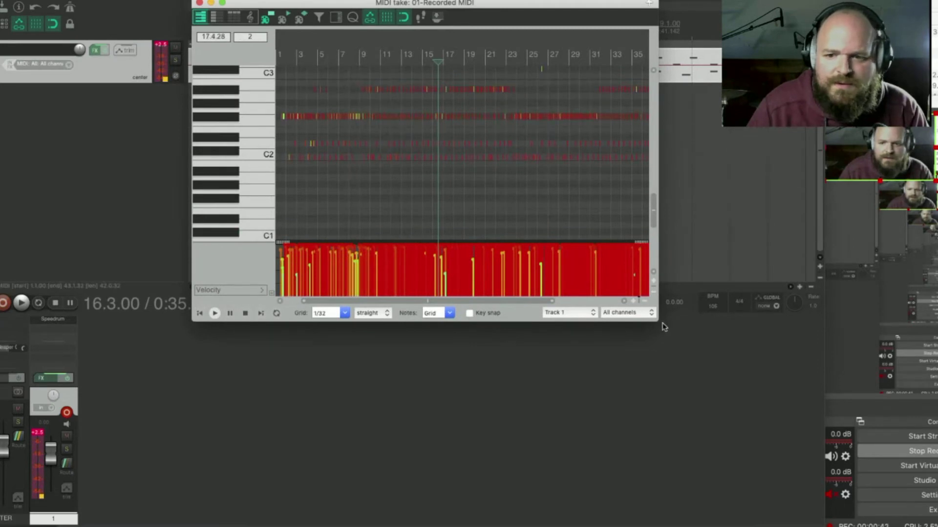
pyautogui.moveTo(659, 322); pyautogui.dragTo(758, 418)
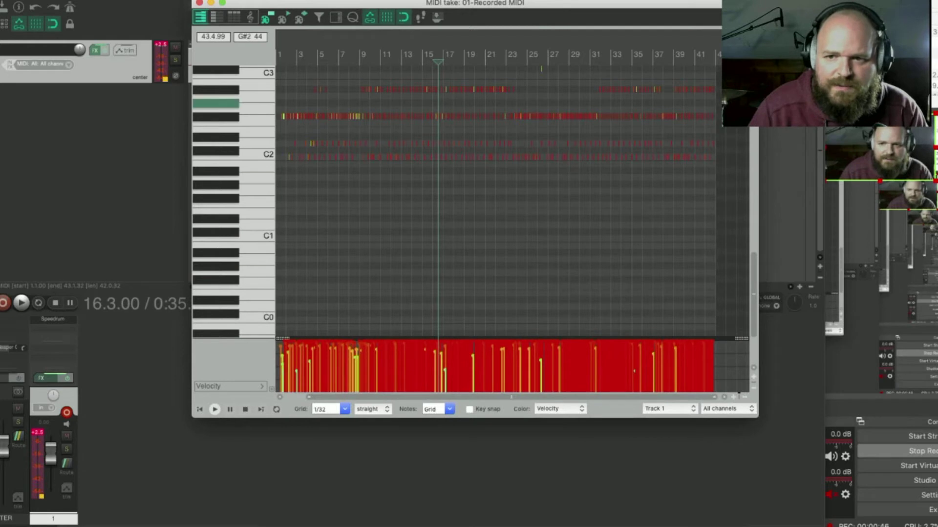
# - Select all the recorded drum notes across the whole take in the piano roll
pyautogui.scroll(3, 754, 265)
pyautogui.scroll(1, 755, 264)
pyautogui.moveTo(723, 106); pyautogui.dragTo(240, 268)
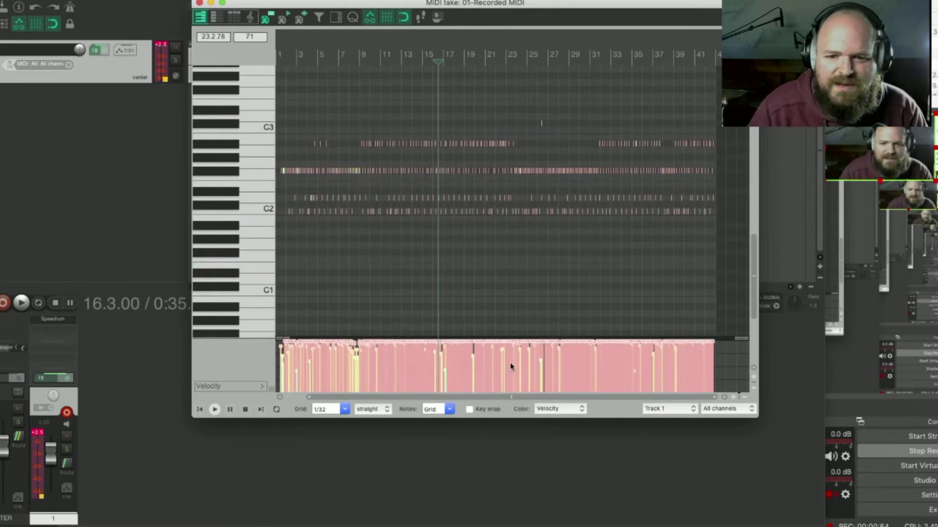
pyautogui.moveTo(713, 341); pyautogui.dragTo(713, 340)
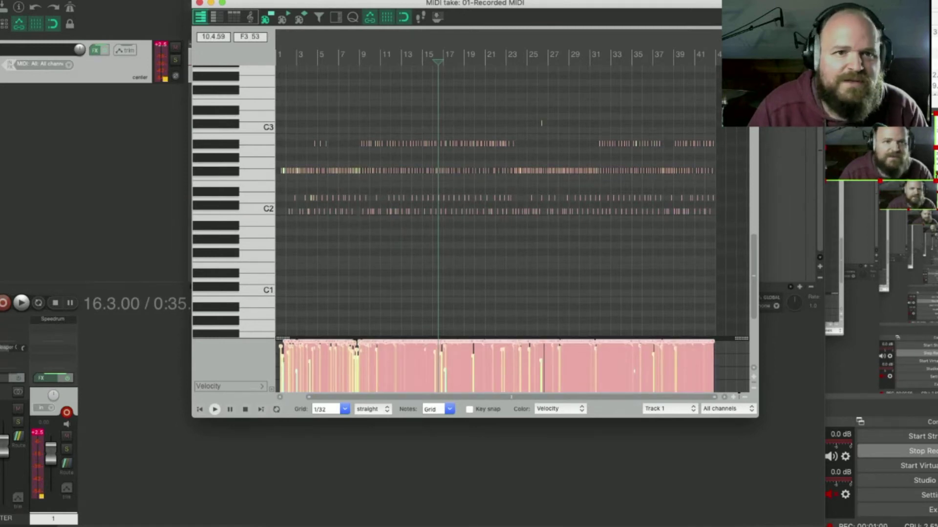
# - Quantize the positions of the selected notes to the grid at 80% strength, with overlaps fixed
pyautogui.click(35, 0)
pyautogui.click(34, 0)
pyautogui.click(264, 6)
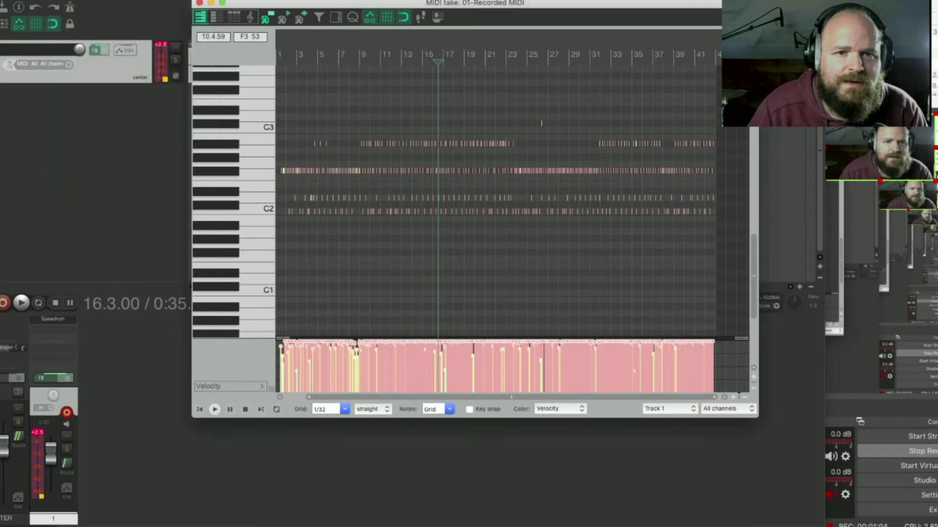
pyautogui.click(75, 0)
pyautogui.moveTo(56, 0)
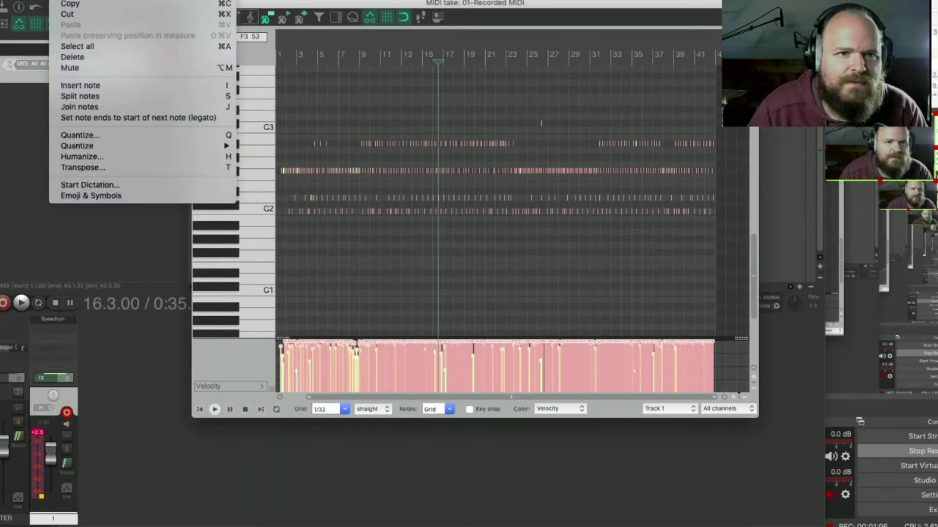
pyautogui.click(98, 134)
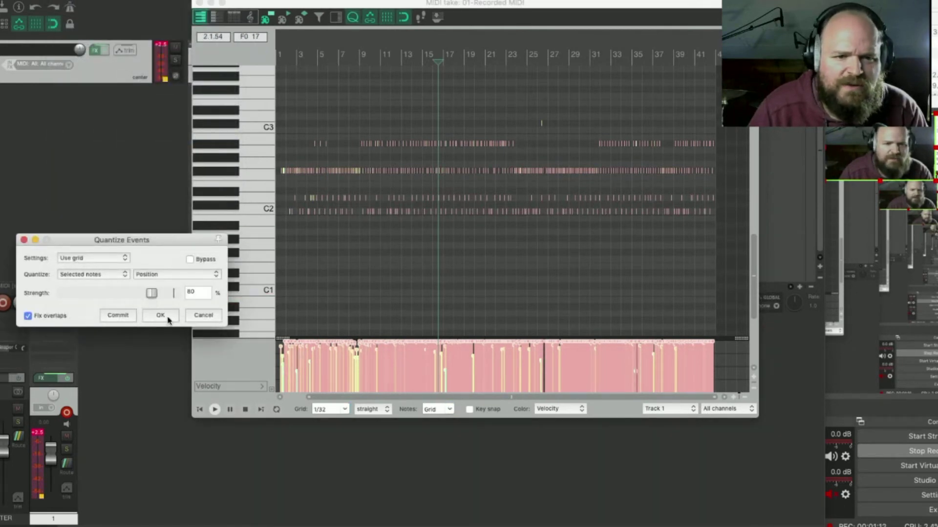
pyautogui.click(163, 319)
# - Listen to the quantized drum take from 16.3 for several measures, and stop playback
pyautogui.scroll(10, 273, 299)
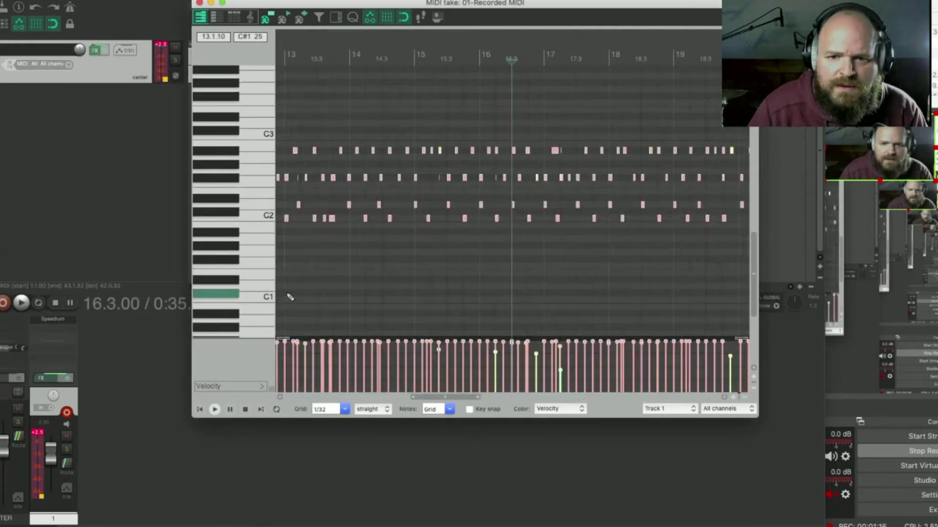
pyautogui.press('space')
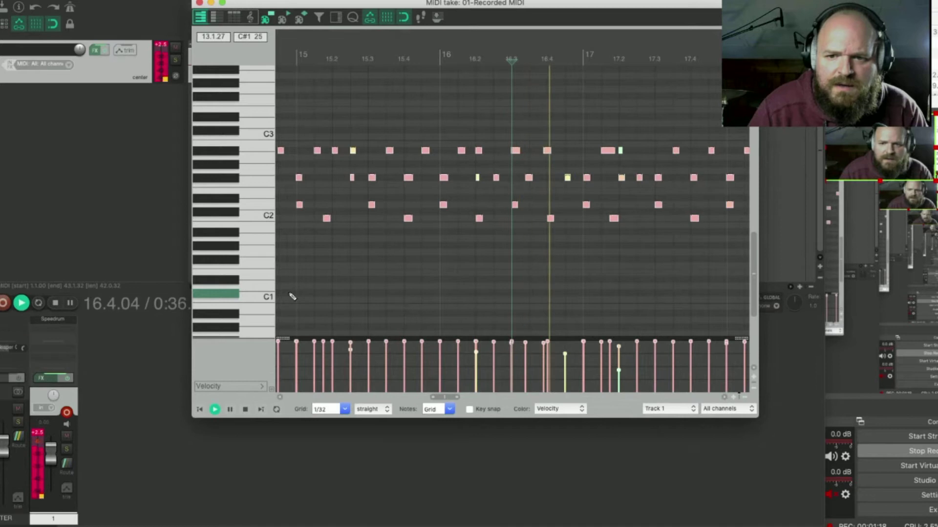
pyautogui.scroll(-1, 322, 287)
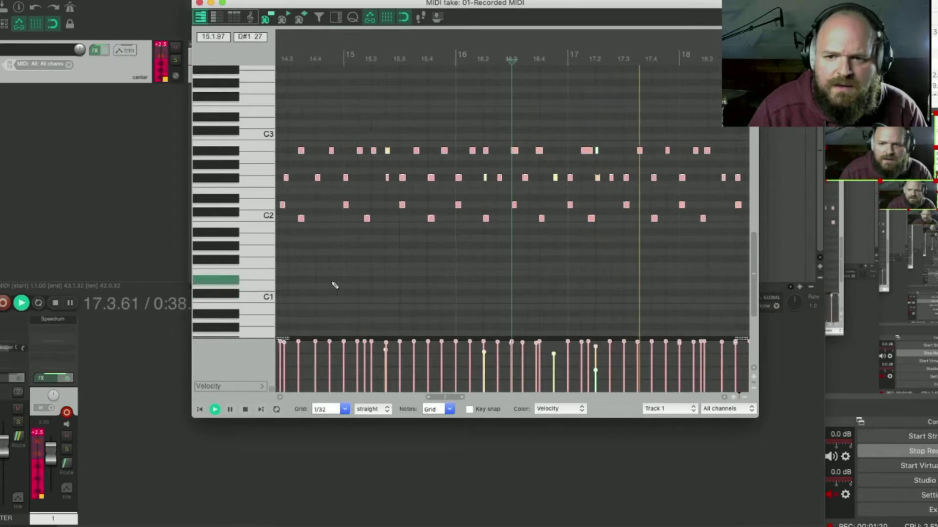
pyautogui.scroll(-2, 335, 286)
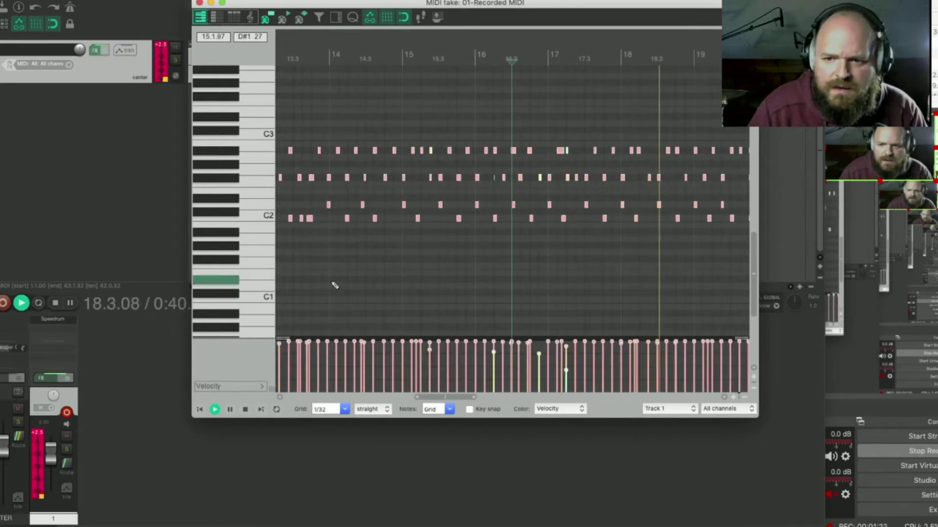
pyautogui.scroll(-1, 334, 286)
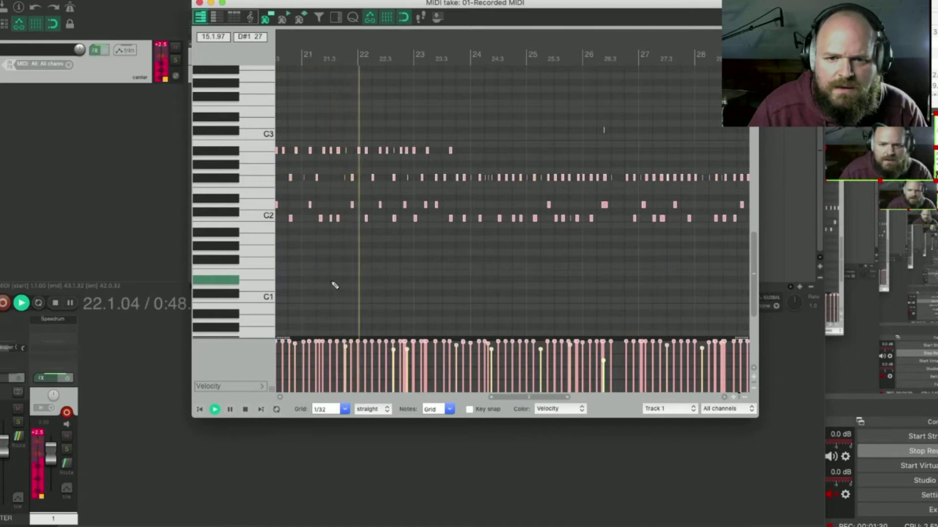
pyautogui.press('space')
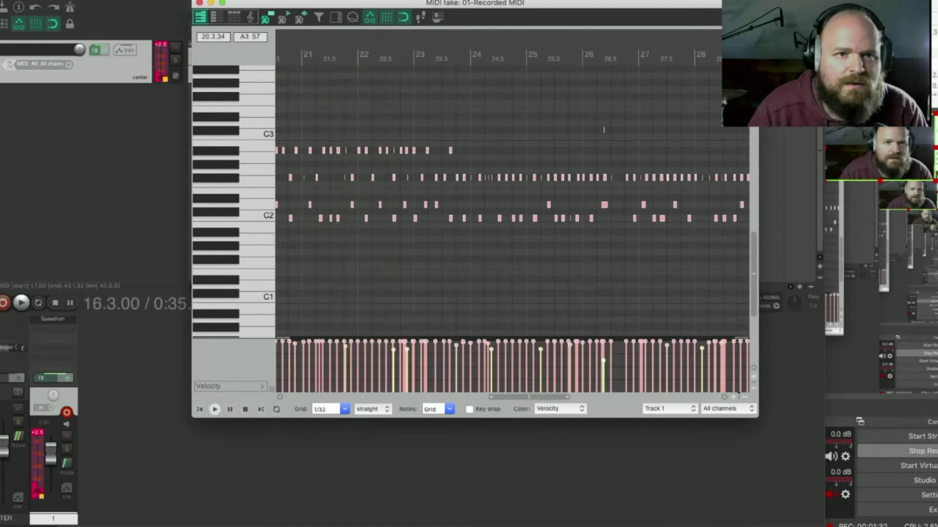
# - Humanize the selected notes with velocity variation at 79% and timing at 0%
pyautogui.click(130, 0)
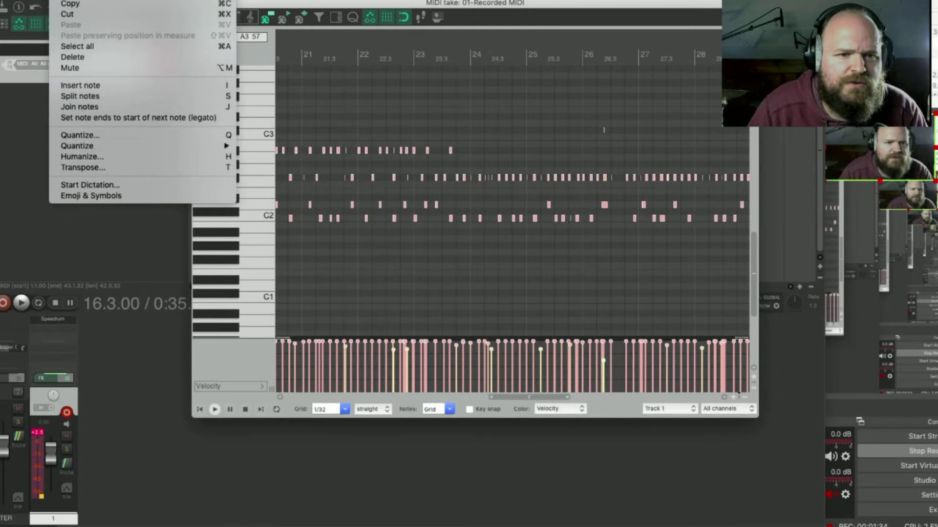
pyautogui.click(93, 156)
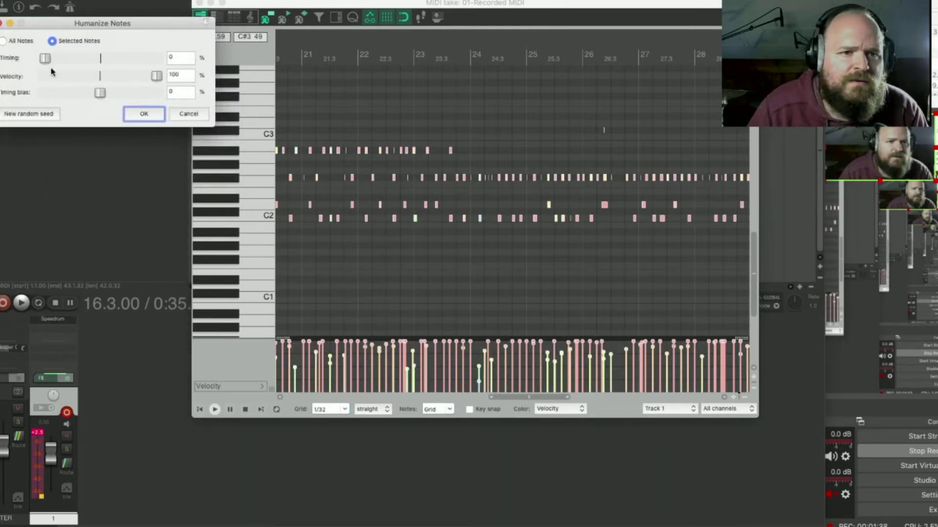
pyautogui.moveTo(158, 76); pyautogui.dragTo(116, 82)
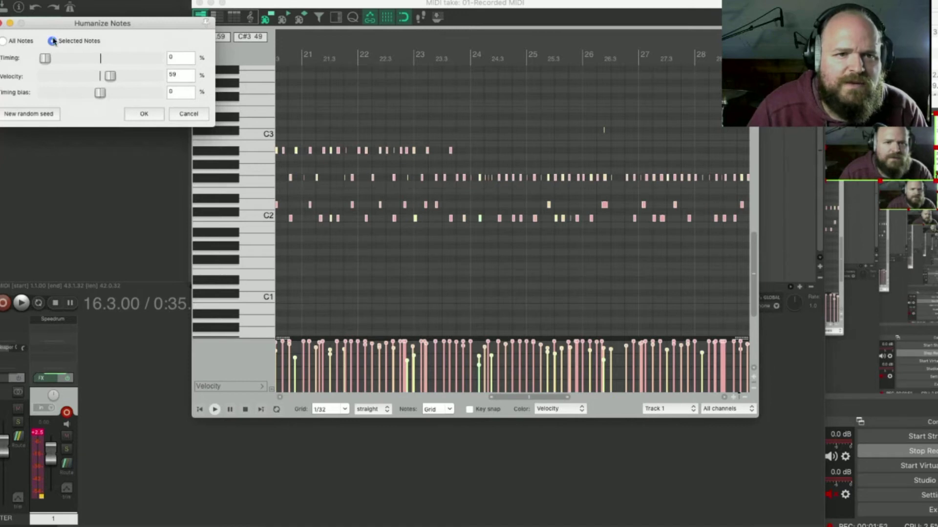
pyautogui.moveTo(45, 59)
pyautogui.mouseDown()
pyautogui.moveTo(92, 58)
pyautogui.moveTo(33, 62)
pyautogui.mouseUp()
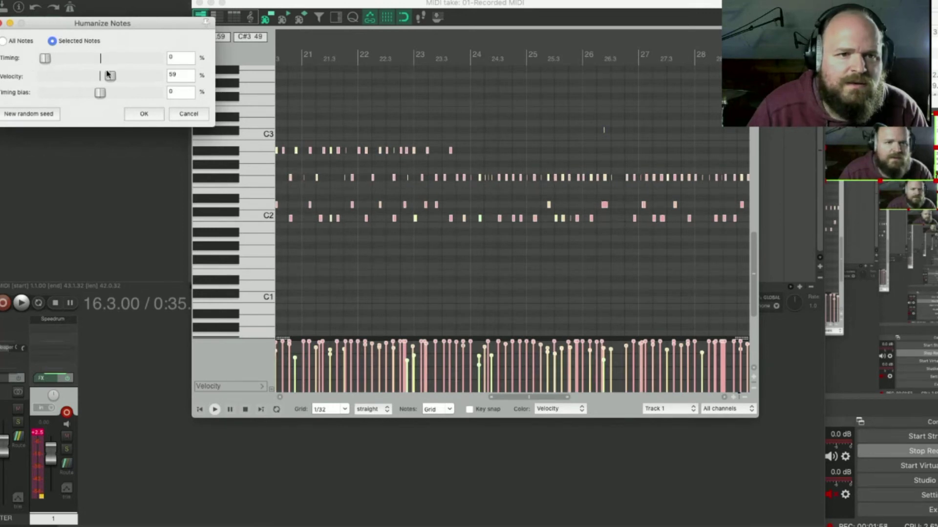
pyautogui.moveTo(106, 78); pyautogui.dragTo(132, 81)
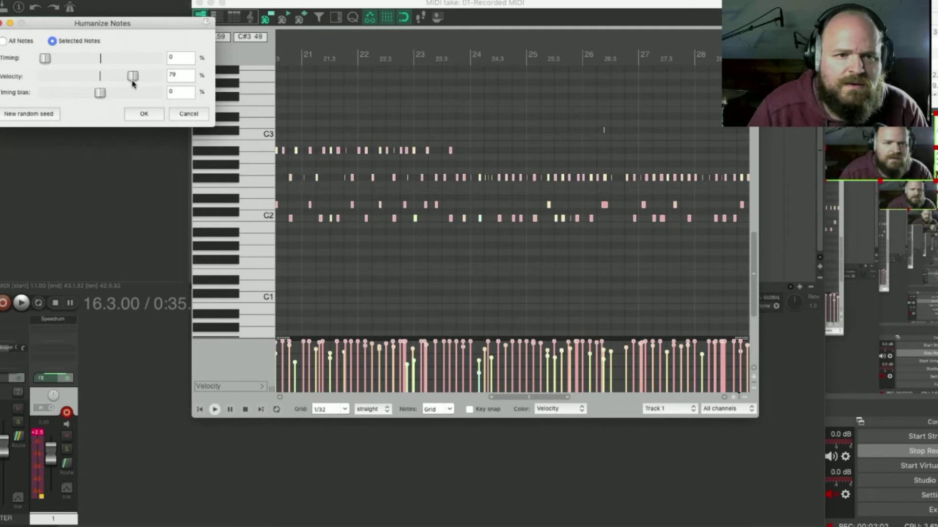
pyautogui.click(142, 114)
# - Listen to a couple of measures of the humanized take from 16.3, and stop playback
pyautogui.press('space')
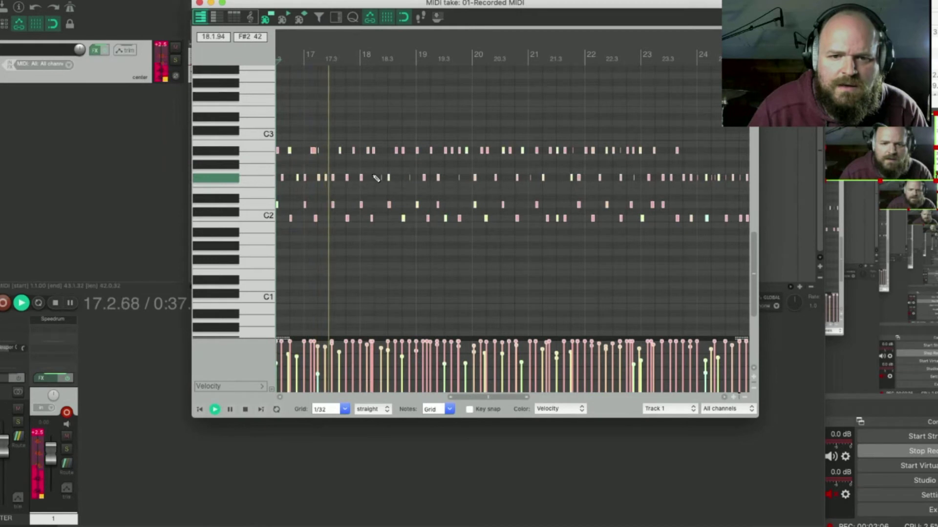
pyautogui.scroll(-2, 476, 283)
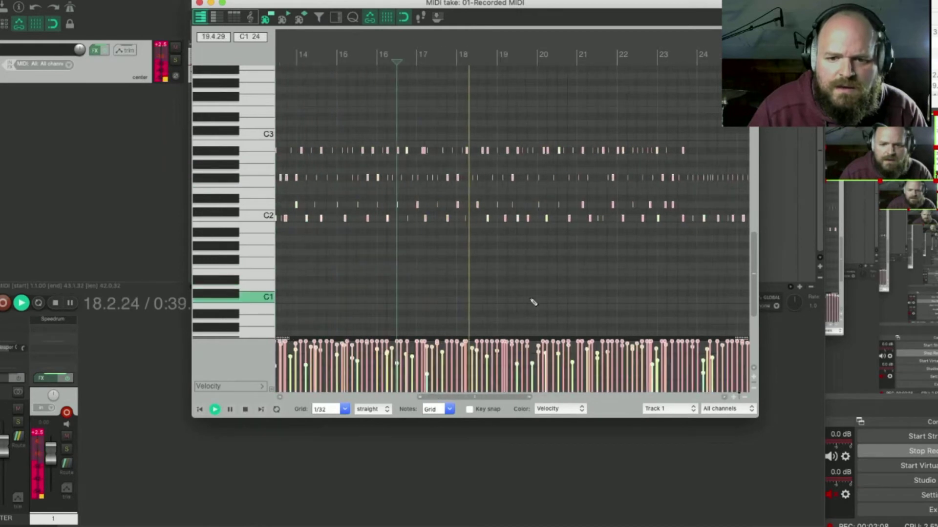
pyautogui.press('space')
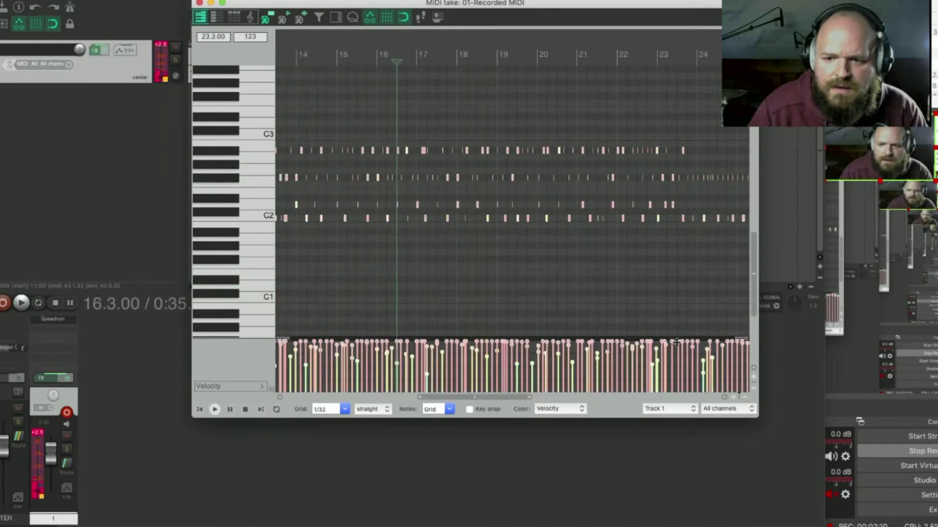
# - Undo the humanization and the first velocity reduction, and lower all selected note velocities evenly below the maximum
pyautogui.moveTo(676, 341); pyautogui.dragTo(679, 349)
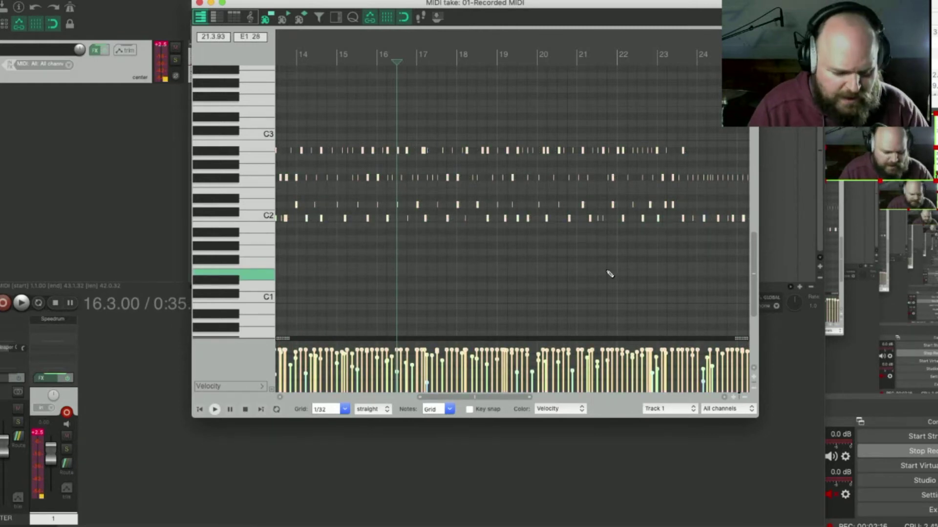
pyautogui.hotkey('ctrl', 'z')
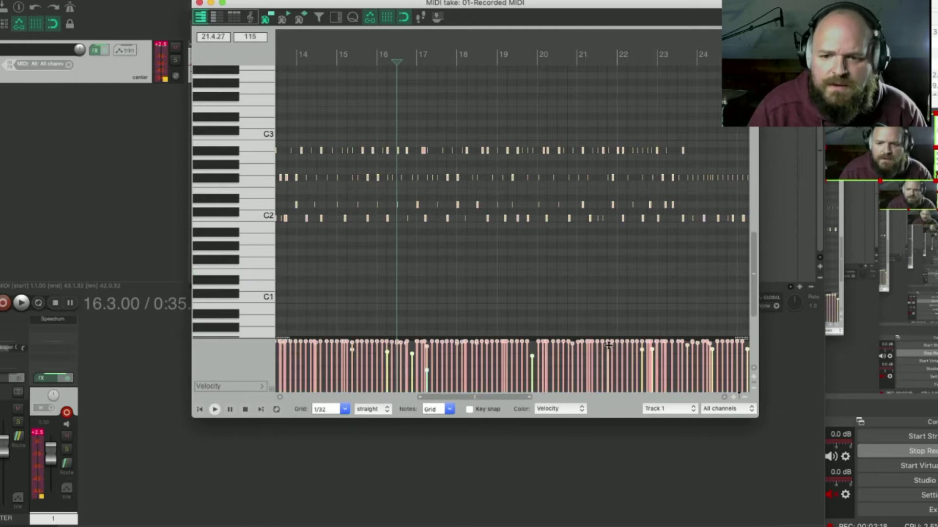
pyautogui.moveTo(618, 341); pyautogui.dragTo(617, 354)
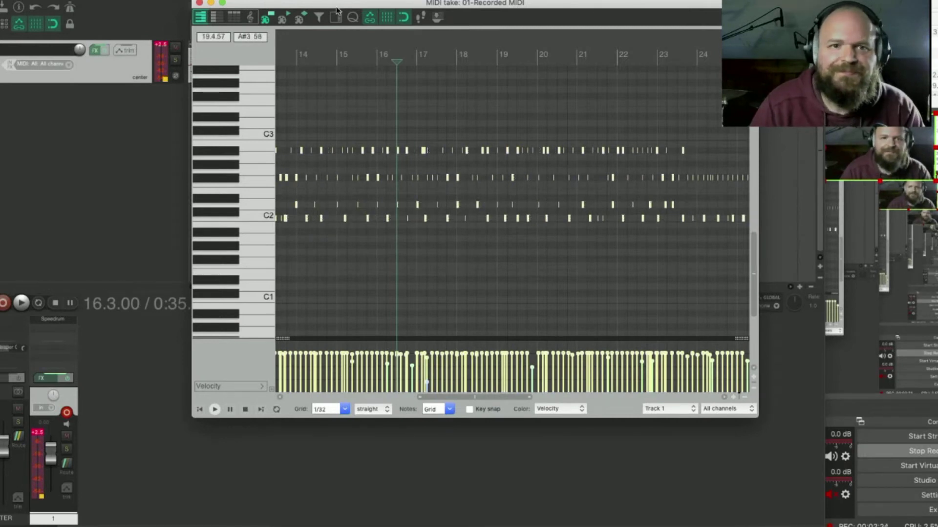
# - Humanize the lowered notes with velocity variation at 44% and no timing variation
pyautogui.click(61, 0)
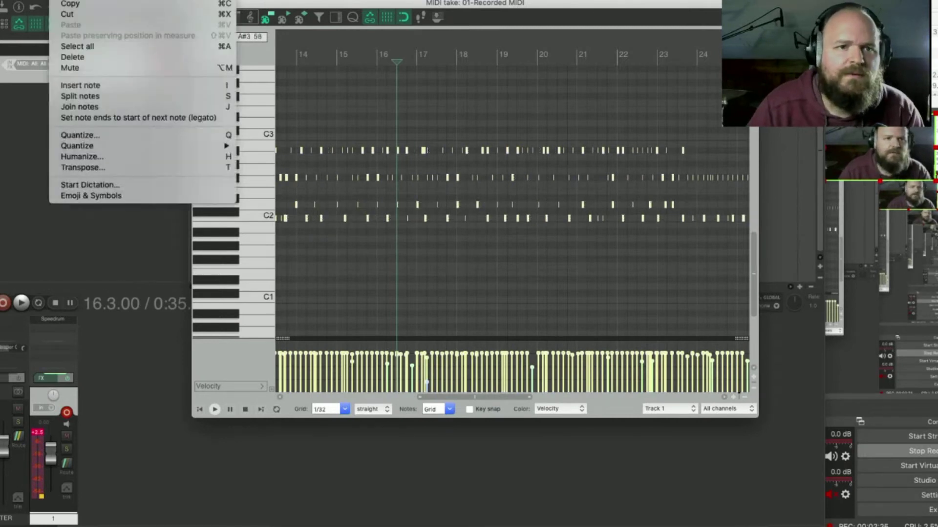
pyautogui.click(87, 157)
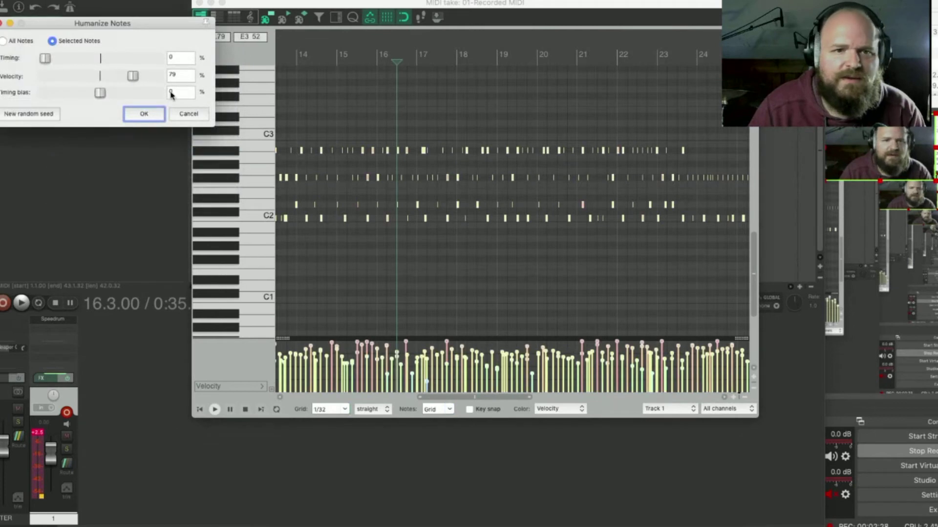
pyautogui.moveTo(132, 76); pyautogui.dragTo(95, 83)
pyautogui.click(143, 114)
# - Listen to the passage from 16.3, stop playback, and return the note velocities to their state before humanizing
pyautogui.press('space')
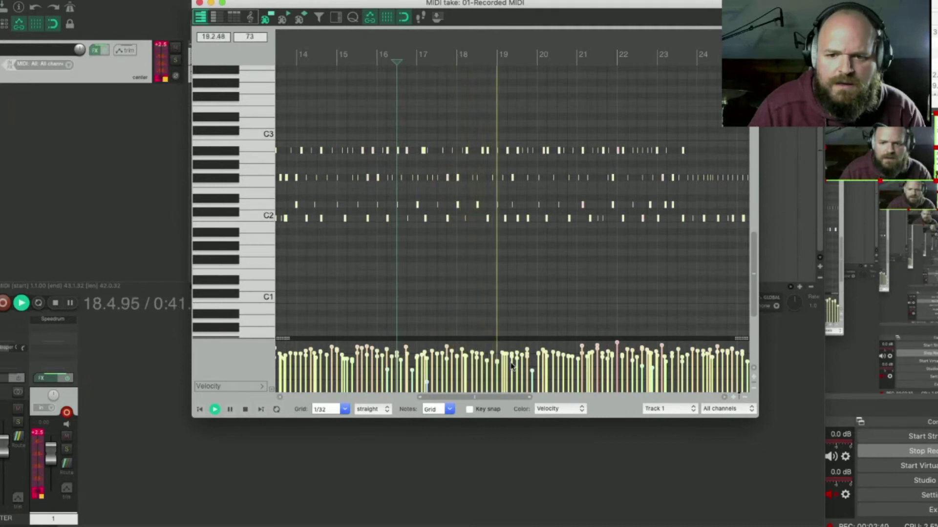
pyautogui.press('space')
pyautogui.moveTo(512, 363); pyautogui.dragTo(511, 344)
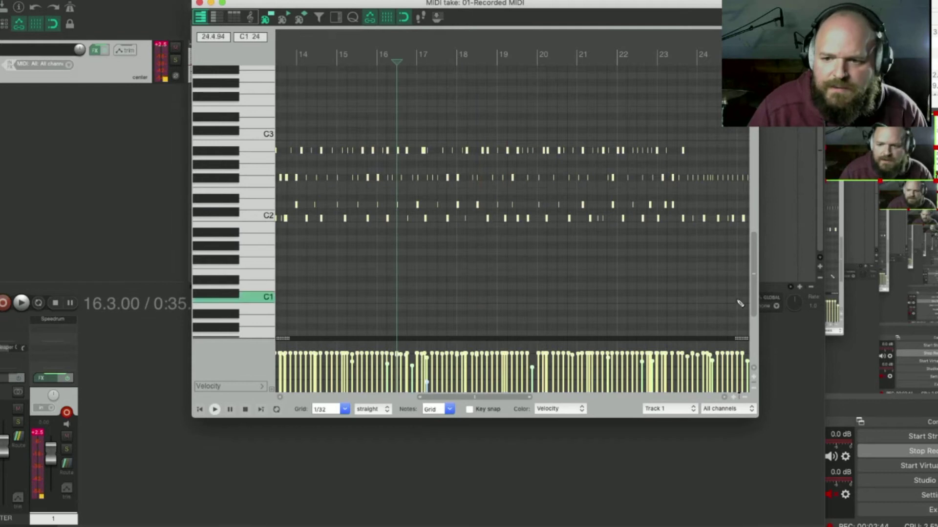
# - Enlarge the MIDI editor window and make the velocity lane taller to see the velocities around measures 12 to 19
pyautogui.moveTo(754, 287); pyautogui.dragTo(756, 304)
pyautogui.scroll(2, 758, 296)
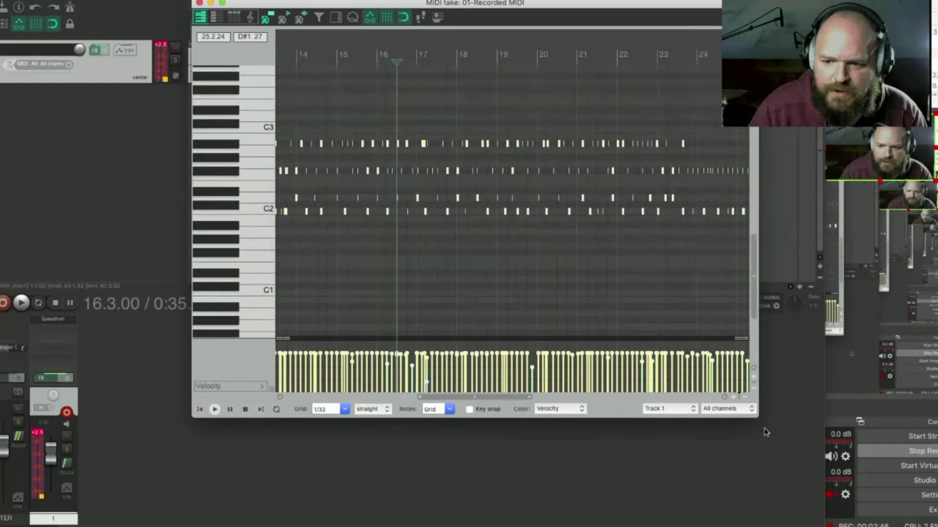
pyautogui.moveTo(756, 418); pyautogui.dragTo(795, 477)
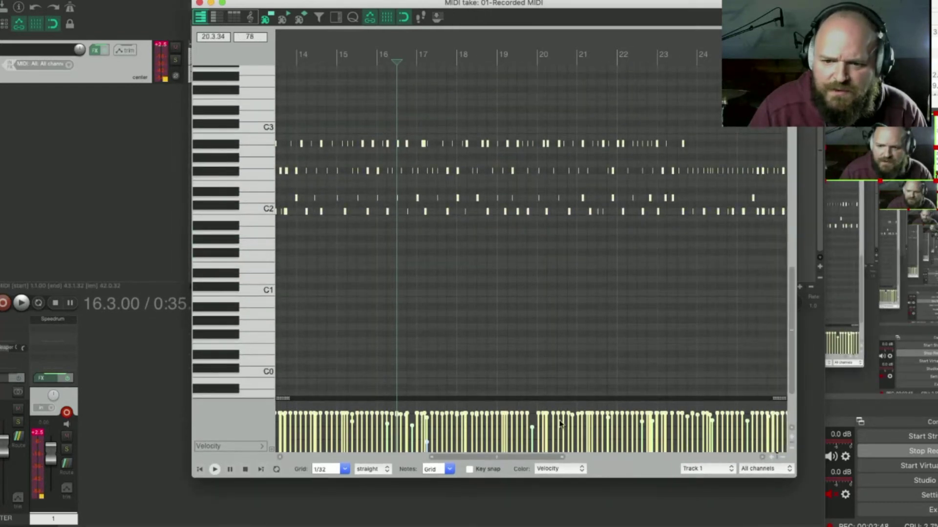
pyautogui.moveTo(775, 398); pyautogui.dragTo(775, 284)
pyautogui.scroll(-1, 679, 375)
pyautogui.scroll(-2, 679, 375)
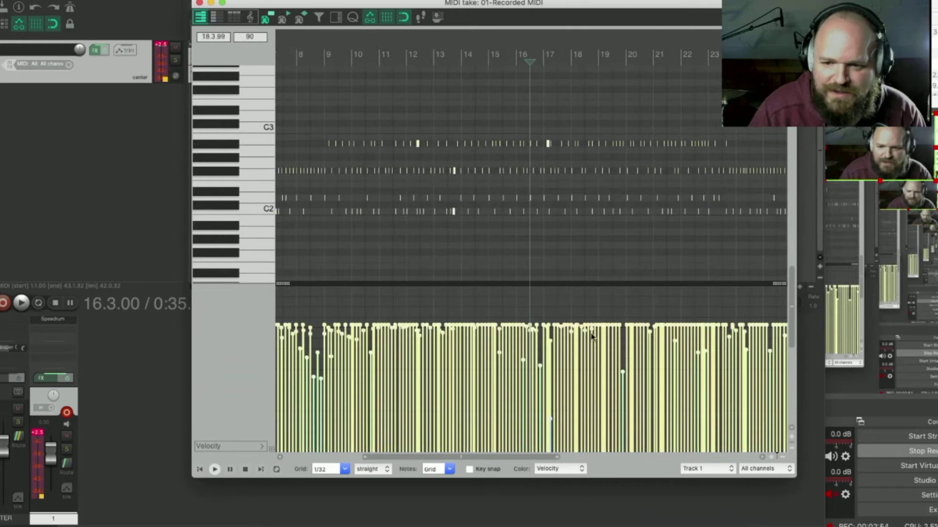
pyautogui.scroll(4, 596, 342)
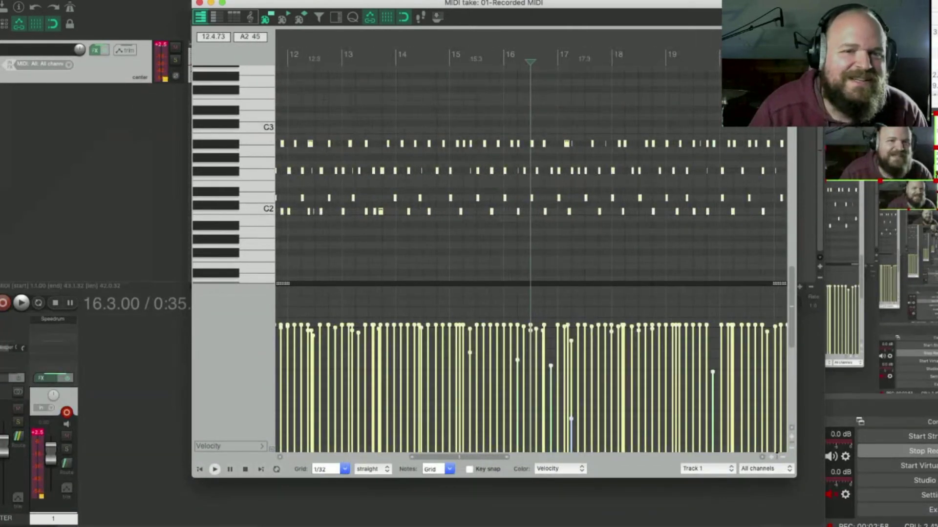
# - Reopen the humanize settings for the selected notes and set the velocity variation to 14%
pyautogui.click(63, 1)
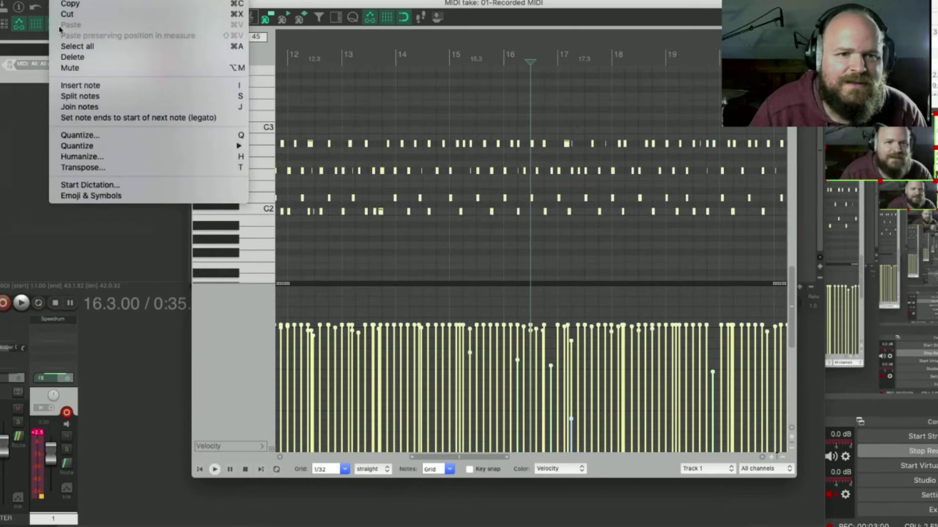
pyautogui.click(82, 156)
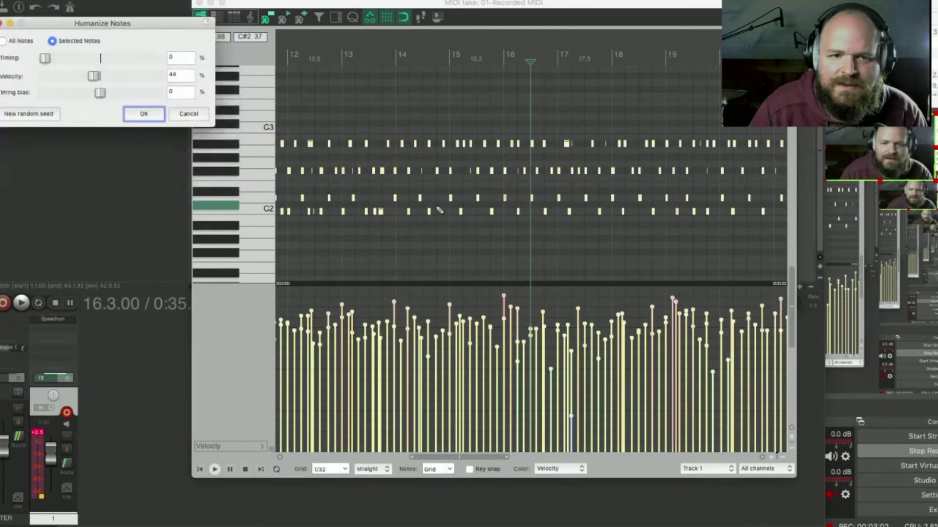
pyautogui.moveTo(94, 80); pyautogui.dragTo(59, 80)
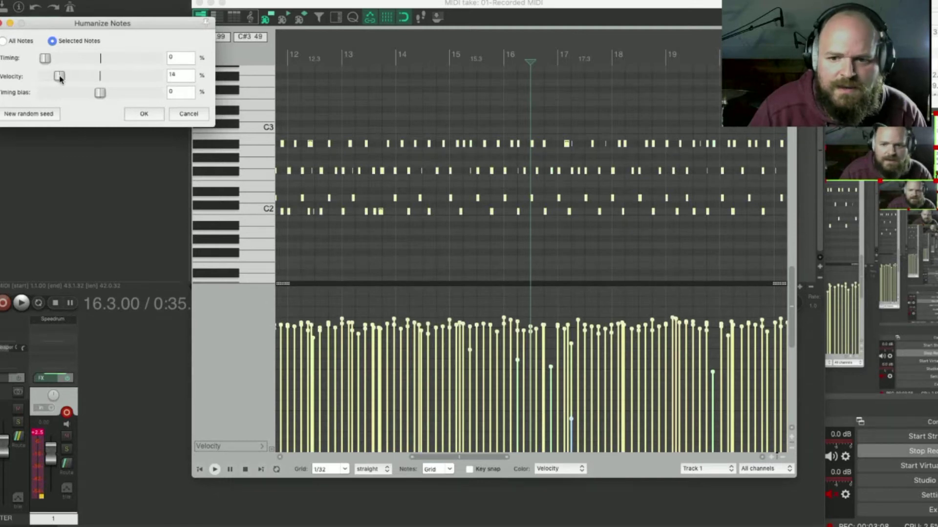
# - Listen to the humanized passage from 16.3 twice, slightly nudging the selected notes' velocities between playbacks
pyautogui.press('space')
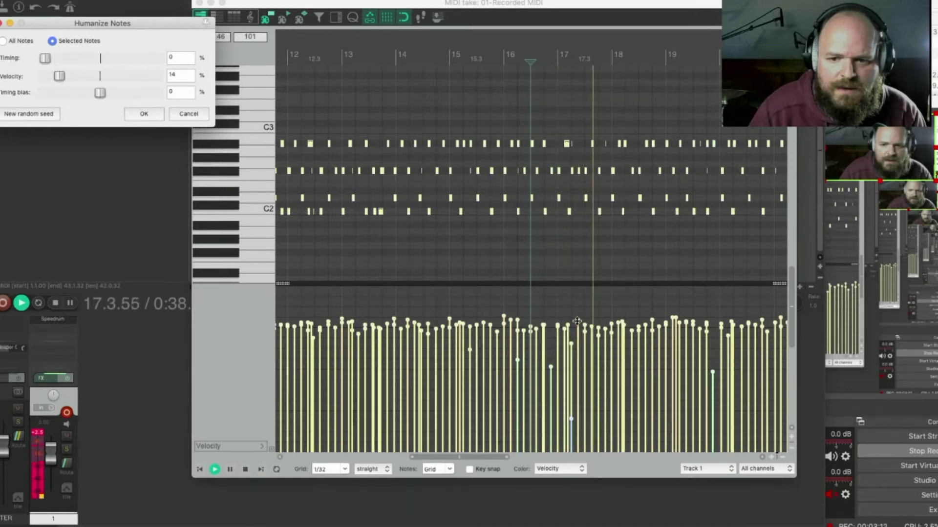
pyautogui.press('space')
pyautogui.moveTo(577, 320)
pyautogui.mouseDown()
pyautogui.moveTo(586, 299)
pyautogui.moveTo(585, 324)
pyautogui.mouseUp()
pyautogui.press('space')
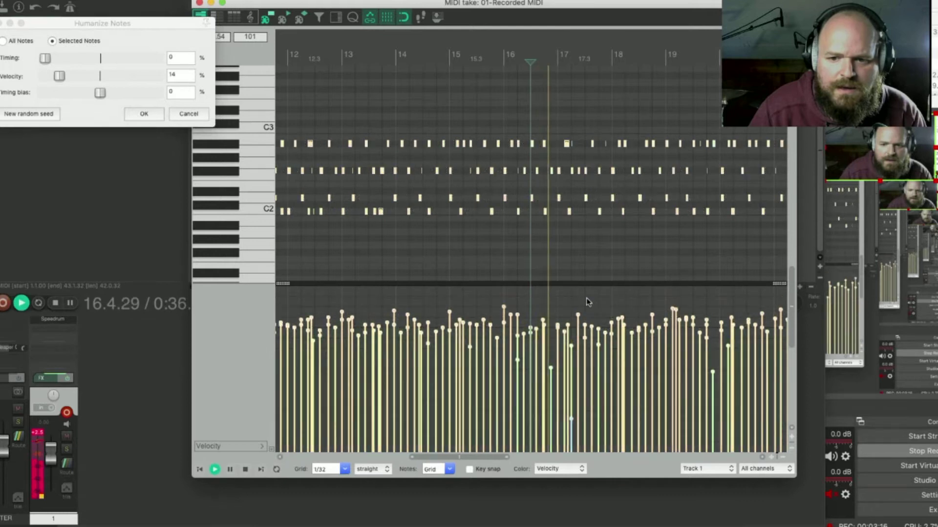
pyautogui.press('space')
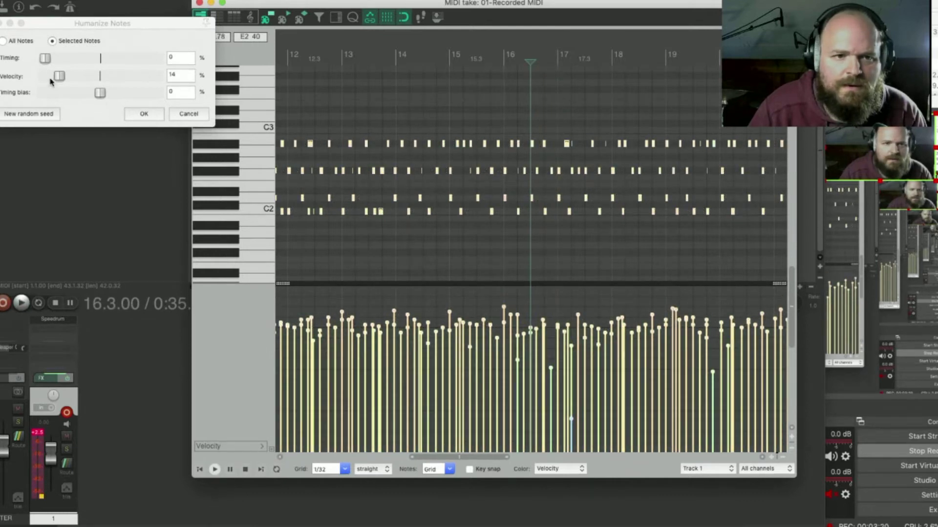
# - Reduce the humanize velocity variation to 0%, accept the settings, and raise all selected velocities together
pyautogui.moveTo(58, 80); pyautogui.dragTo(47, 79)
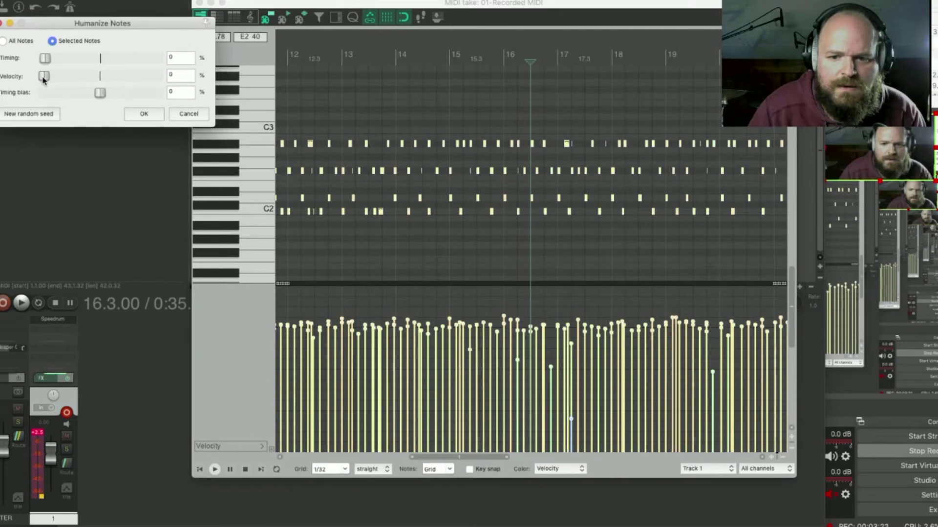
pyautogui.click(141, 114)
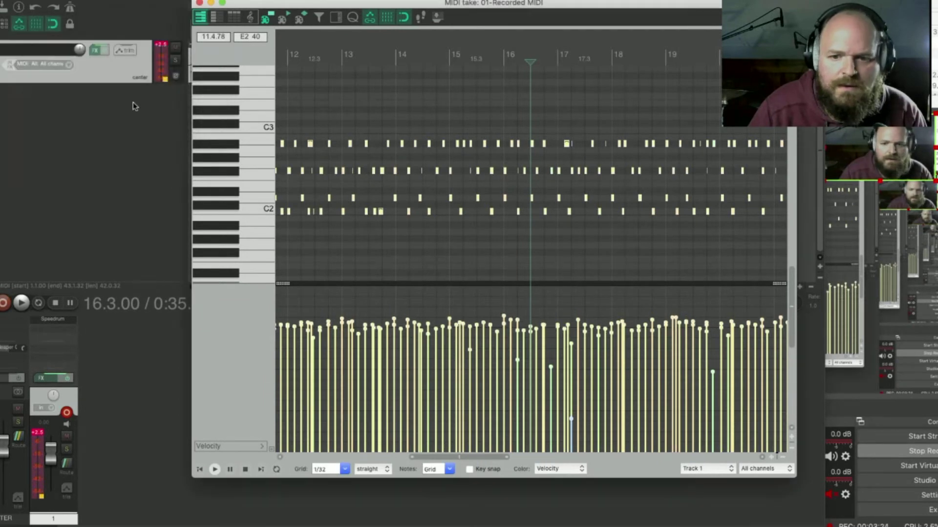
pyautogui.moveTo(514, 320); pyautogui.dragTo(526, 299)
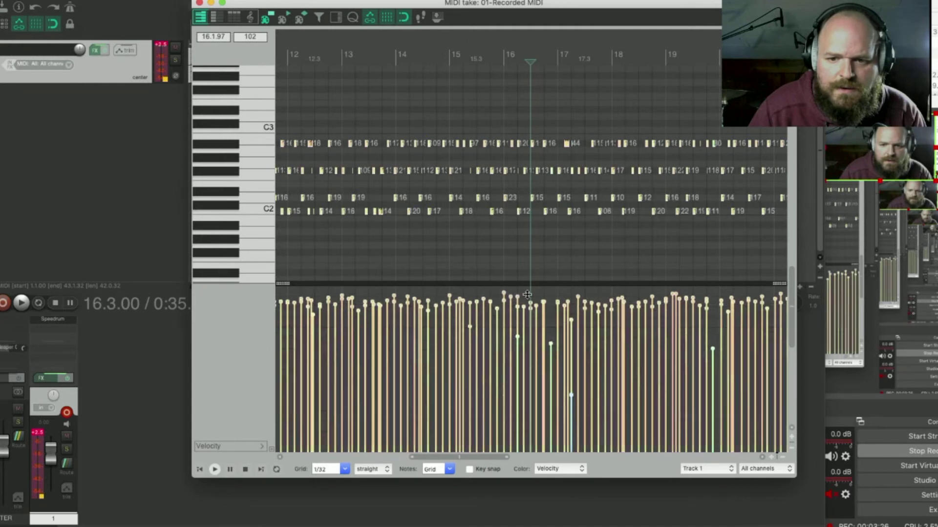
# - Listen to the raised passage from 16.3, stop playback, and undo the velocity raise and humanizing
pyautogui.press('space')
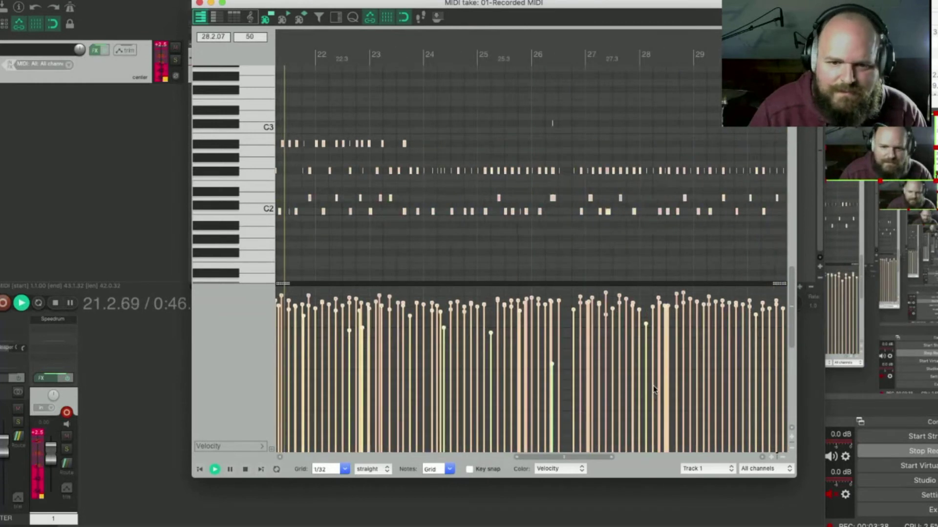
pyautogui.scroll(-2, 607, 373)
pyautogui.scroll(2, 540, 364)
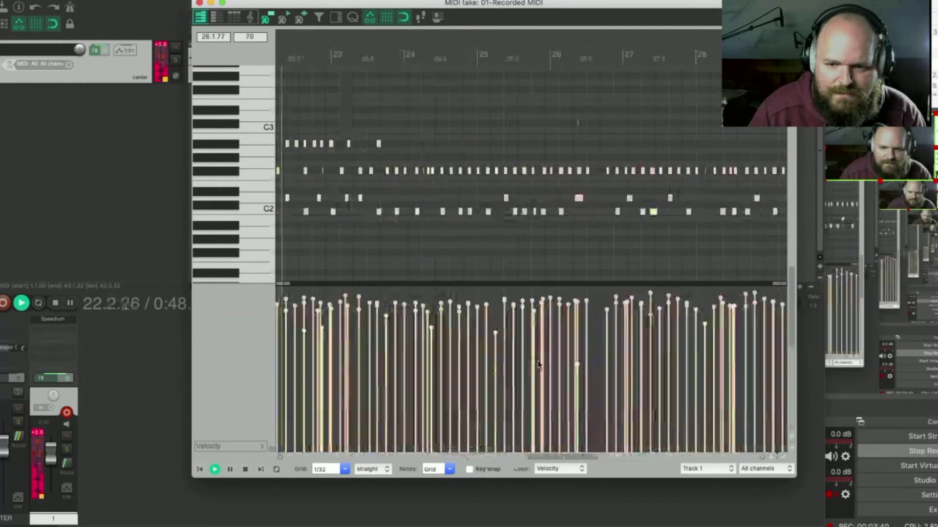
pyautogui.press('space')
pyautogui.scroll(-4, 539, 364)
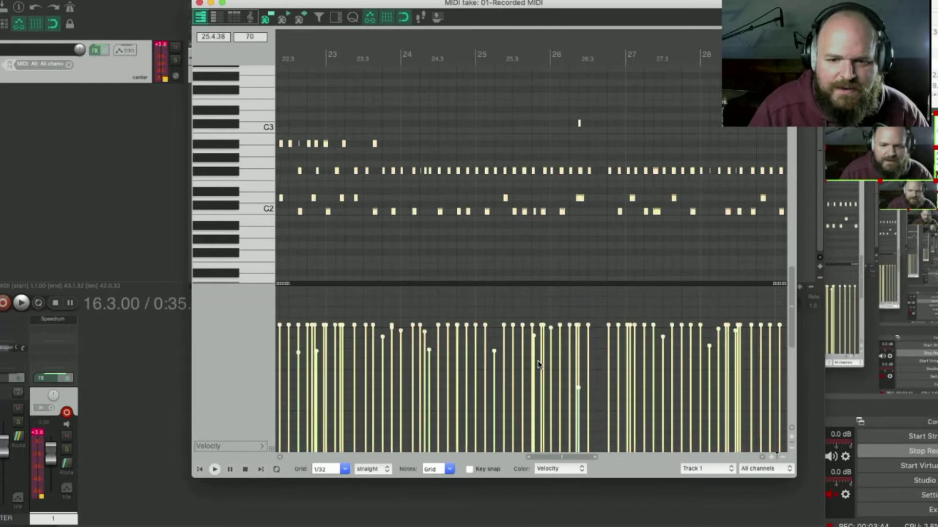
# - Listen to the restored passage from 16.3 and humanize the selected notes with 8% velocity variation and 0% timing
pyautogui.press('space')
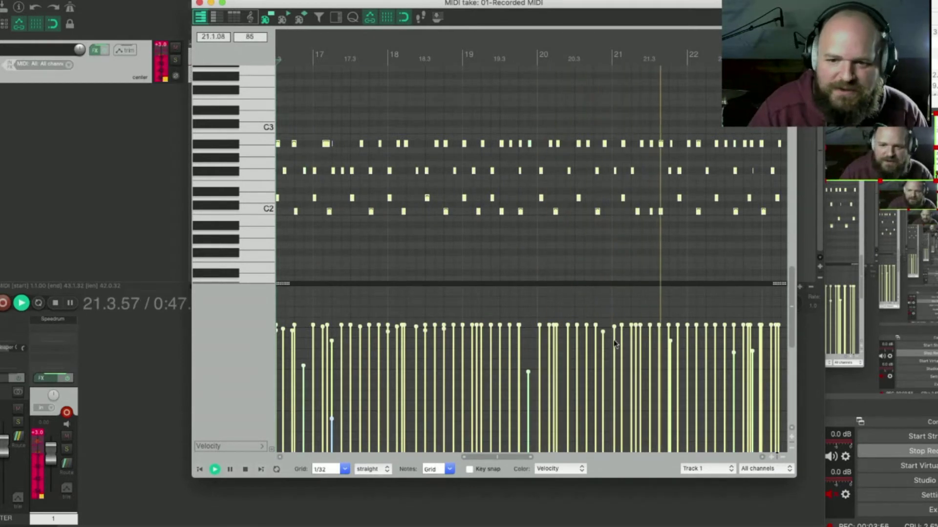
pyautogui.press('space')
pyautogui.click(66, 0)
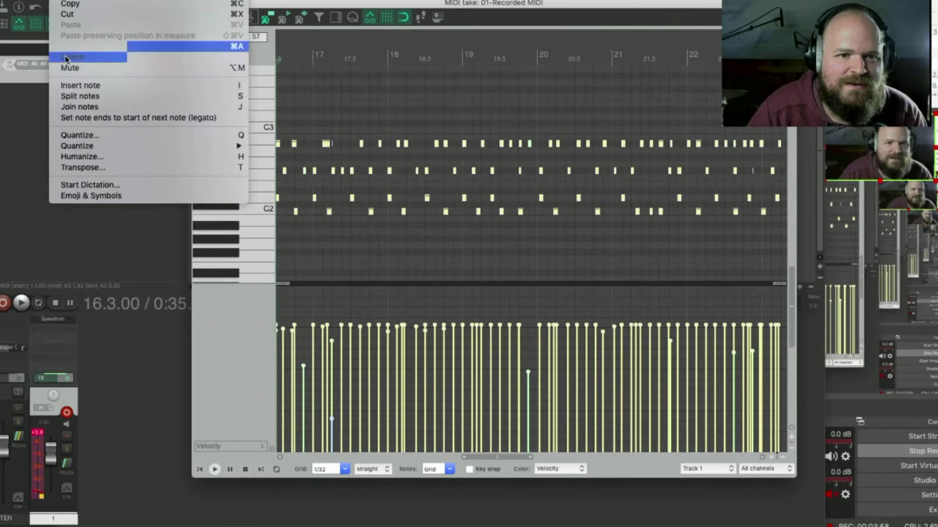
pyautogui.click(107, 159)
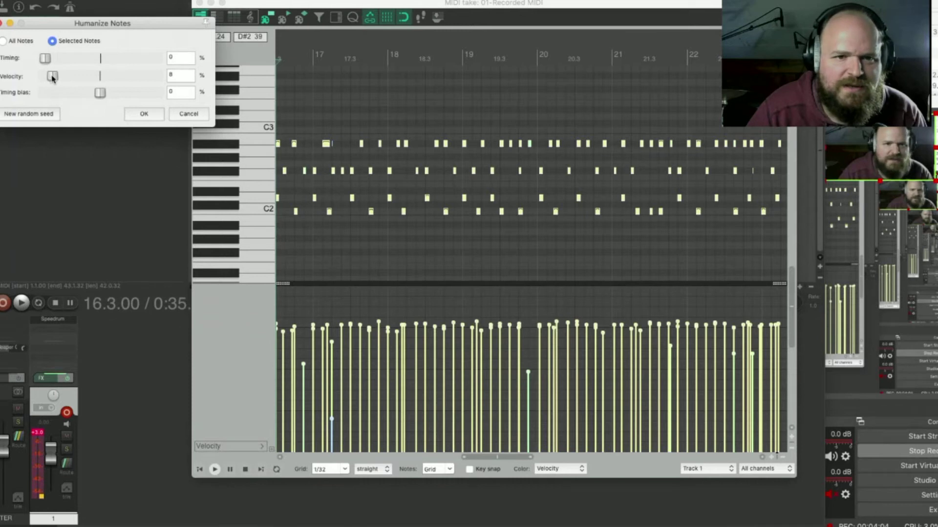
pyautogui.click(144, 114)
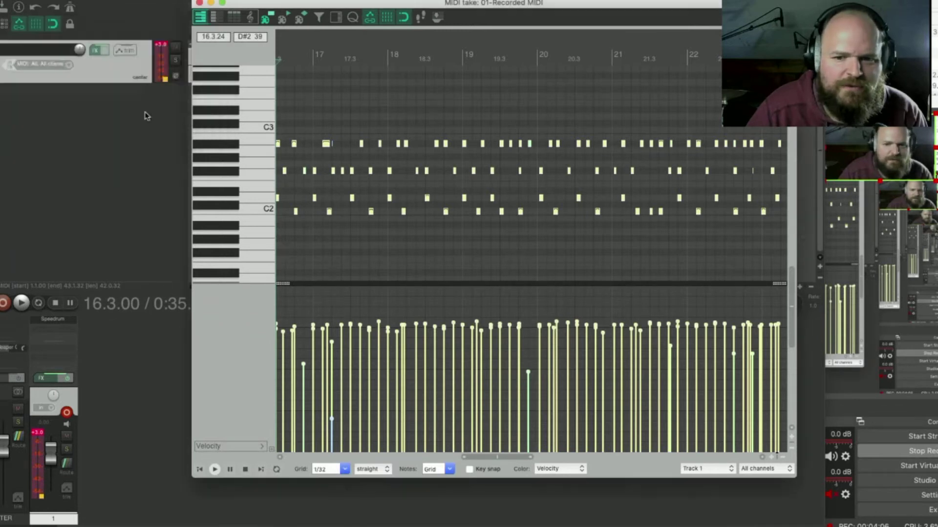
# - Raise all selected notes' velocities together to near the maximum and listen to the passage from 16.3
pyautogui.moveTo(456, 323); pyautogui.dragTo(458, 290)
pyautogui.press('space')
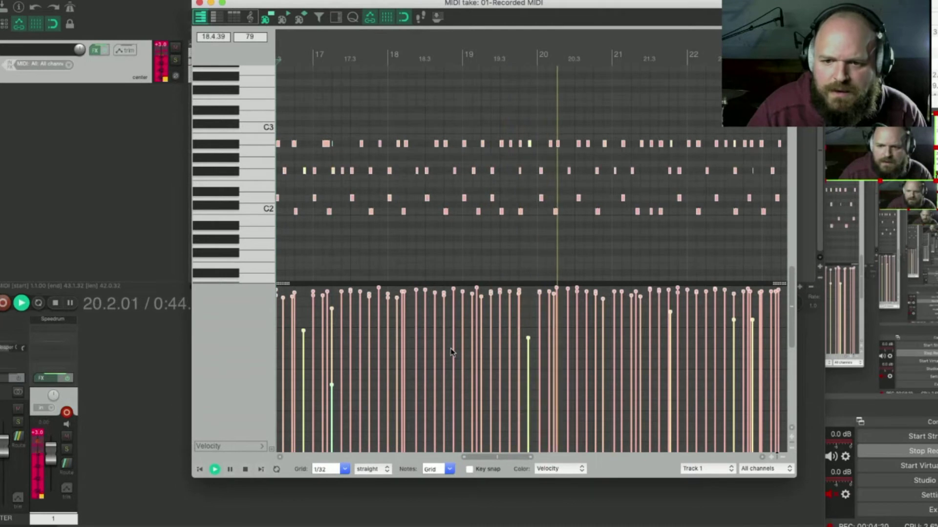
pyautogui.scroll(-8, 492, 302)
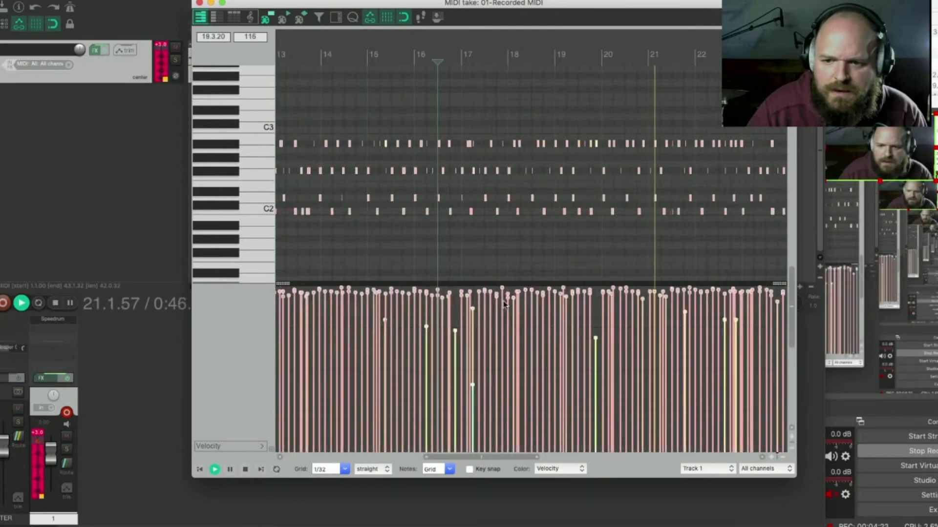
pyautogui.scroll(10, 505, 305)
pyautogui.press('space')
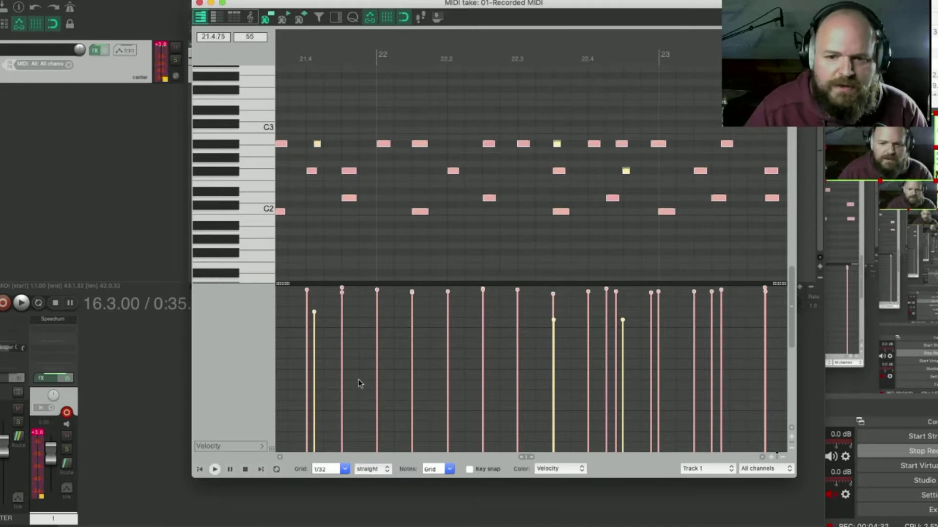
# - Listen closely to the drum pattern from 21.3.75 and again from just before 21.2
pyautogui.click(290, 59)
pyautogui.press('space')
pyautogui.scroll(-1, 420, 318)
pyautogui.scroll(-3, 424, 324)
pyautogui.press('space')
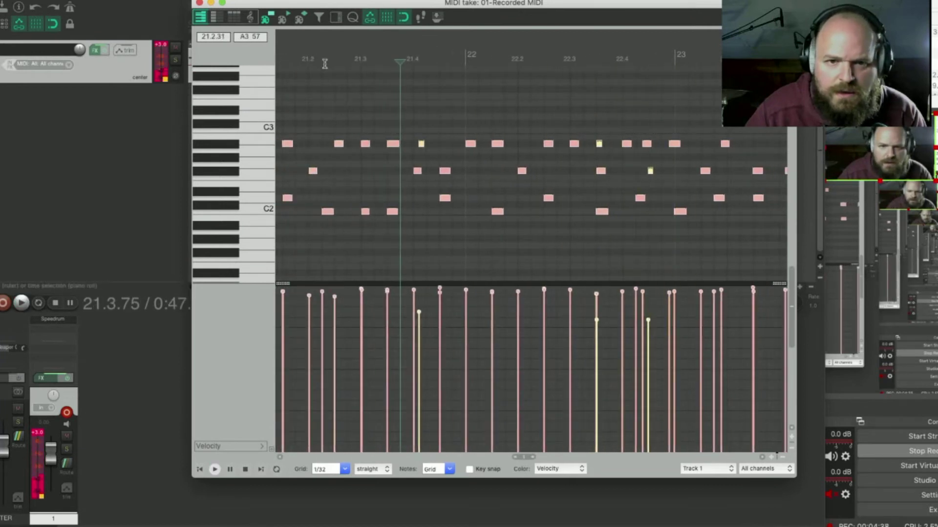
pyautogui.click(288, 59)
pyautogui.press('space')
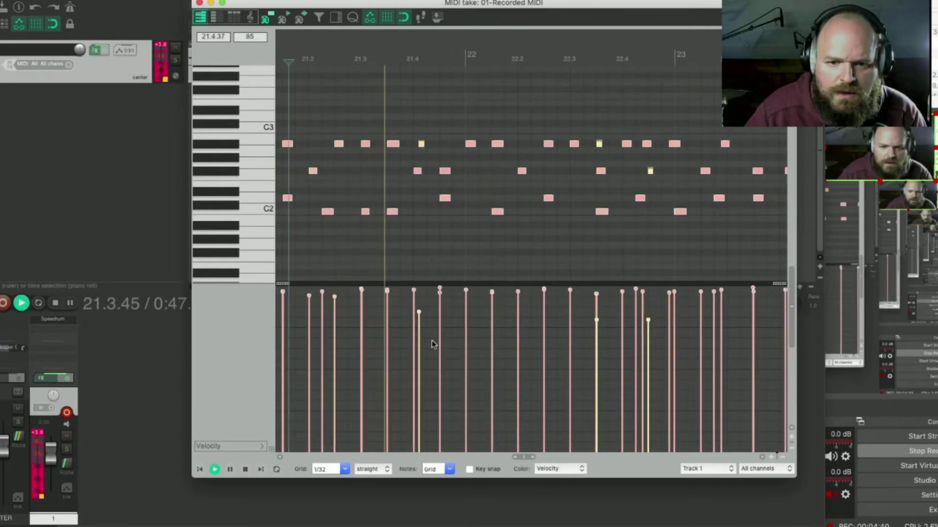
pyautogui.scroll(-1, 432, 345)
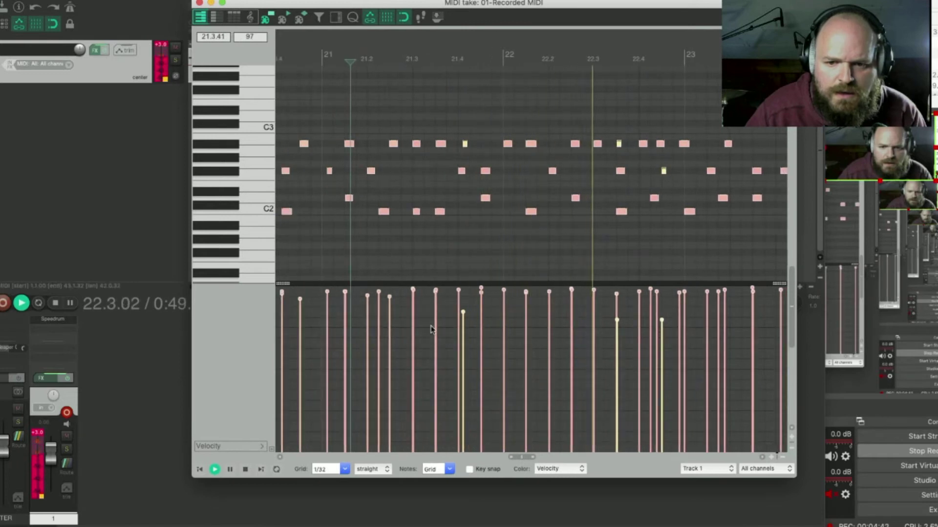
pyautogui.press('space')
# - Place the edit cursor at 23.1.63 and listen repeatedly to the notes that follow
pyautogui.click(713, 57)
pyautogui.scroll(3, 694, 385)
pyautogui.press('space')
pyautogui.press('space')
pyautogui.press('space')
pyautogui.press('space')
# - Set the velocity of the single D2 note just before 23.2 to 123 and replay from 23.1.63
pyautogui.click(570, 291)
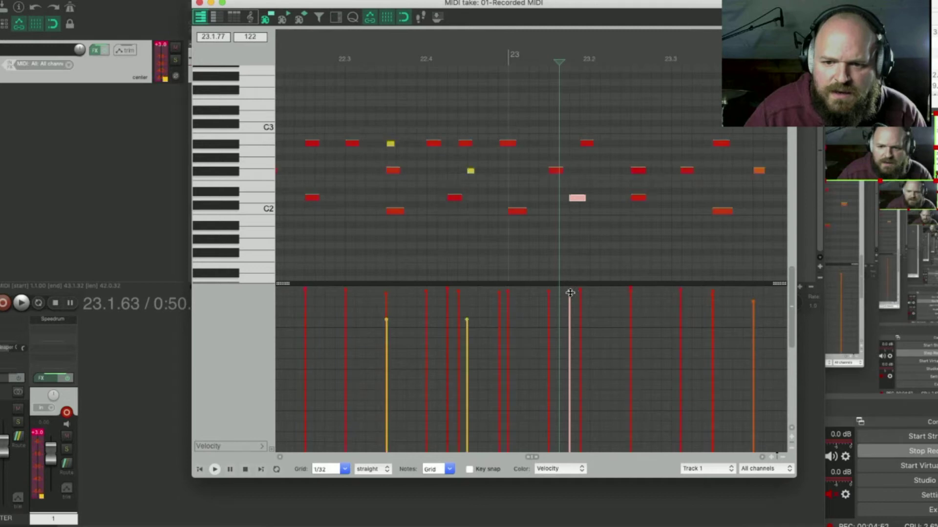
pyautogui.moveTo(569, 292)
pyautogui.mouseDown()
pyautogui.moveTo(572, 302)
pyautogui.moveTo(570, 286)
pyautogui.mouseUp()
pyautogui.press('space')
pyautogui.press('space')
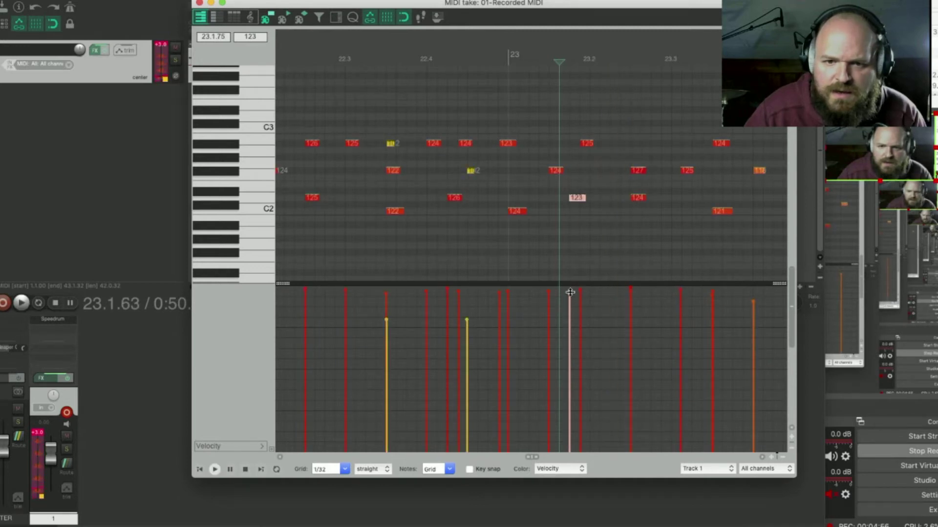
pyautogui.press('space')
pyautogui.press('space')
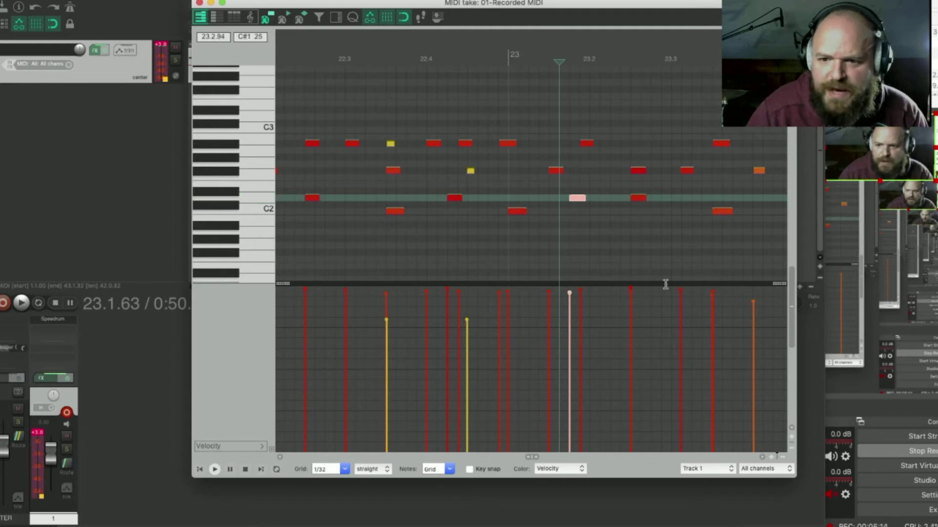
# - Slightly lower the velocity of the D2 note between 23.2 and 23.3, checking it by playback from 23.1.63
pyautogui.click(638, 197)
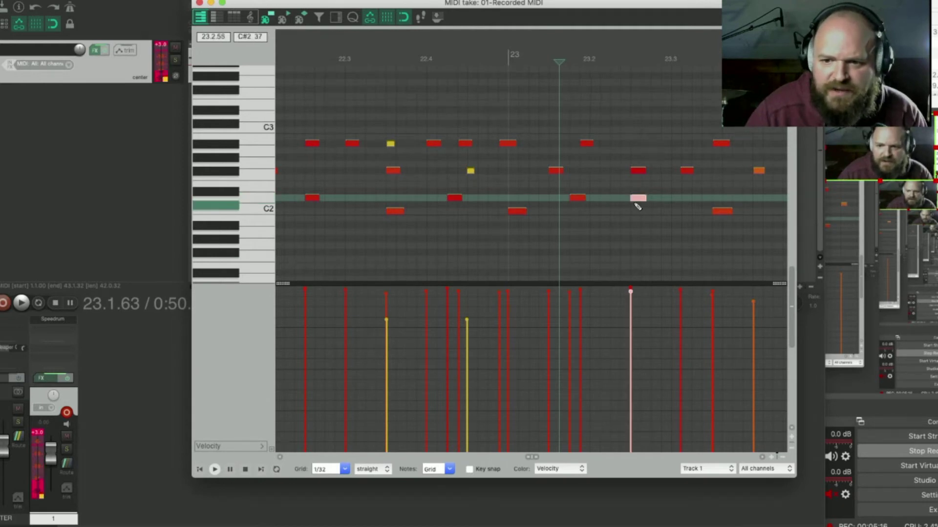
pyautogui.moveTo(630, 291); pyautogui.dragTo(635, 298)
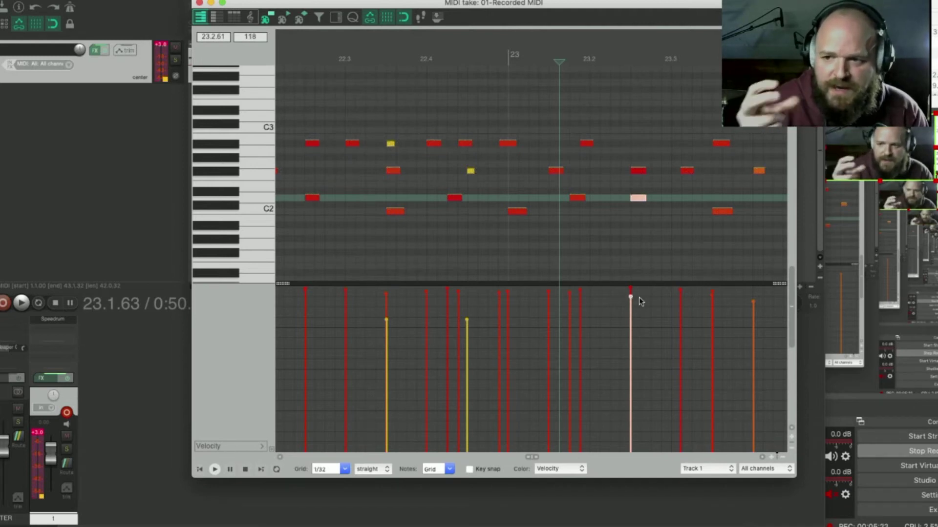
pyautogui.press('space')
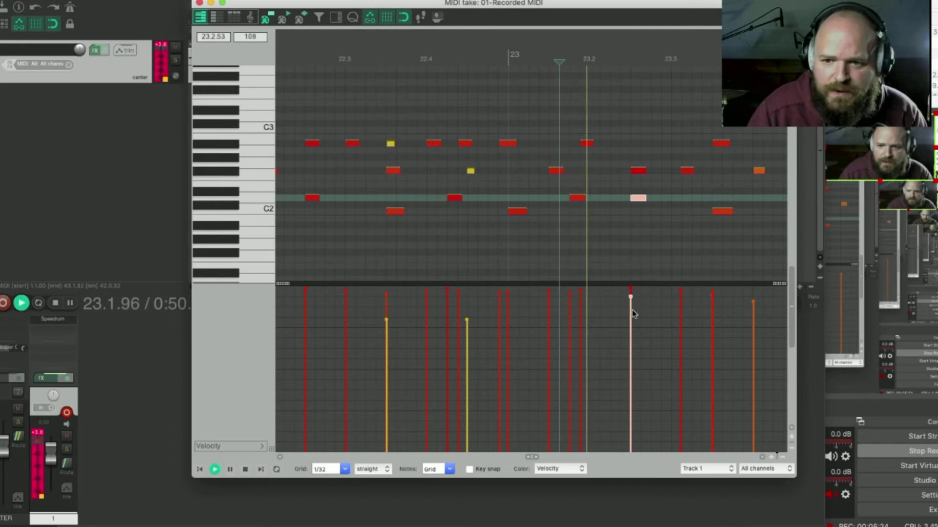
pyautogui.press('space')
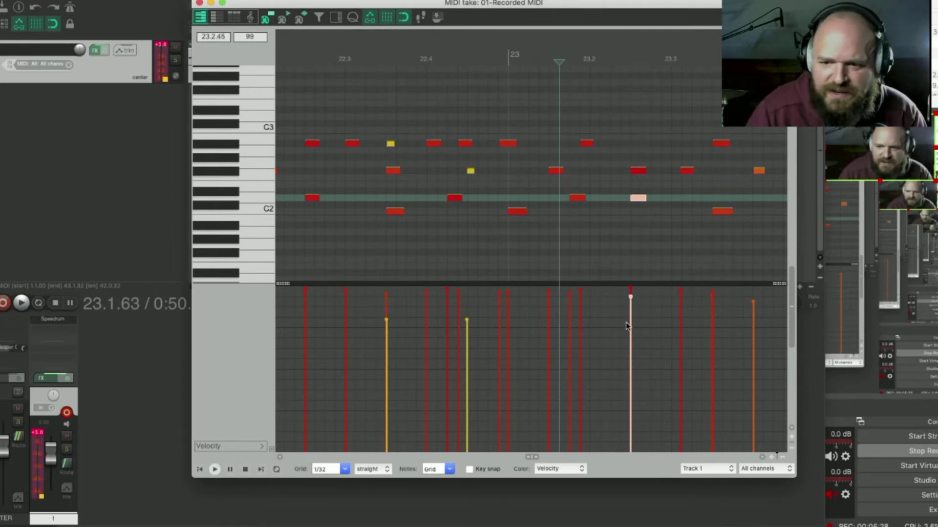
pyautogui.moveTo(631, 297); pyautogui.dragTo(632, 295)
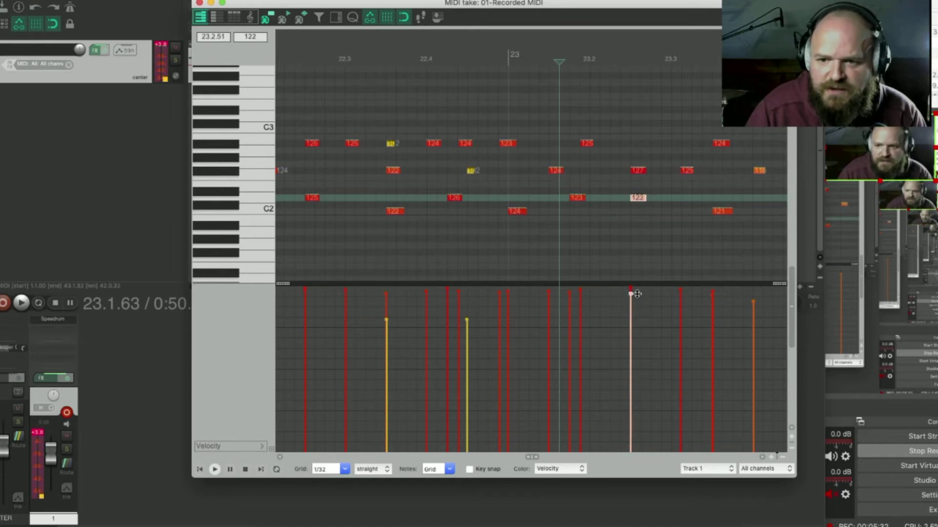
pyautogui.moveTo(632, 303); pyautogui.dragTo(632, 305)
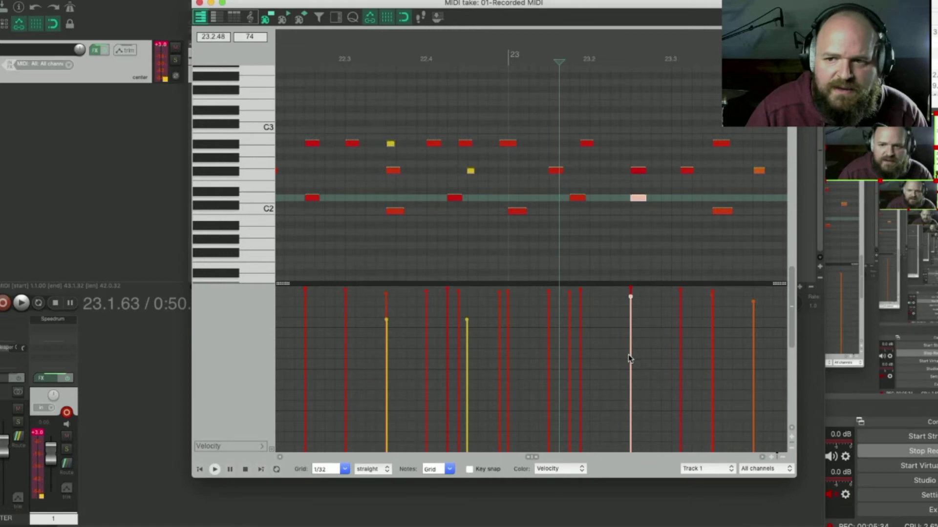
# - Listen to the edited drum part from the start of measure 23, checking the surrounding velocities between playbacks
pyautogui.click(506, 60)
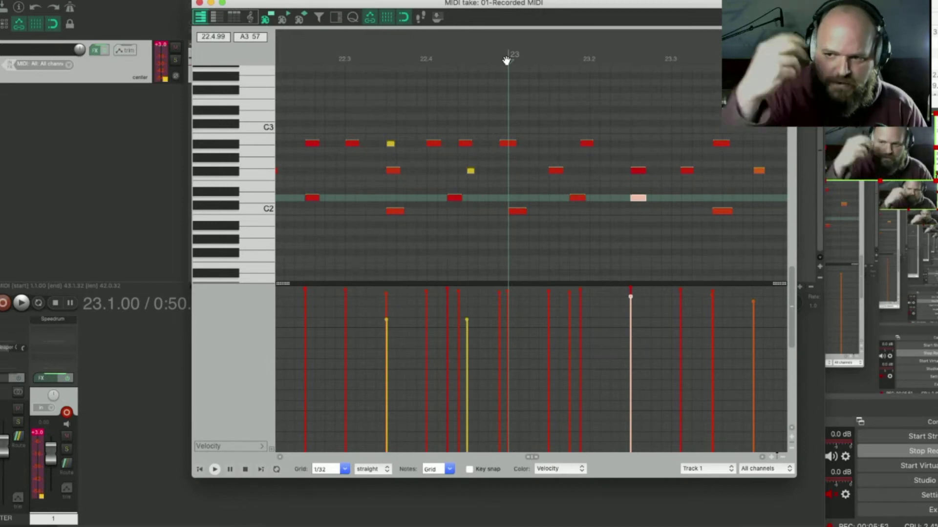
pyautogui.press('space')
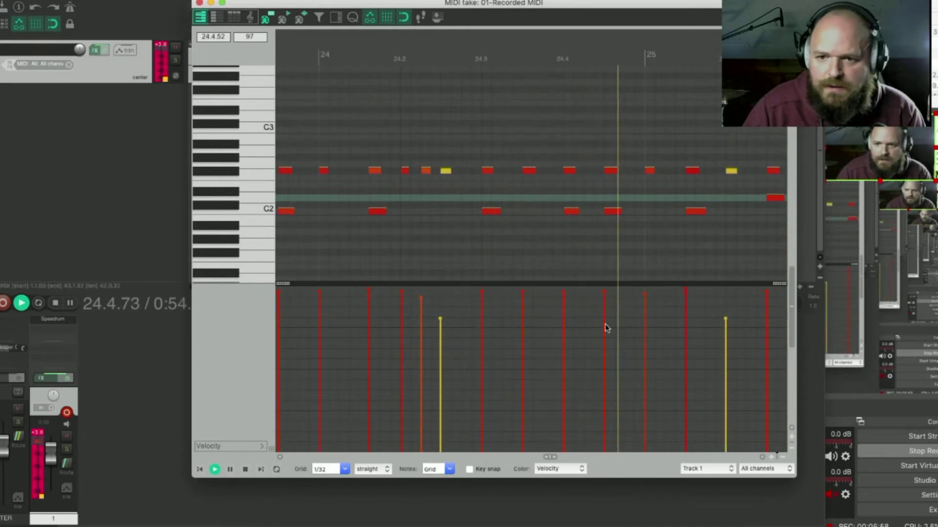
pyautogui.scroll(-5, 605, 327)
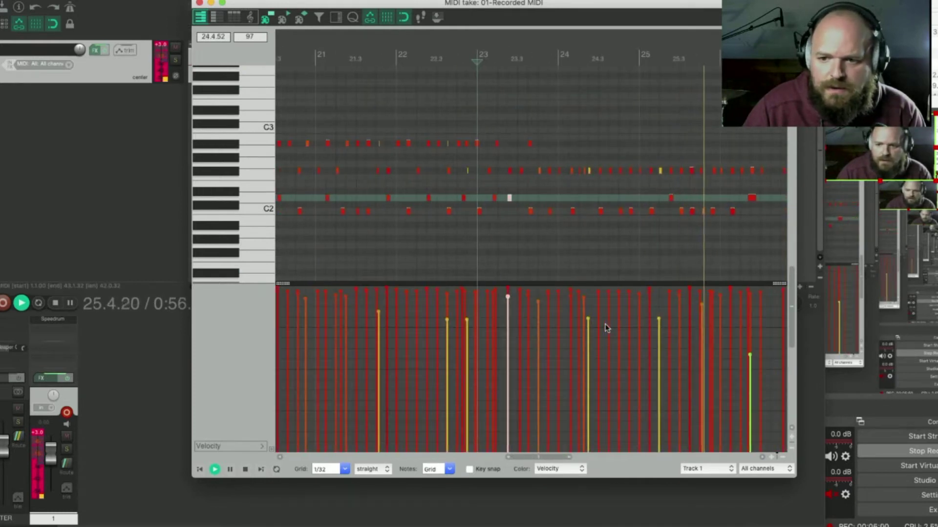
pyautogui.scroll(-3, 606, 327)
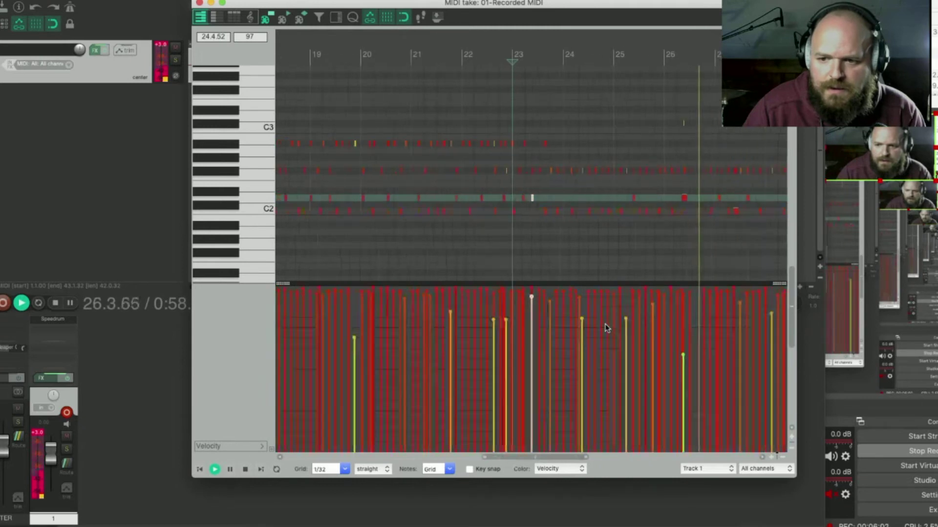
pyautogui.press('space')
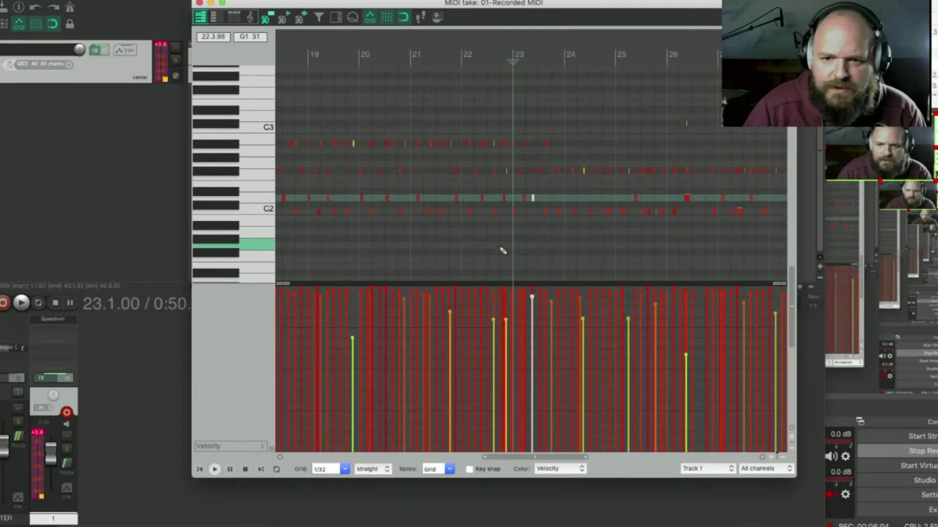
pyautogui.scroll(3, 502, 251)
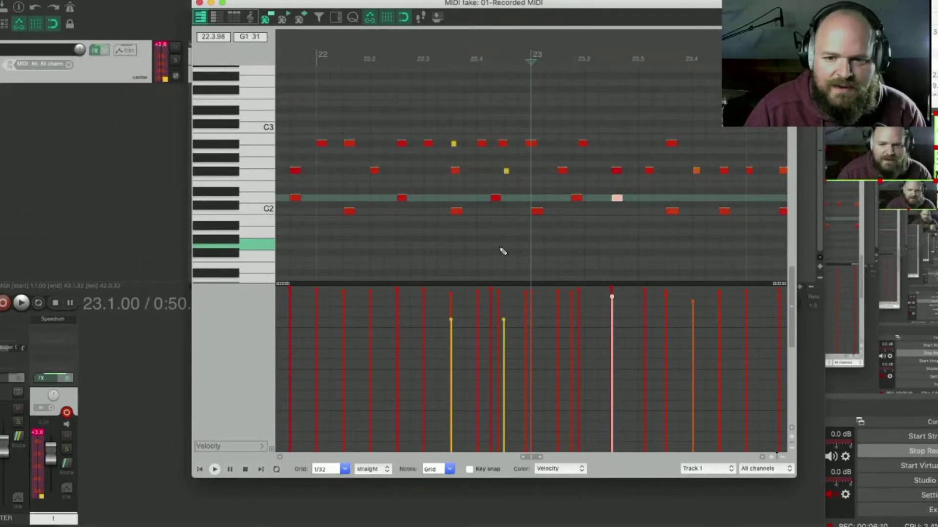
pyautogui.scroll(-3, 503, 251)
pyautogui.press('space')
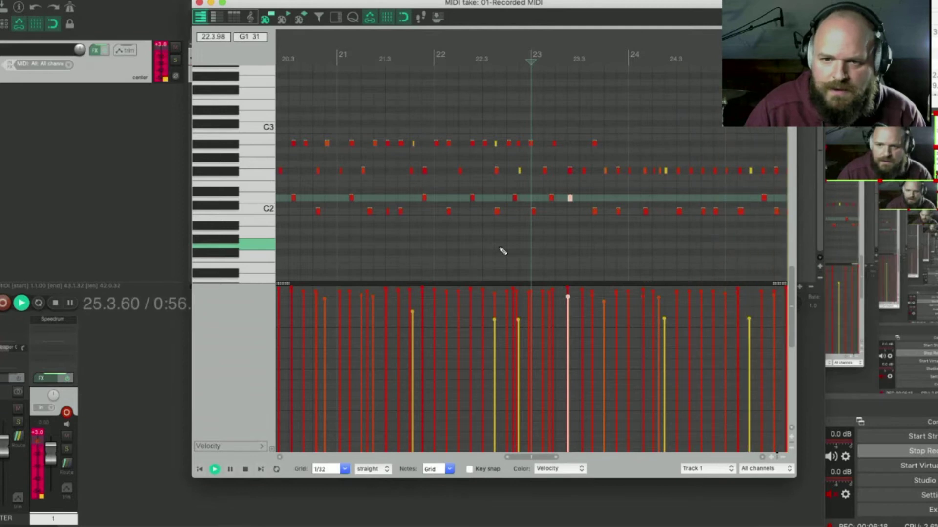
# - Listen to the drum take from the start of measure 16 through the edited notes in measure 23
pyautogui.press('space')
pyautogui.scroll(-10, 503, 245)
pyautogui.scroll(4, 413, 264)
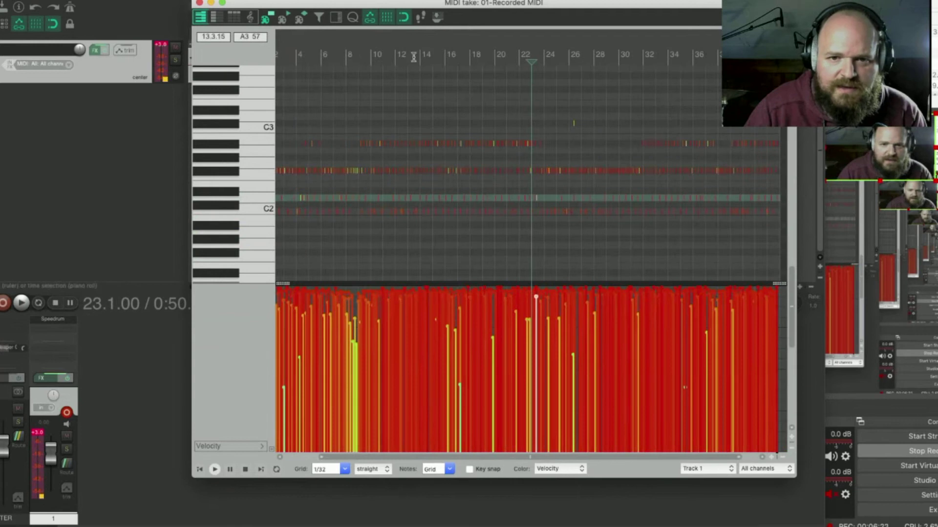
pyautogui.click(446, 57)
pyautogui.press('space')
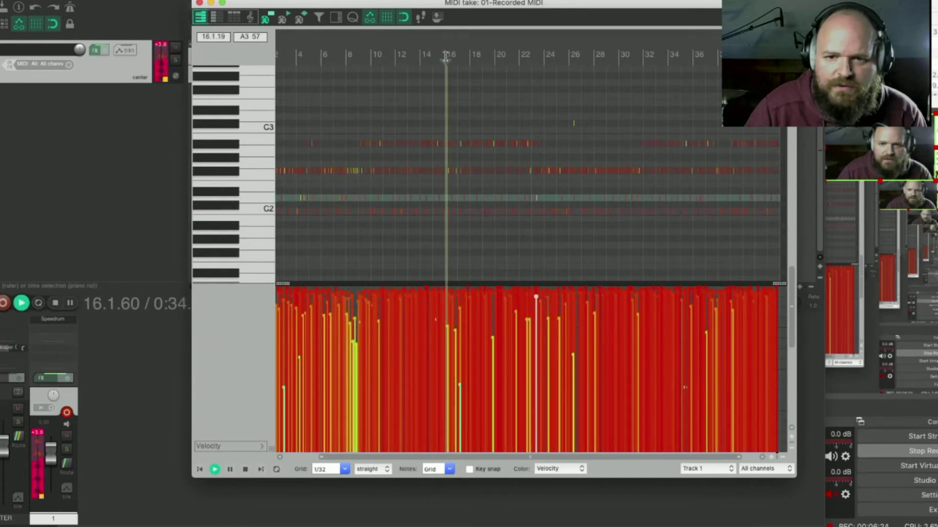
pyautogui.scroll(8, 447, 97)
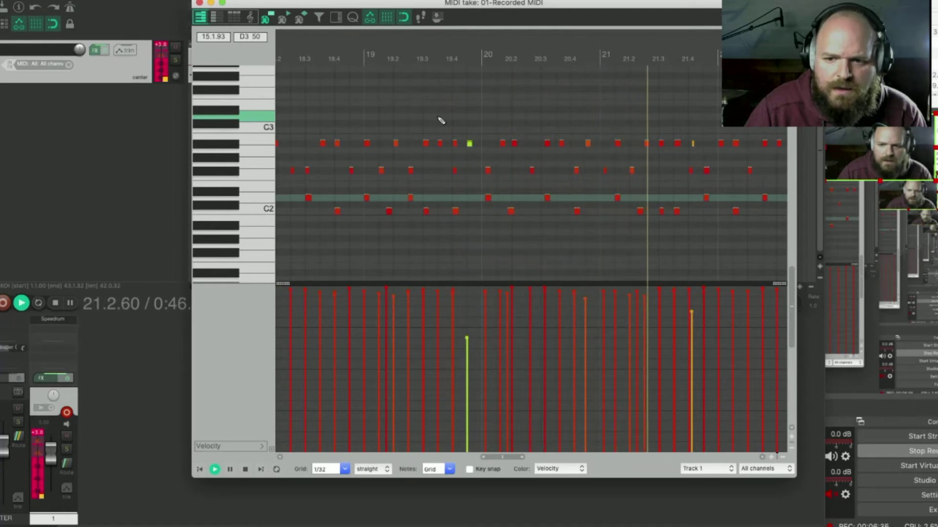
pyautogui.scroll(-5, 441, 121)
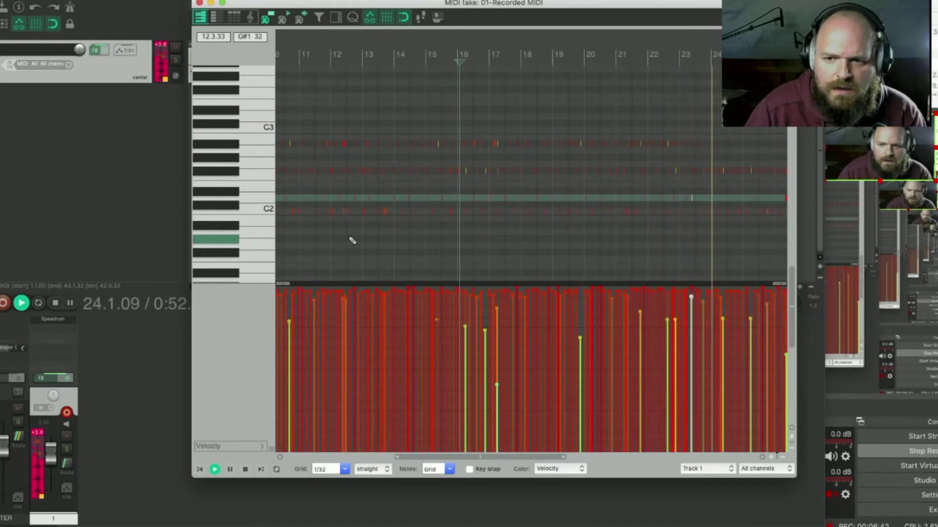
pyautogui.scroll(-6, 349, 239)
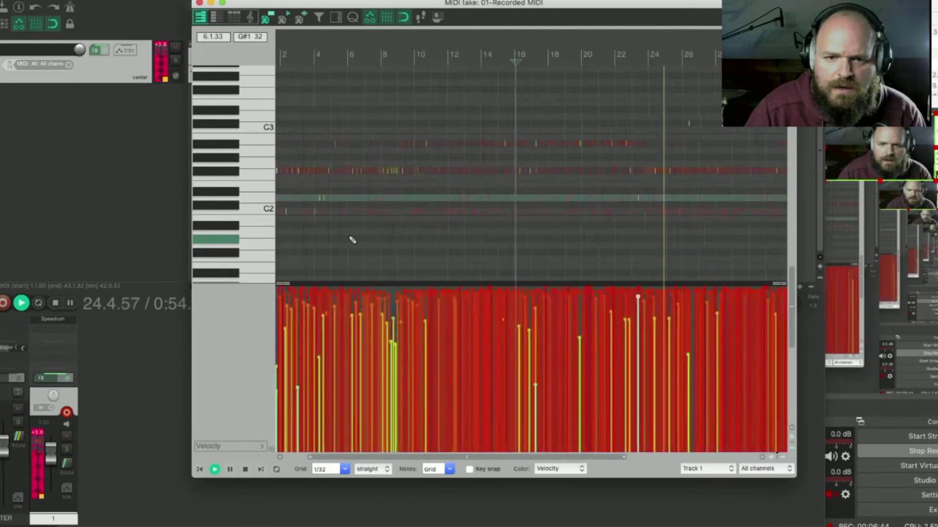
# - Play the take briefly from 4.3.13 and check the note velocities around measures 4 and 5
pyautogui.press('space')
pyautogui.click(306, 56)
pyautogui.press('space')
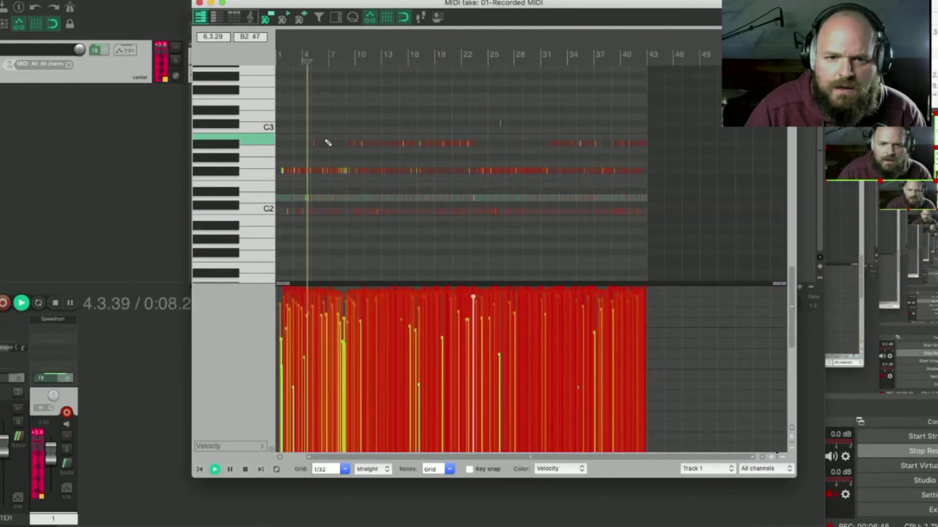
pyautogui.scroll(6, 334, 230)
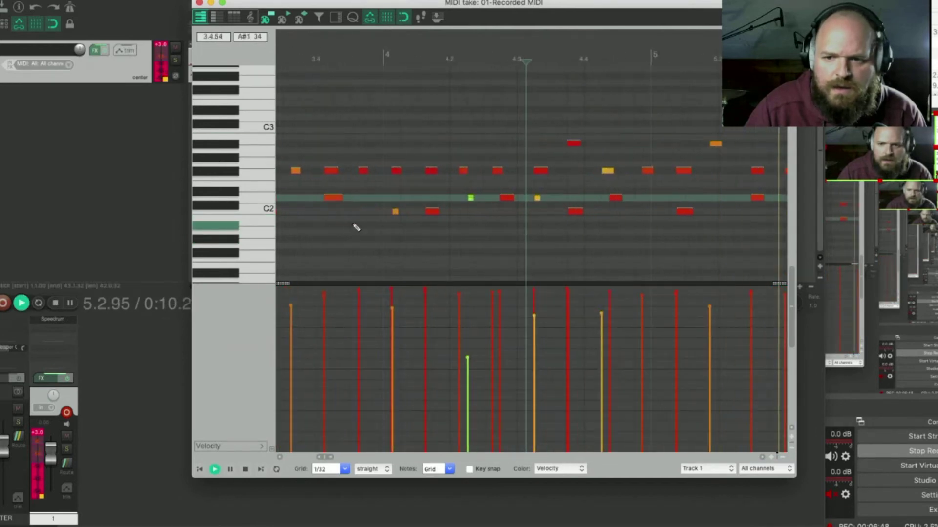
pyautogui.press('space')
pyautogui.scroll(-8, 340, 224)
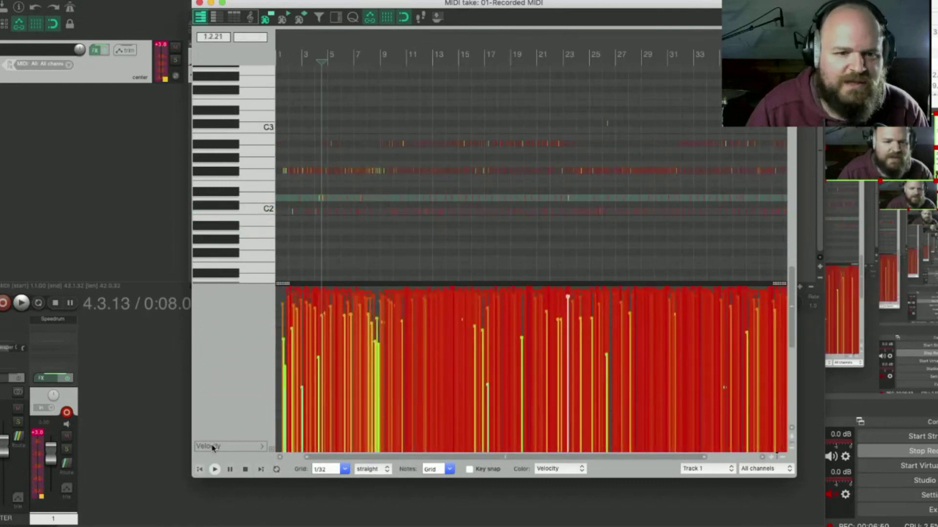
# - Close the MIDI editor and listen to the recorded item in the arrangement from 5.1.00
pyautogui.click(132, 391)
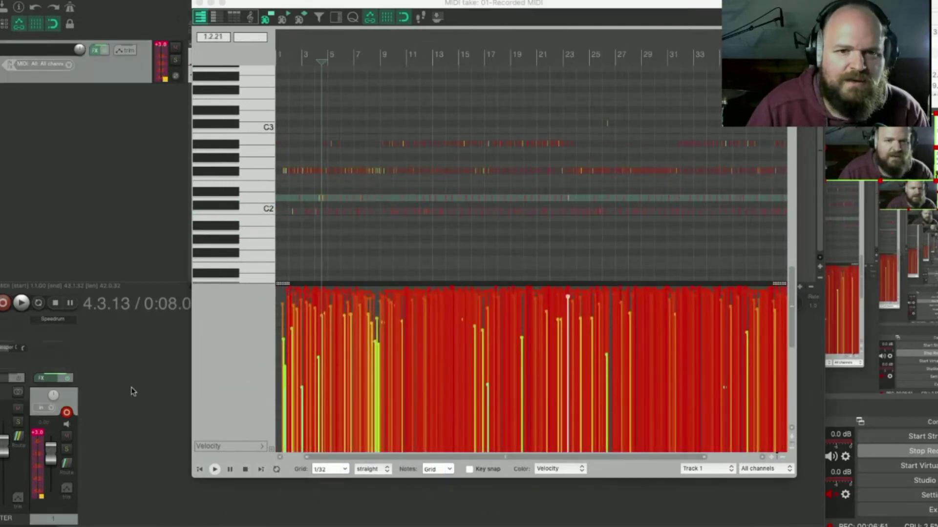
pyautogui.click(199, 3)
pyautogui.scroll(-5, 219, 33)
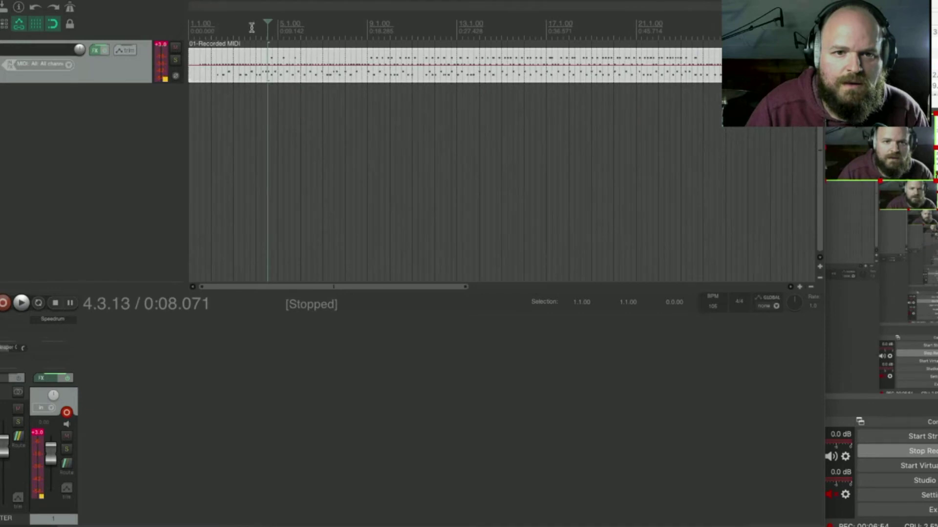
pyautogui.click(276, 23)
pyautogui.press('space')
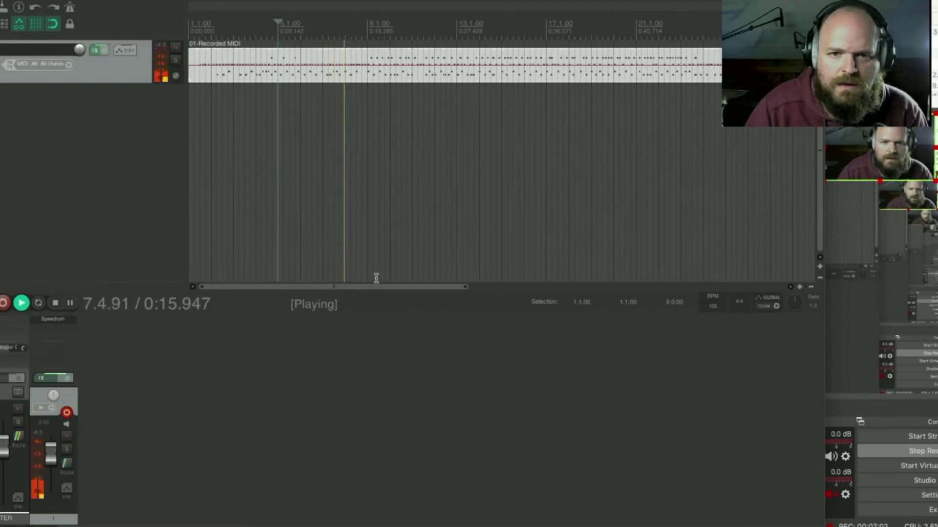
pyautogui.press('space')
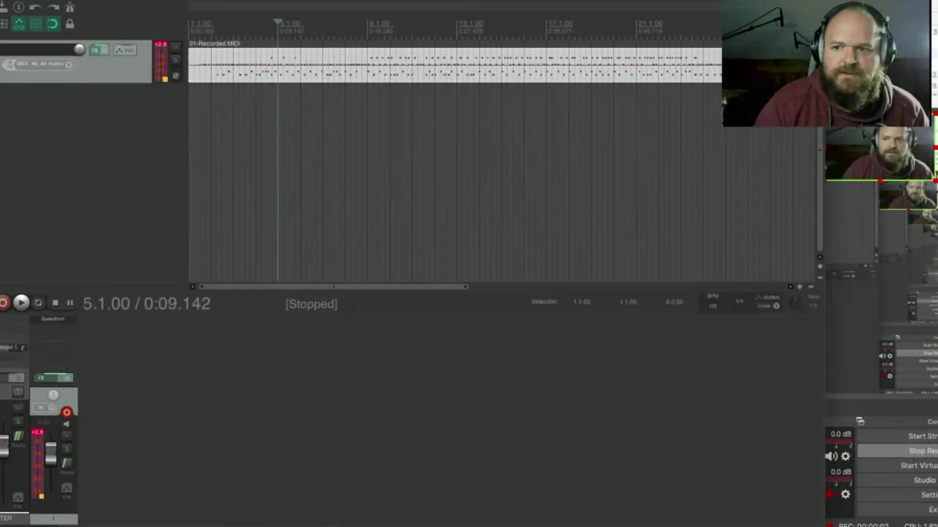
# - Replay the recorded item from 5.1.00 and reset the drum track's peak meter during playback
pyautogui.press('space')
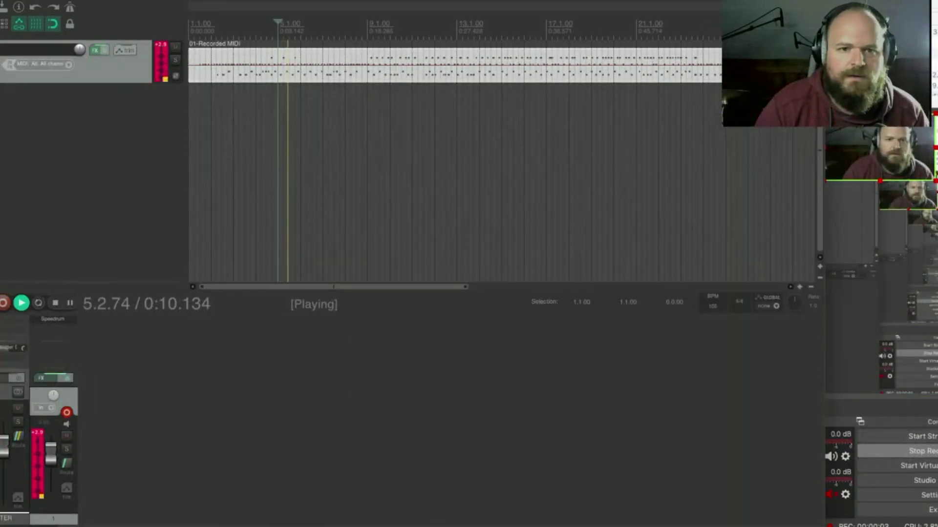
pyautogui.scroll(4, 320, 142)
pyautogui.scroll(-4, 322, 135)
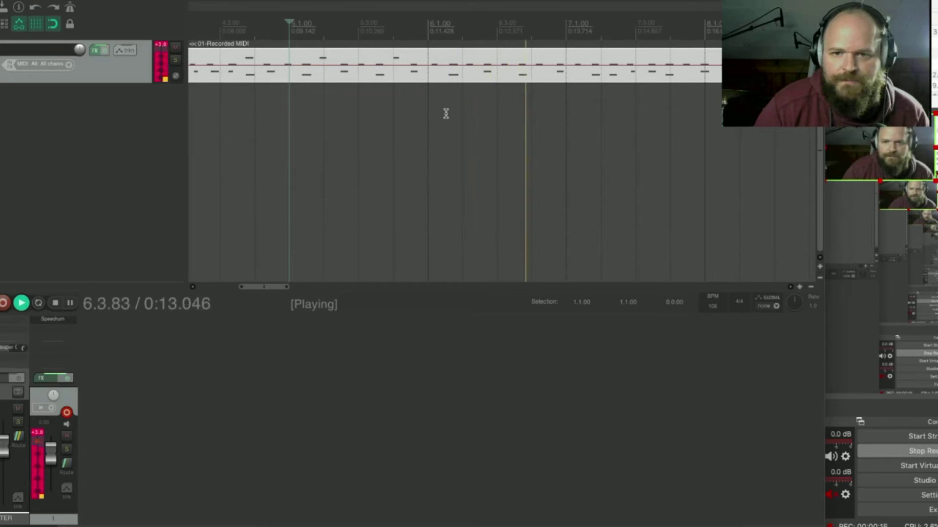
pyautogui.scroll(-1, 479, 112)
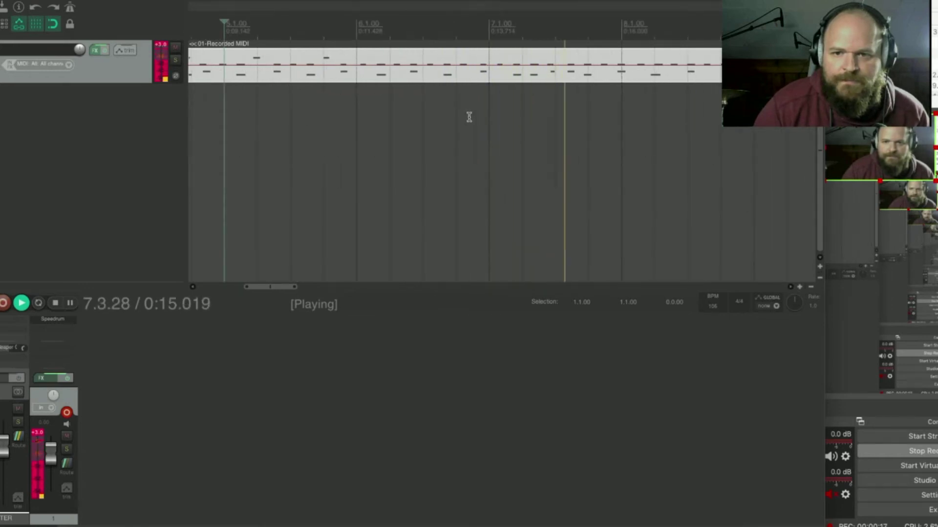
pyautogui.scroll(-3, 468, 118)
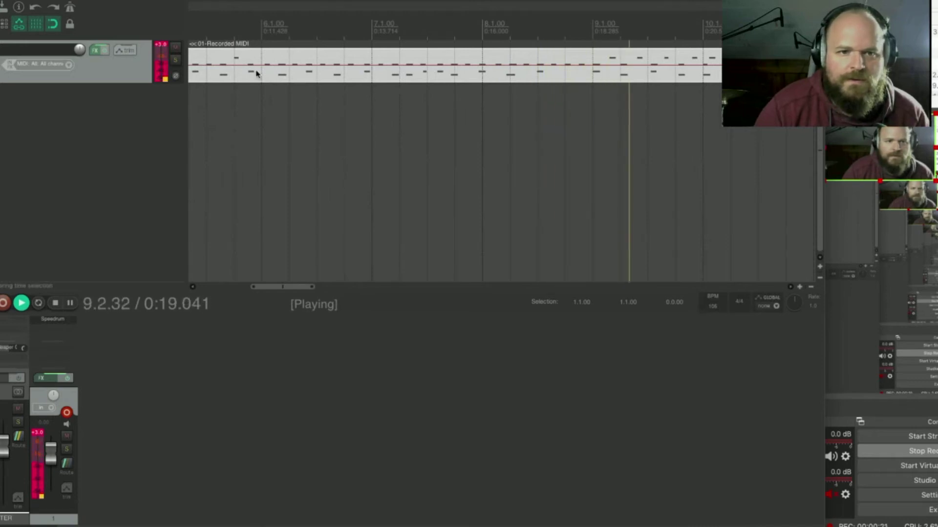
pyautogui.click(161, 47)
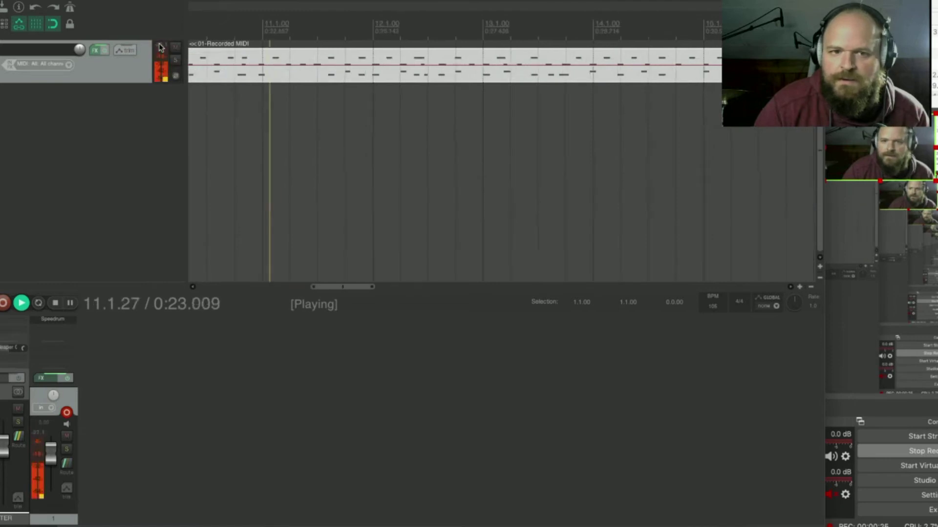
pyautogui.press('space')
# - Duplicate the Speedrum track and delete the copied MIDI item from the duplicate track
pyautogui.rightClick(88, 73)
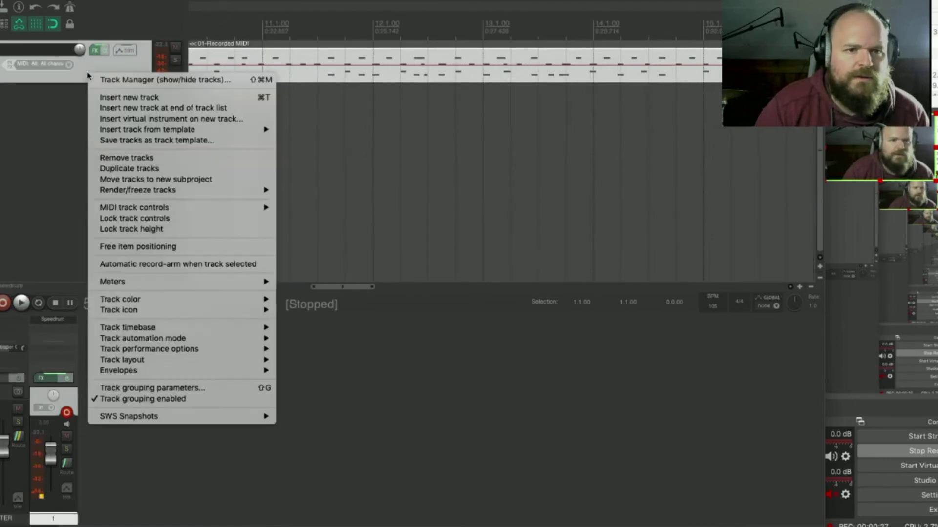
pyautogui.click(153, 171)
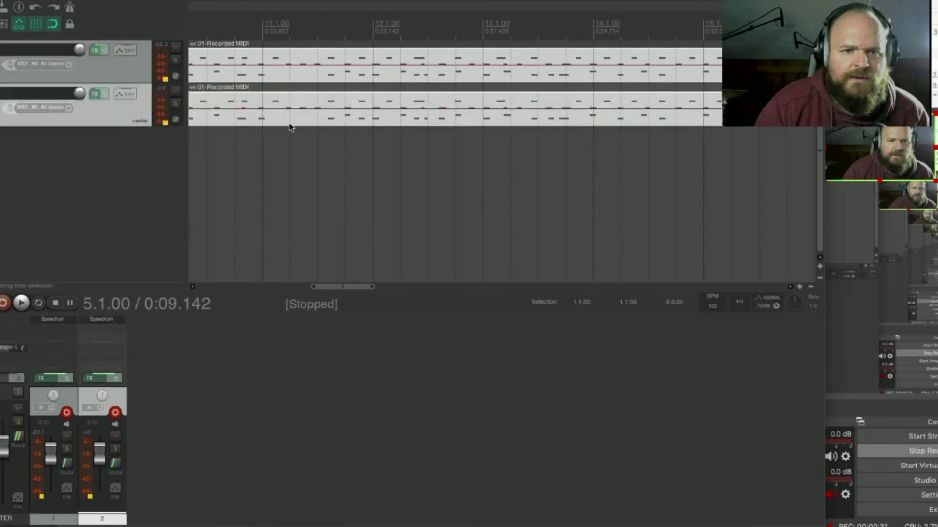
pyautogui.rightClick(285, 125)
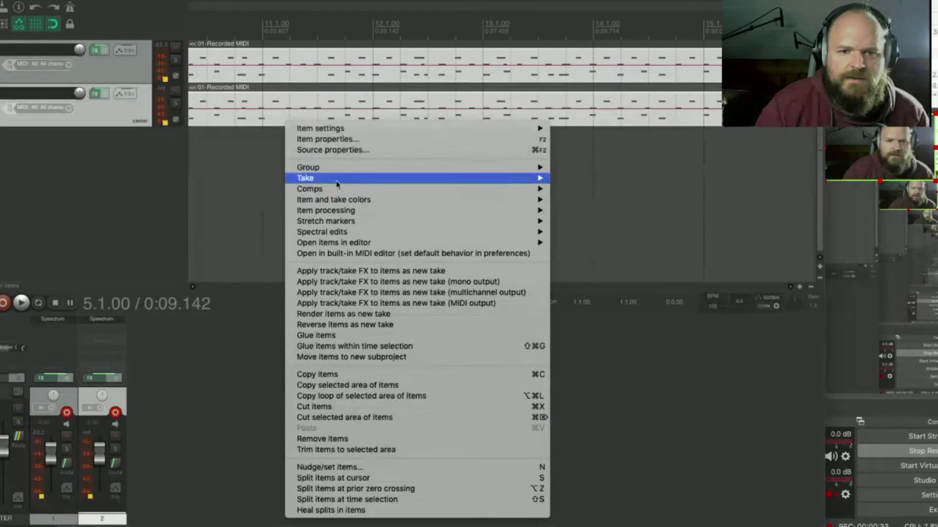
pyautogui.click(277, 119)
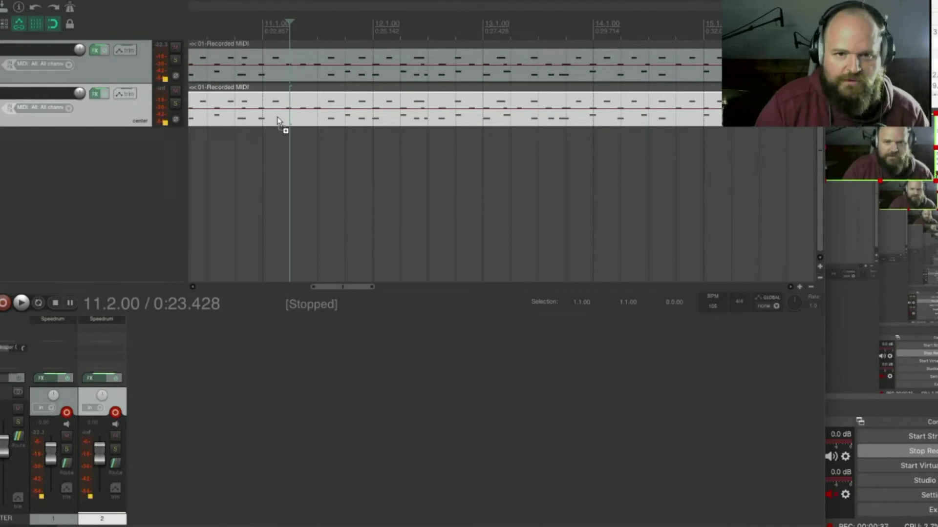
pyautogui.press('Delete')
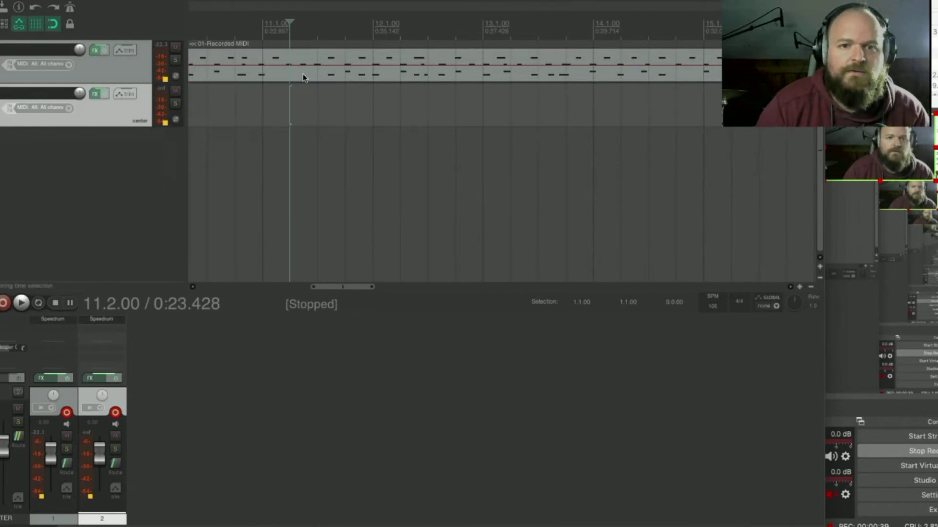
# - Listen to the original drum item from about measure 12 to measure 26, following its notes along the timeline
pyautogui.press('space')
pyautogui.scroll(-2, 398, 151)
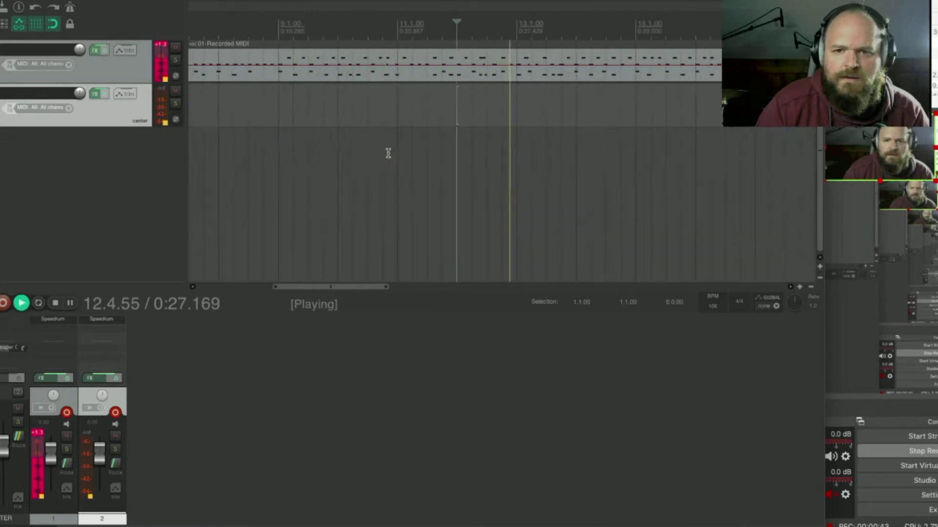
pyautogui.scroll(2, 393, 146)
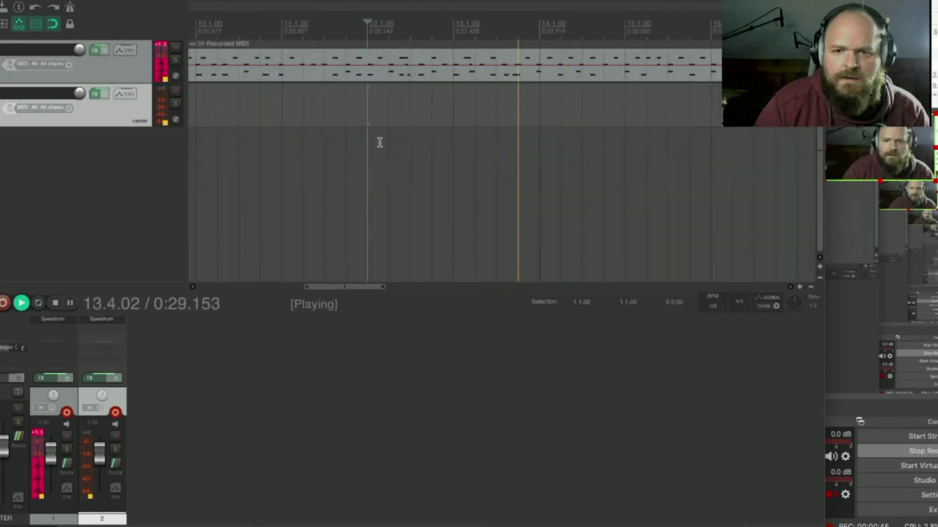
pyautogui.scroll(2, 384, 138)
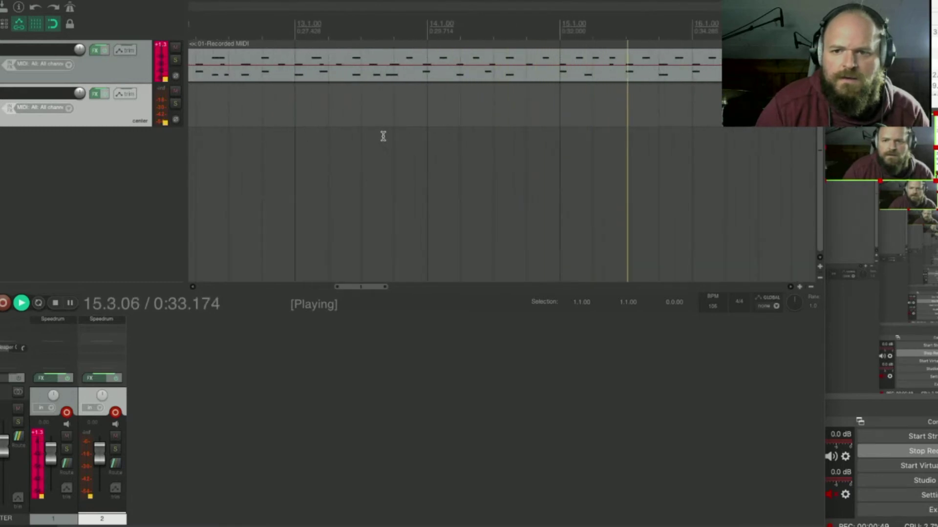
pyautogui.scroll(-2, 506, 130)
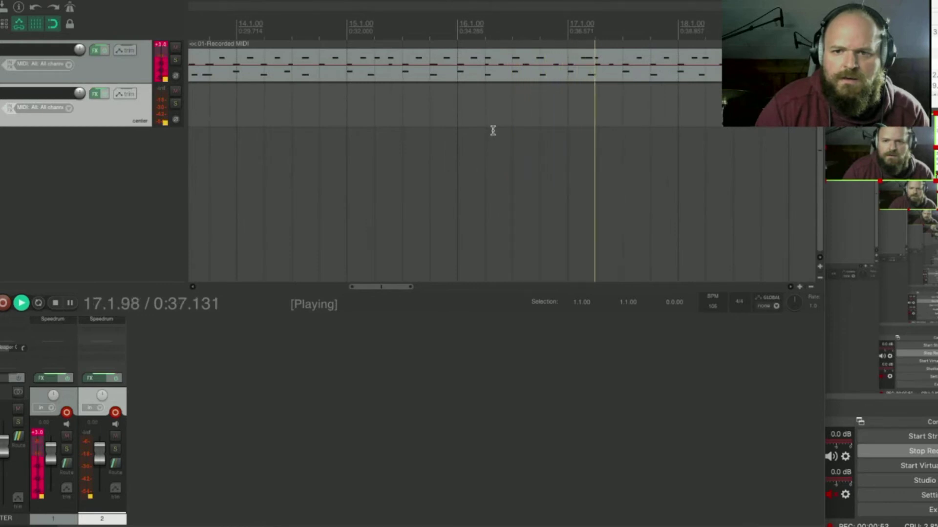
pyautogui.scroll(-1, 492, 130)
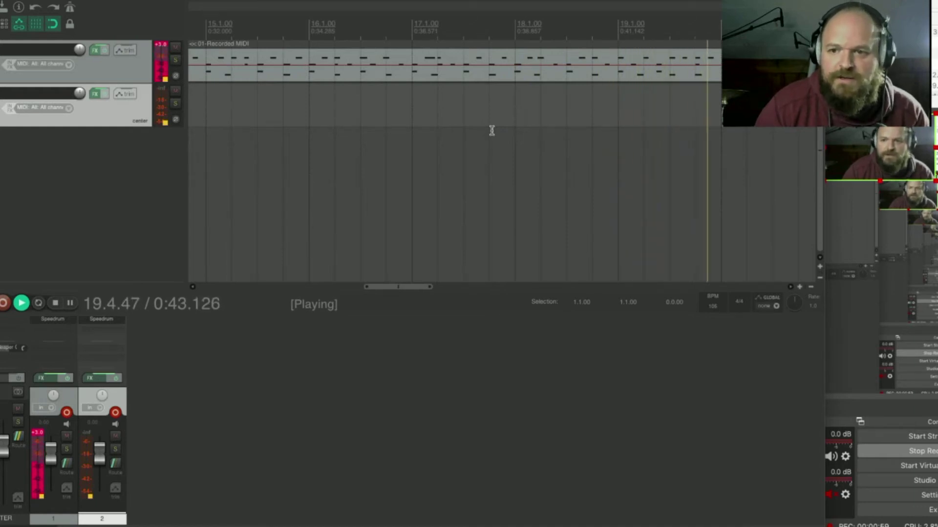
pyautogui.scroll(-1, 492, 130)
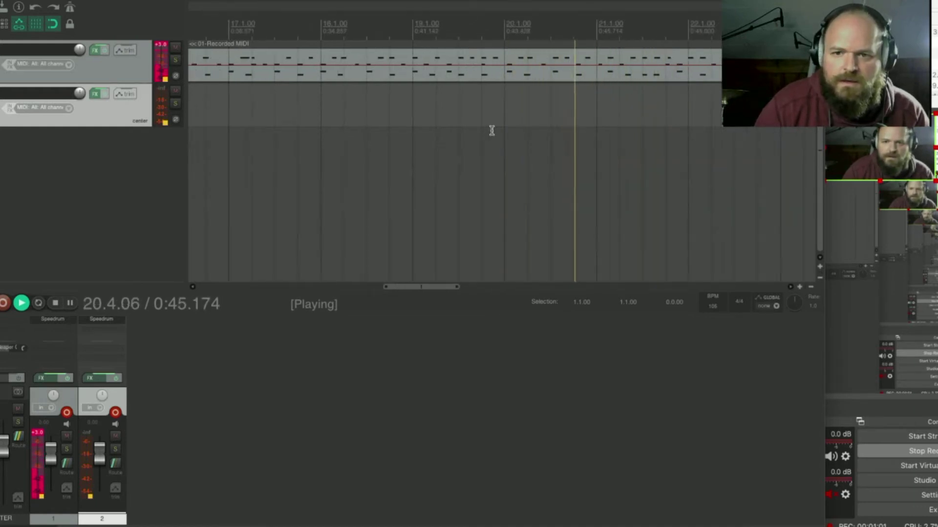
pyautogui.scroll(-6, 492, 129)
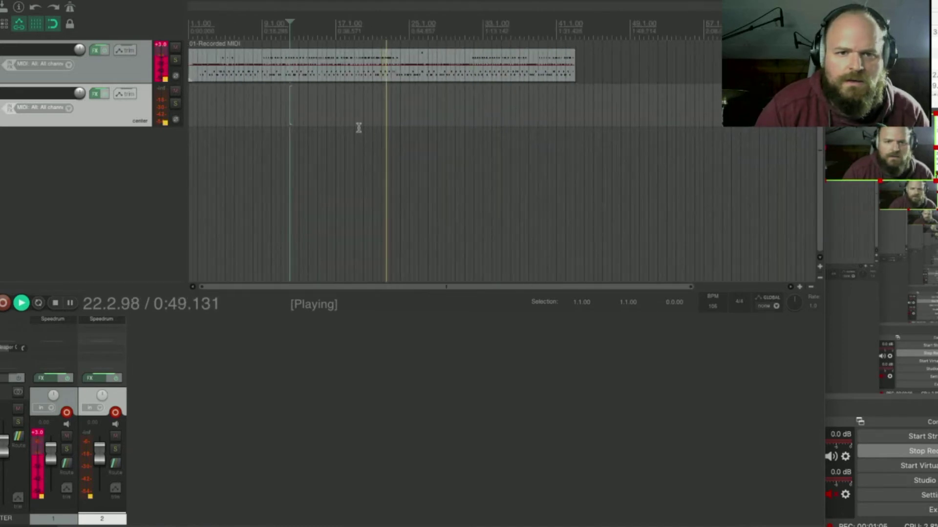
pyautogui.scroll(5, 315, 123)
pyautogui.scroll(2, 315, 124)
pyautogui.scroll(-2, 315, 123)
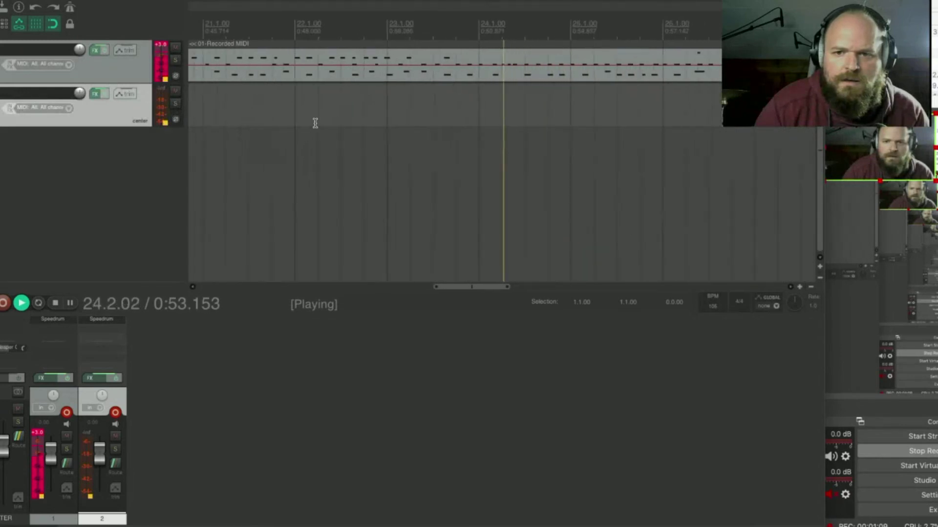
pyautogui.scroll(-4, 315, 123)
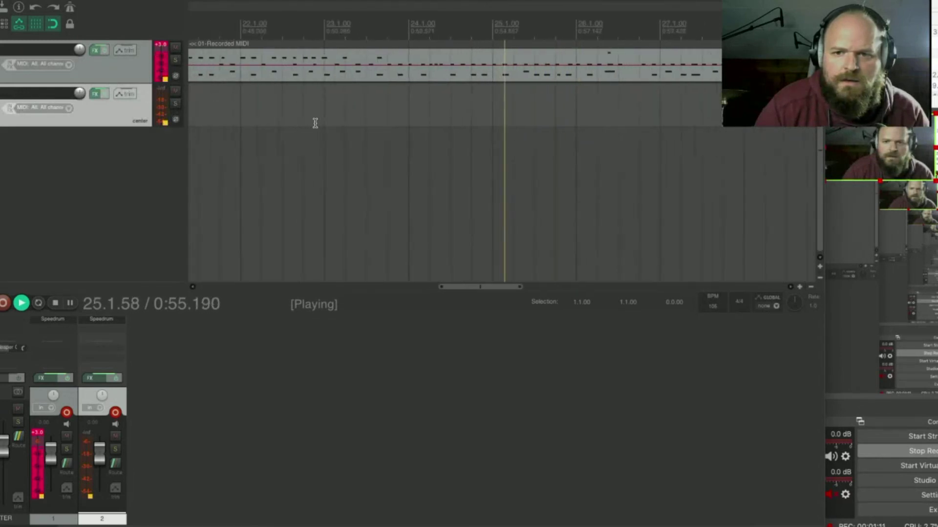
pyautogui.scroll(-4, 315, 123)
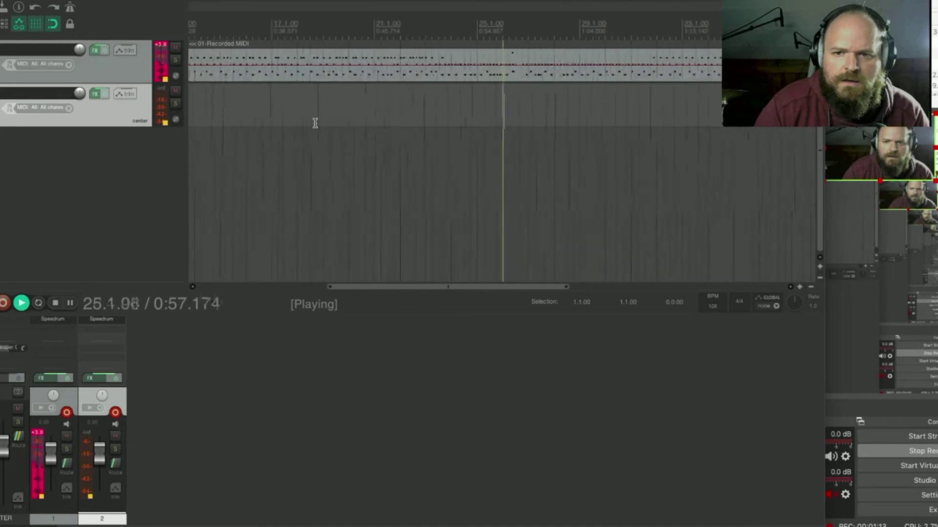
pyautogui.scroll(-4, 315, 123)
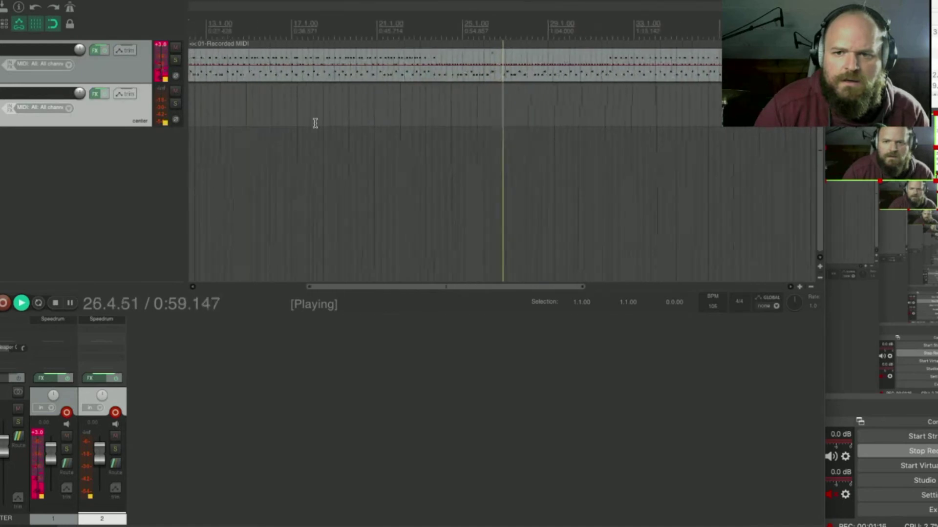
# - Stop playback and listen to the recorded drum item from 4.3.00 to about measure 9
pyautogui.press('space')
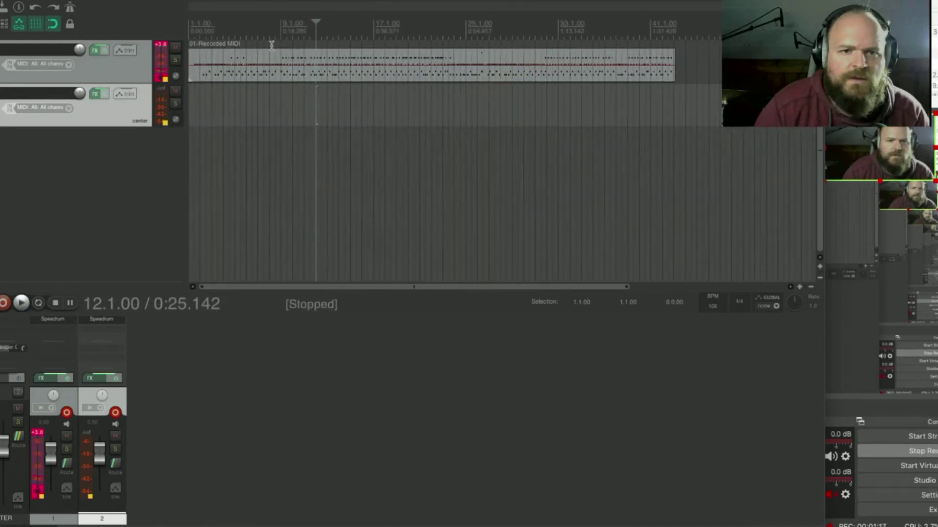
pyautogui.click(228, 32)
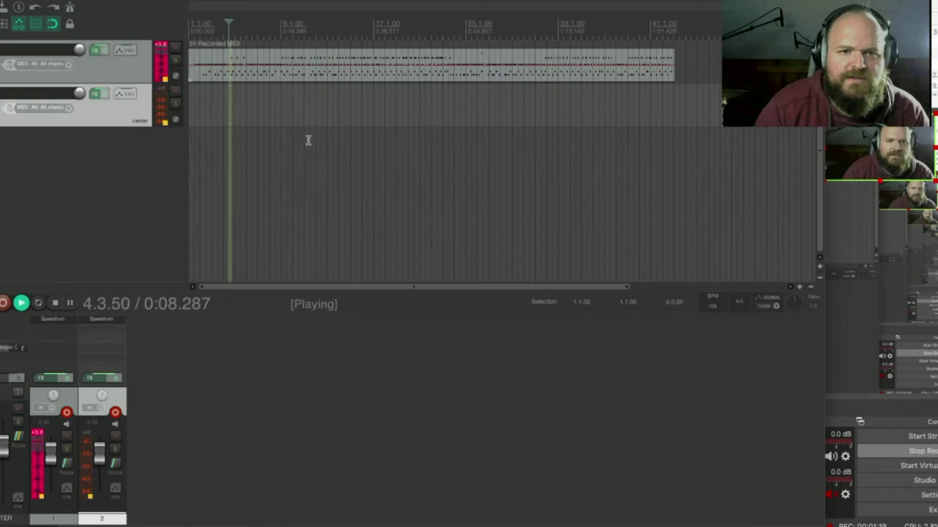
pyautogui.scroll(10, 308, 140)
pyautogui.scroll(-2, 313, 138)
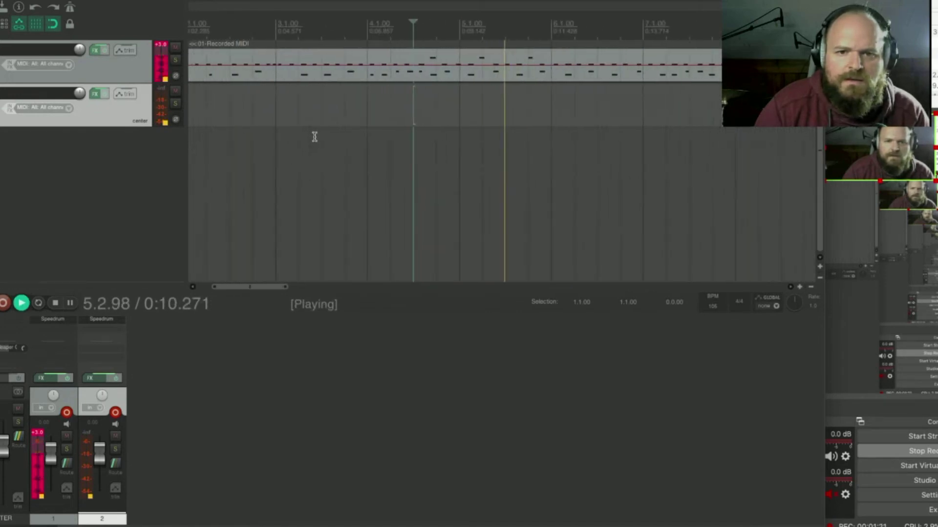
pyautogui.scroll(-1, 315, 136)
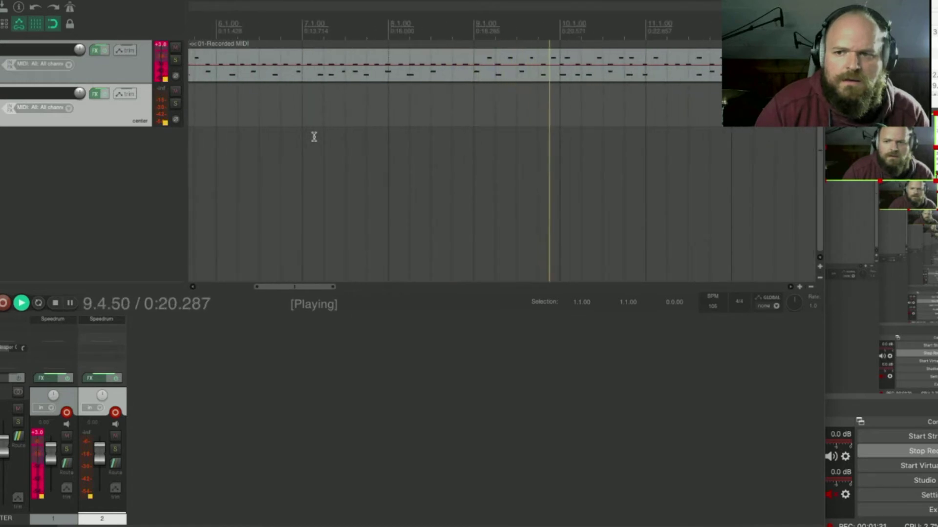
pyautogui.press('space')
# - Turn on the metronome and replay the drum item against it from about 2.4.00
pyautogui.click(70, 7)
pyautogui.press('space')
pyautogui.scroll(-5, 240, 91)
pyautogui.click(221, 30)
pyautogui.scroll(6, 229, 39)
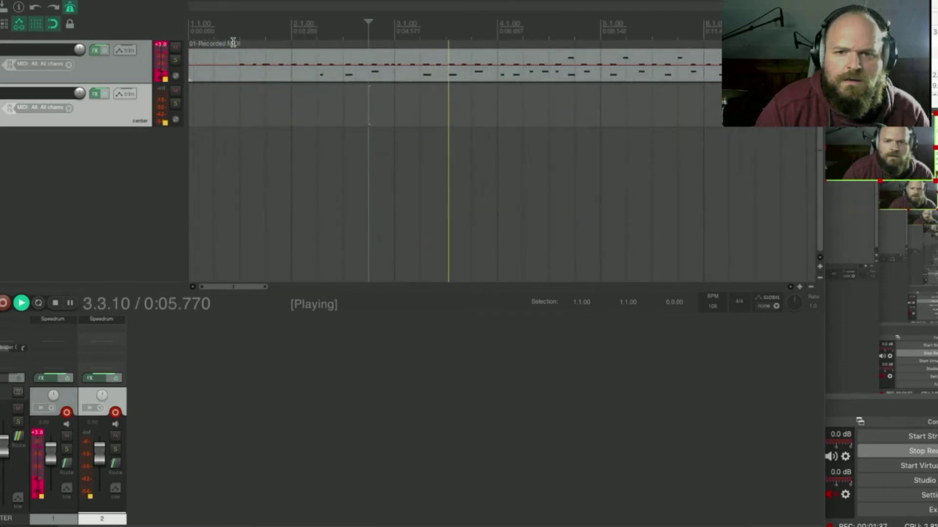
pyautogui.scroll(-3, 233, 43)
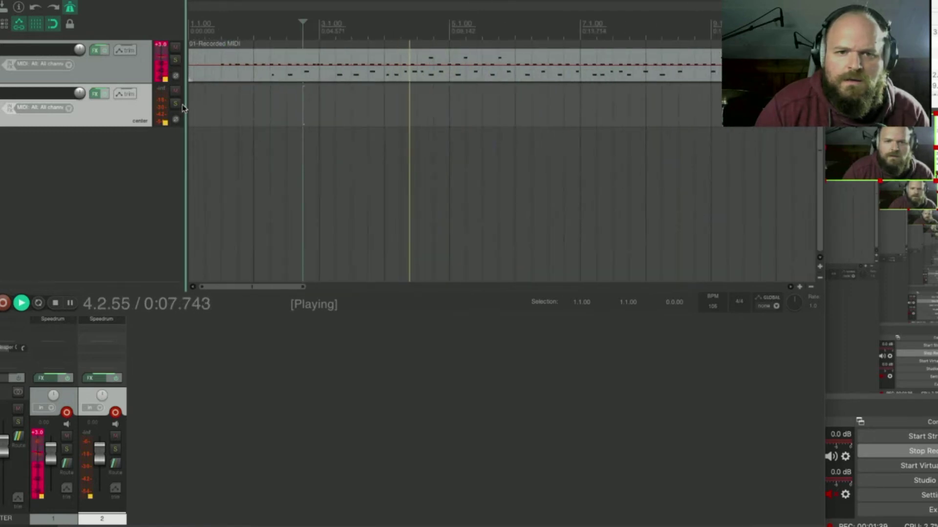
# - Enlarge the first Speedrum track's height to see its notes better, and stop playback after following them
pyautogui.moveTo(145, 83); pyautogui.dragTo(145, 173)
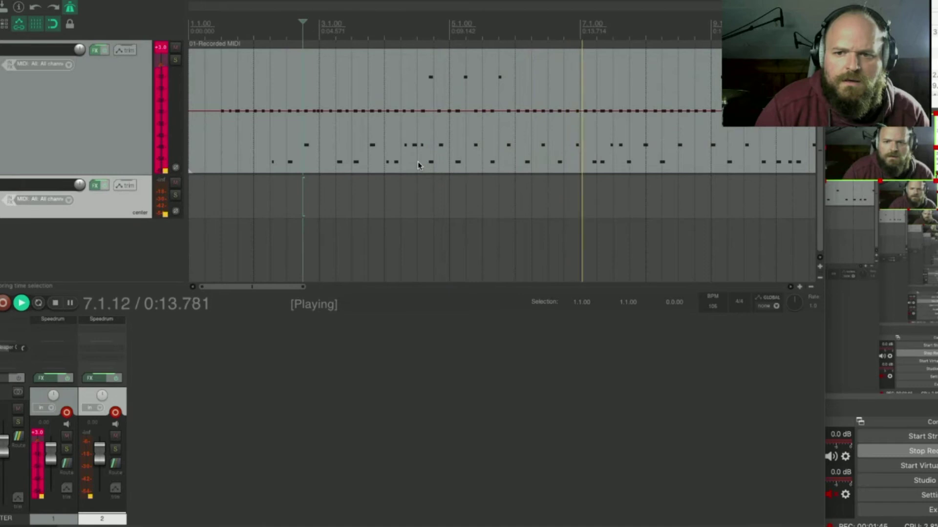
pyautogui.scroll(-3, 418, 162)
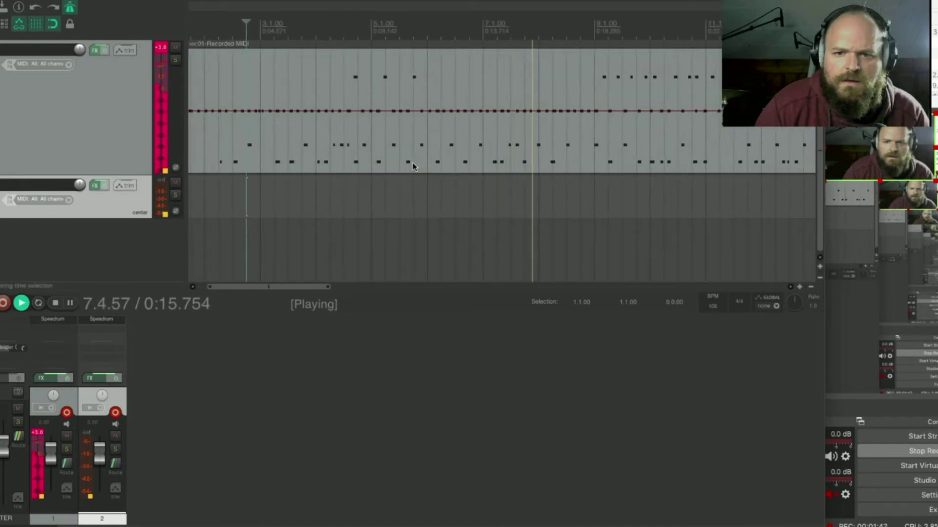
pyautogui.press('space')
# - Open the recorded take in the MIDI editor, select all its notes and raise their velocities
pyautogui.doubleClick(413, 169)
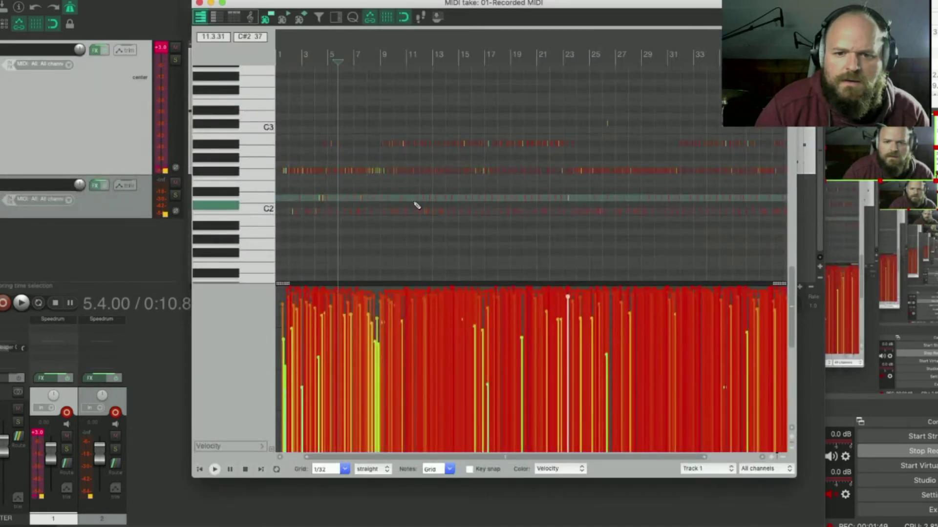
pyautogui.scroll(6, 406, 250)
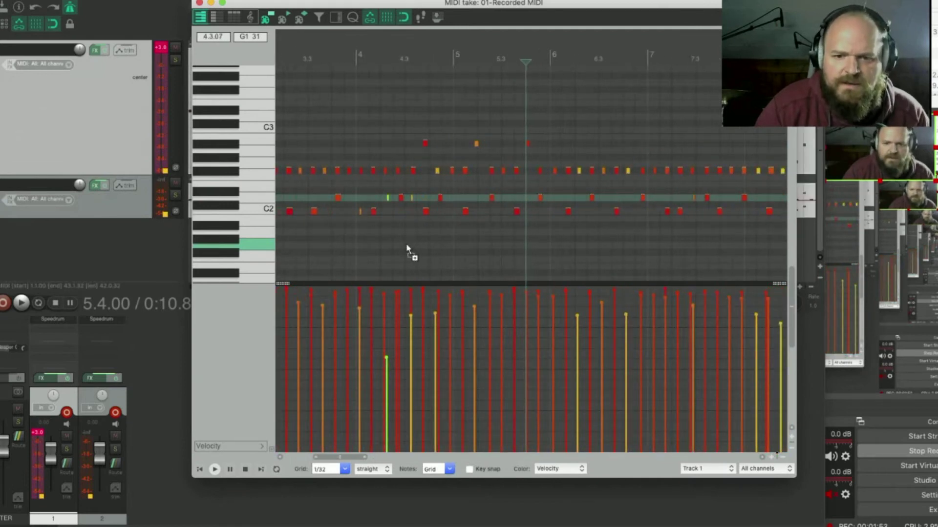
pyautogui.press('super+a')
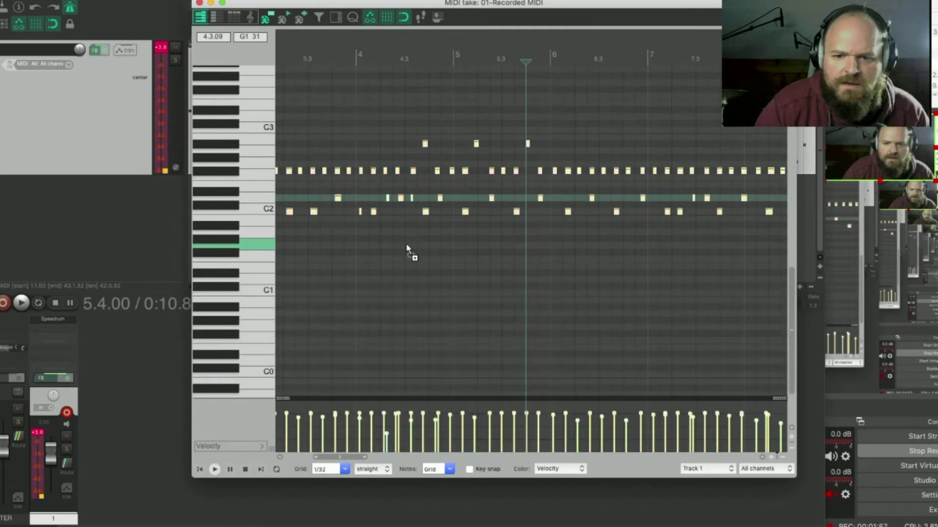
pyautogui.hotkey('alt', 'Up')
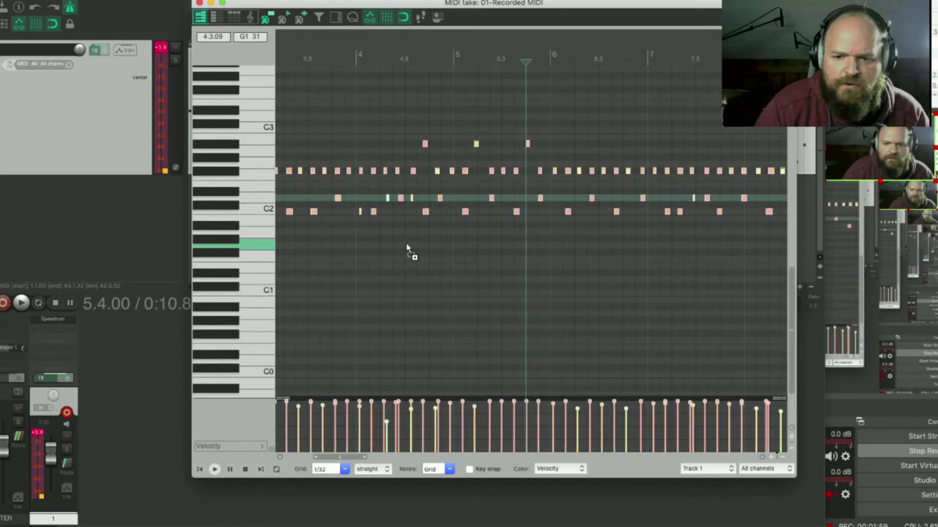
# - Play the take in the MIDI editor from 5.4.00 to about measure 20, following the notes
pyautogui.press('space')
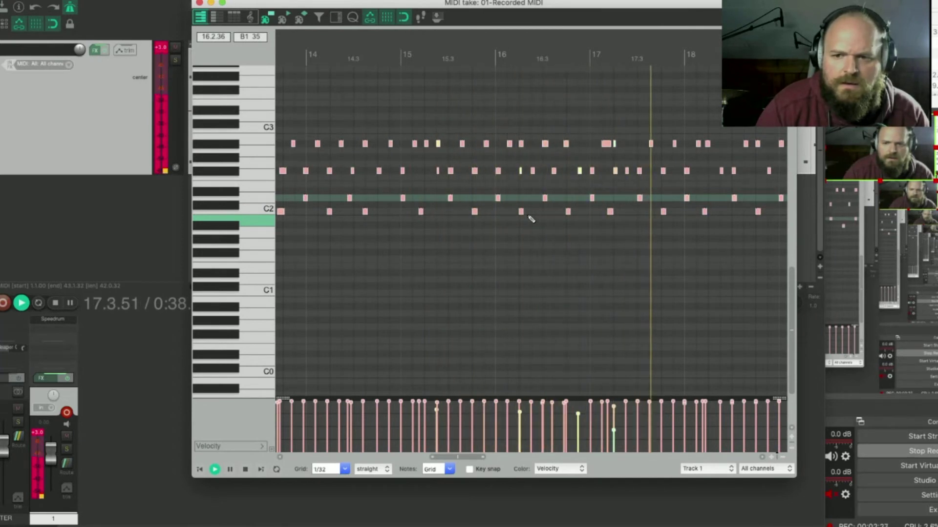
pyautogui.scroll(-2, 531, 219)
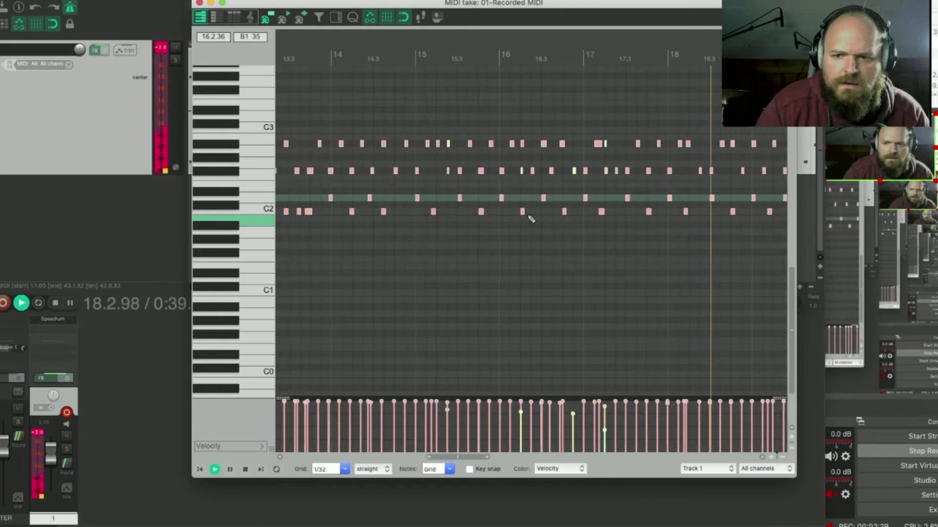
pyautogui.scroll(-2, 531, 219)
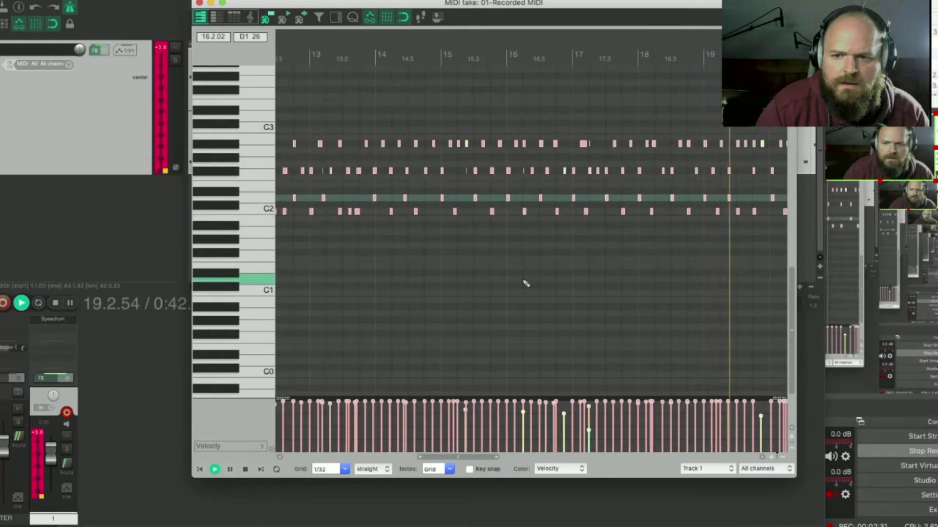
pyautogui.scroll(1, 526, 283)
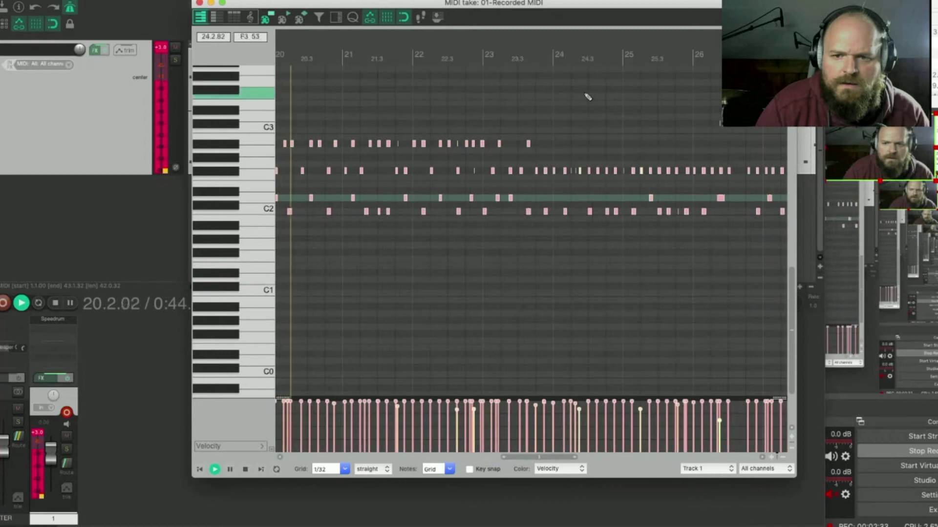
# - Restart playback from about measure 16 and listen closely to the passage up to about measure 20
pyautogui.press('space')
pyautogui.press('space')
pyautogui.press('space')
pyautogui.scroll(-3, 644, 112)
pyautogui.click(710, 58)
pyautogui.press('space')
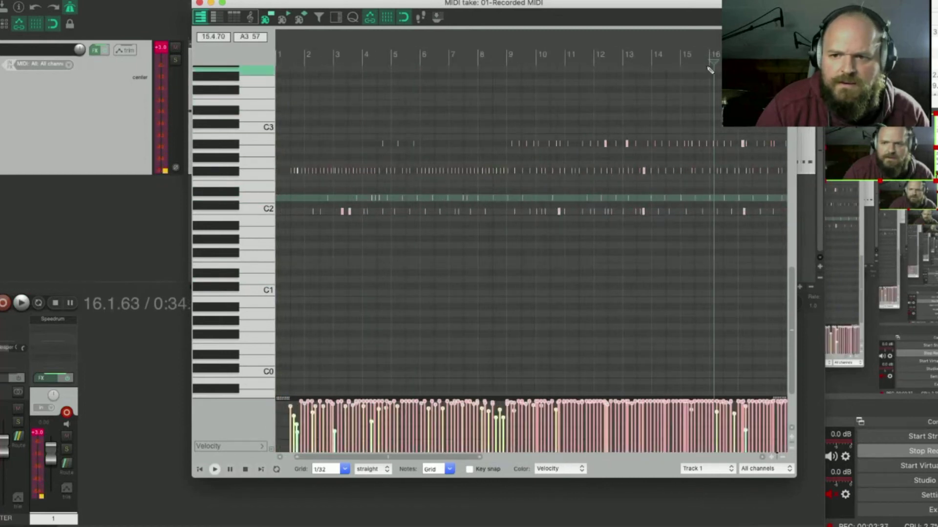
pyautogui.scroll(4, 545, 209)
pyautogui.scroll(-3, 537, 212)
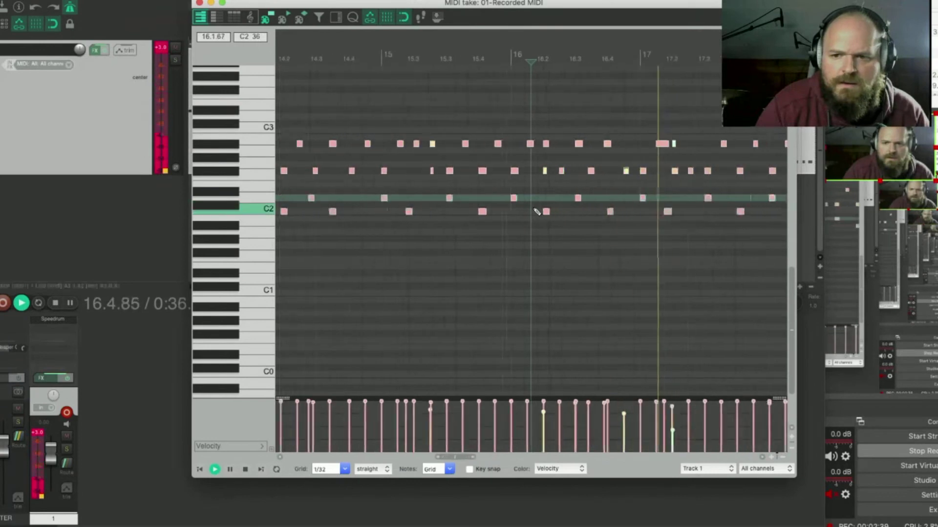
pyautogui.scroll(-2, 537, 211)
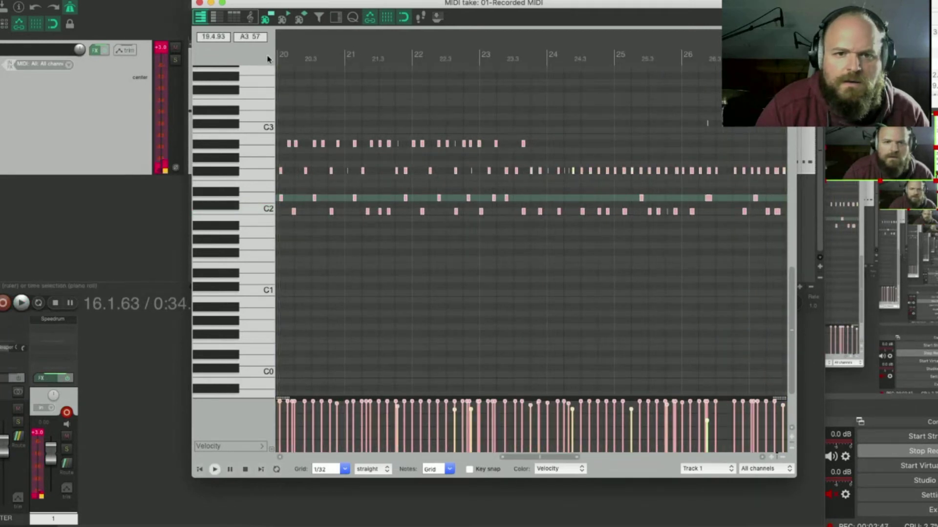
# - Replay the take in the MIDI editor from about measure 19 and again from measure 17
pyautogui.scroll(-2, 358, 105)
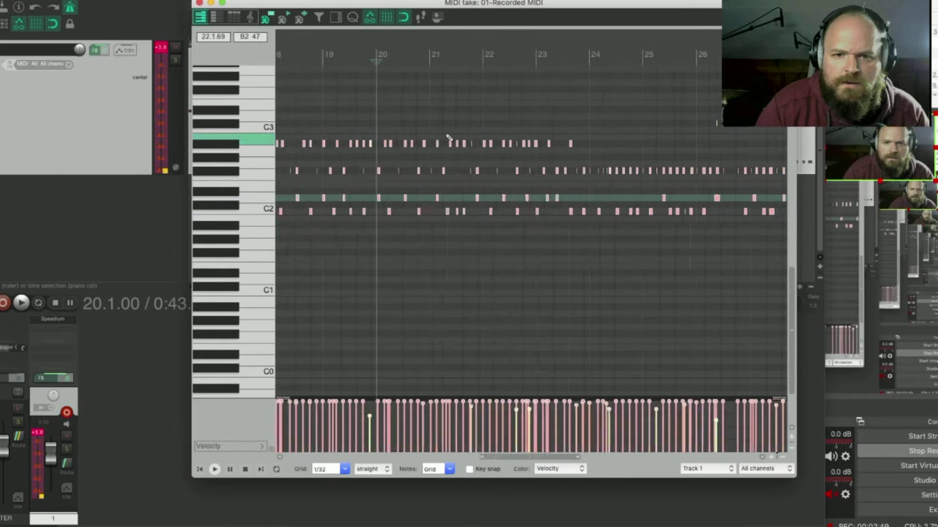
pyautogui.click(423, 57)
pyautogui.press('space')
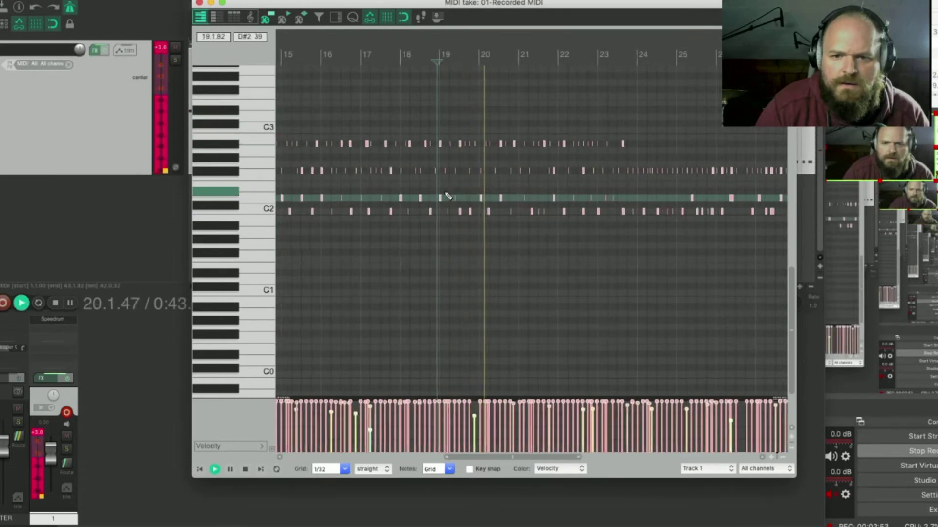
pyautogui.press('space')
pyautogui.click(360, 58)
pyautogui.press('space')
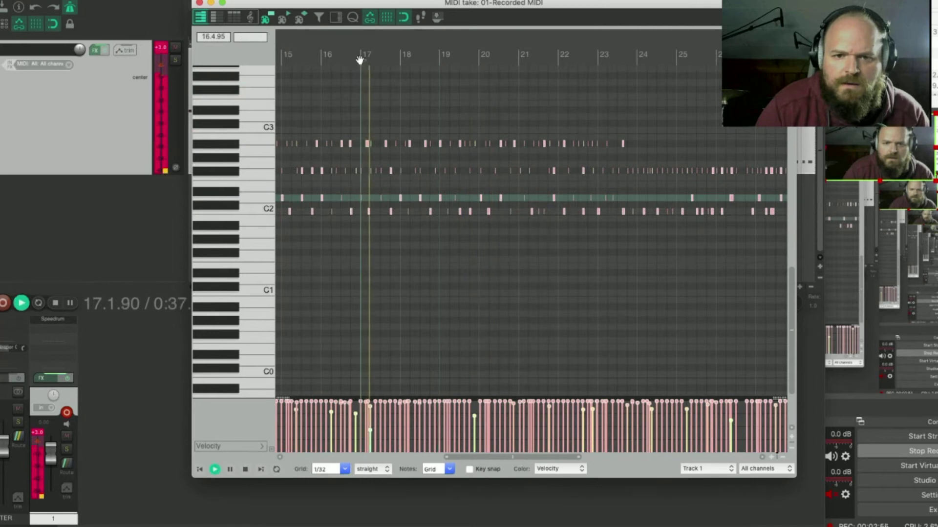
# - Turn off the metronome, replay the take from measure 17 and place the edit cursor at 16.1.00
pyautogui.scroll(2, 414, 232)
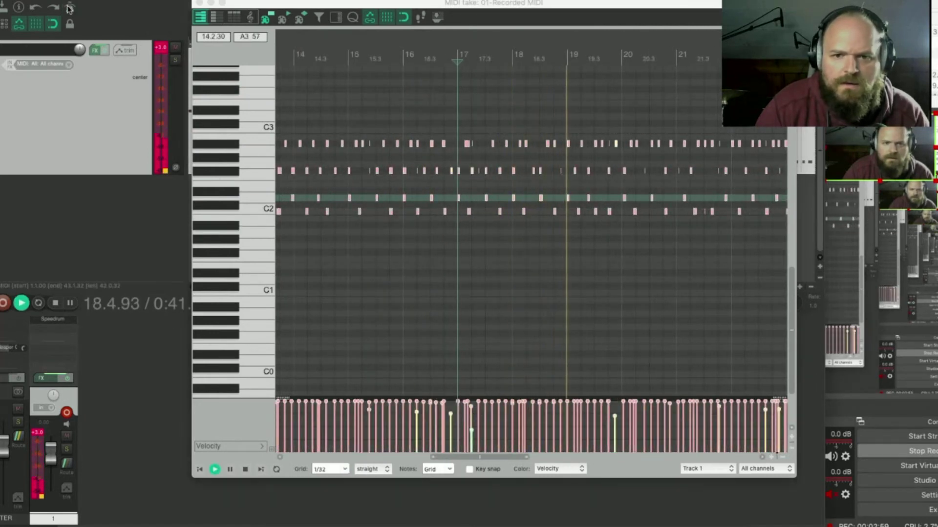
pyautogui.scroll(1, 459, 290)
pyautogui.press('space')
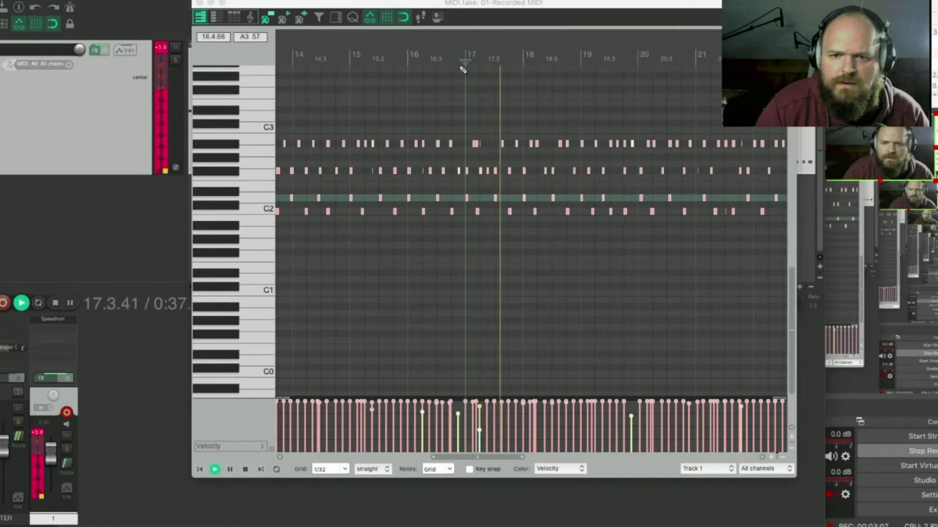
pyautogui.click(408, 61)
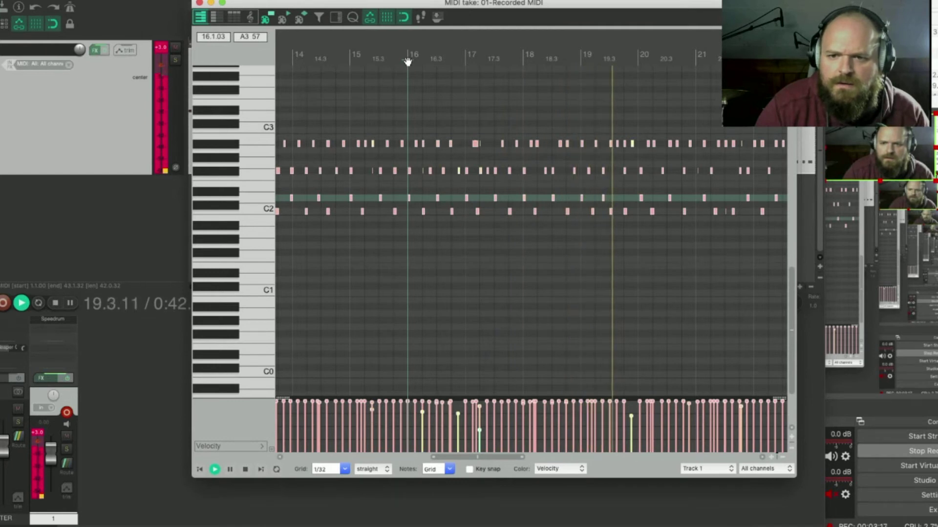
pyautogui.press('space')
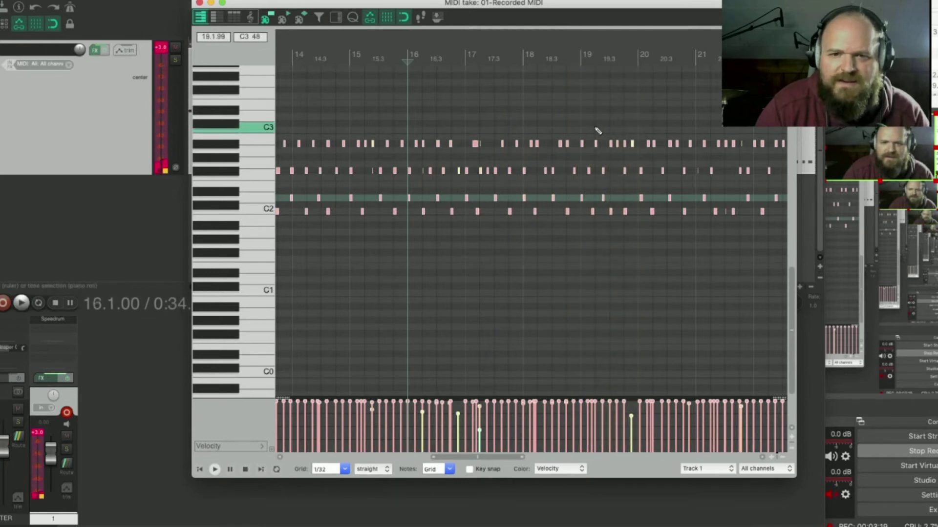
# - Audition the take from 17.1.00, close the MIDI editor and replay the passage in the arrangement
pyautogui.click(464, 58)
pyautogui.press('space')
pyautogui.press('space')
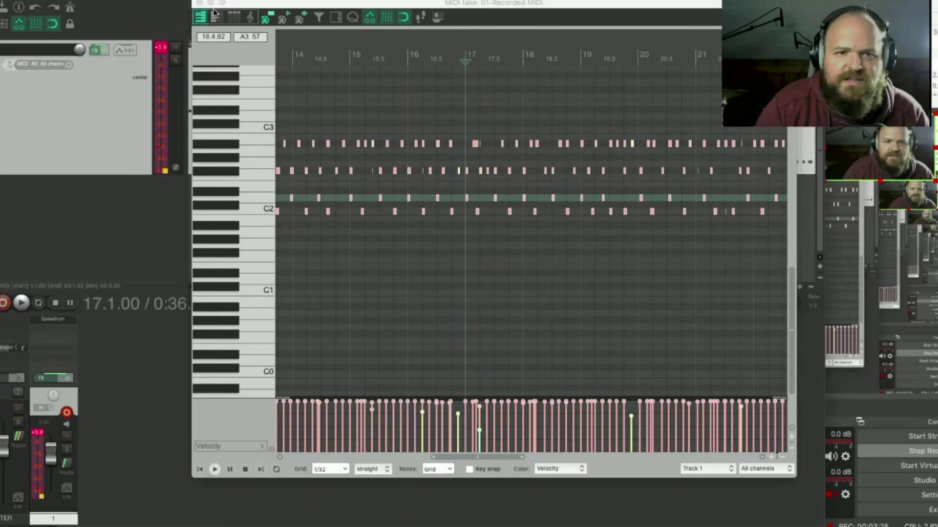
pyautogui.click(200, 3)
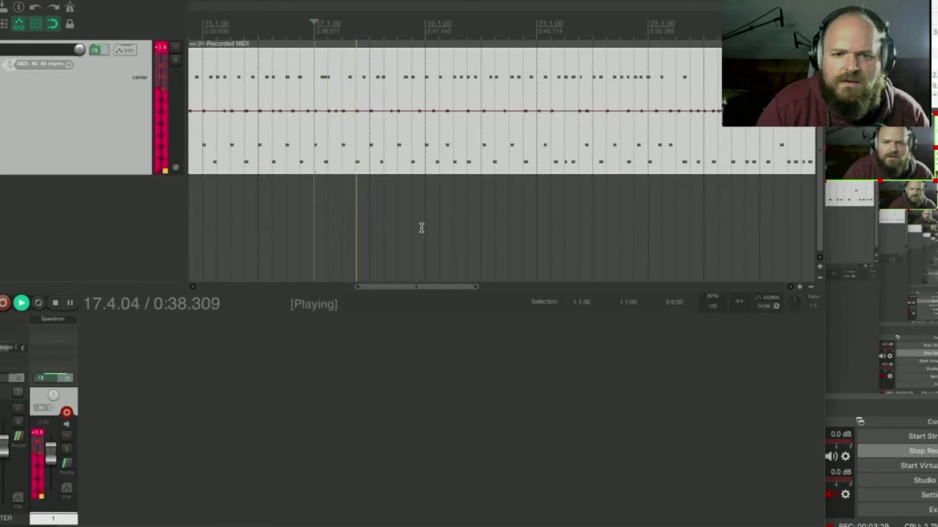
pyautogui.press('space')
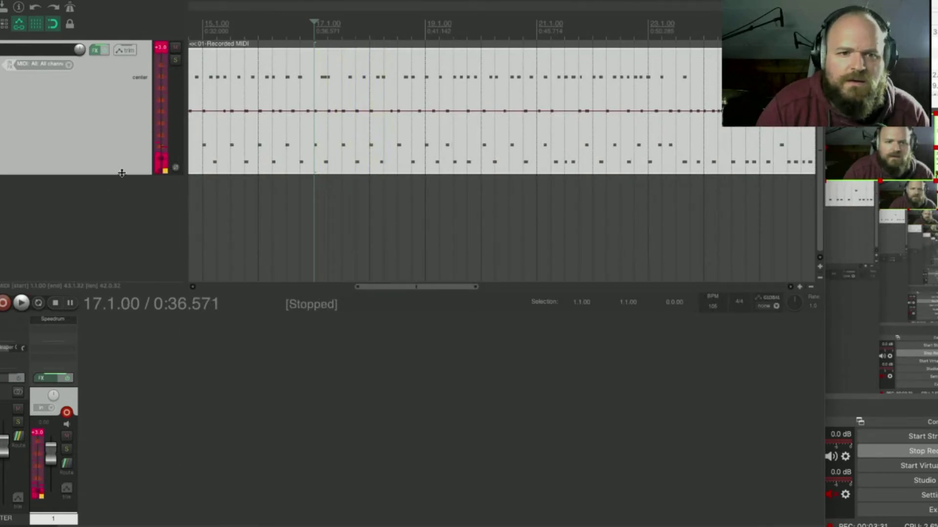
# - Disarm the Speedrum track for recording and duplicate it
pyautogui.rightClick(121, 161)
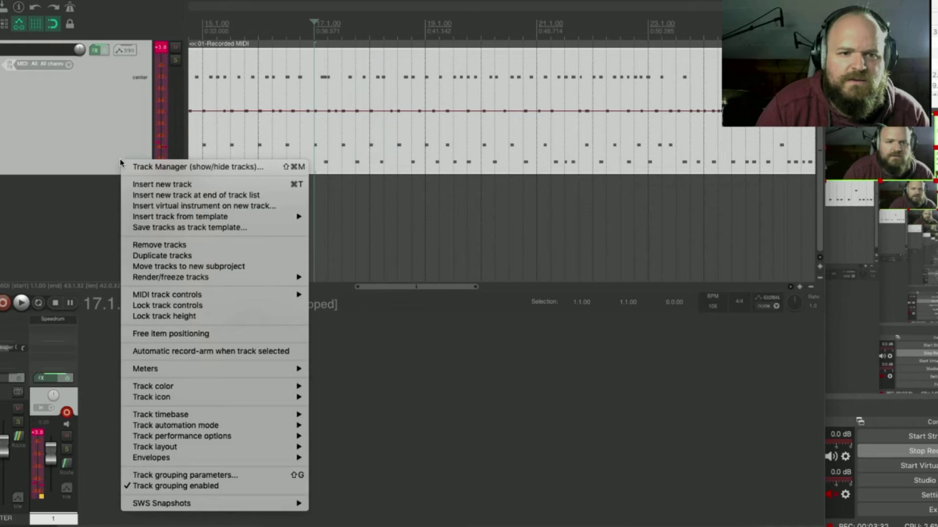
pyautogui.click(67, 413)
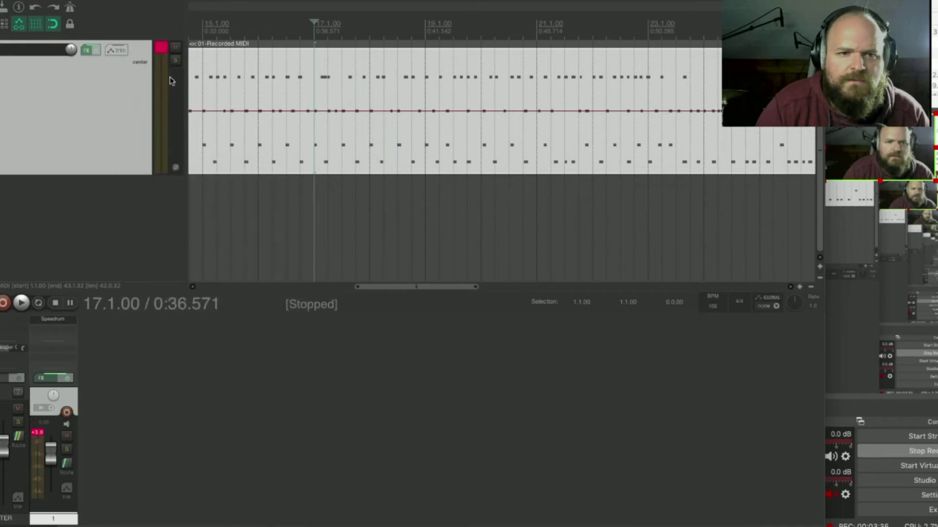
pyautogui.rightClick(89, 126)
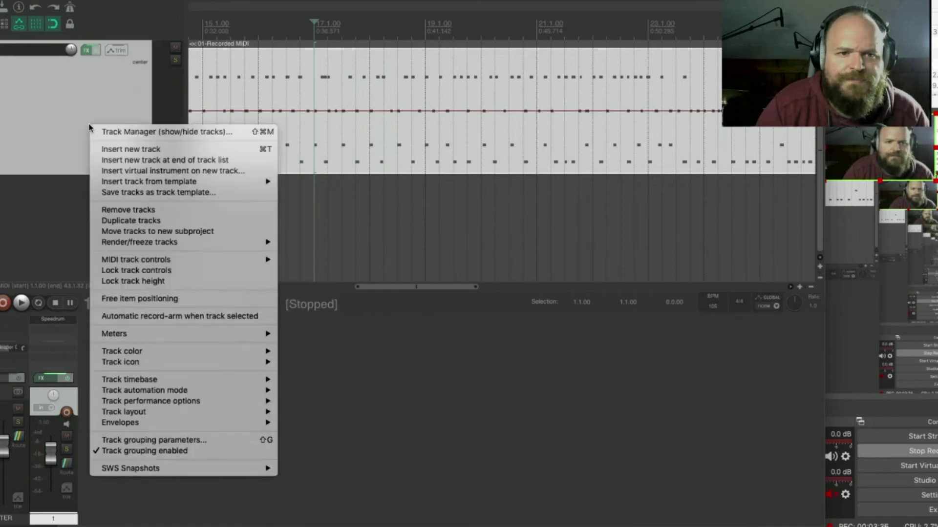
pyautogui.click(148, 224)
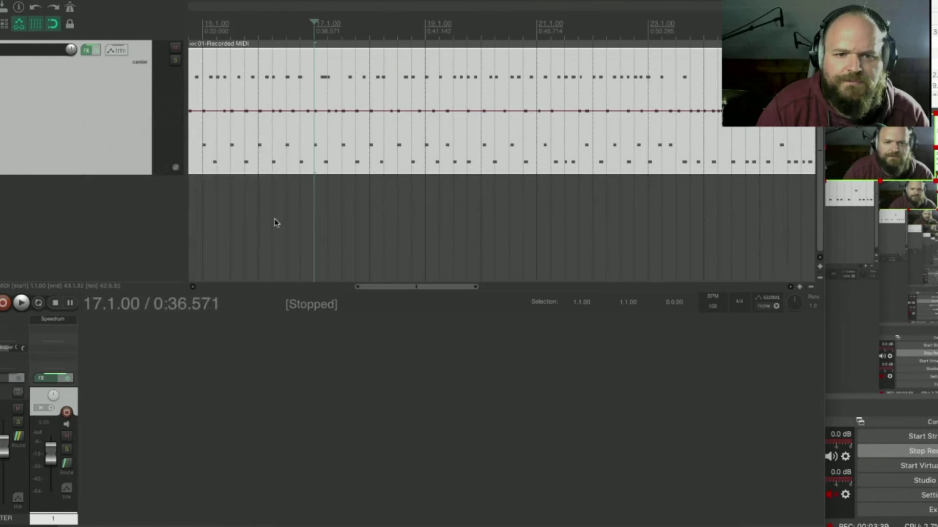
# - Delete the duplicated MIDI item from the second Speedrum track
pyautogui.click(255, 199)
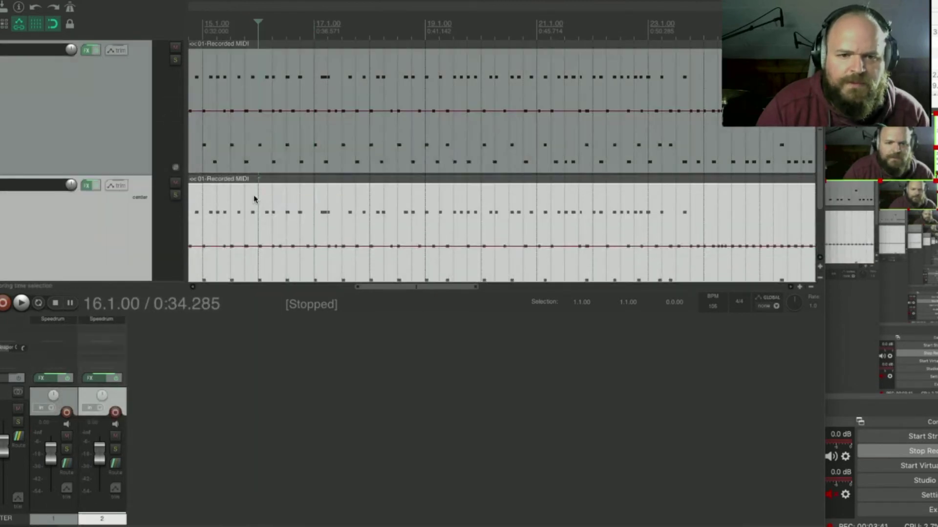
pyautogui.rightClick(254, 199)
pyautogui.moveTo(276, 205)
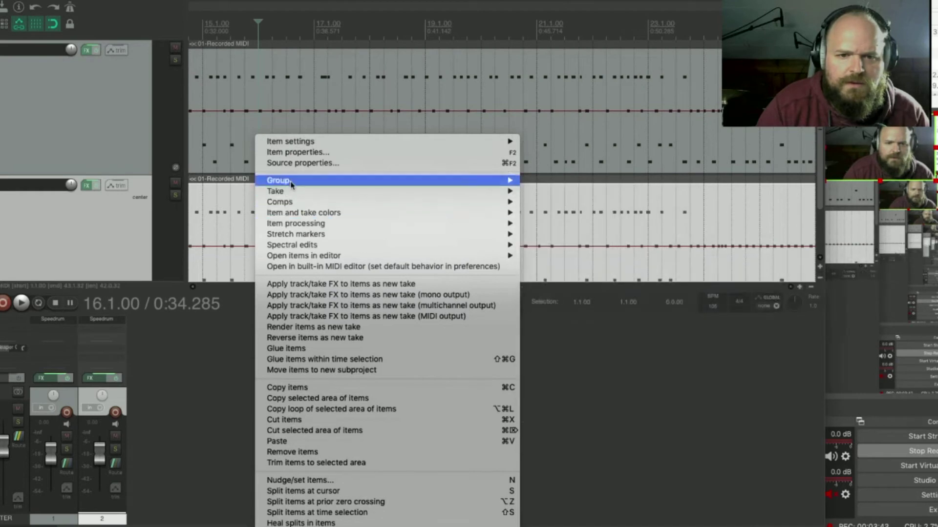
pyautogui.click(179, 221)
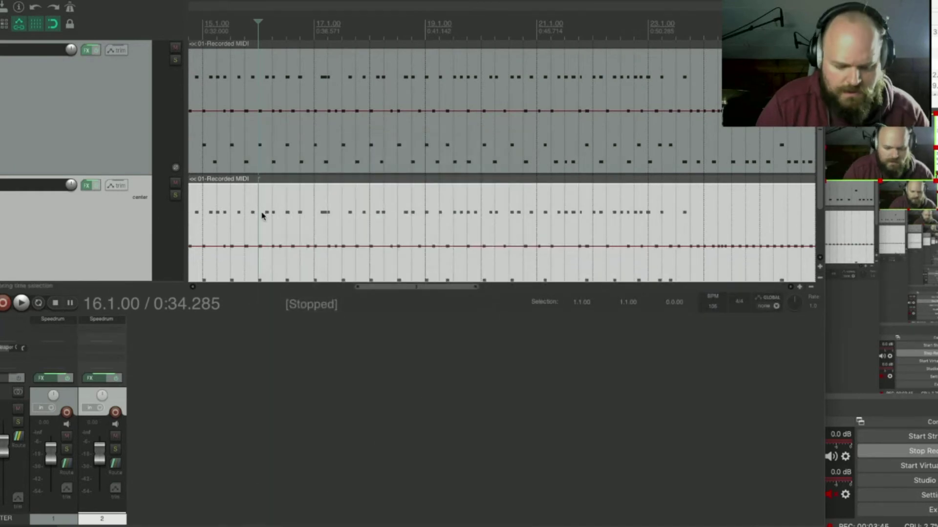
pyautogui.press('Delete')
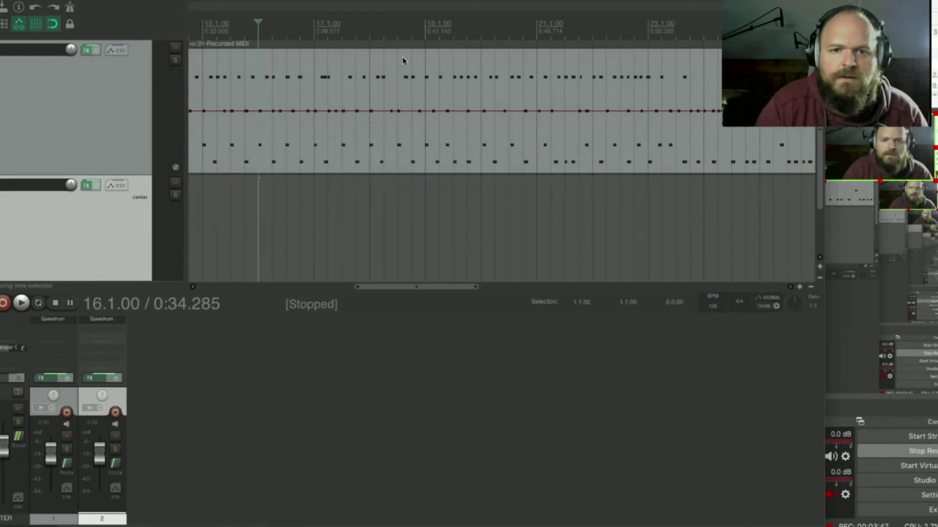
# - Audition the original take around measure 17 and split its MIDI item at 16.4.00
pyautogui.click(315, 100)
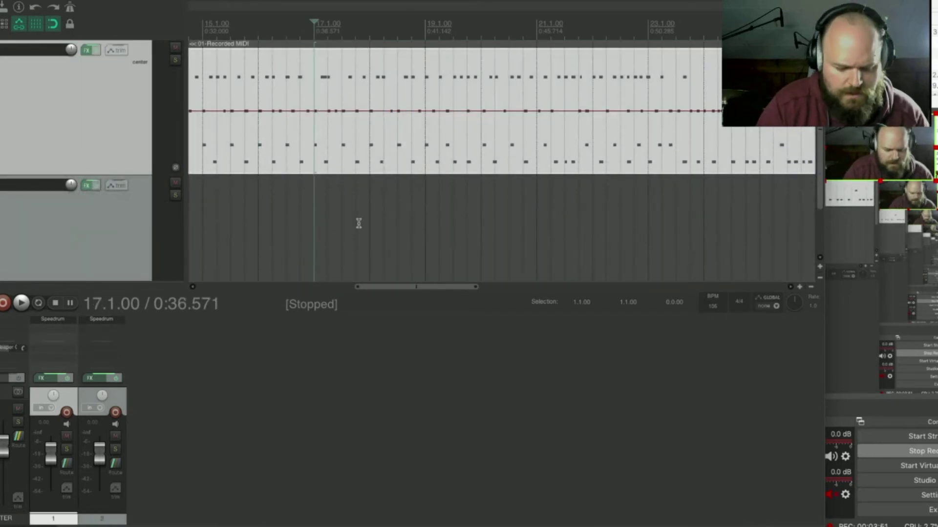
pyautogui.scroll(4, 353, 223)
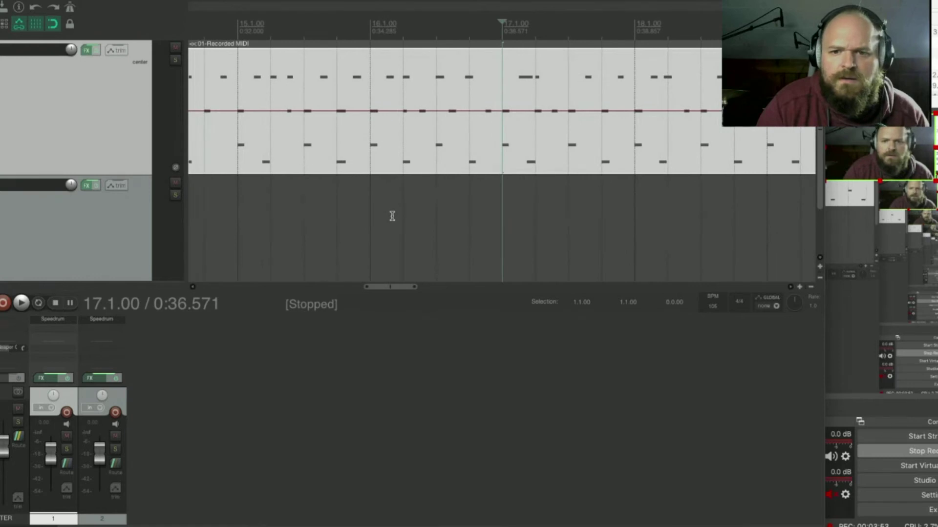
pyautogui.press('space')
pyautogui.press('space')
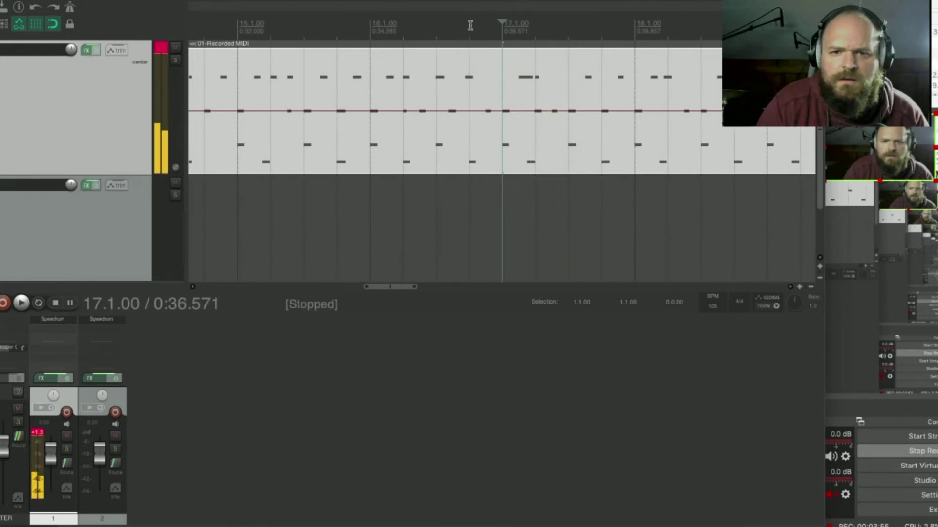
pyautogui.press('space')
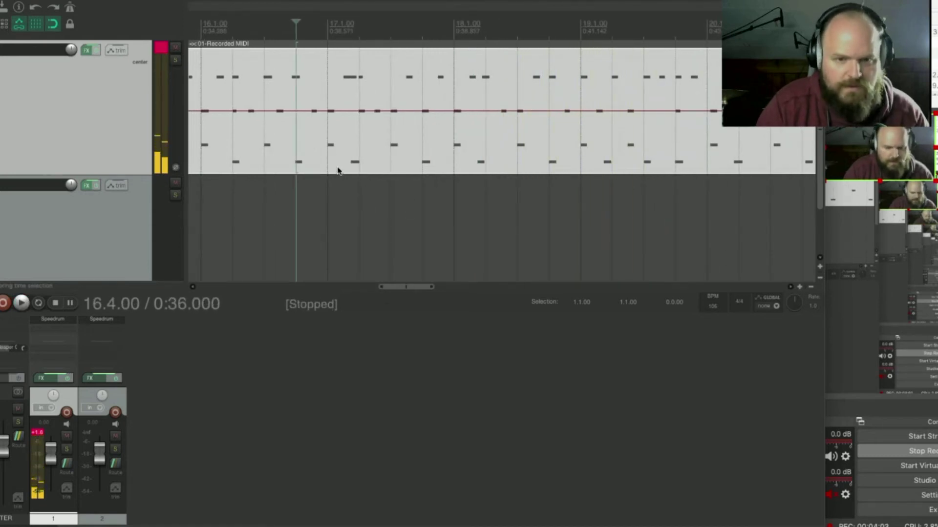
pyautogui.press('s')
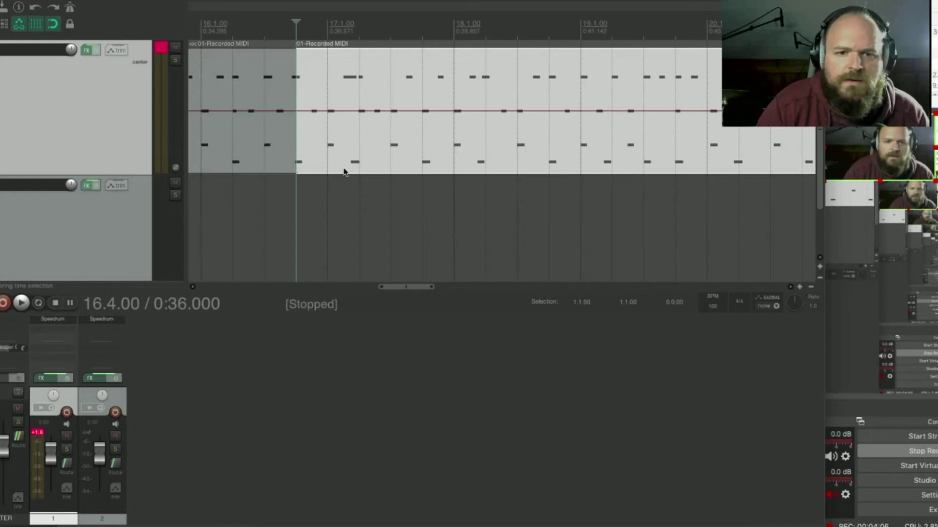
# - Play the take from the 16.4.00 split, then from measure 20, and split the item again at 20.1.00
pyautogui.press('space')
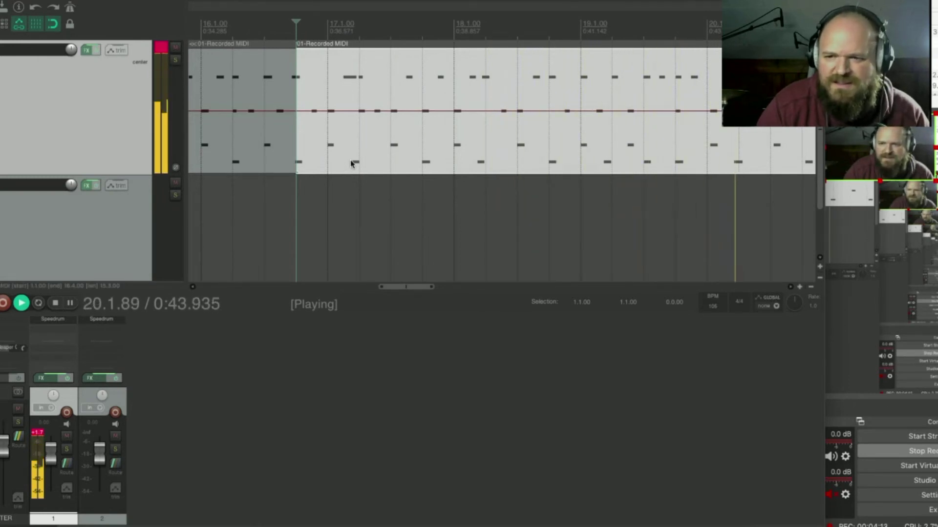
pyautogui.press('space')
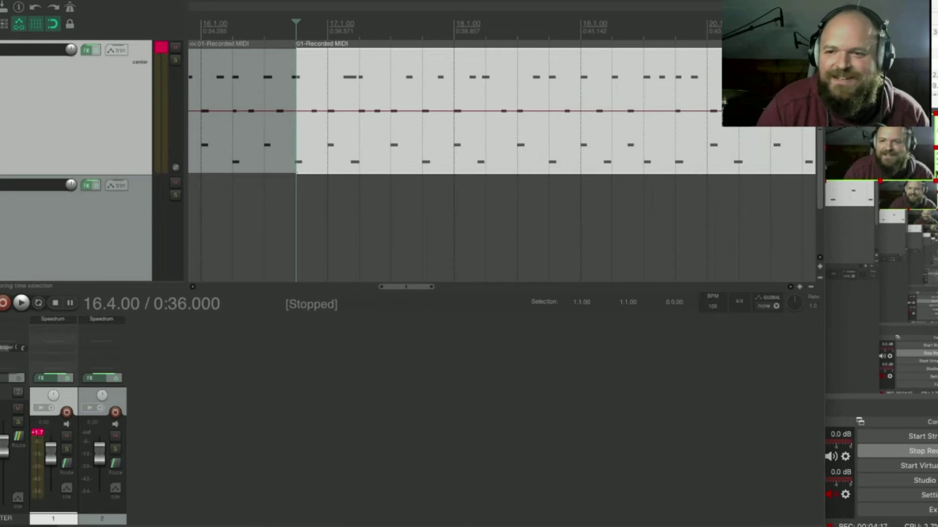
pyautogui.click(707, 33)
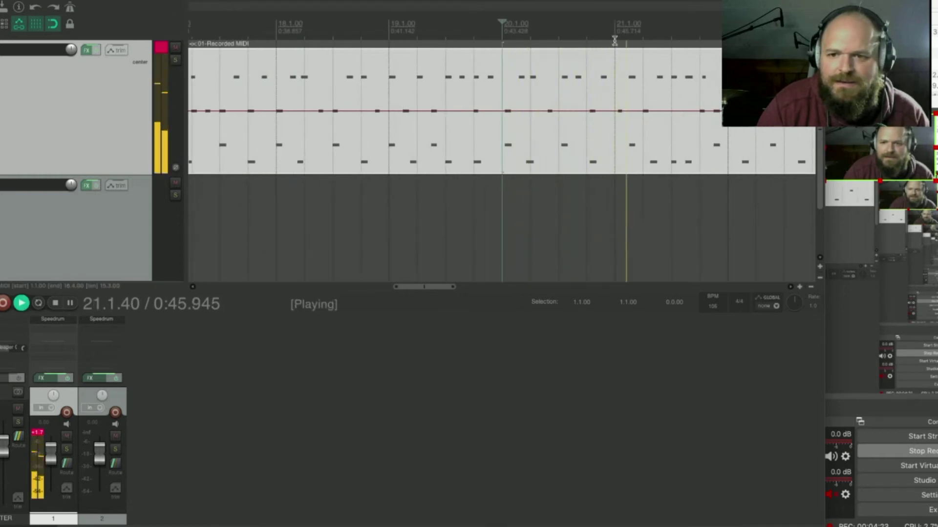
pyautogui.press('space')
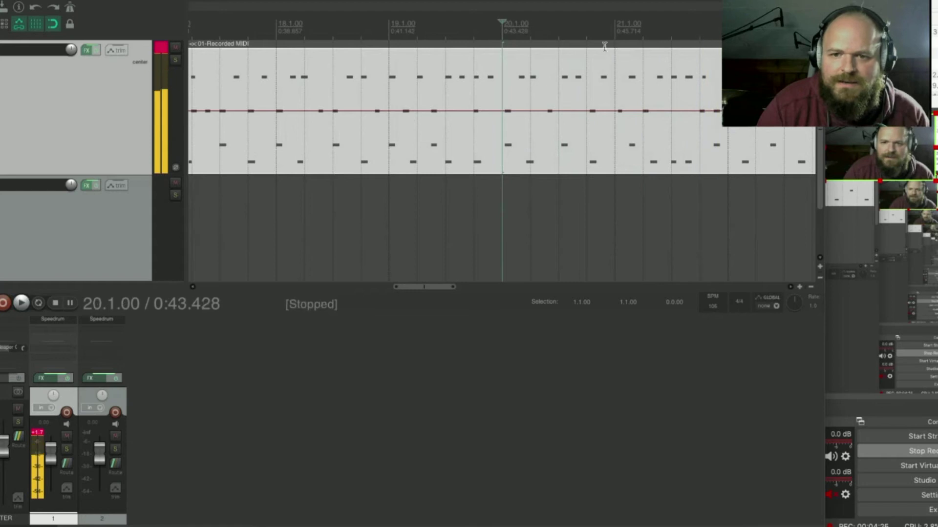
pyautogui.press('s')
# - Replay the original track from the 16.4.00 split to check where the section starts
pyautogui.scroll(-5, 454, 176)
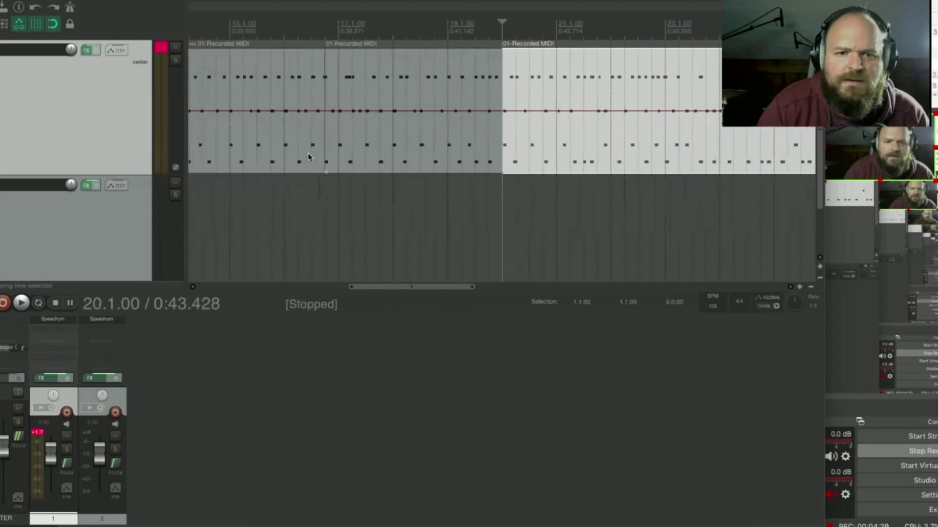
pyautogui.click(324, 24)
pyautogui.press('space')
pyautogui.scroll(4, 442, 166)
pyautogui.press('space')
pyautogui.scroll(-3, 442, 167)
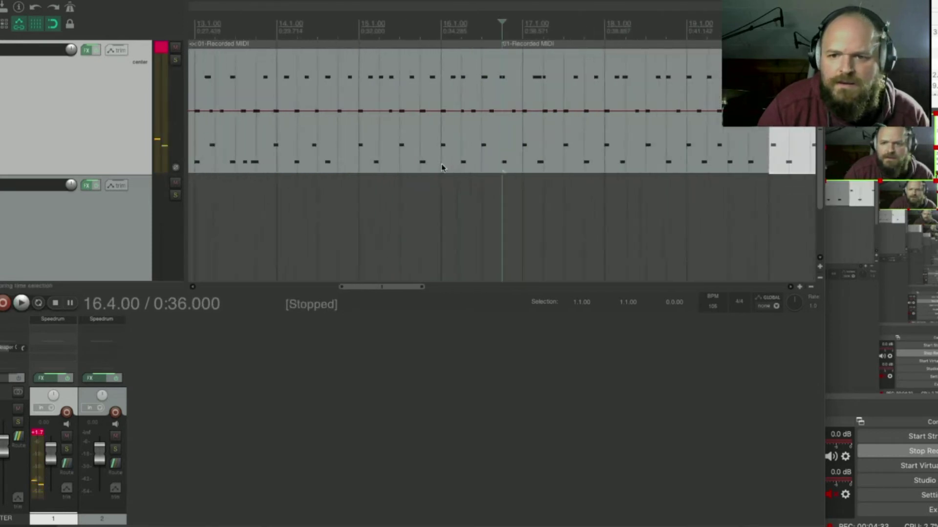
pyautogui.scroll(-1, 547, 156)
# - Move the section between 16.4.00 and 20.1.00 onto the second Speedrum track, starting at 1.1.00
pyautogui.click(562, 149)
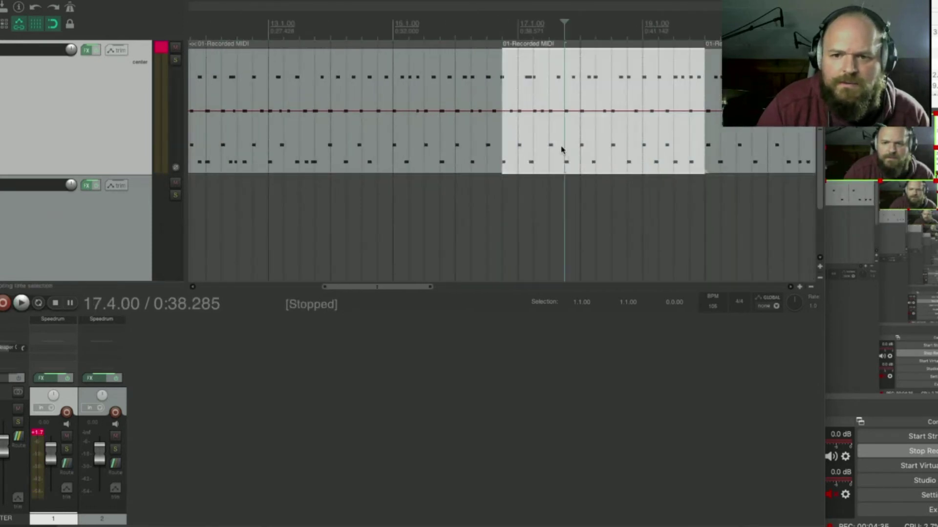
pyautogui.moveTo(586, 161); pyautogui.dragTo(185, 229)
pyautogui.scroll(-1, 391, 213)
pyautogui.scroll(-4, 391, 213)
pyautogui.scroll(-1, 430, 226)
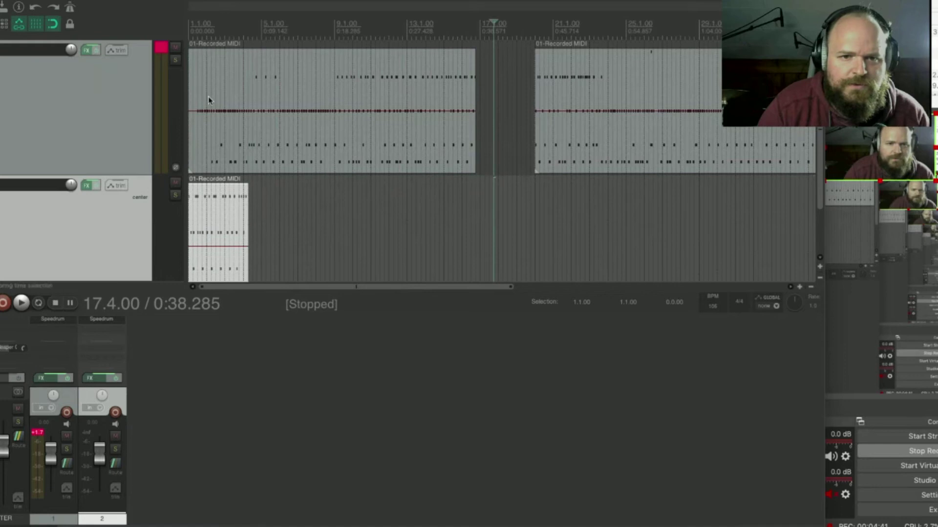
# - Solo the second Speedrum track and audition its section from 1.1.00
pyautogui.click(175, 196)
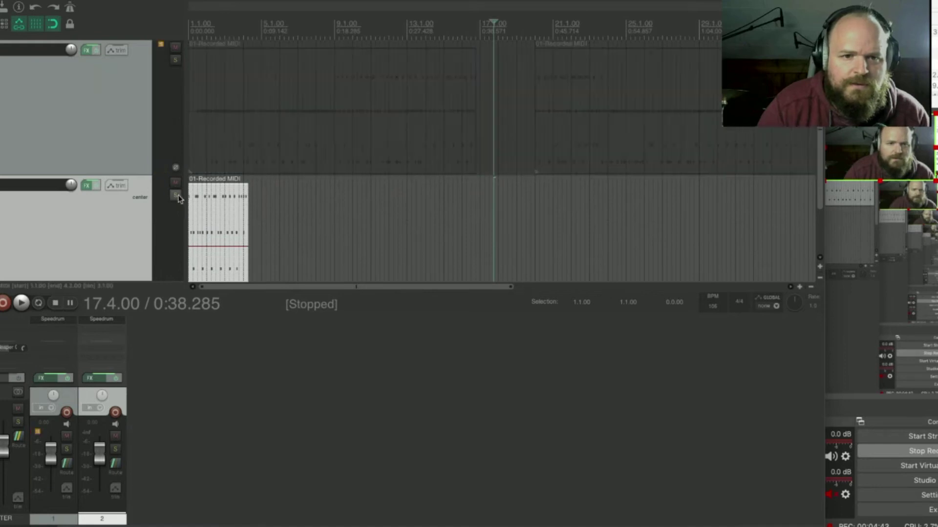
pyautogui.click(187, 32)
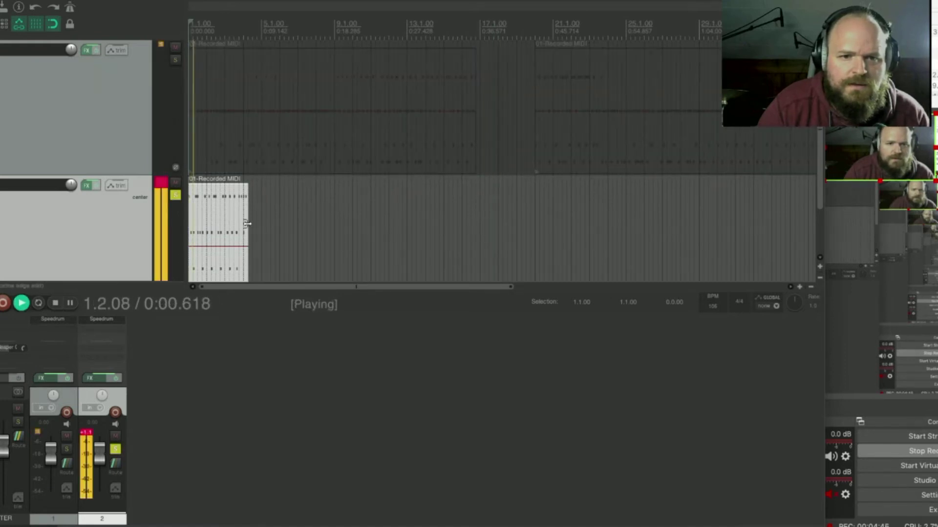
pyautogui.scroll(10, 335, 220)
pyautogui.scroll(-2, 335, 225)
pyautogui.press('space')
pyautogui.press('space')
pyautogui.scroll(-1, 288, 237)
pyautogui.press('space')
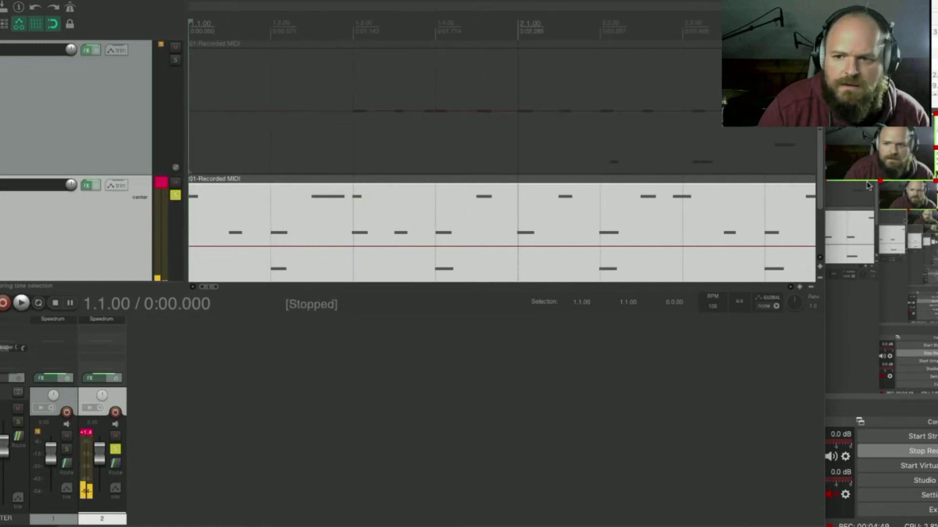
# - Open the section in the MIDI editor, audition its opening beats from 1.1.00 and close the editor
pyautogui.scroll(-2, 568, 255)
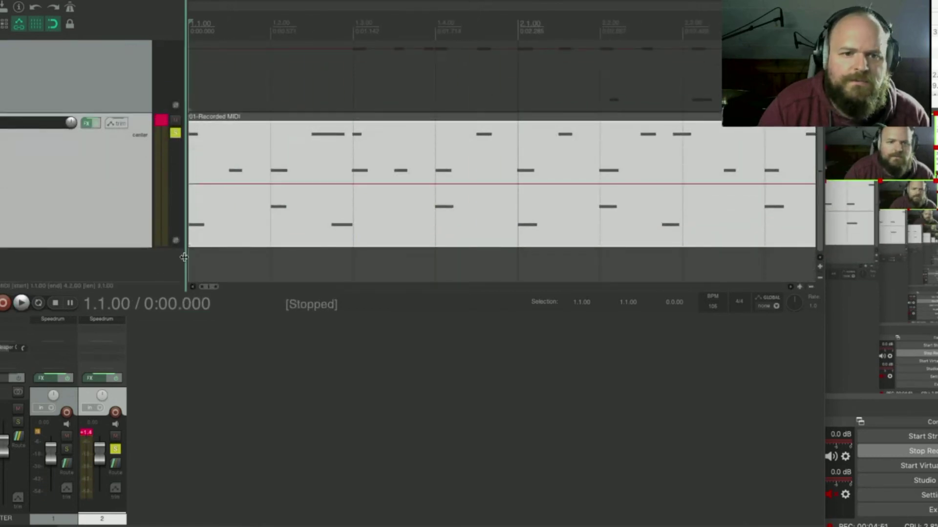
pyautogui.doubleClick(209, 240)
pyautogui.scroll(3, 303, 280)
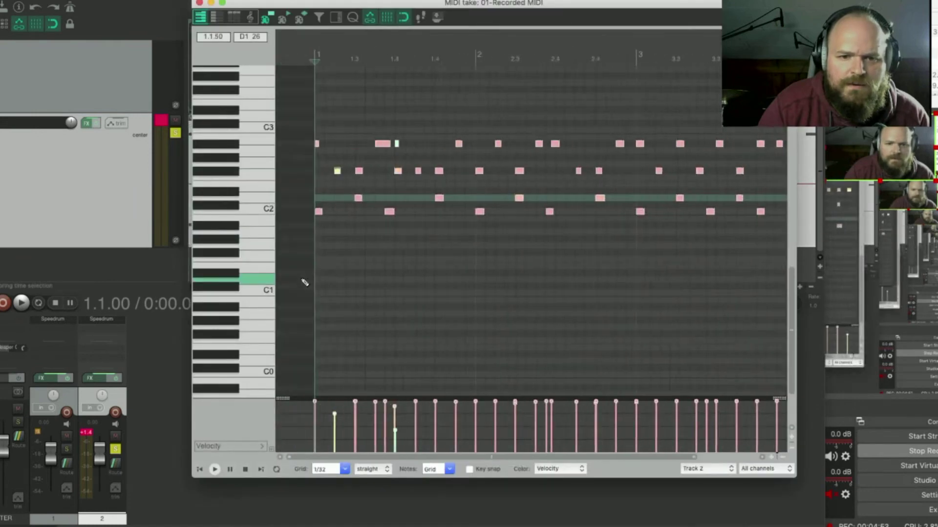
pyautogui.moveTo(513, 216)
pyautogui.mouseDown()
pyautogui.moveTo(526, 215)
pyautogui.moveTo(477, 233)
pyautogui.moveTo(523, 216)
pyautogui.mouseUp()
pyautogui.press('space')
pyautogui.press('space')
pyautogui.press('space')
pyautogui.press('space')
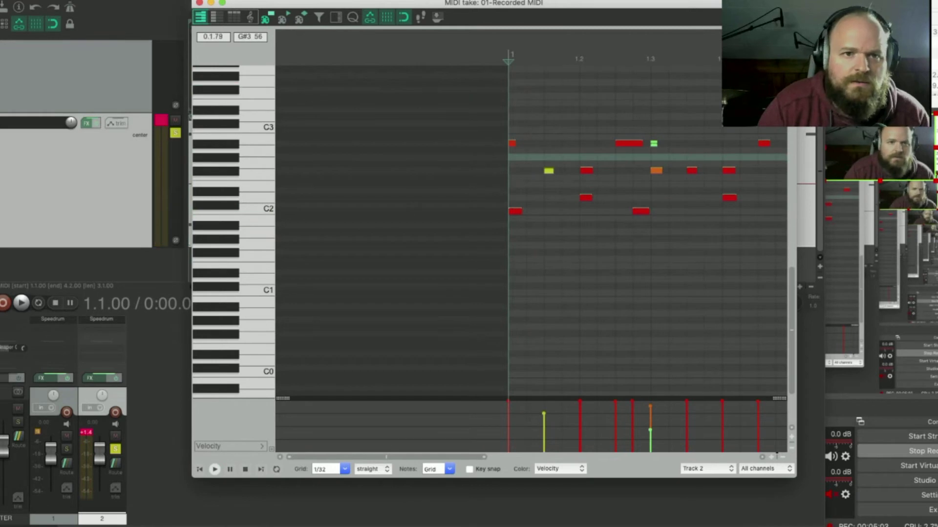
pyautogui.click(198, 3)
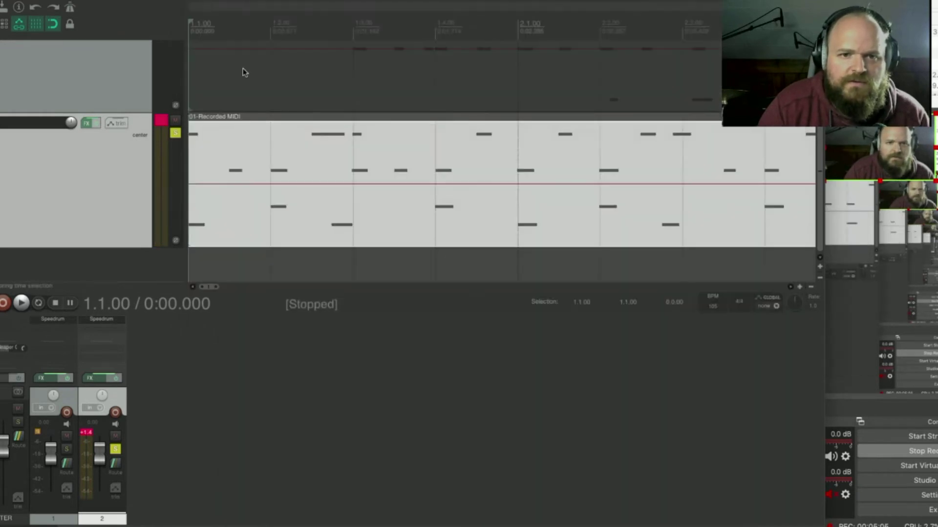
# - Move the section on the second track to start at 4.1.00 and audition it from about 3.4.00
pyautogui.moveTo(273, 224); pyautogui.dragTo(542, 226)
pyautogui.scroll(-5, 415, 215)
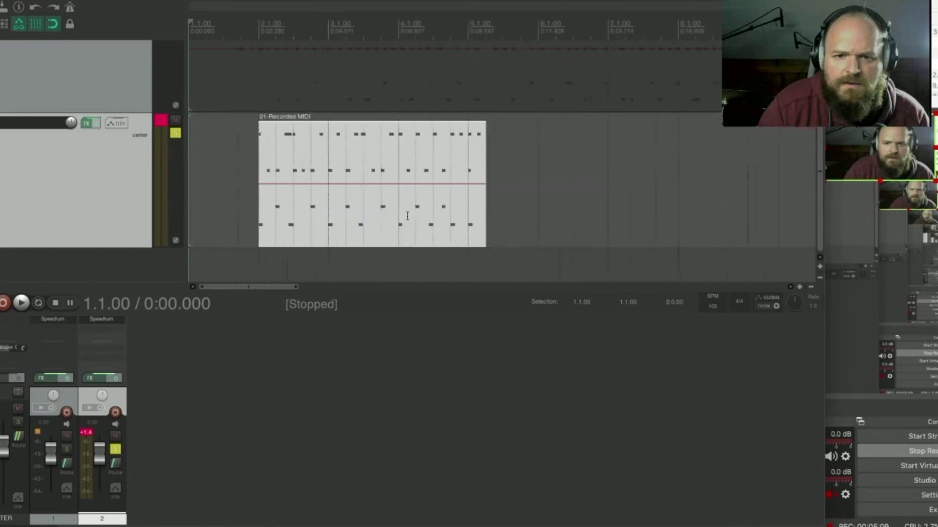
pyautogui.moveTo(292, 237); pyautogui.dragTo(433, 236)
pyautogui.click(383, 30)
pyautogui.press('space')
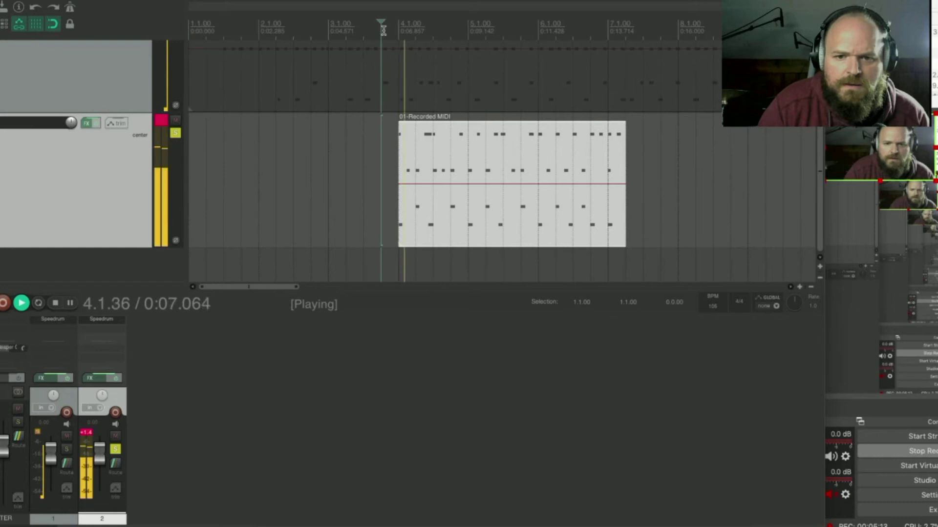
pyautogui.press('space')
# - Reopen the moved section in the MIDI editor and examine the start of its first C2 note at 4.1.00
pyautogui.doubleClick(448, 212)
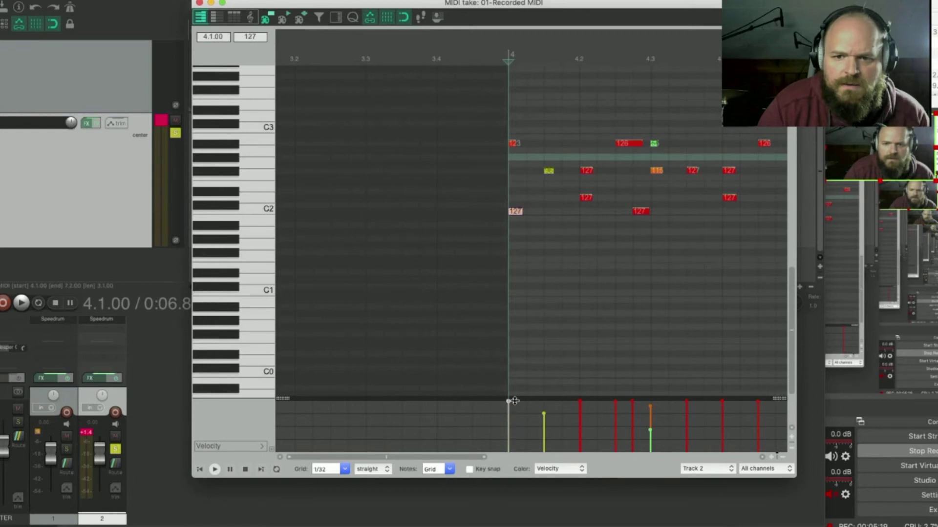
pyautogui.scroll(6, 566, 249)
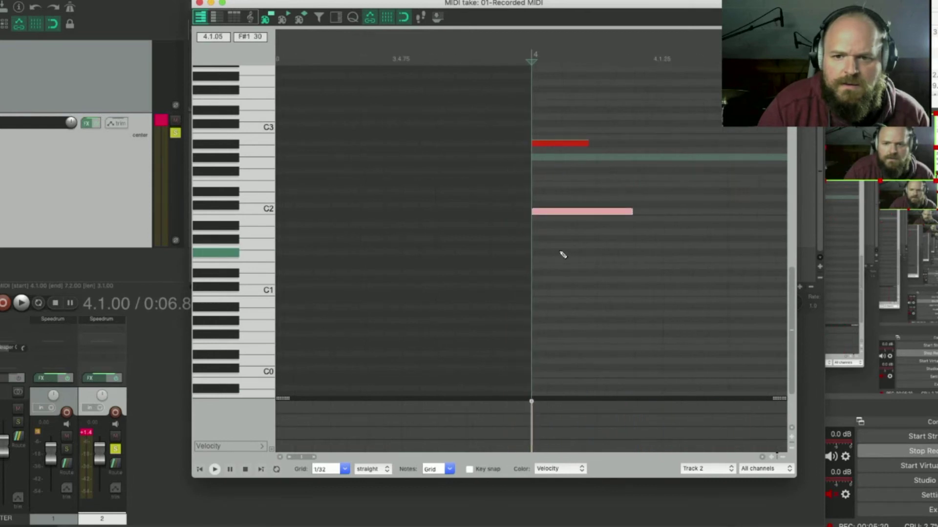
pyautogui.click(547, 214)
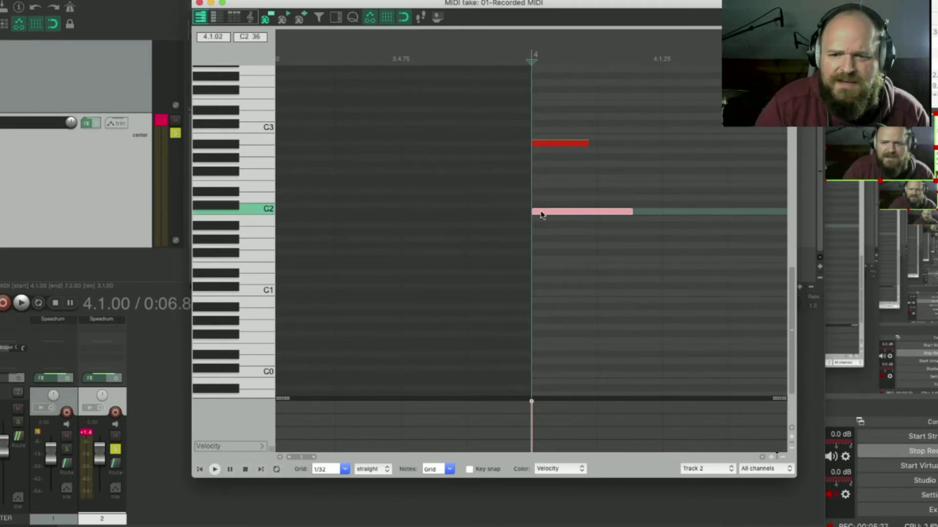
pyautogui.scroll(-5, 546, 215)
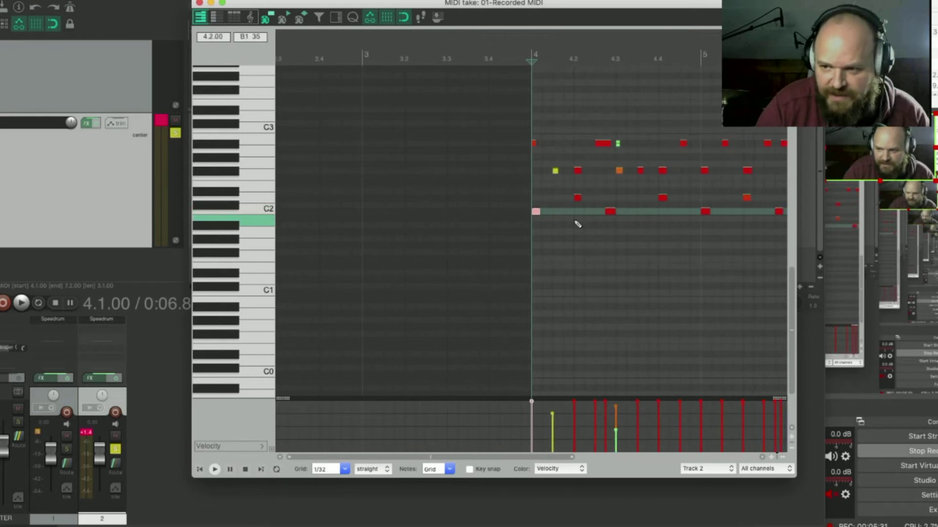
# - Play the section in the MIDI editor from 4.1.00 through about measure 6 and stop playback
pyautogui.scroll(2, 577, 223)
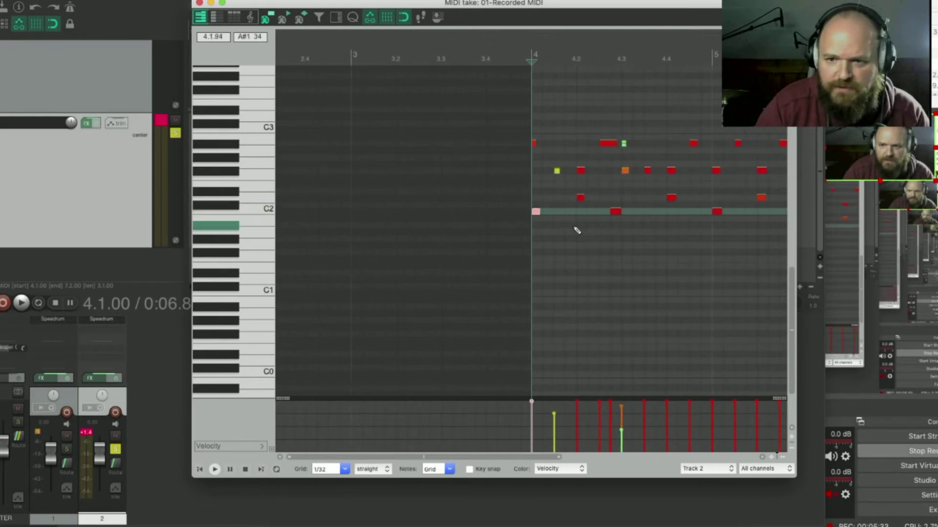
pyautogui.press('space')
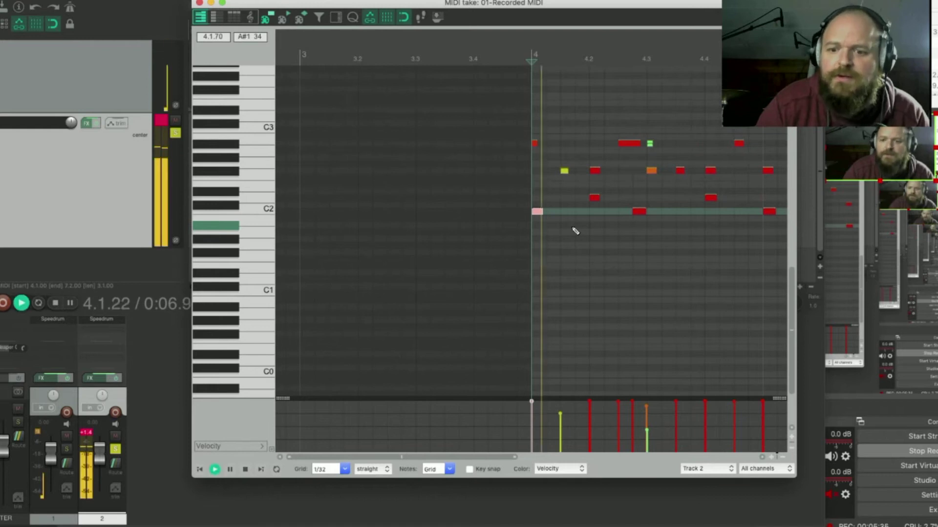
pyautogui.scroll(-1, 588, 276)
pyautogui.scroll(-3, 588, 276)
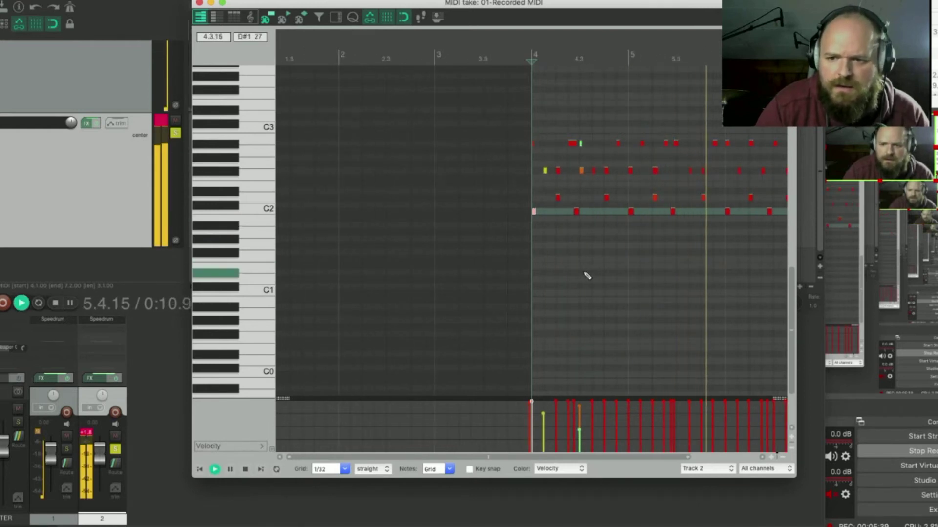
pyautogui.scroll(-1, 587, 276)
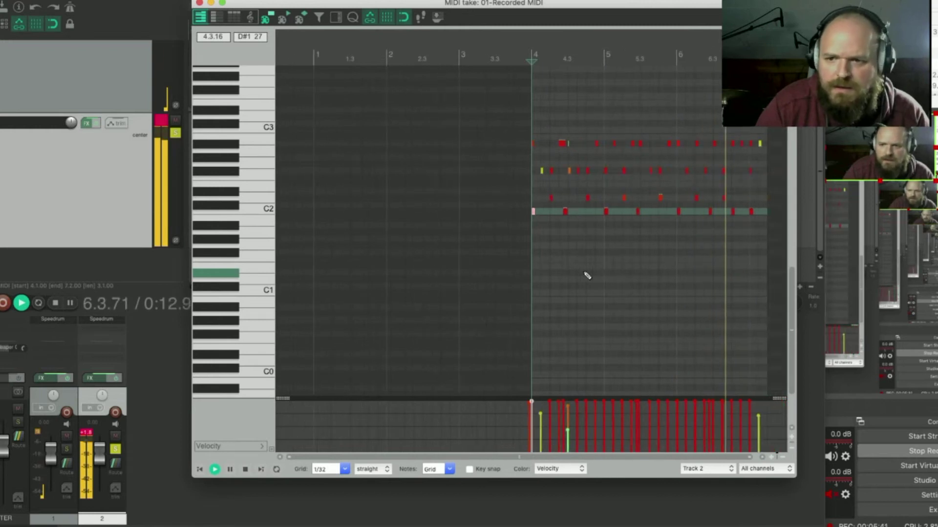
pyautogui.press('space')
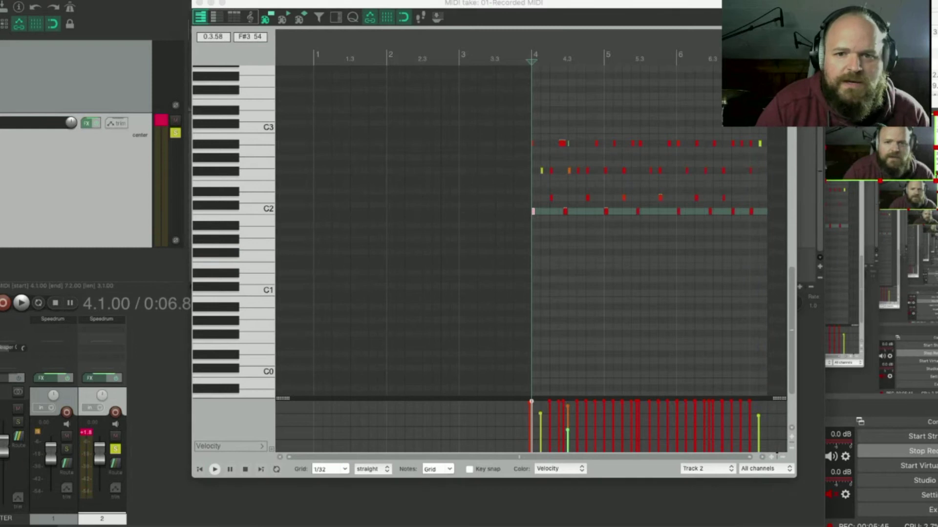
# - Close the MIDI editor and play the section in the arrange view from 4.1.00 through measure 6
pyautogui.click(199, 3)
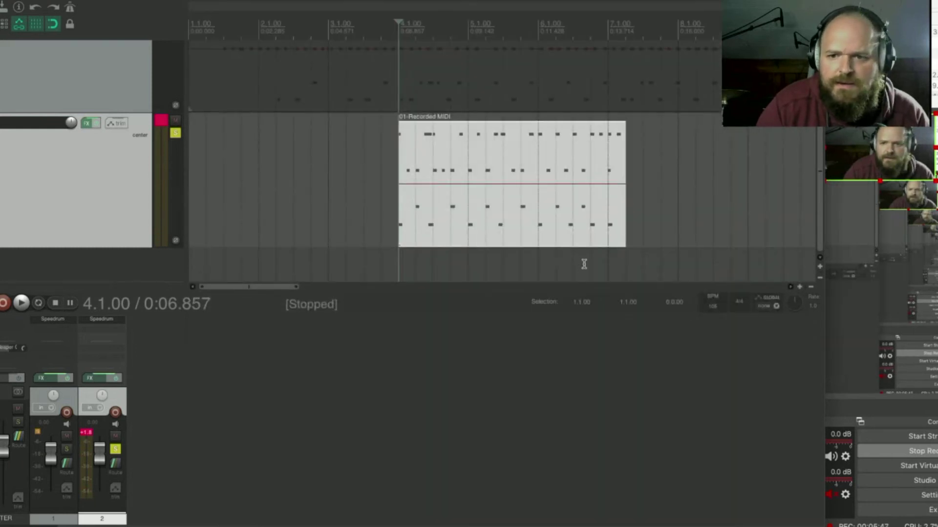
pyautogui.press('space')
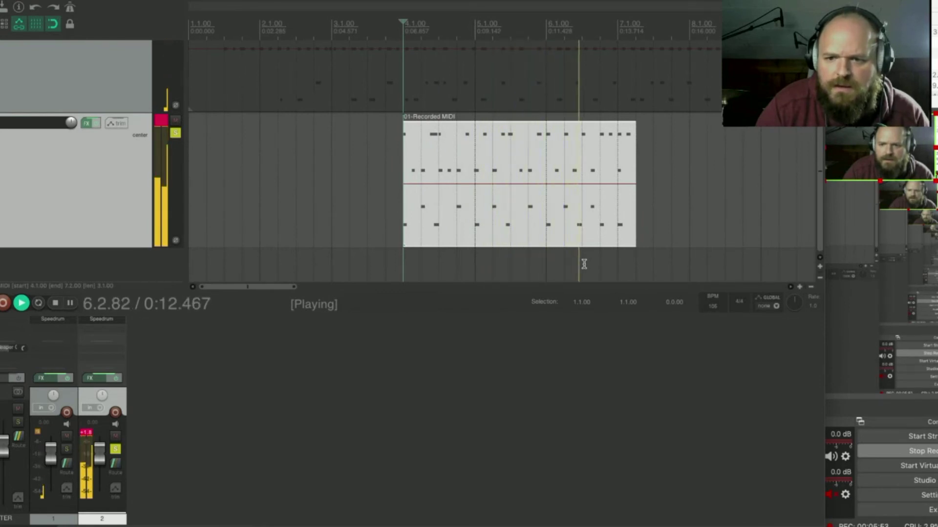
pyautogui.press('space')
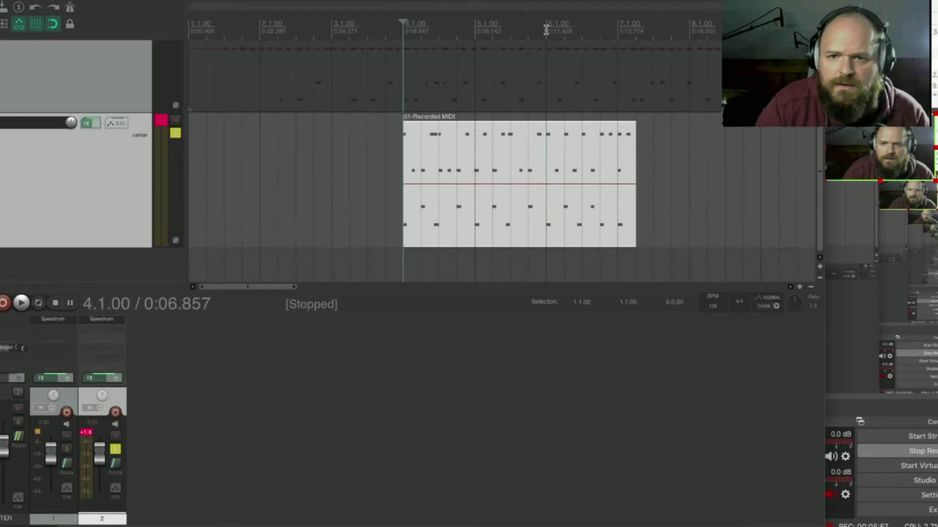
# - Audition the last part of the section repeatedly from 6.1.00 to find where the groove should end
pyautogui.scroll(3, 569, 125)
pyautogui.press('space')
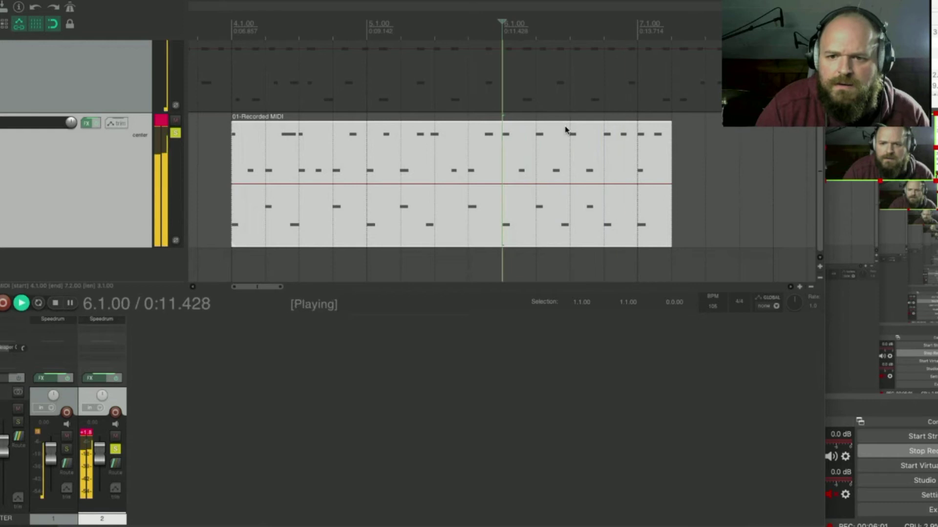
pyautogui.press('space')
pyautogui.press('space')
pyautogui.scroll(1, 565, 130)
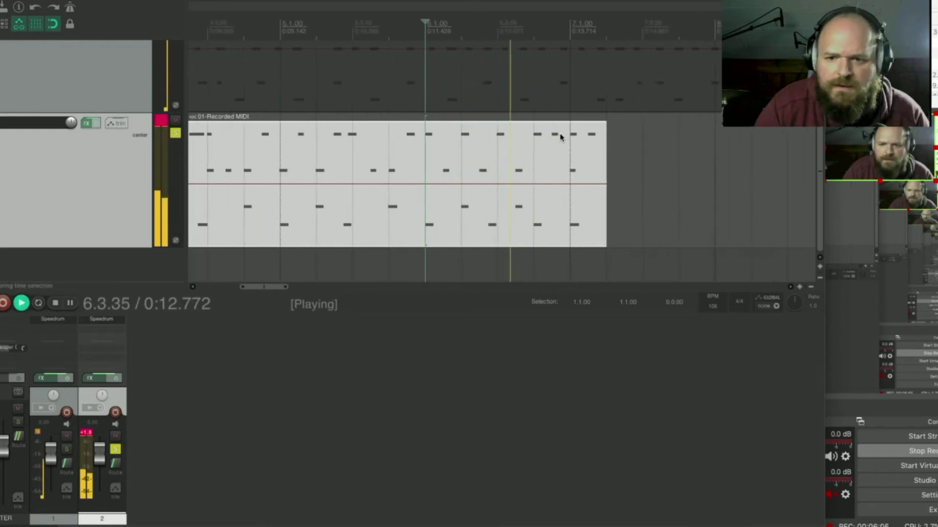
pyautogui.press('space')
pyautogui.press('space')
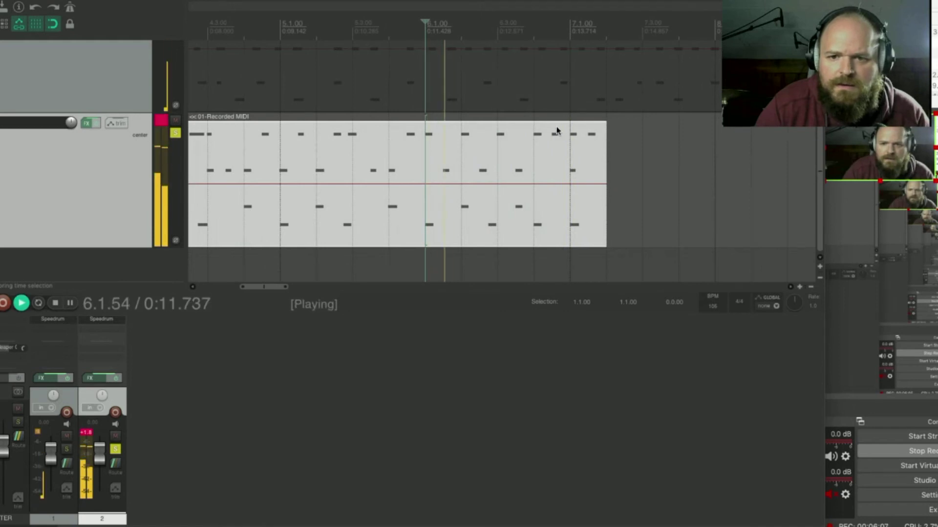
pyautogui.press('space')
pyautogui.press('space')
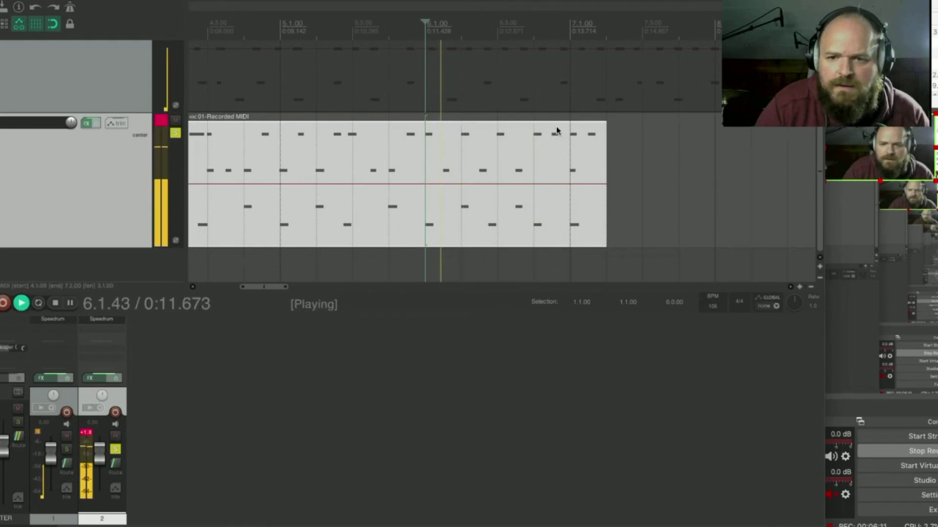
pyautogui.press('space')
# - Try extending the section's end to about 8.2.00, audition it from 7.1.00, and undo the extension
pyautogui.moveTo(603, 223); pyautogui.dragTo(759, 213)
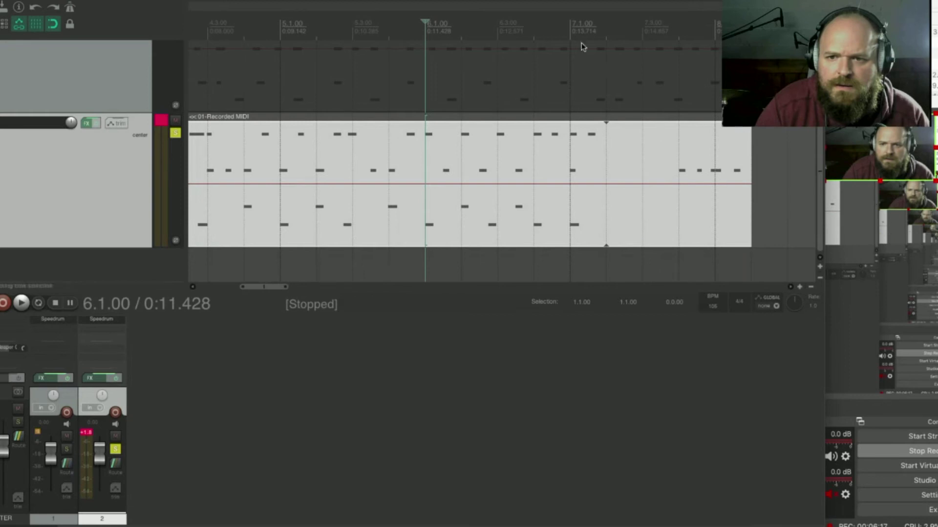
pyautogui.click(569, 30)
pyautogui.press('space')
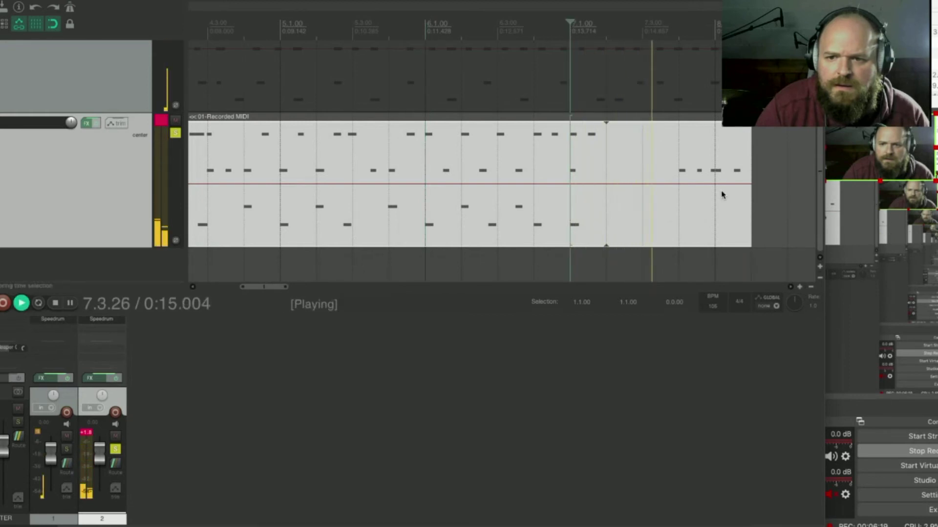
pyautogui.press('space')
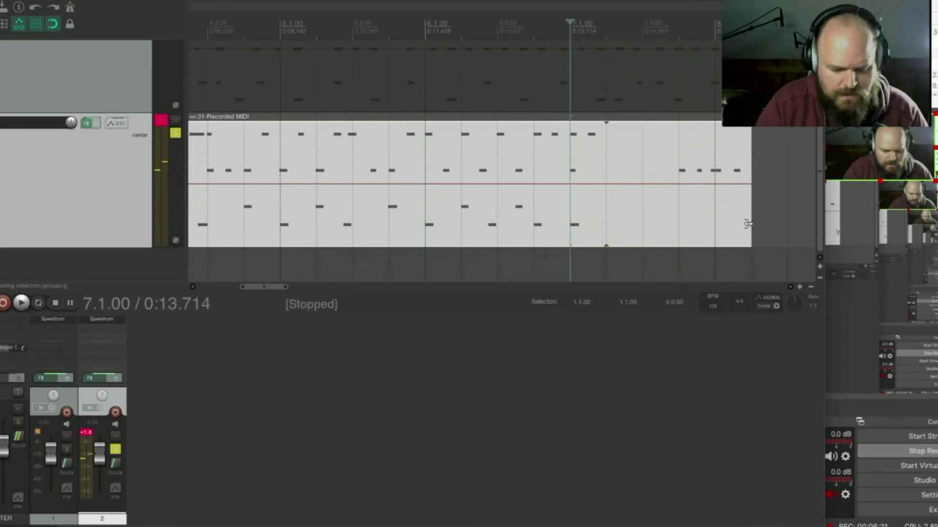
pyautogui.hotkey('ctrl', 'z')
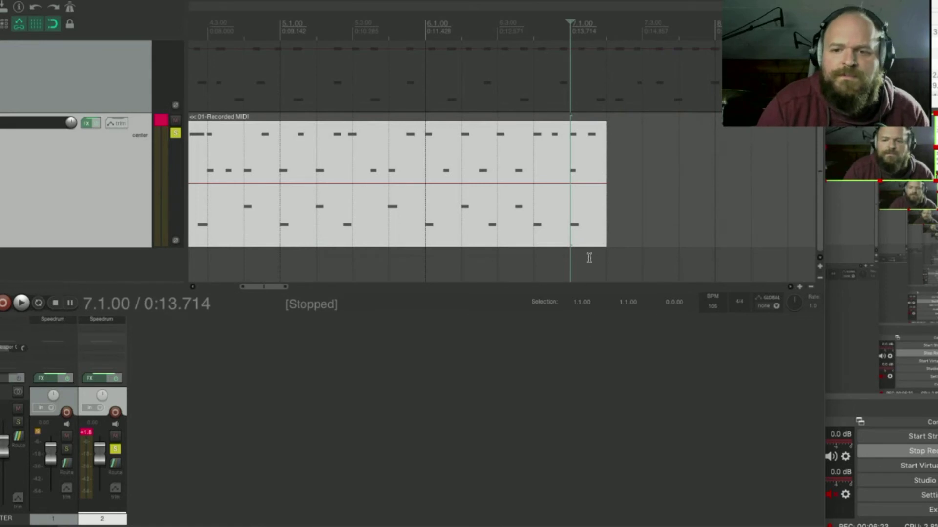
# - Trim the section's end back to 7.1.00 and duplicate it directly behind the original on the second track
pyautogui.scroll(-3, 567, 234)
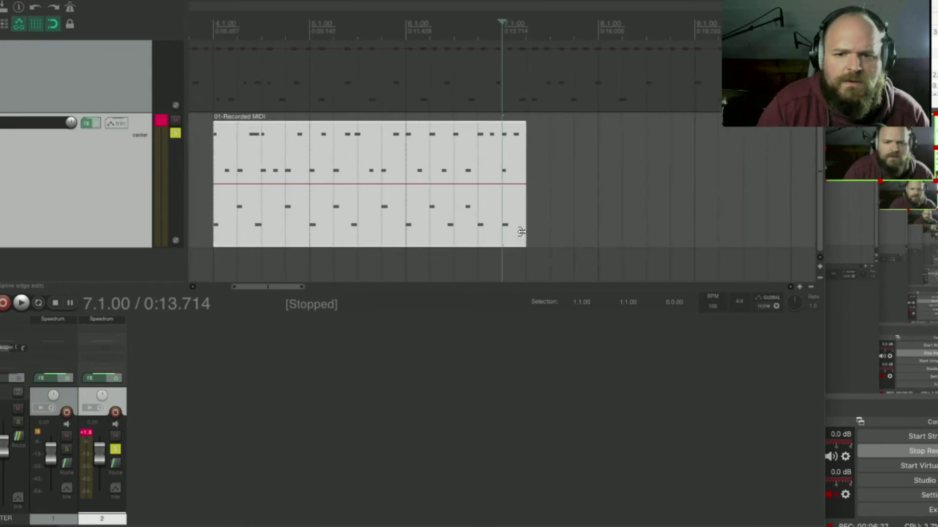
pyautogui.click(524, 230)
pyautogui.moveTo(521, 230); pyautogui.dragTo(502, 230)
pyautogui.click(231, 237)
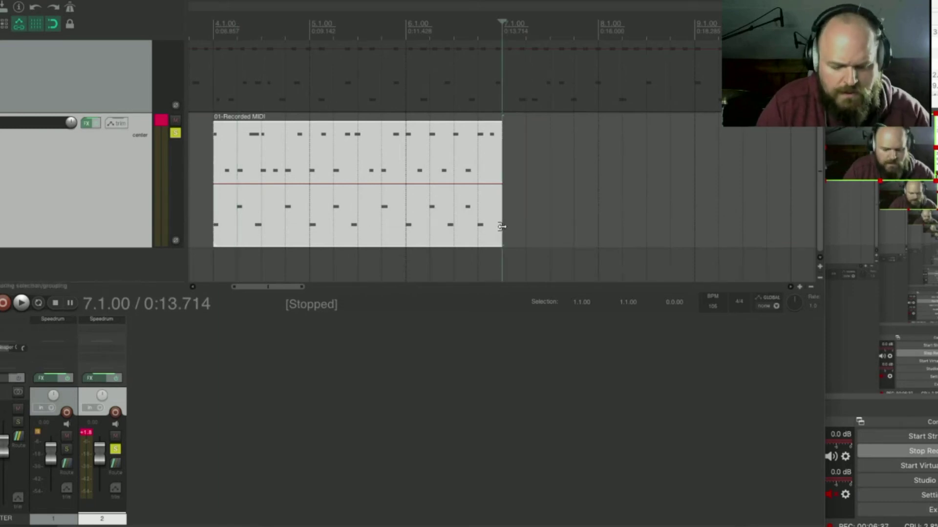
pyautogui.hotkey('ctrl', 'd')
# - Audition the transition between the original section and its duplicate from 6.1.00
pyautogui.click(402, 31)
pyautogui.press('space')
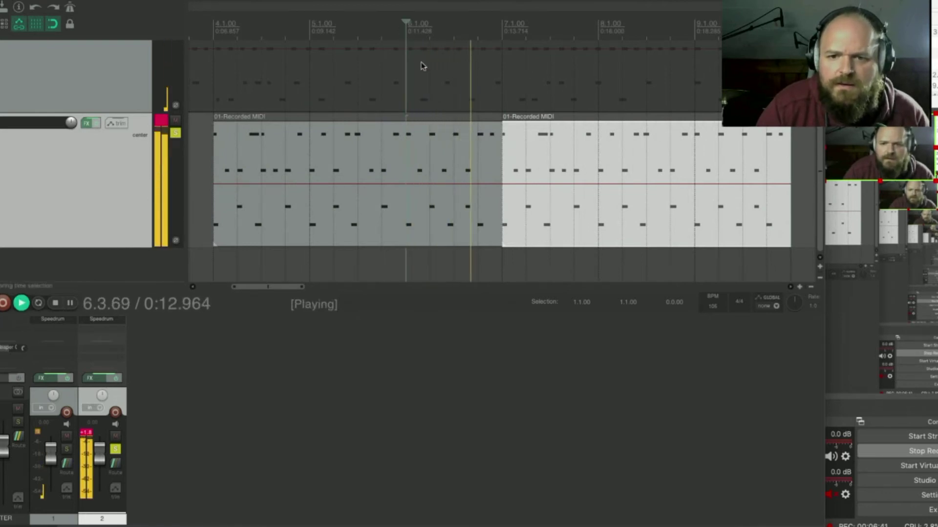
pyautogui.scroll(3, 432, 198)
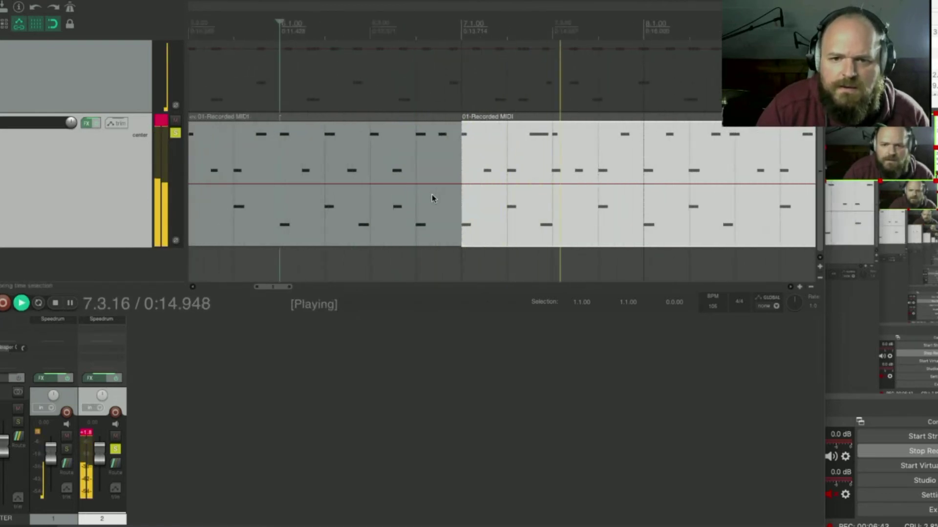
pyautogui.scroll(-1, 430, 209)
pyautogui.press('space')
pyautogui.press('space')
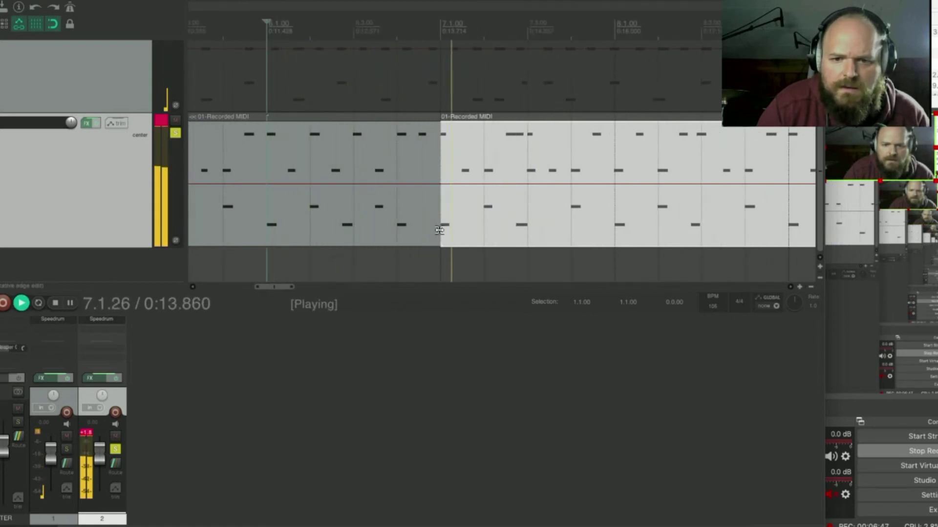
pyautogui.press('space')
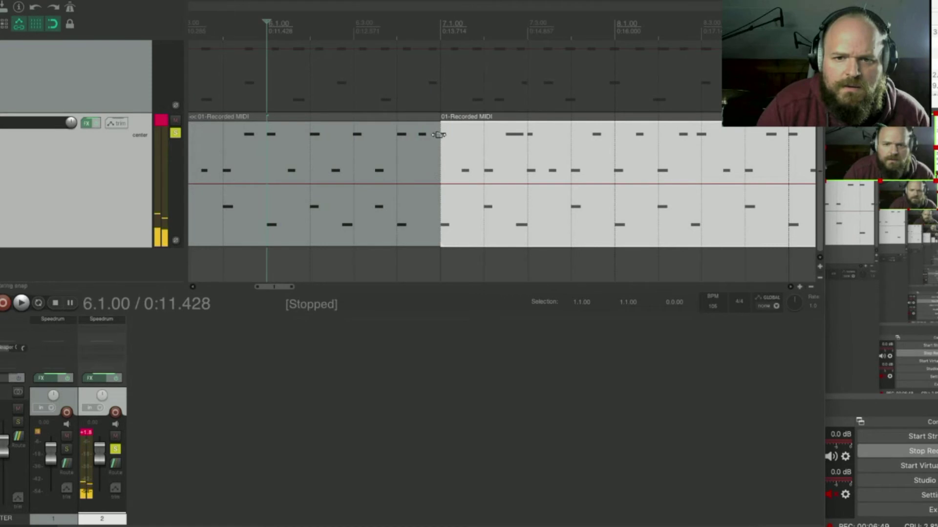
# - Try moving the duplicate to 7.2.00, return it to 7.1.00, and audition the join from 6.1.00
pyautogui.moveTo(452, 131); pyautogui.dragTo(495, 129)
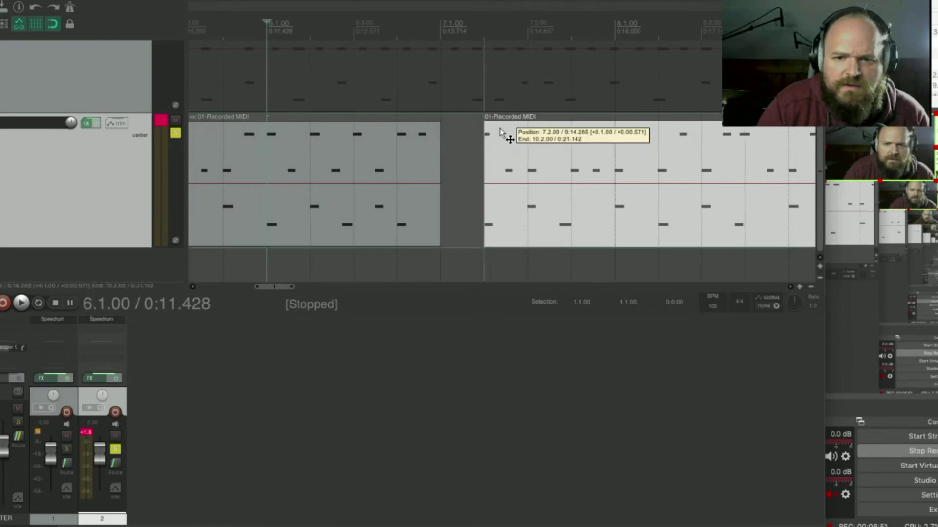
pyautogui.moveTo(499, 177); pyautogui.dragTo(453, 163)
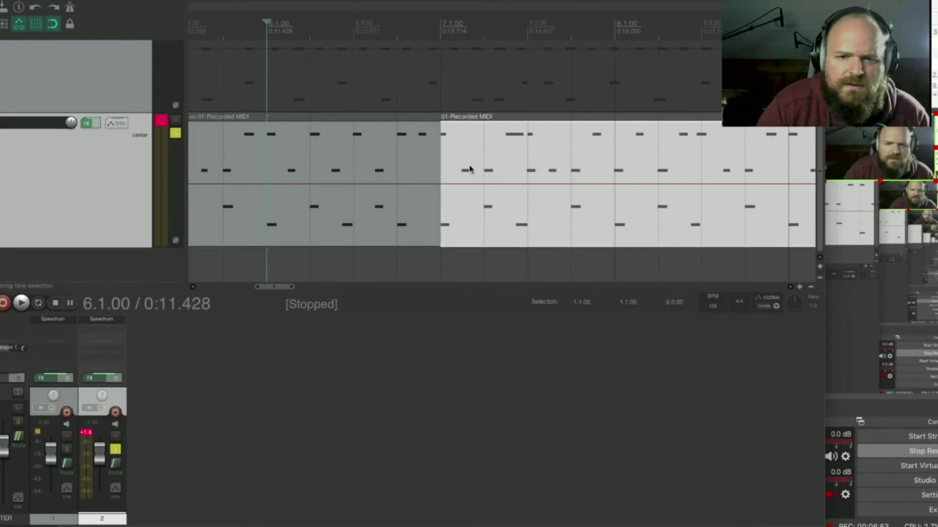
pyautogui.press('space')
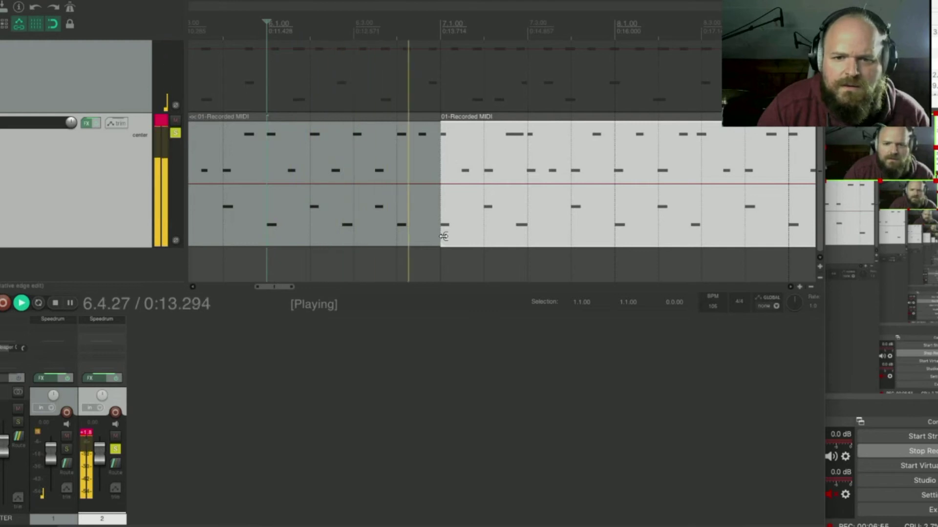
pyautogui.press('space')
# - Trim the first beat off the duplicate, place its start at 7.1.00, and audition the join from 6.1.00
pyautogui.moveTo(442, 233)
pyautogui.mouseDown()
pyautogui.moveTo(487, 242)
pyautogui.moveTo(452, 240)
pyautogui.mouseUp()
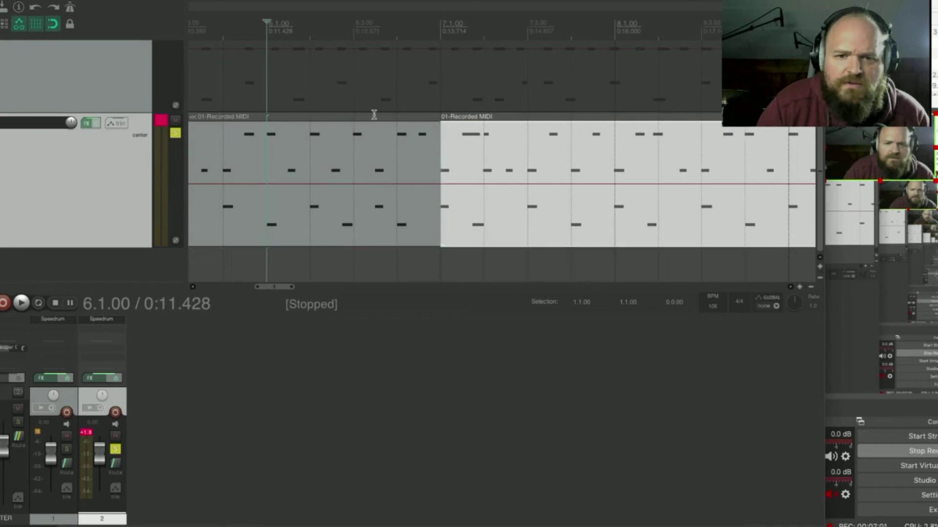
pyautogui.press('space')
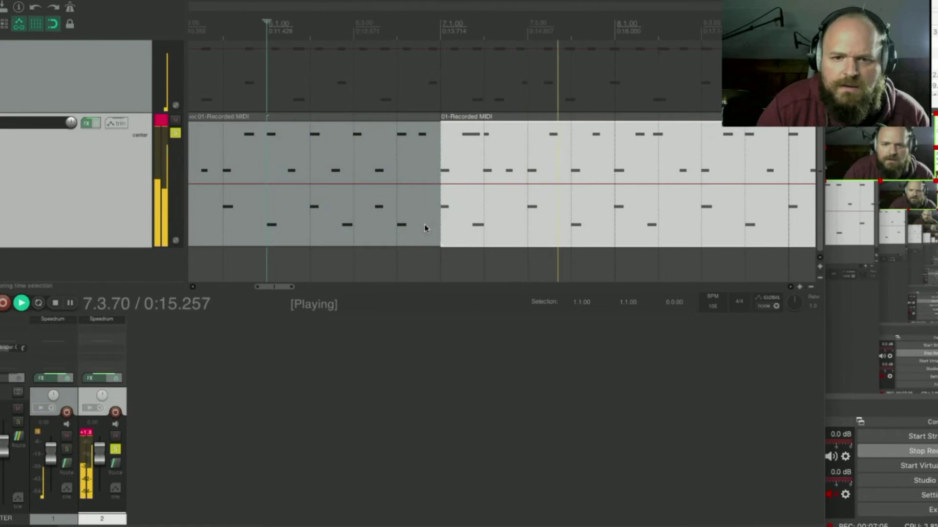
pyautogui.press('space')
# - Replay the two sections from 6.1.00 across the join and into measure 9 to check the beat count
pyautogui.press('space')
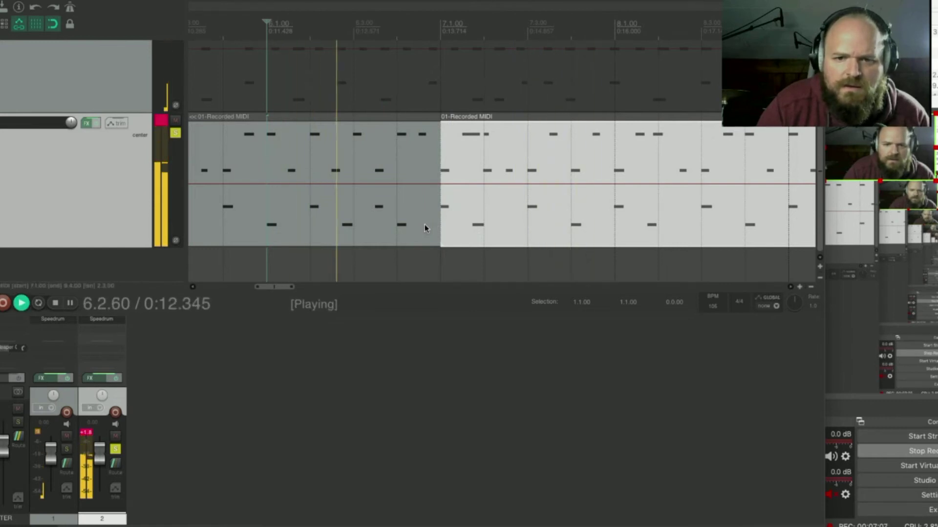
pyautogui.scroll(-1, 460, 222)
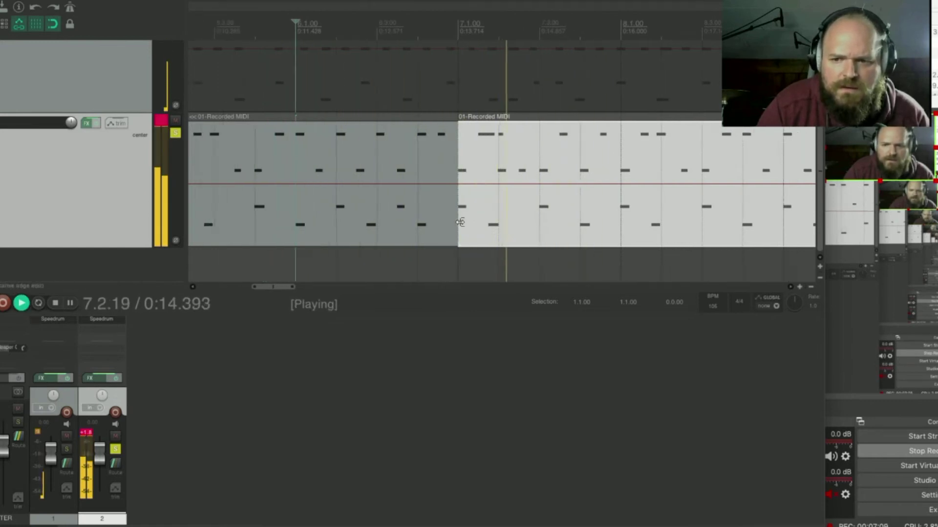
pyautogui.scroll(-2, 460, 222)
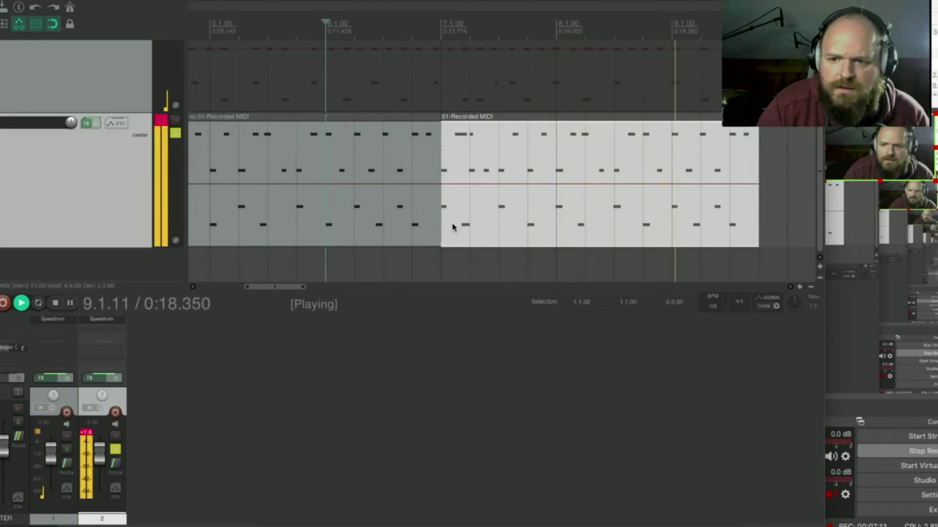
pyautogui.press('space')
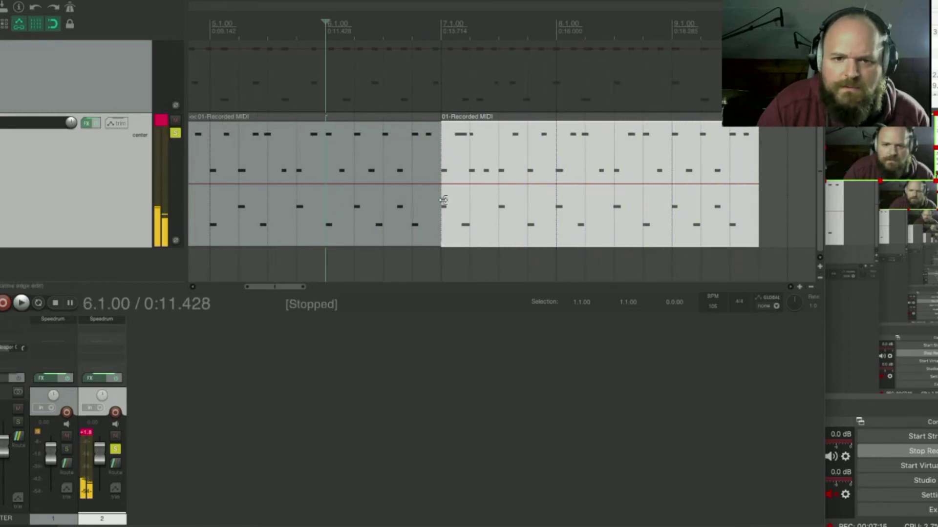
pyautogui.press('space')
pyautogui.scroll(2, 483, 234)
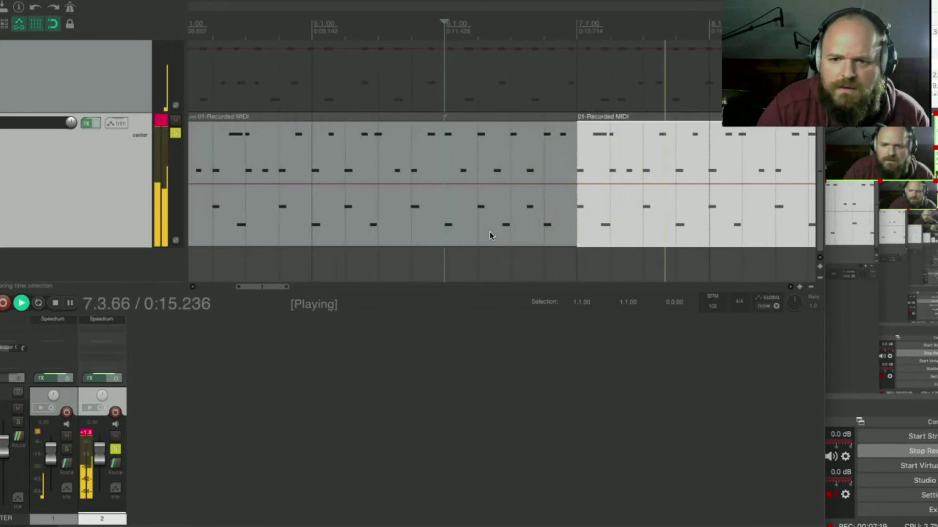
pyautogui.press('space')
pyautogui.press('space')
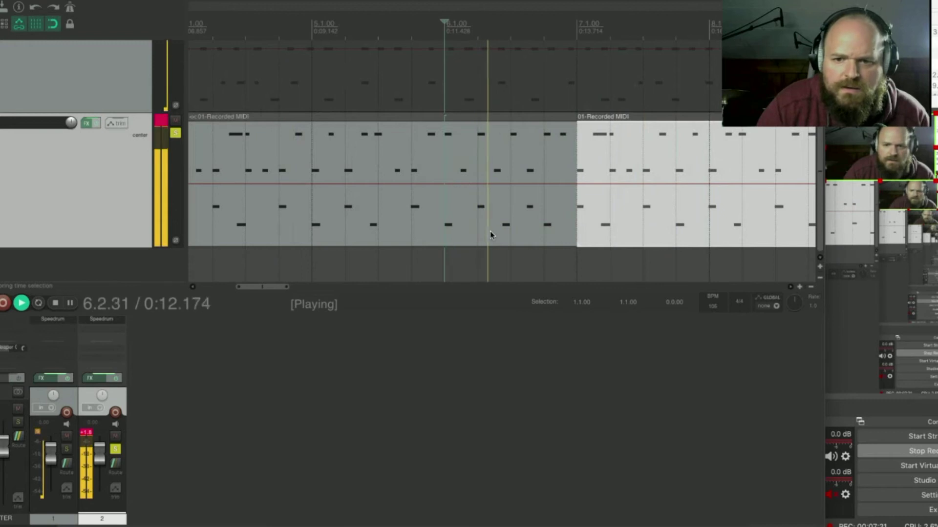
pyautogui.press('space')
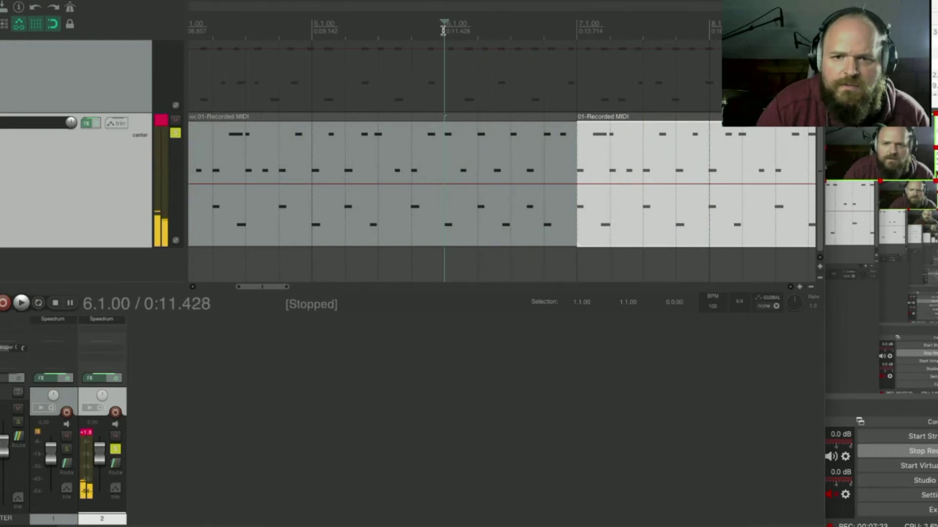
# - Insert a tempo/time signature marker at 6.1.00 with 105 BPM and a 3/4 time signature
pyautogui.rightClick(442, 30)
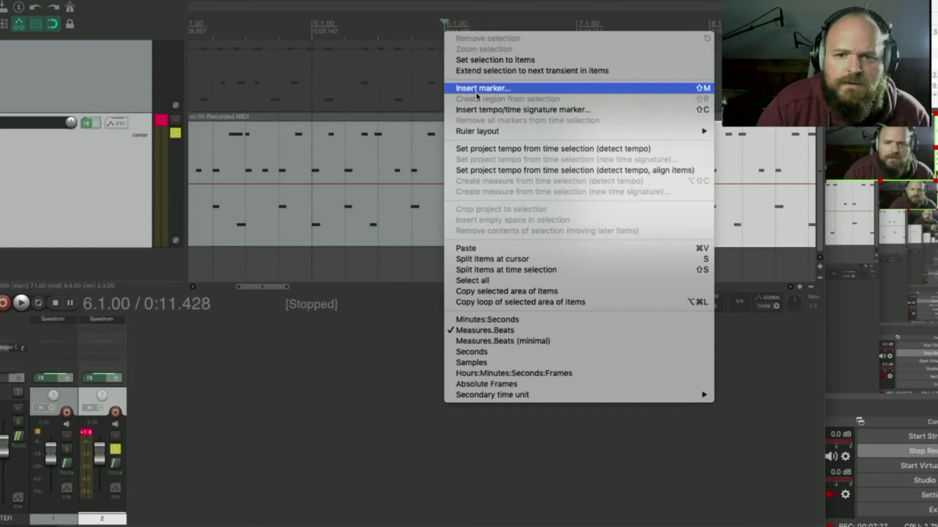
pyautogui.click(477, 109)
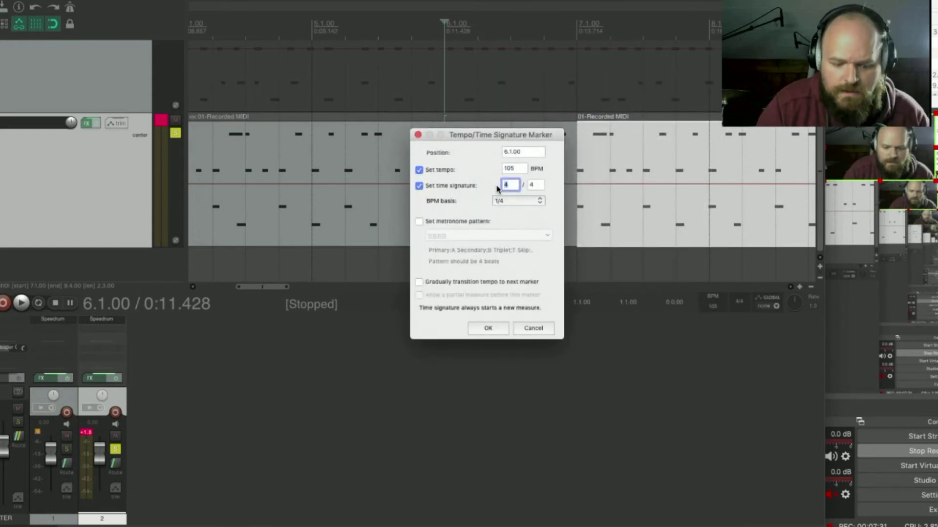
pyautogui.click(488, 329)
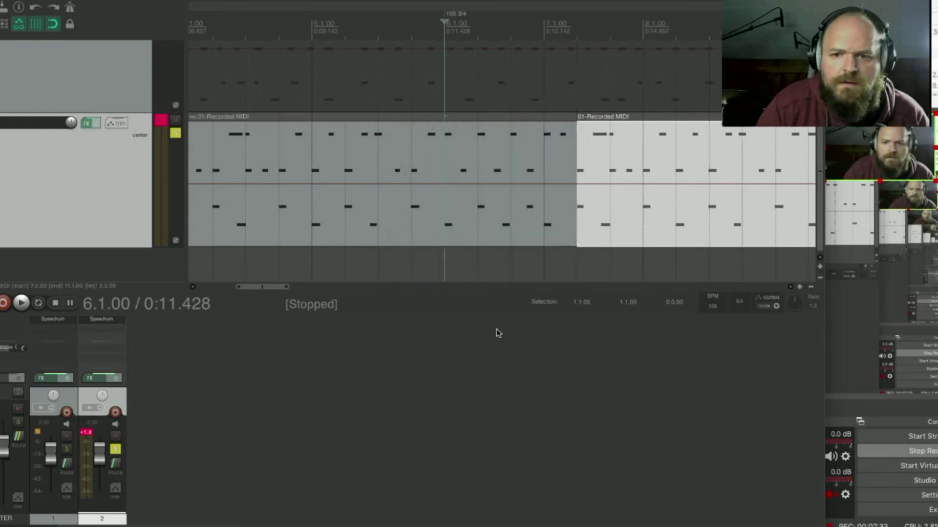
# - Insert a 105 BPM, 4/4 tempo/time signature marker at 7.1.00 and start playback from there
pyautogui.click(545, 33)
pyautogui.rightClick(545, 33)
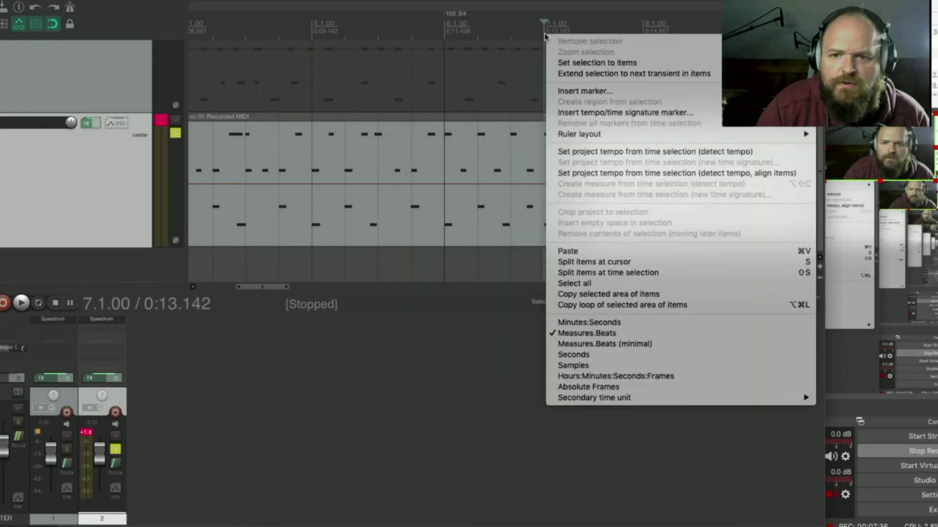
pyautogui.click(585, 111)
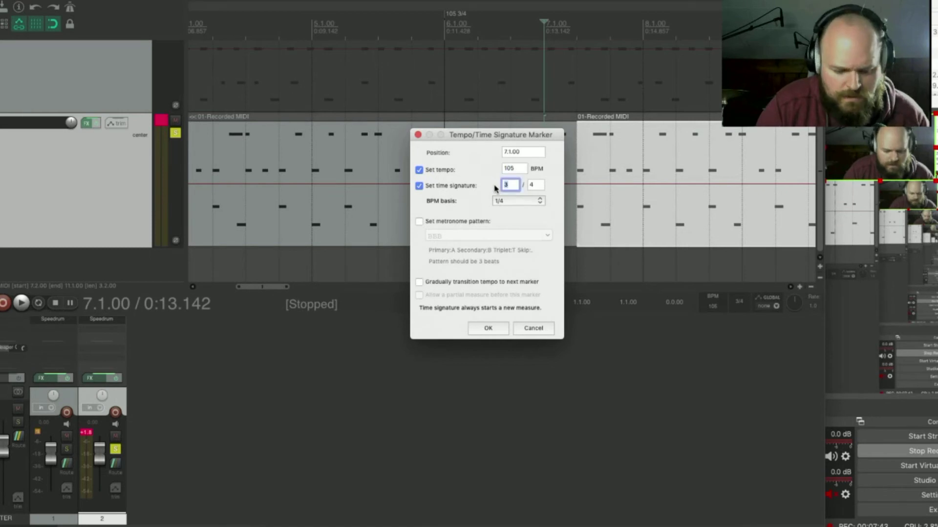
pyautogui.click(488, 328)
pyautogui.press('space')
pyautogui.scroll(-2, 481, 209)
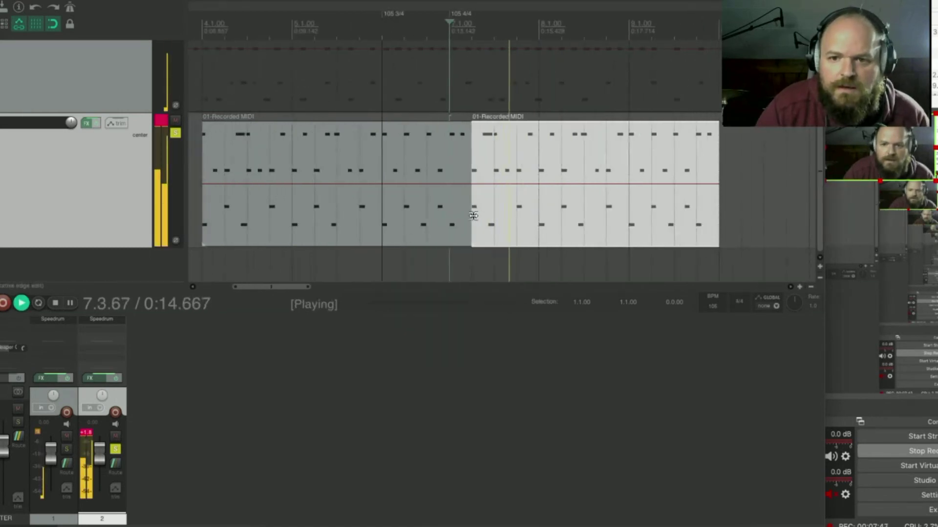
# - Finish auditioning the second section, and replay both sections from 4.1.00 across the join at measure 7
pyautogui.hscroll(1, 473, 216)
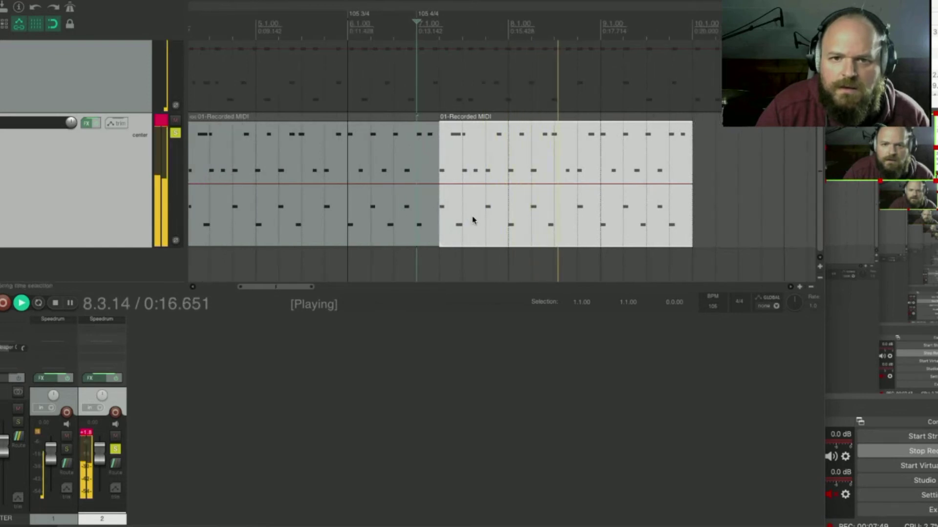
pyautogui.press('space')
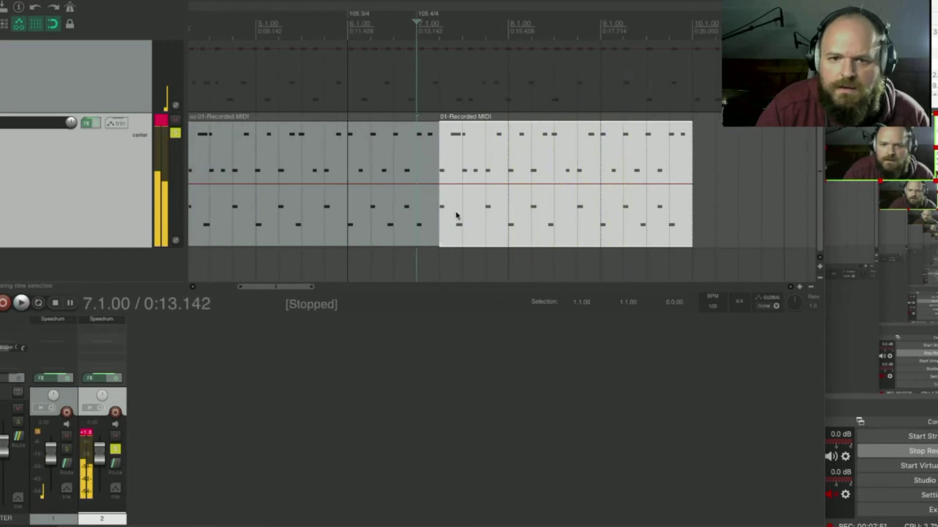
pyautogui.scroll(-2, 440, 206)
pyautogui.click(317, 32)
pyautogui.press('space')
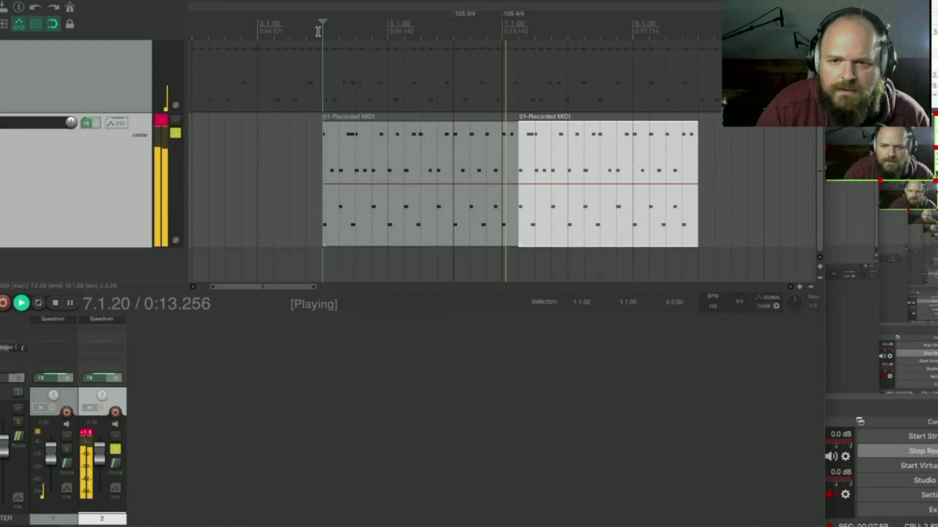
pyautogui.press('space')
pyautogui.press('space')
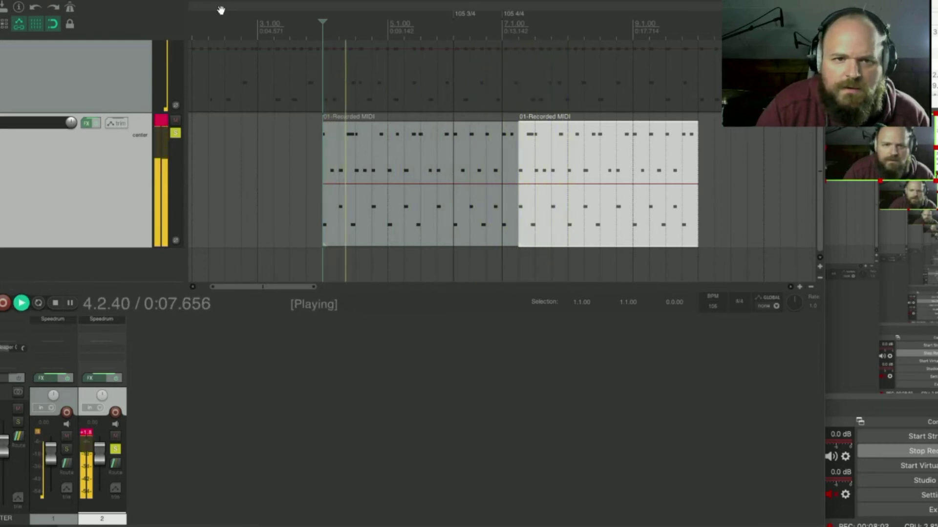
# - Enable the metronome and play both sections from 4.1.00 into measure 9 against the click
pyautogui.click(71, 7)
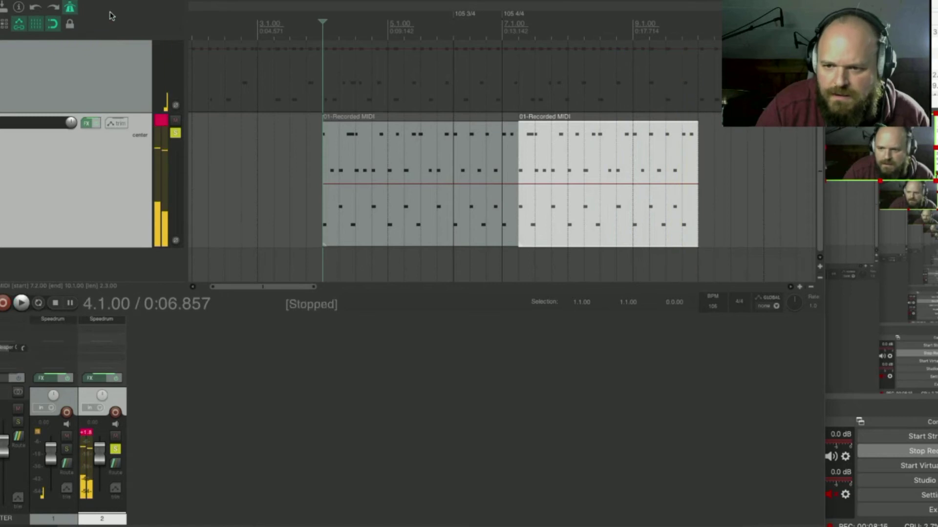
pyautogui.press('space')
pyautogui.scroll(-5, 397, 219)
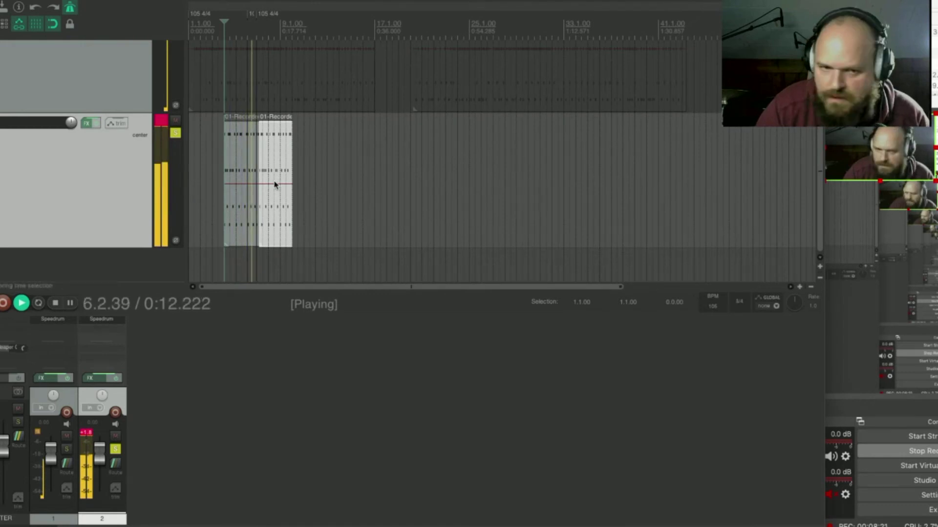
pyautogui.scroll(2, 274, 183)
pyautogui.scroll(4, 310, 188)
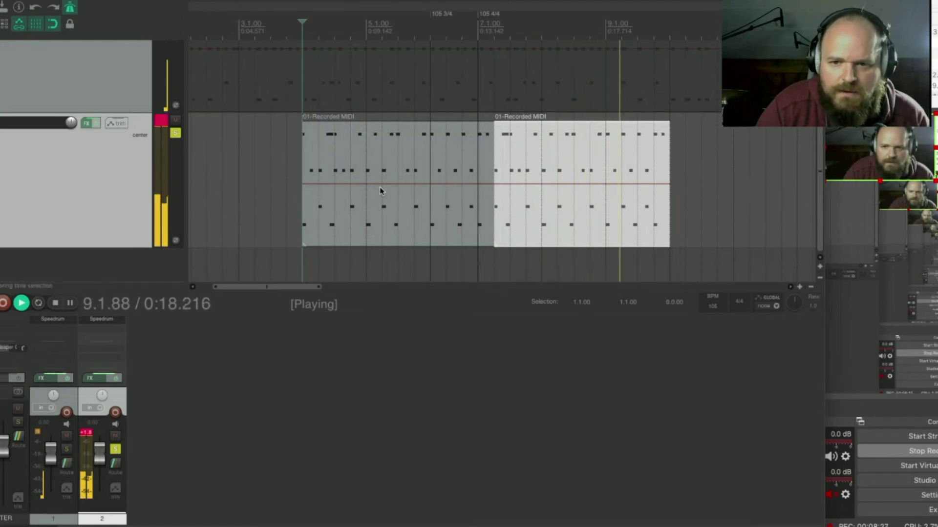
pyautogui.press('space')
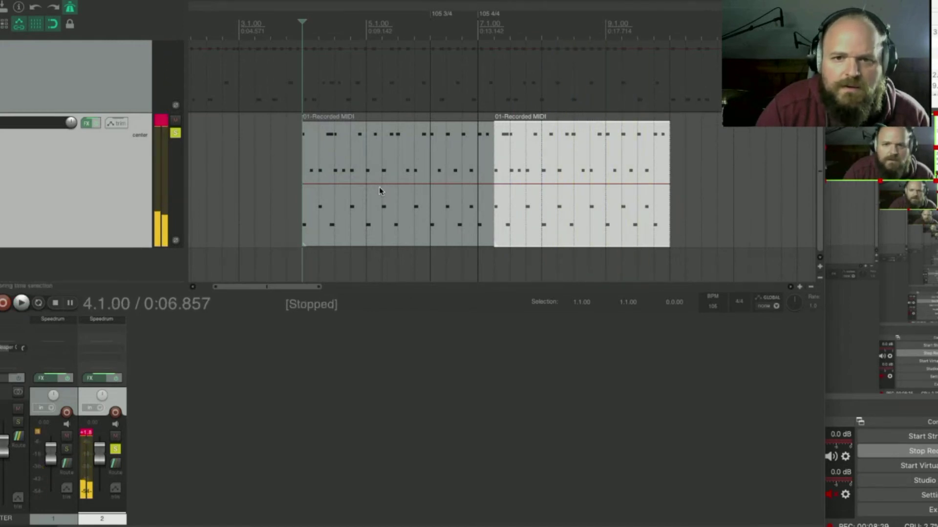
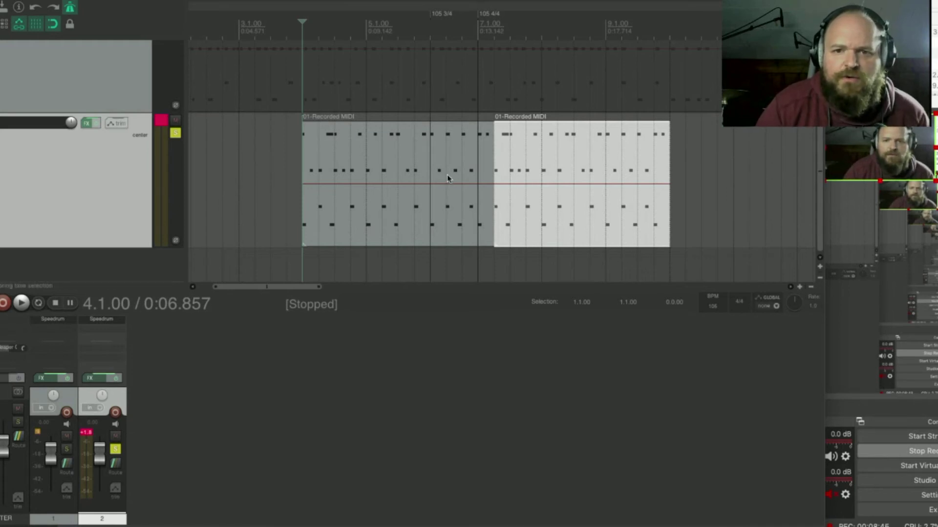
pyautogui.click(354, 210)
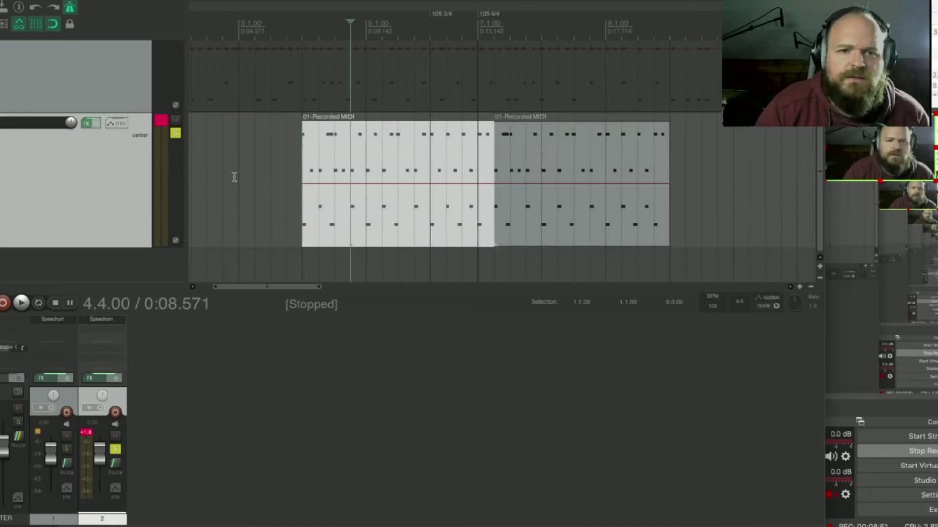
pyautogui.hscroll(-3, 213, 177)
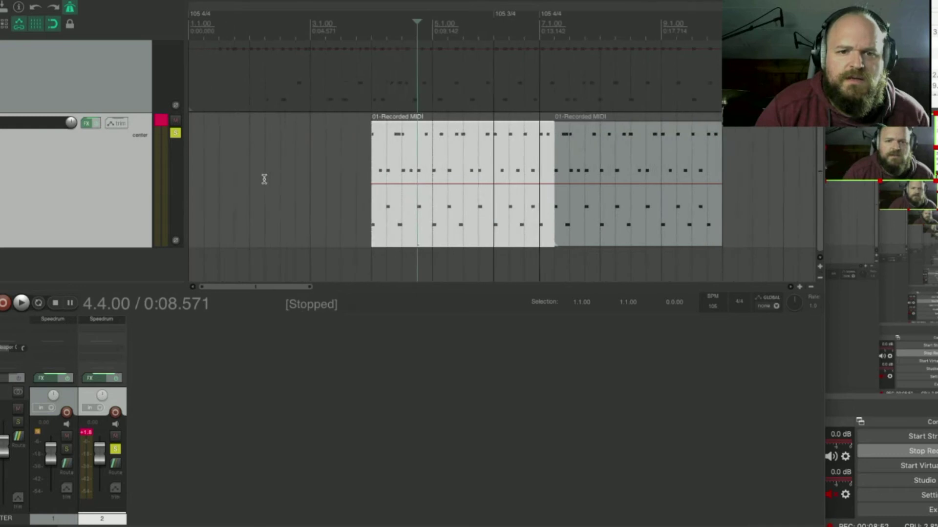
pyautogui.click(249, 130)
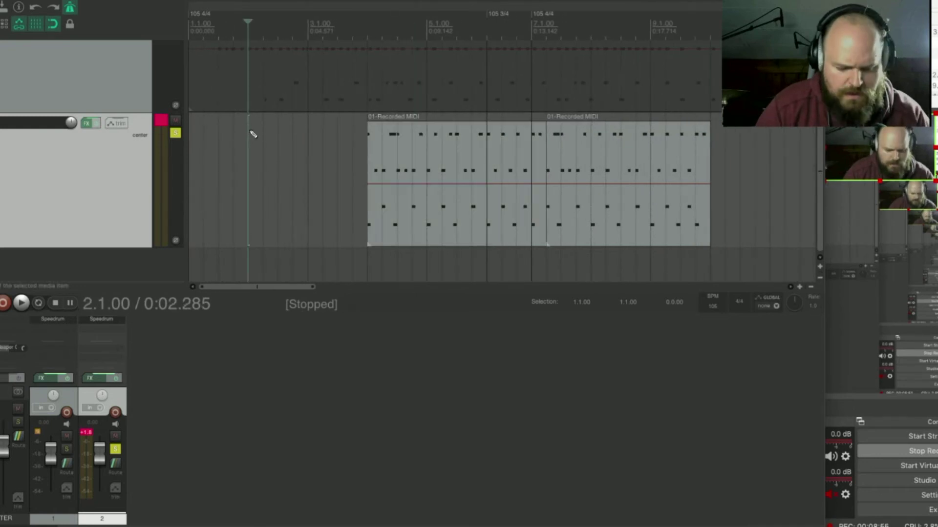
pyautogui.hotkey('ctrl', 'v')
pyautogui.moveTo(277, 143); pyautogui.dragTo(244, 209)
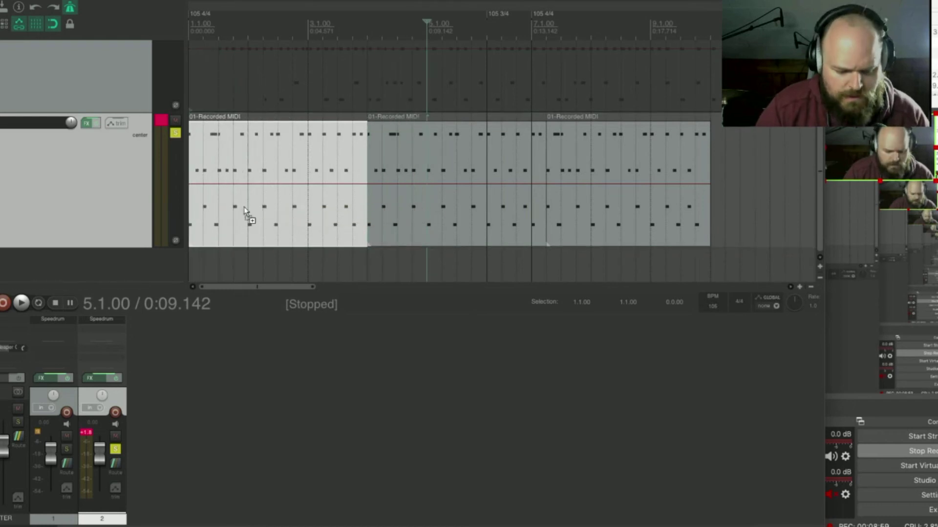
pyautogui.hotkey('ctrl', 'z')
pyautogui.hotkey('ctrl', 'z')
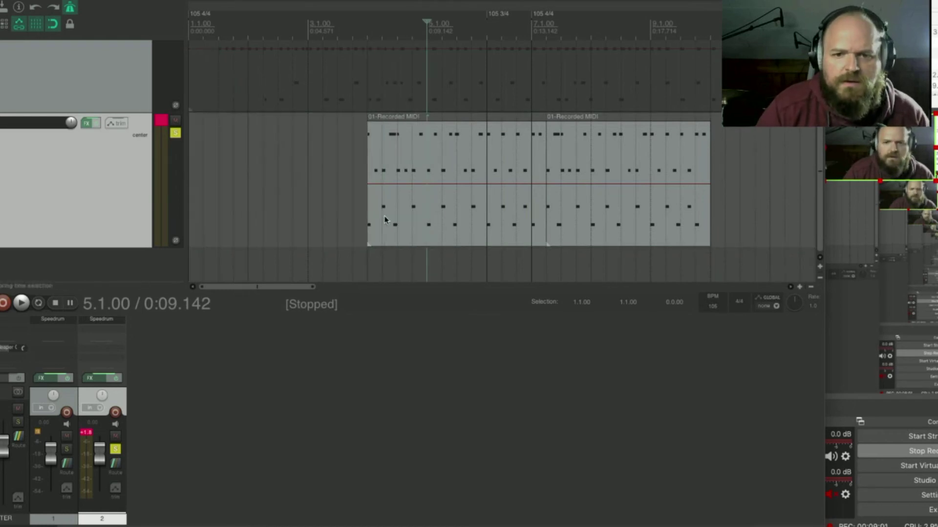
# - Split the first groove item at 6.1.00 and paste a copy of its two-measure front part at 2.1.00
pyautogui.click(387, 220)
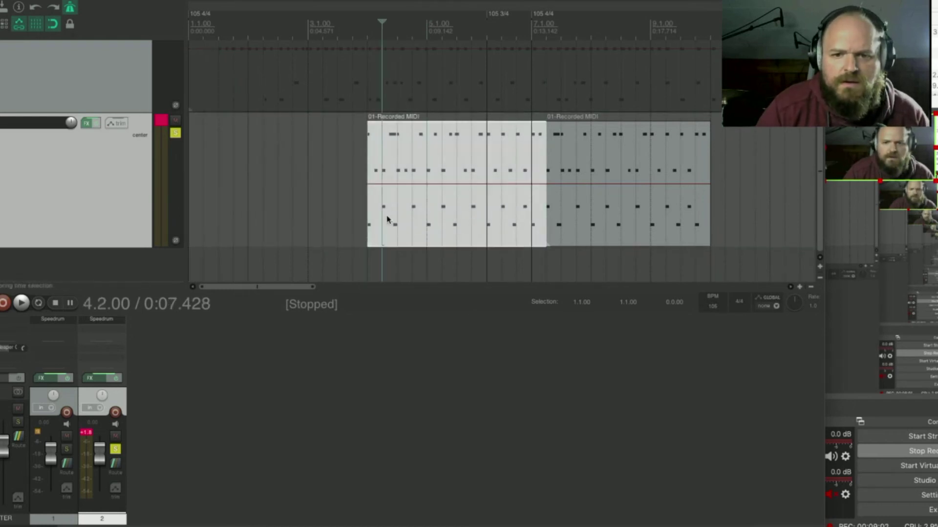
pyautogui.click(487, 27)
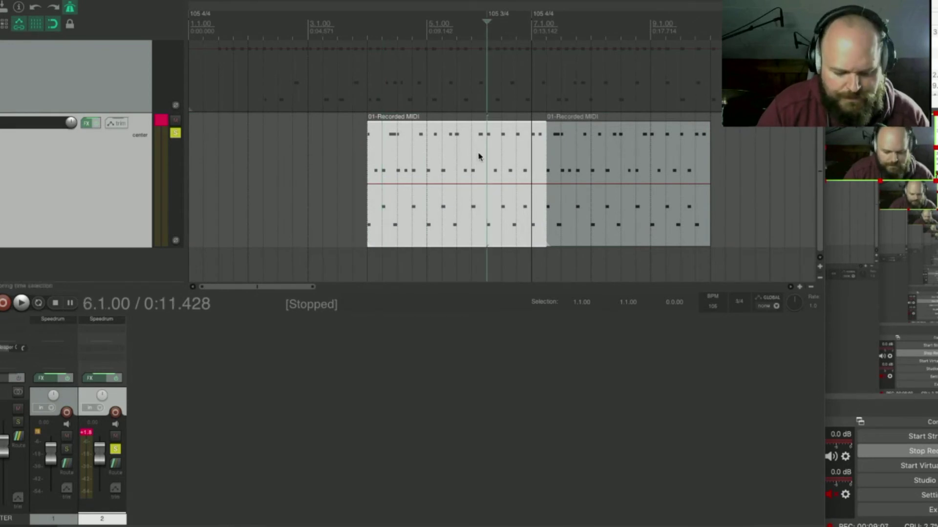
pyautogui.press('s')
pyautogui.click(441, 206)
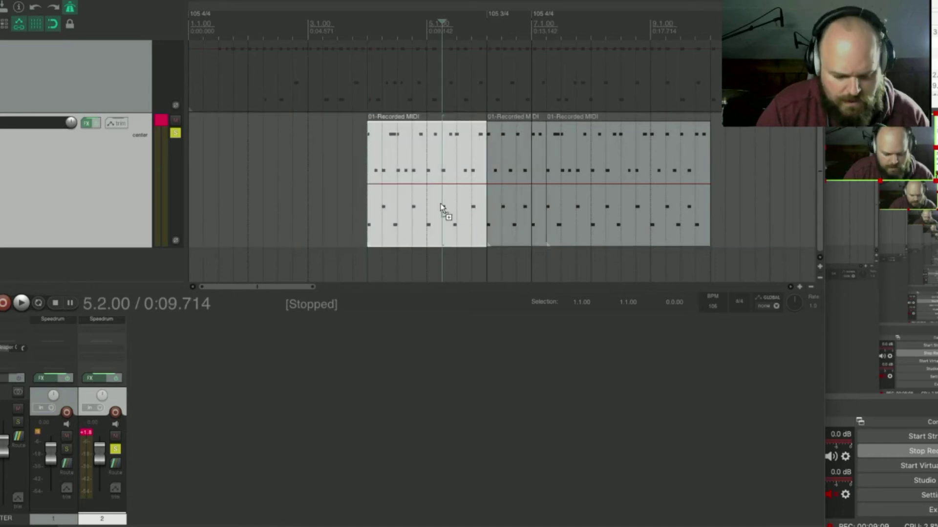
pyautogui.click(248, 193)
pyautogui.hotkey('ctrl', 'v')
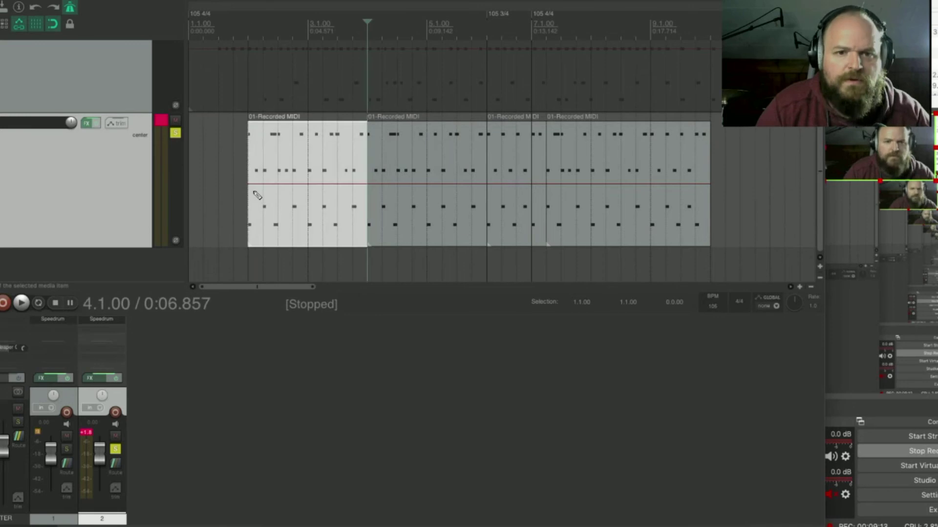
# - Play the extended groove with the metronome from 2.1.00 through the 3/4 measure and into measure 9
pyautogui.click(247, 30)
pyautogui.press('space')
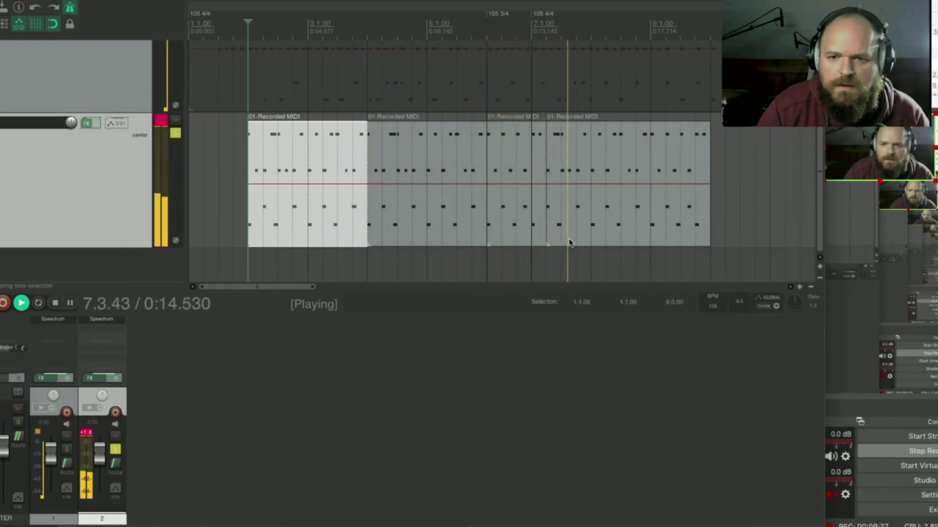
pyautogui.hscroll(2, 532, 235)
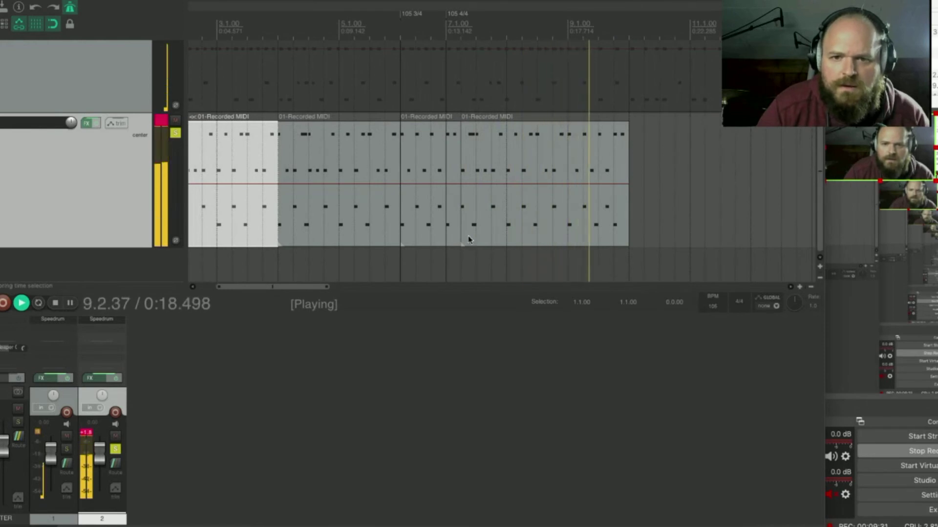
pyautogui.press('space')
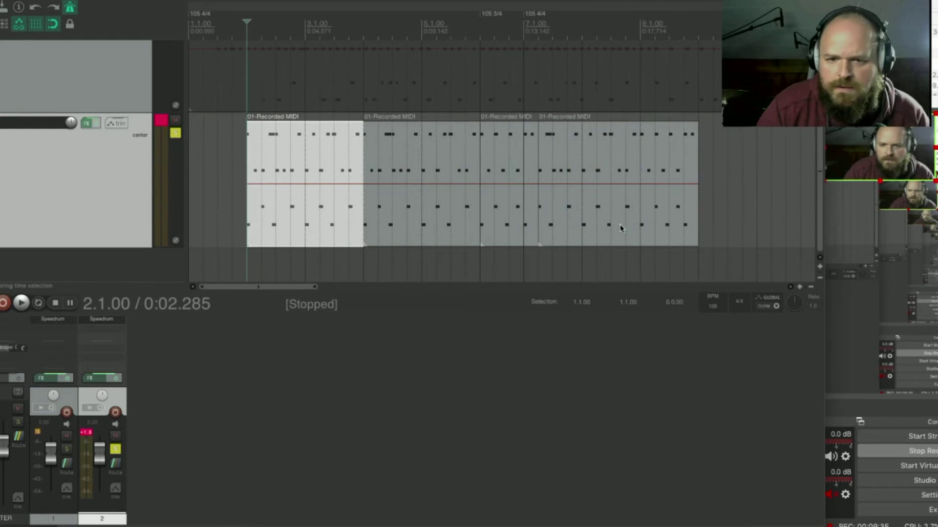
# - Replay the groove from 2.1.00 to its end, turn the metronome off, and audition it again into measure 8
pyautogui.press('space')
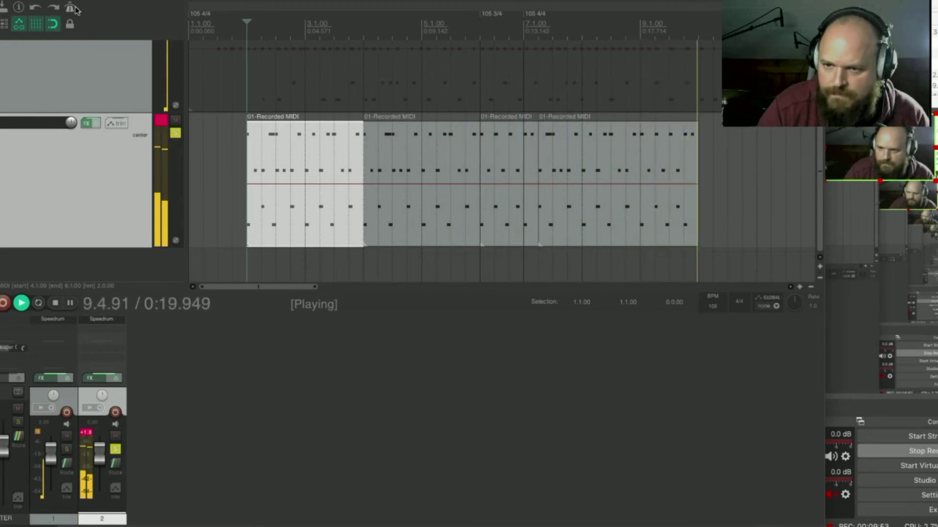
pyautogui.press('space')
pyautogui.press('space')
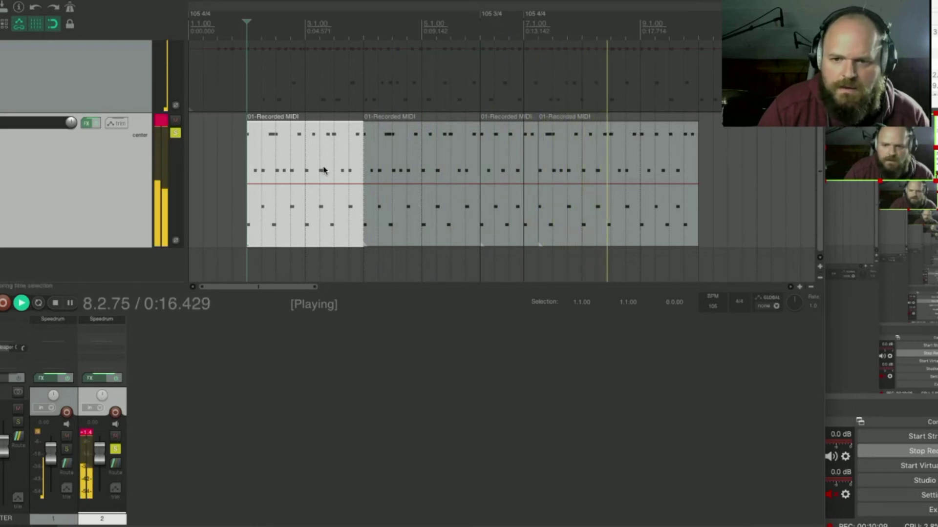
pyautogui.press('space')
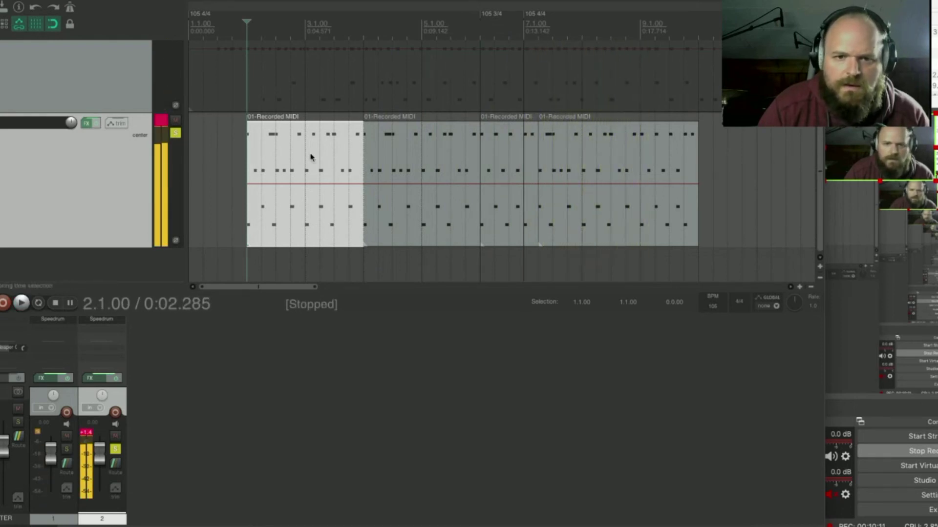
# - Select the three consecutive MIDI items that start at 2.1.00, 4.1.00 and 6.1.00
pyautogui.moveTo(285, 153); pyautogui.dragTo(499, 222)
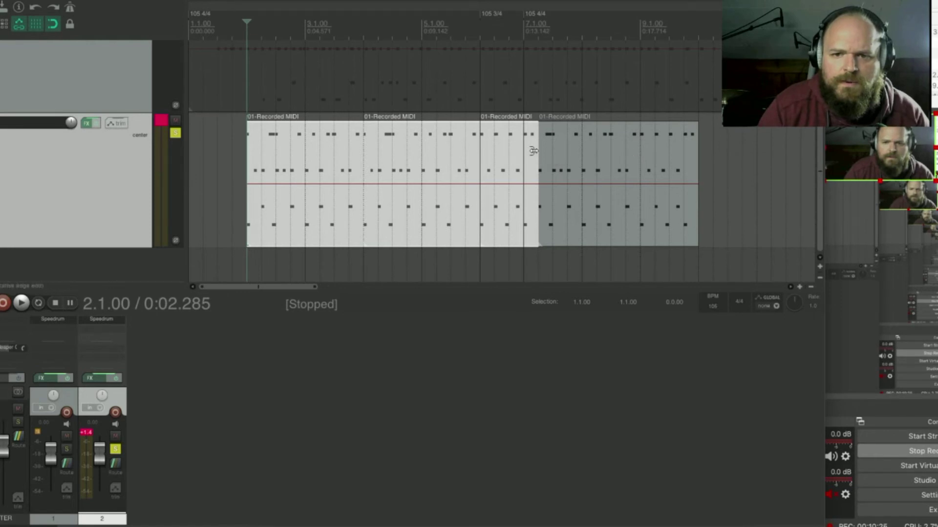
# - Trim the third MIDI item on track 2 to end at 7.1.00 and delete the item that follows it
pyautogui.moveTo(536, 151); pyautogui.dragTo(526, 152)
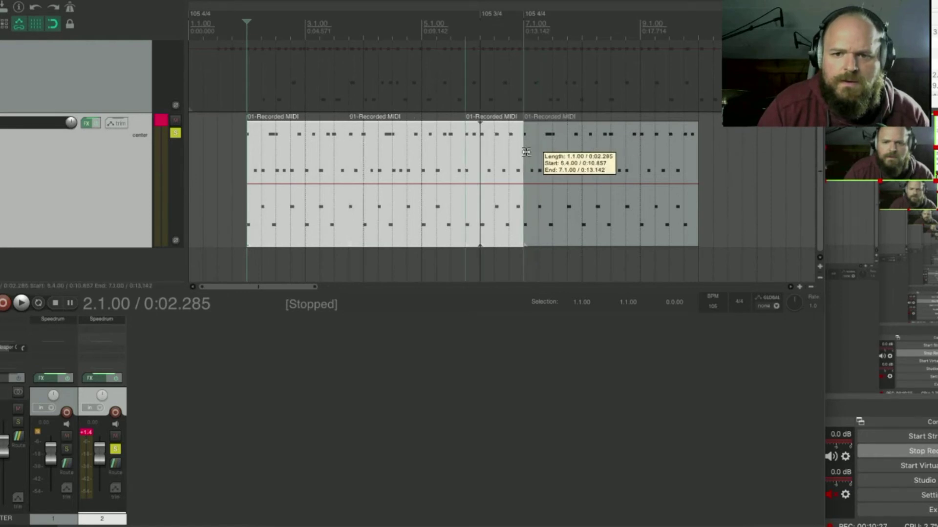
pyautogui.hotkey('ctrl', 'z')
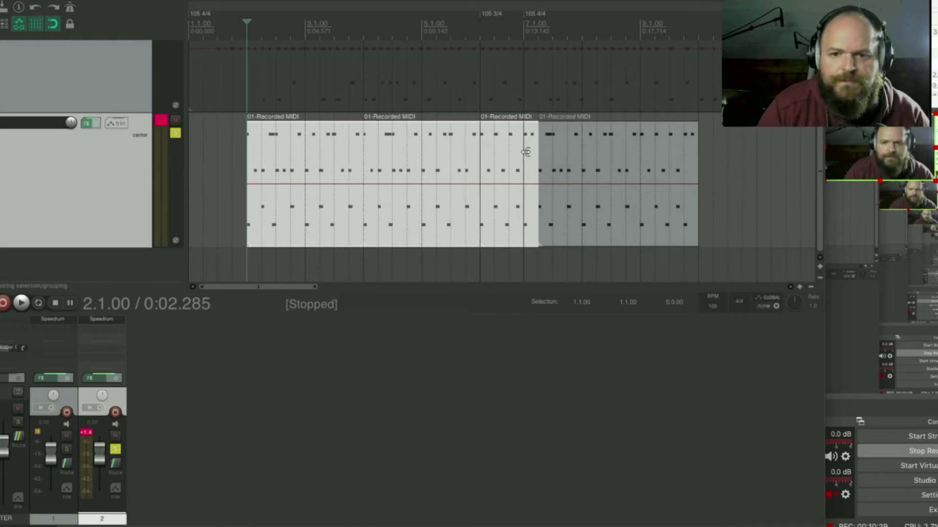
pyautogui.click(533, 153)
pyautogui.moveTo(534, 153); pyautogui.dragTo(524, 152)
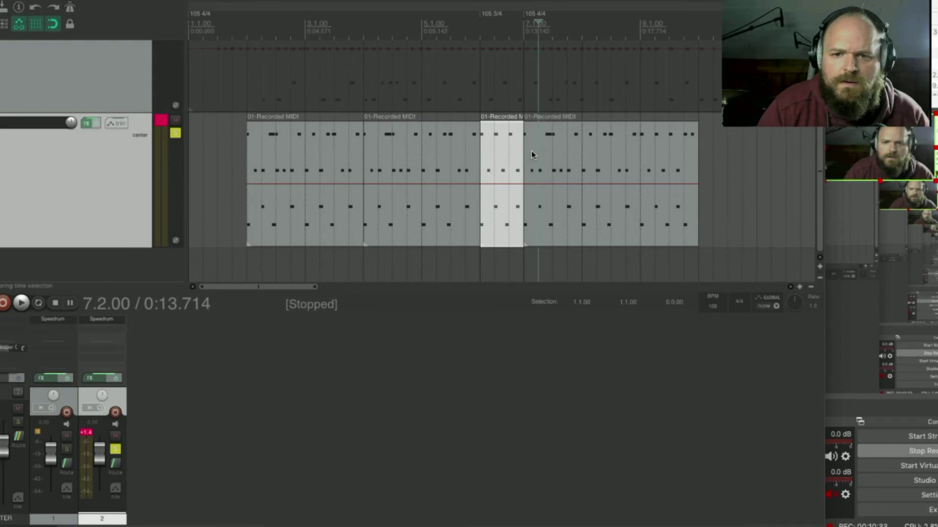
pyautogui.click(533, 154)
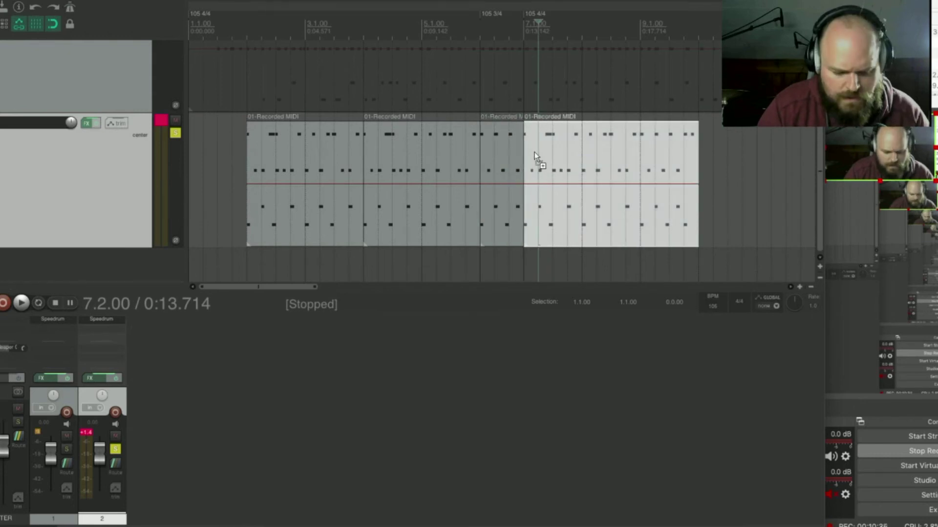
pyautogui.press('Delete')
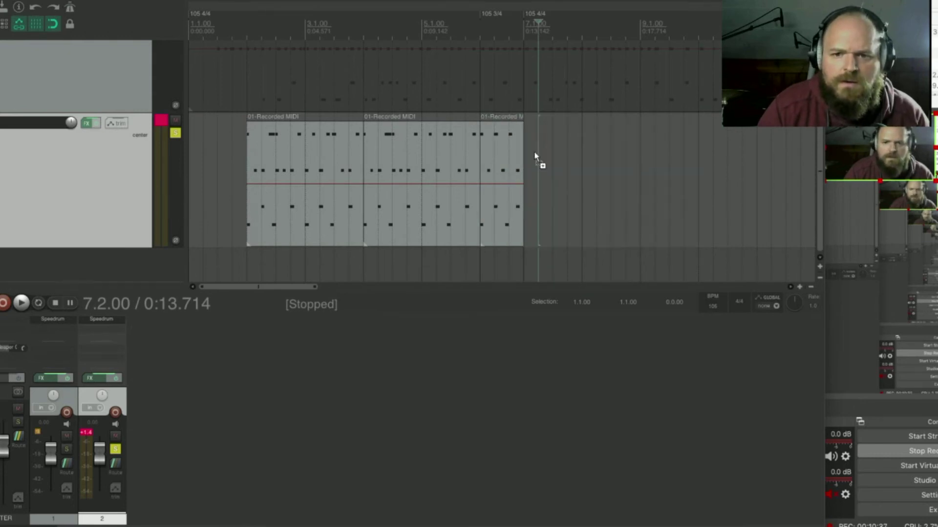
# - Copy the three remaining MIDI items on track 2 and paste them at 7.1.00
pyautogui.moveTo(294, 165); pyautogui.dragTo(503, 224)
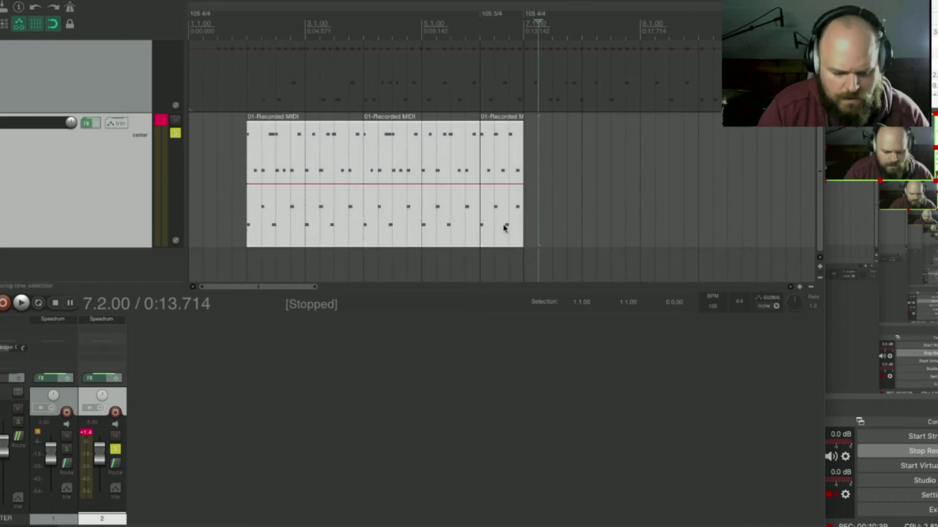
pyautogui.click(522, 202)
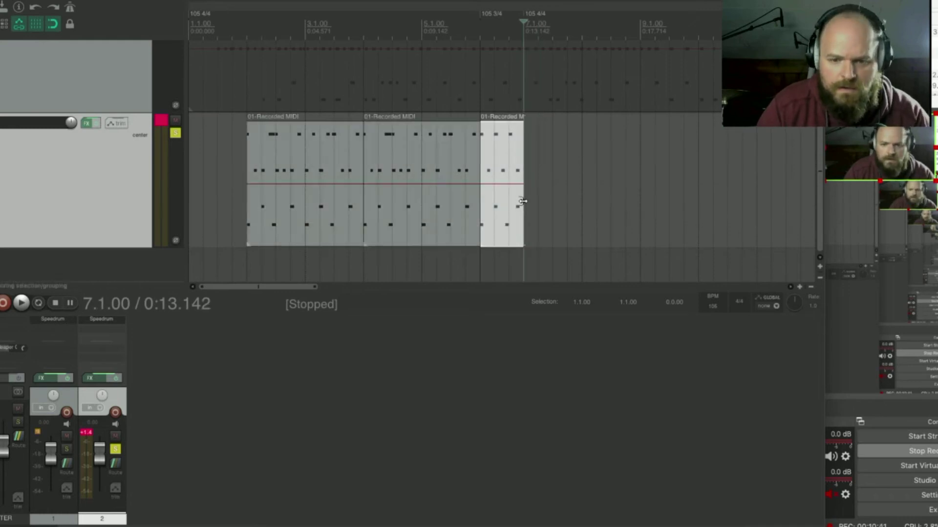
pyautogui.hotkey('ctrl', 'v')
pyautogui.scroll(-1, 523, 201)
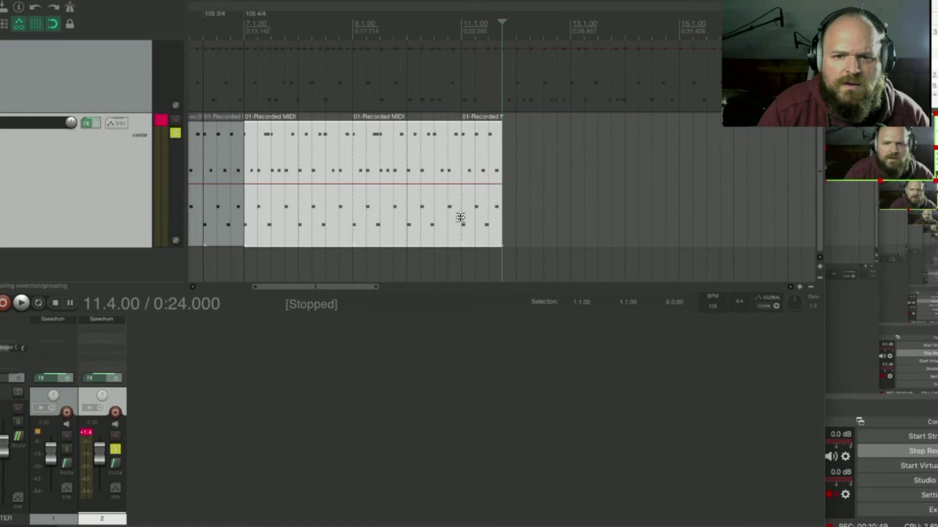
pyautogui.scroll(-2, 460, 218)
pyautogui.scroll(1, 439, 232)
pyautogui.moveTo(338, 291); pyautogui.dragTo(304, 289)
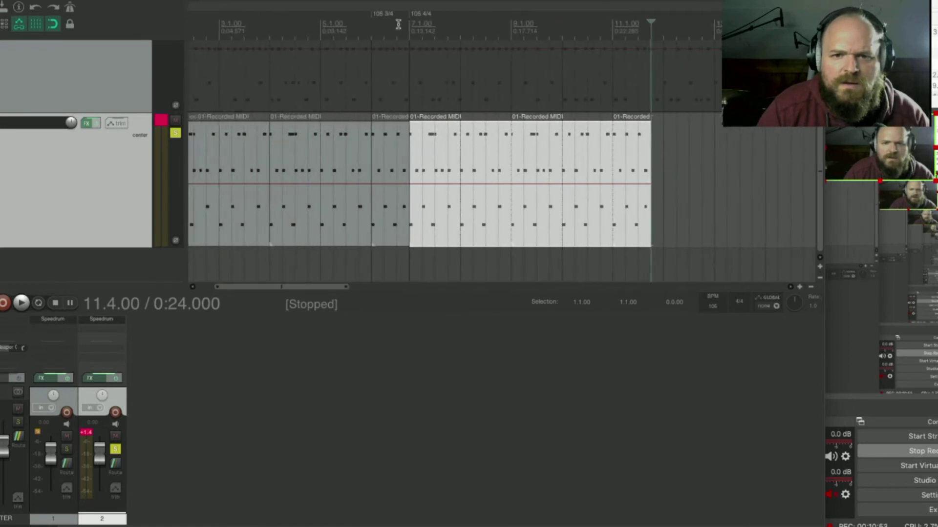
# - Try to shift the pasted MIDI items, then undo both the shift and the paste
pyautogui.moveTo(488, 170); pyautogui.dragTo(530, 169)
pyautogui.hotkey('ctrl', 'z')
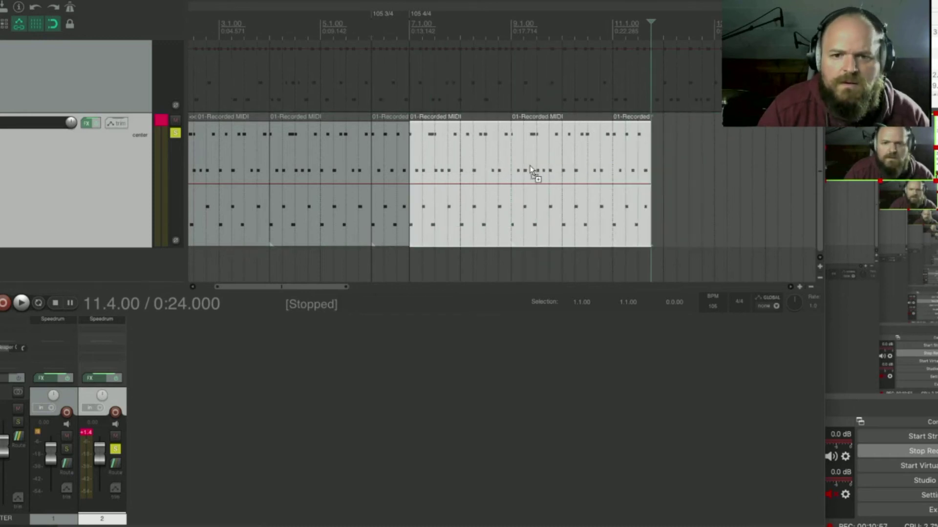
pyautogui.hotkey('ctrl', 'z')
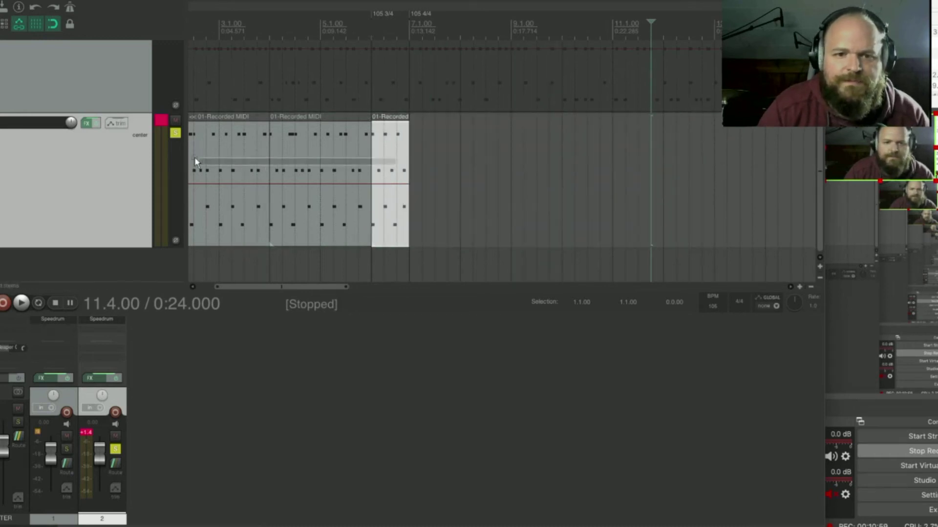
# - Reselect all three MIDI items on track 2 and place a copy of them starting at 7.1.00
pyautogui.hscroll(-3, 309, 167)
pyautogui.moveTo(277, 169); pyautogui.dragTo(272, 170)
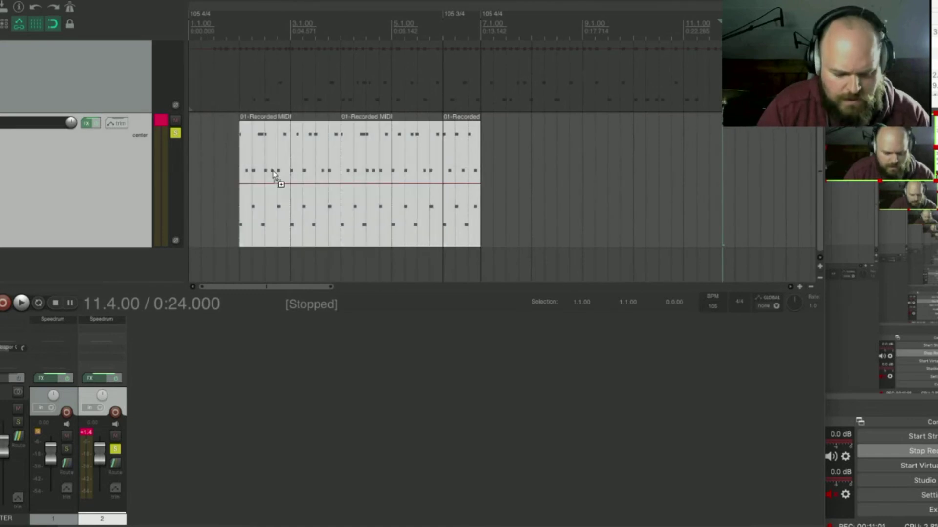
pyautogui.click(481, 139)
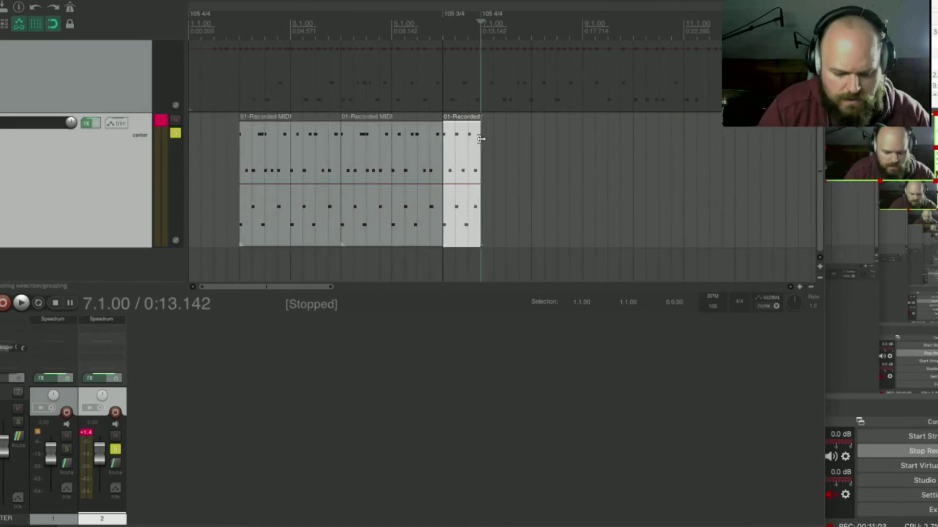
pyautogui.hotkey('ctrl', 'd')
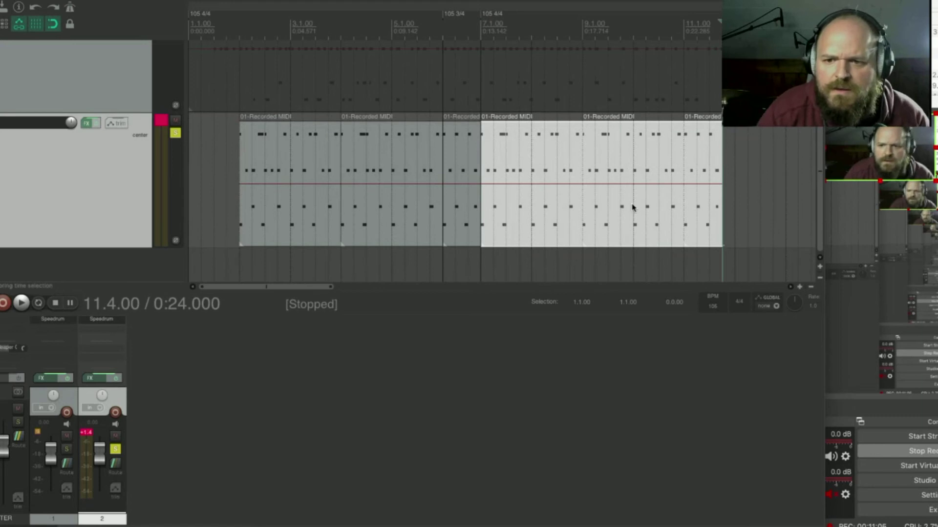
# - Play back the copied items from 7.1.00 and undo the copy
pyautogui.click(482, 26)
pyautogui.press('space')
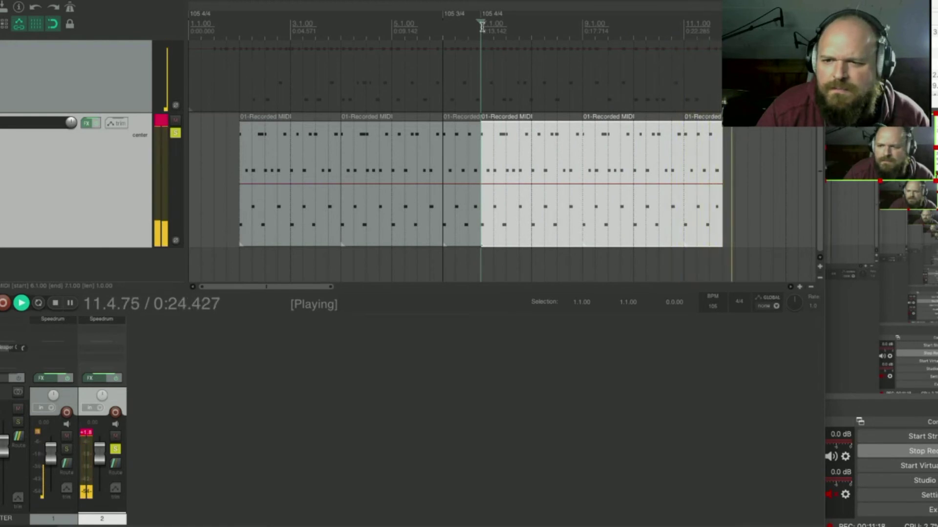
pyautogui.press('space')
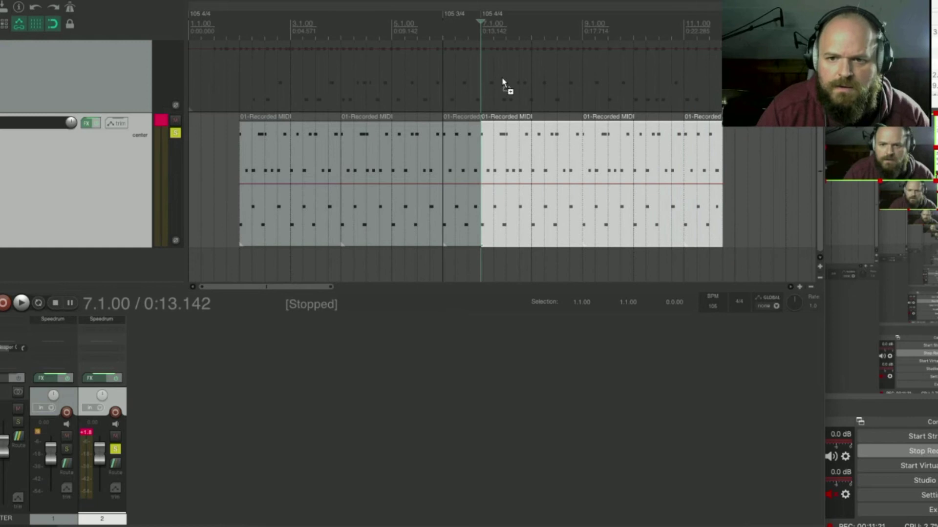
pyautogui.hotkey('ctrl', 'z')
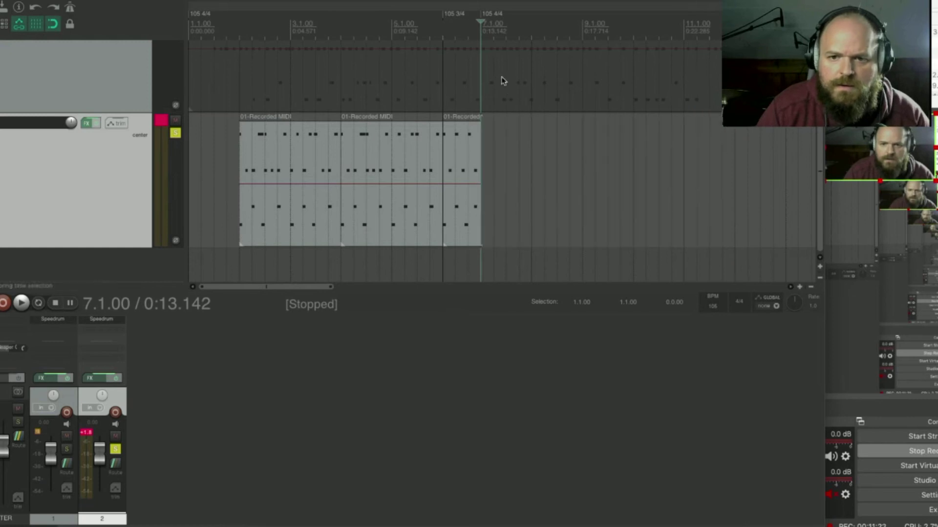
# - Open the first MIDI item in the MIDI editor and listen to its pattern from measure 2
pyautogui.doubleClick(279, 211)
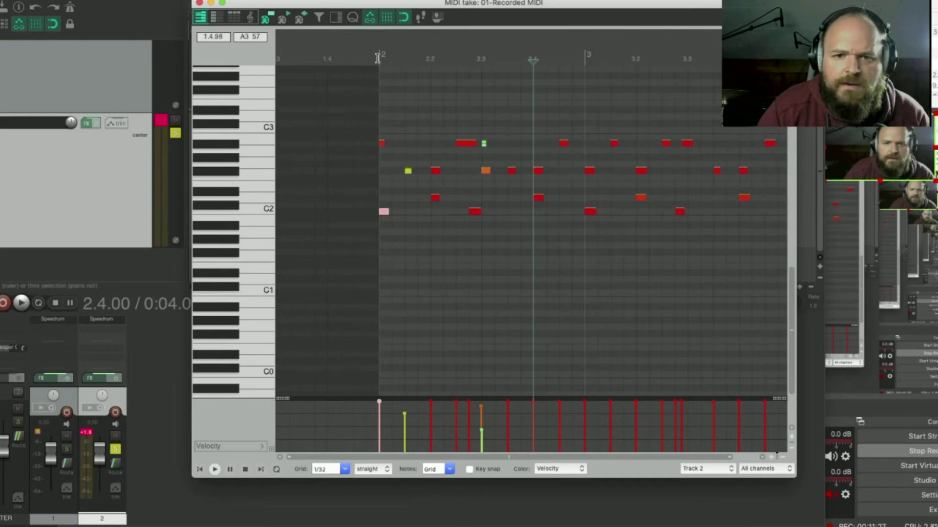
pyautogui.click(378, 58)
pyautogui.press('space')
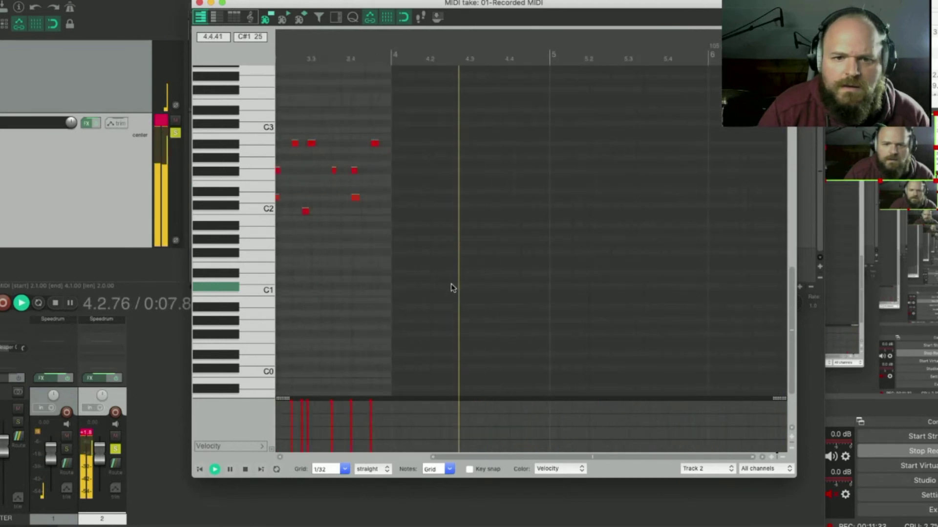
pyautogui.press('space')
pyautogui.press('space')
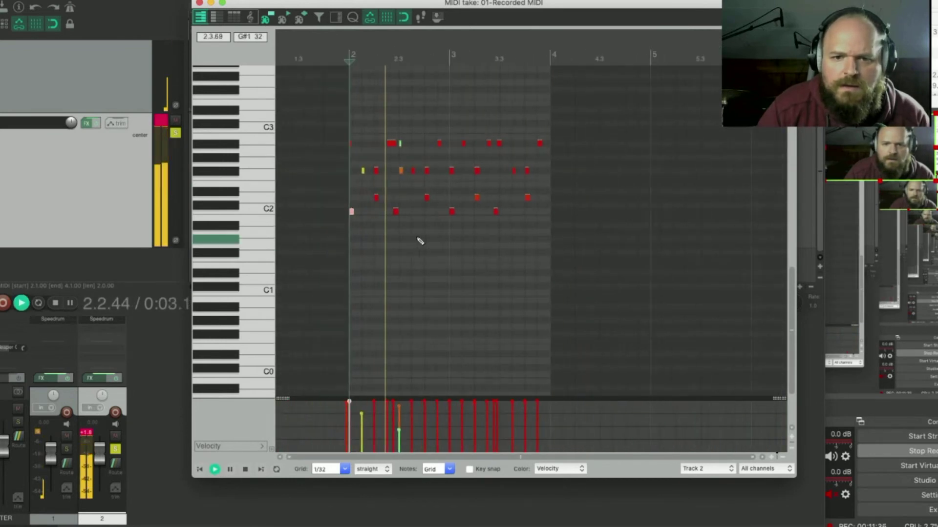
pyautogui.scroll(2, 430, 245)
pyautogui.scroll(-3, 451, 244)
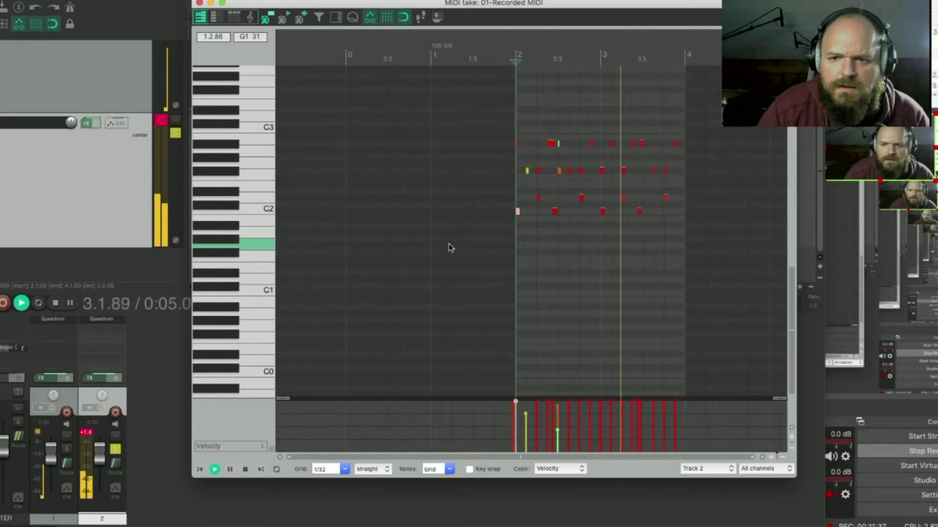
pyautogui.press('space')
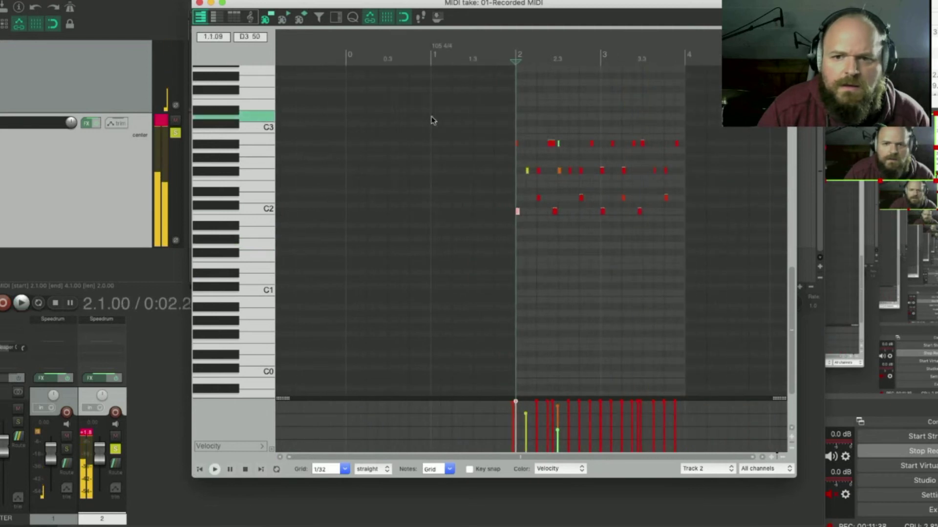
# - Play the first item's pattern from measure 3 to check its second half
pyautogui.click(599, 58)
pyautogui.press('space')
pyautogui.scroll(3, 538, 238)
pyautogui.press('space')
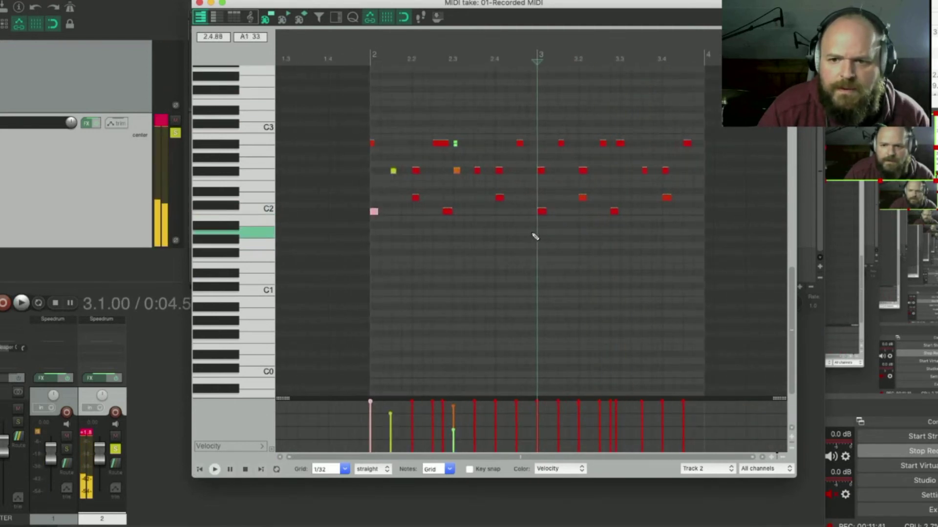
# - Set the velocity of the D2 note at 3.2 to 121, listen from measure 3 and close the MIDI editor
pyautogui.click(582, 198)
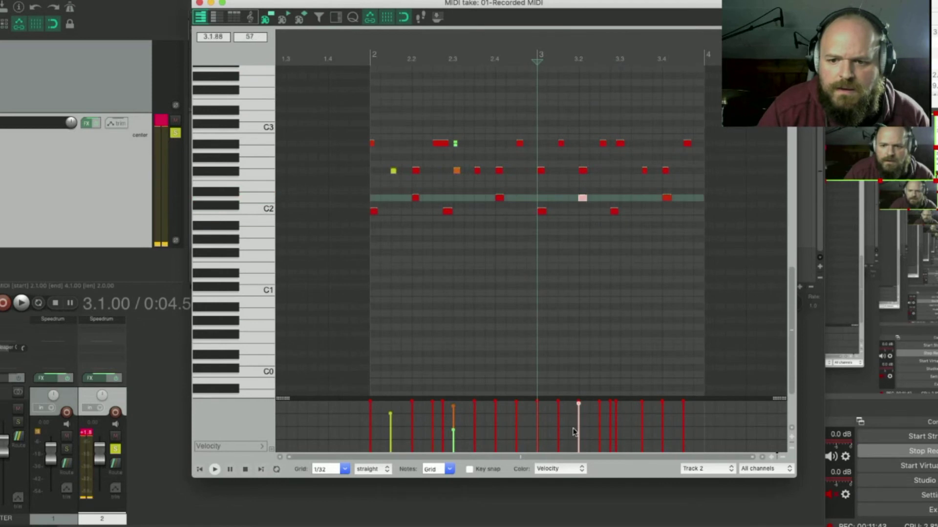
pyautogui.scroll(5, 577, 426)
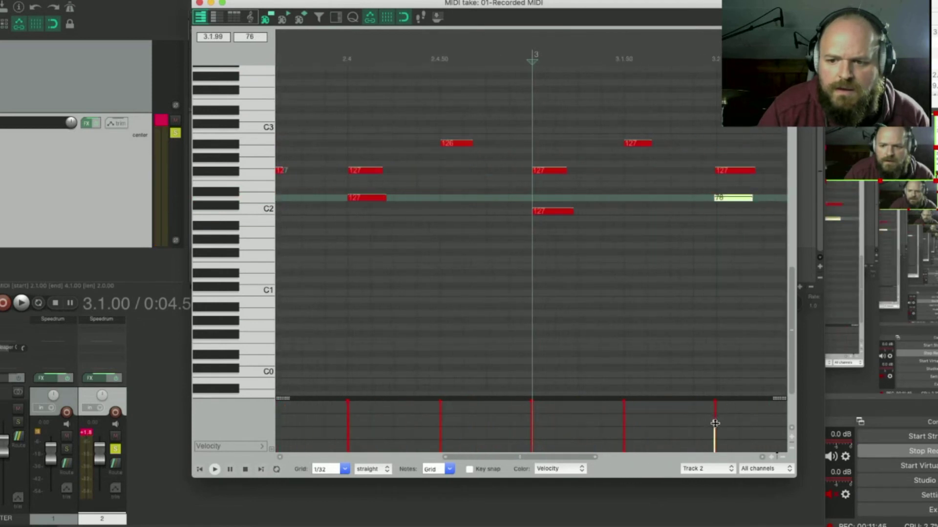
pyautogui.press('space')
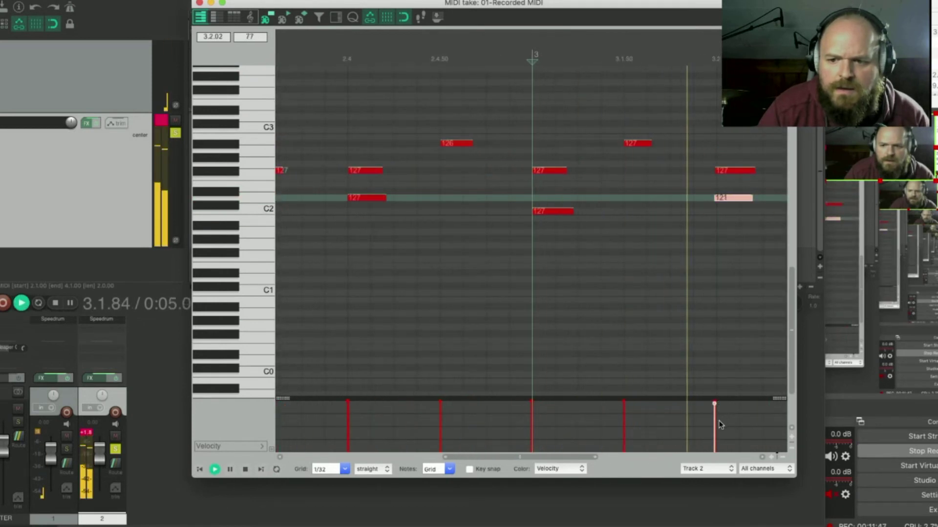
pyautogui.scroll(-3, 659, 417)
pyautogui.scroll(-4, 608, 415)
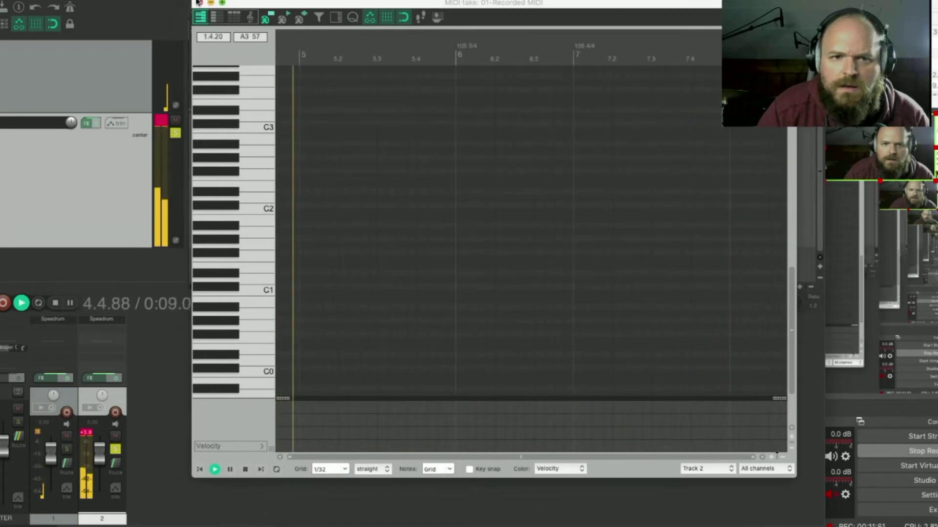
pyautogui.press('Escape')
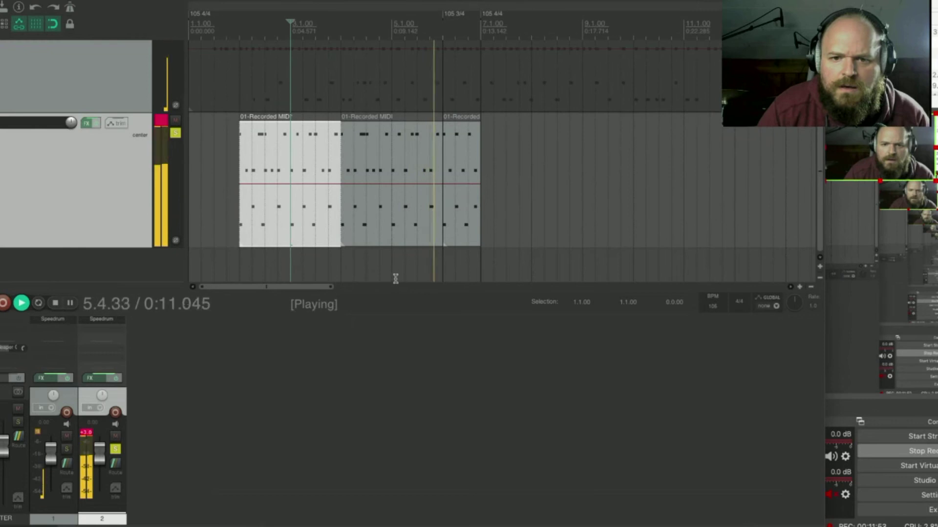
pyautogui.press('space')
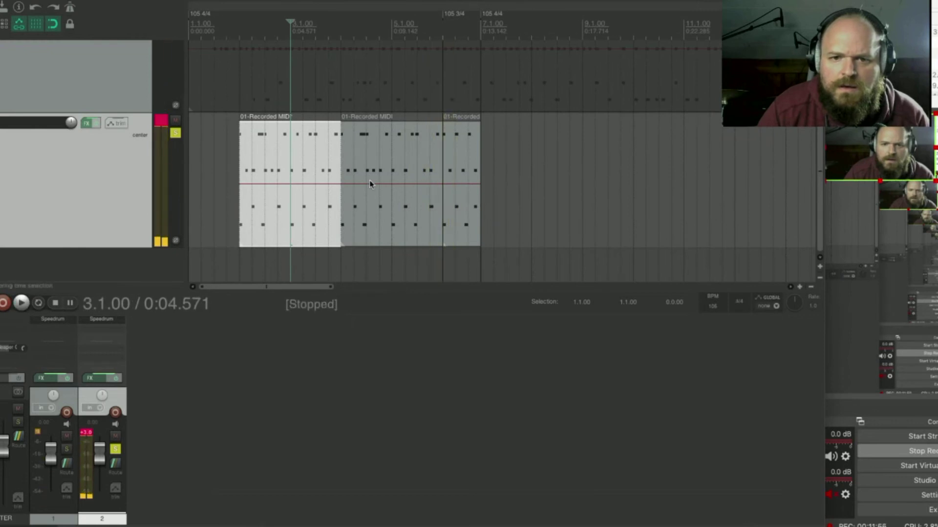
# - Open the second MIDI item in the MIDI editor and play its pattern from measure 5
pyautogui.doubleClick(393, 201)
pyautogui.scroll(4, 594, 274)
pyautogui.scroll(2, 592, 279)
pyautogui.press('space')
pyautogui.press('space')
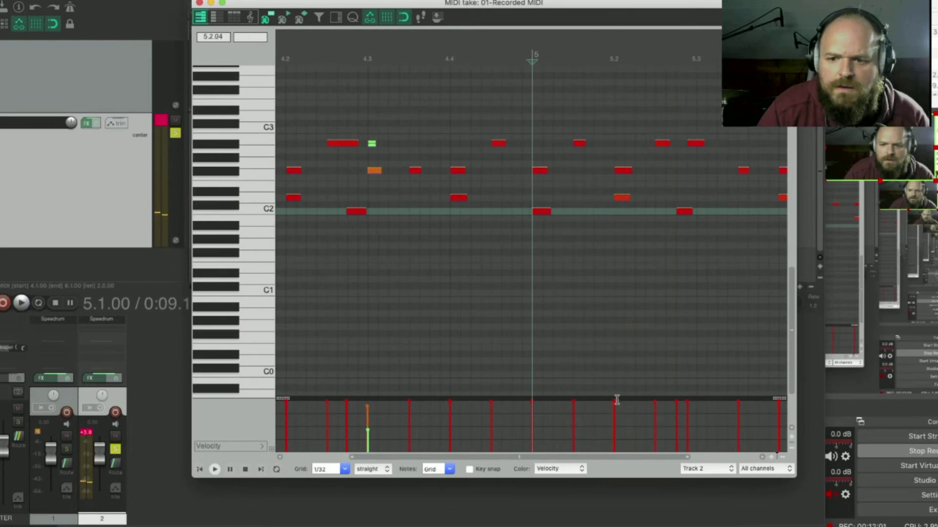
# - Set the velocity of the F#2 note at 5.2 to 127 and play back from measure 5
pyautogui.moveTo(614, 402); pyautogui.dragTo(613, 410)
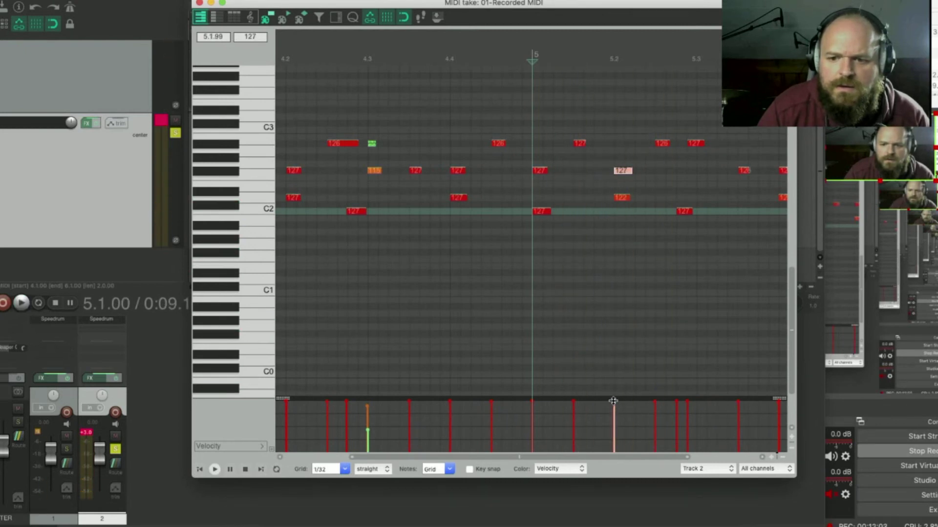
pyautogui.press('space')
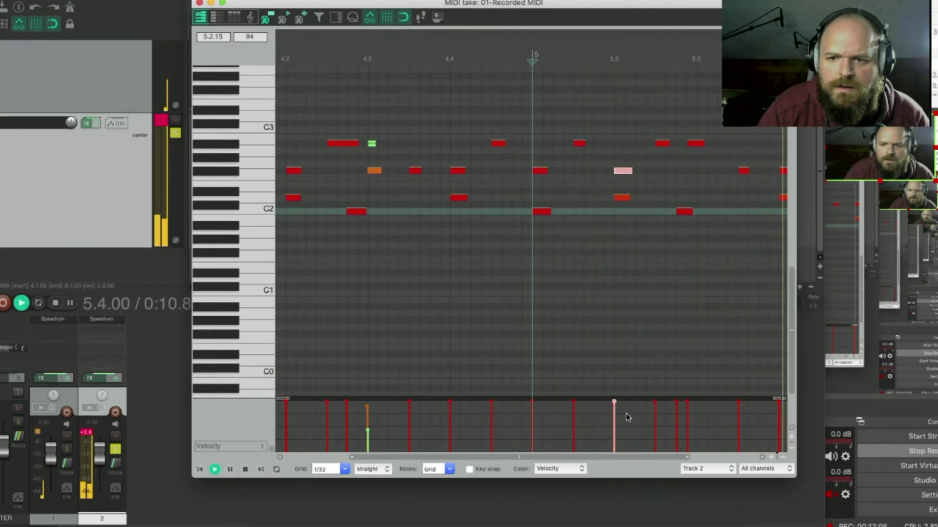
pyautogui.scroll(-4, 549, 276)
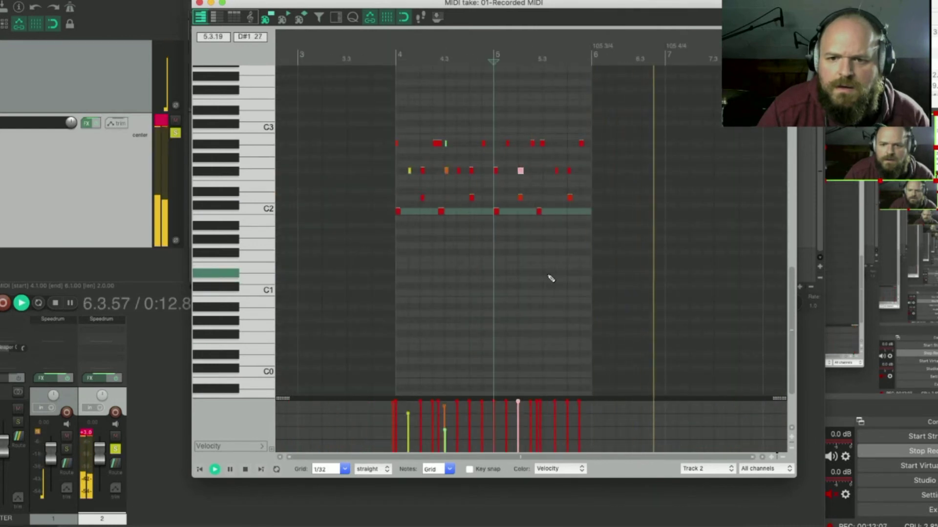
pyautogui.press('space')
# - Set the velocity of the D2 note at 5.2 to 127, listen from measure 5 and close the MIDI editor
pyautogui.click(520, 197)
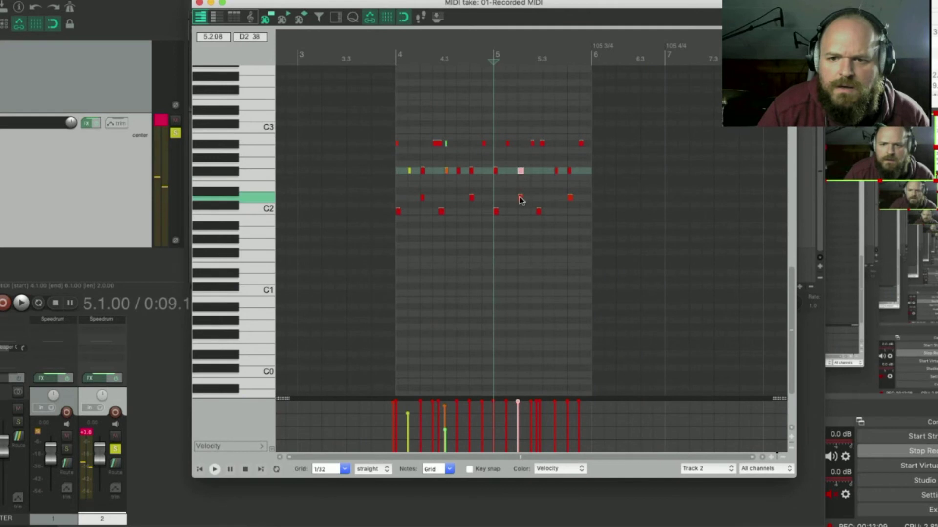
pyautogui.scroll(5, 530, 430)
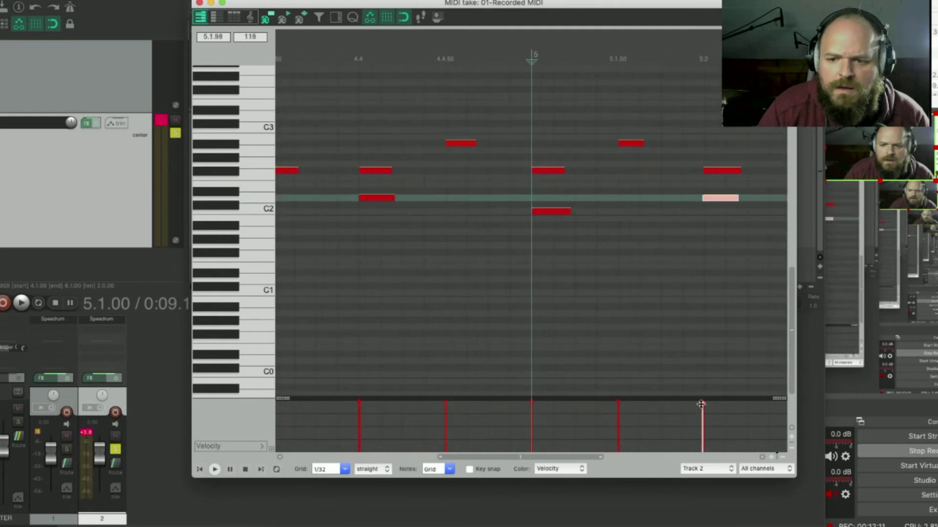
pyautogui.press('space')
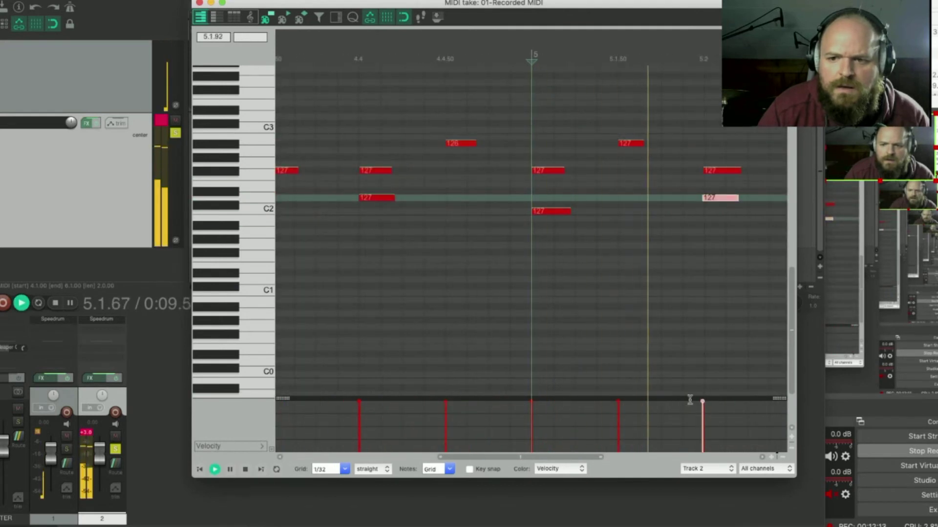
pyautogui.scroll(-3, 651, 396)
pyautogui.scroll(-2, 561, 384)
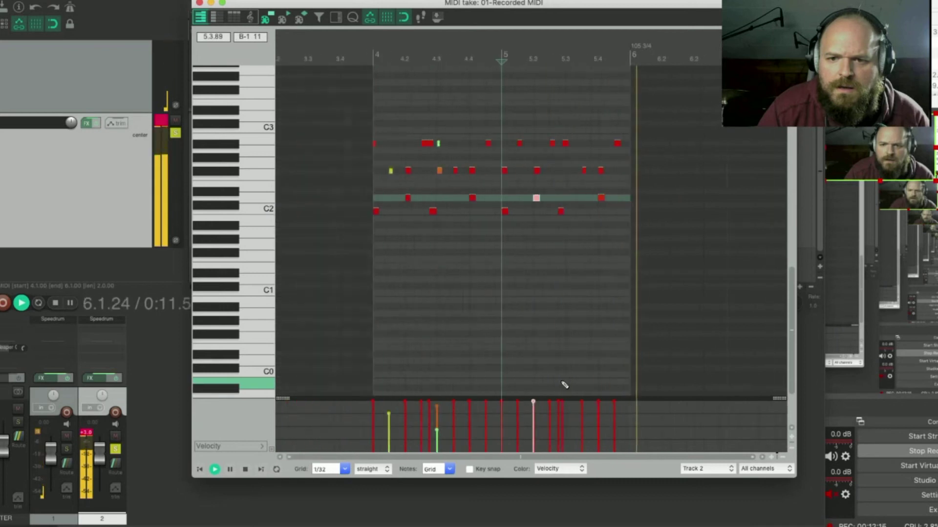
pyautogui.scroll(-4, 561, 382)
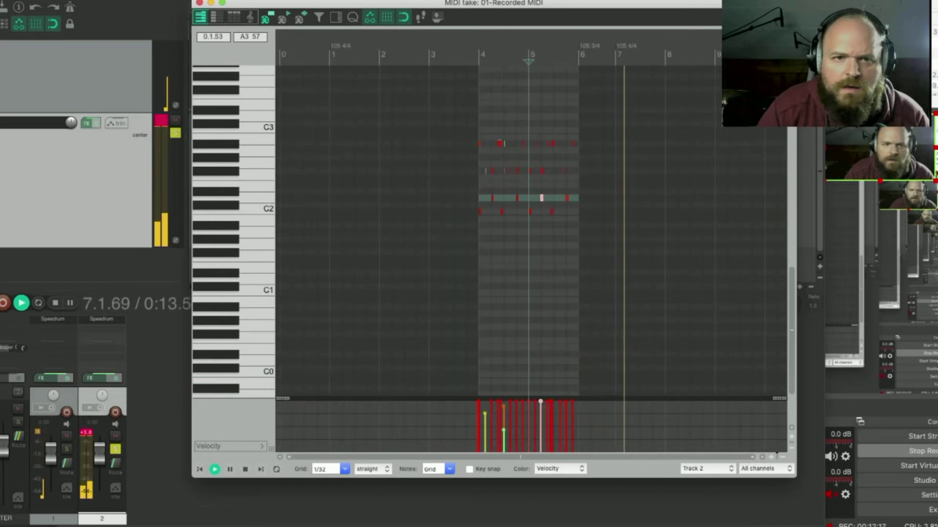
pyautogui.click(199, 2)
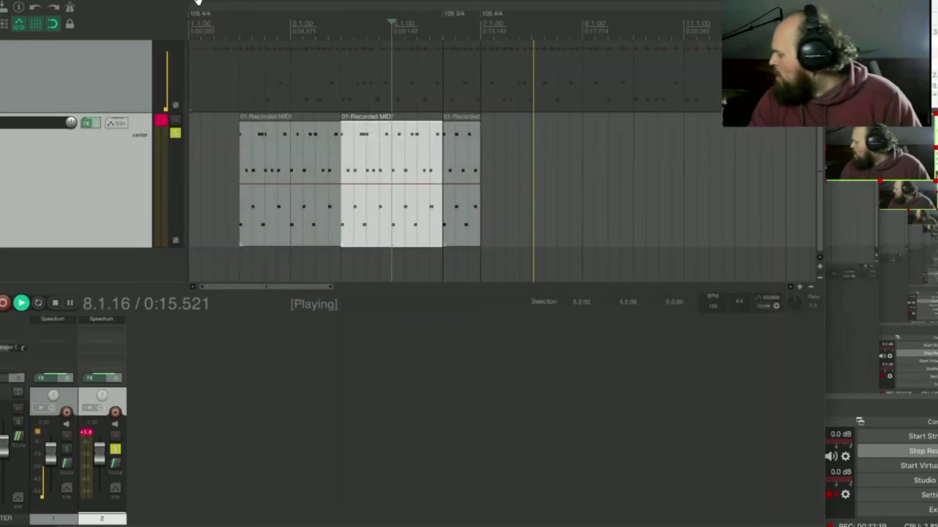
# - Play the arrangement repeatedly from measure 5 to check the transition into the 3/4 measure
pyautogui.press('space')
pyautogui.press('space')
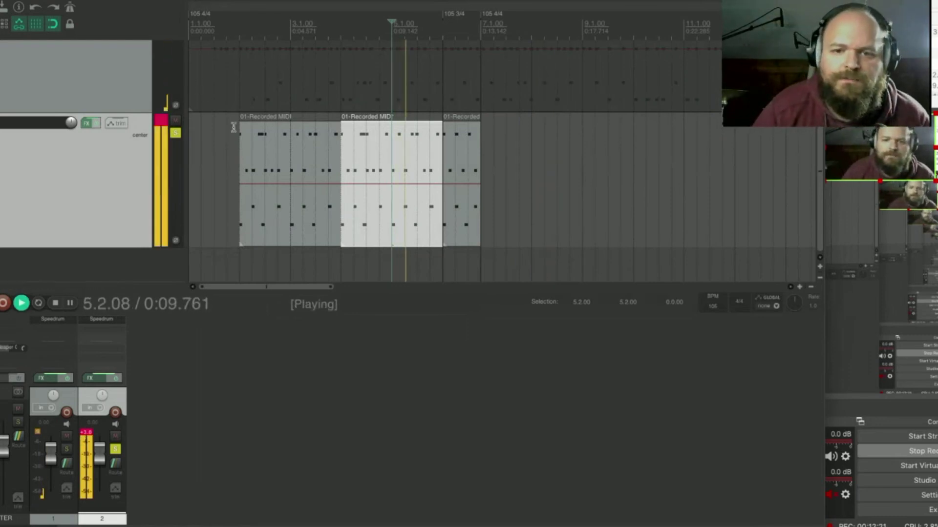
pyautogui.scroll(2, 275, 205)
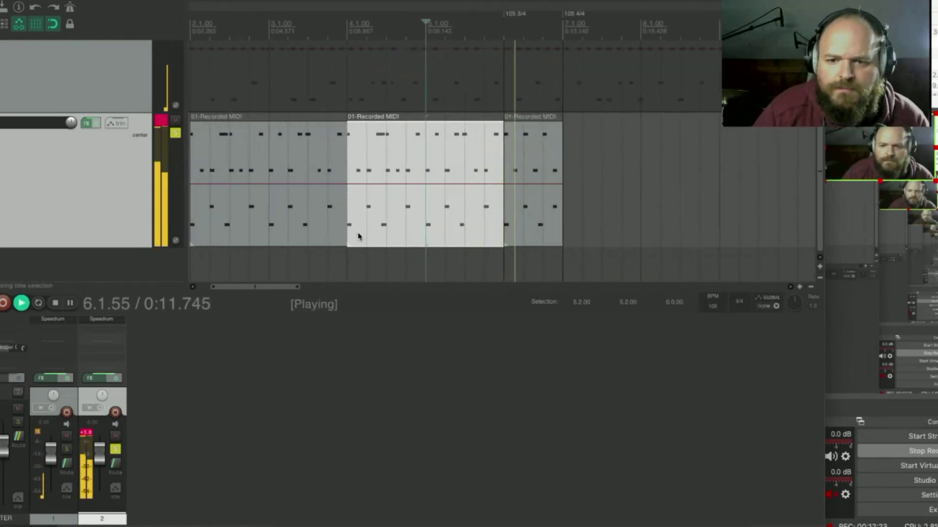
pyautogui.press('space')
pyautogui.press('space')
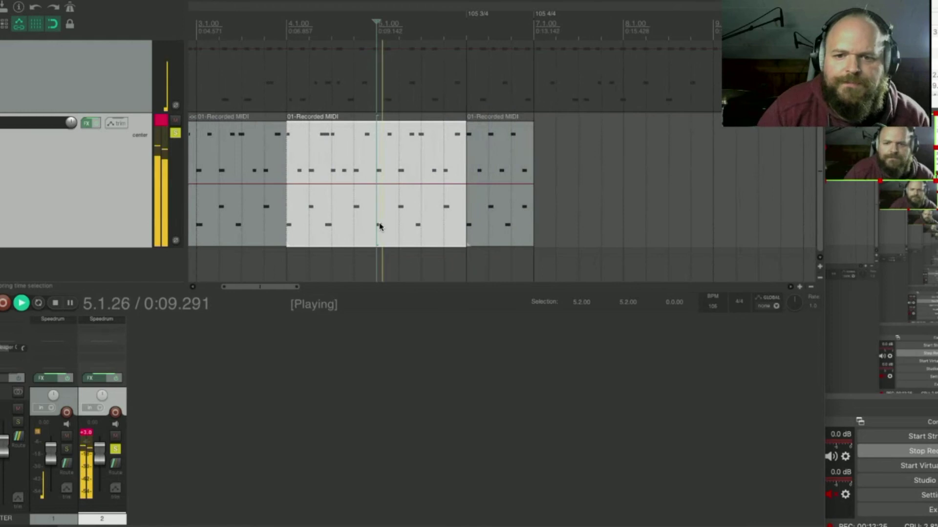
pyautogui.scroll(-1, 380, 226)
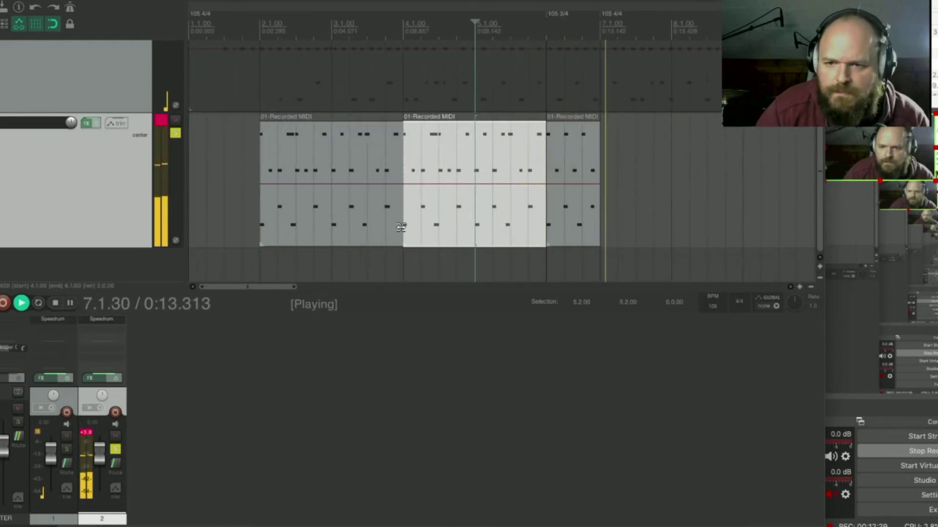
pyautogui.press('space')
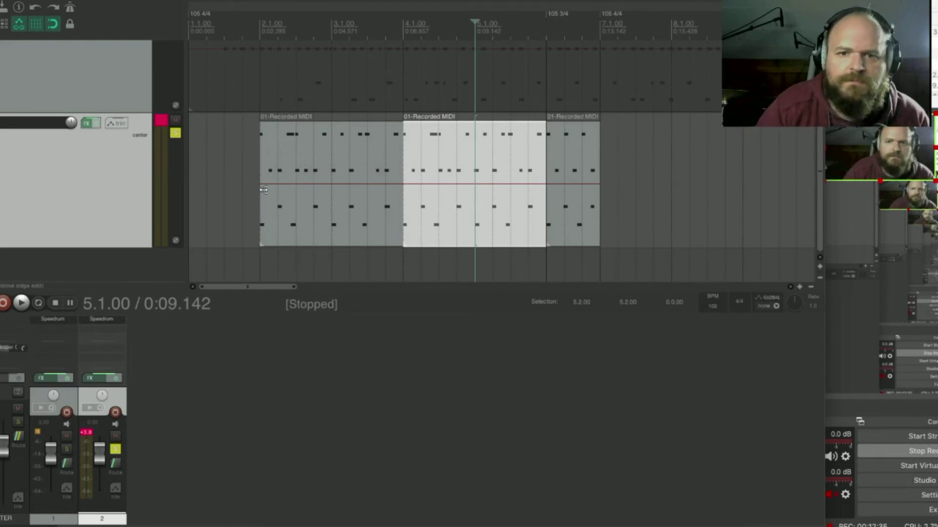
# - Glue the three recorded MIDI items on track 2 into one item and play it back
pyautogui.moveTo(267, 161); pyautogui.dragTo(588, 241)
pyautogui.rightClick(551, 225)
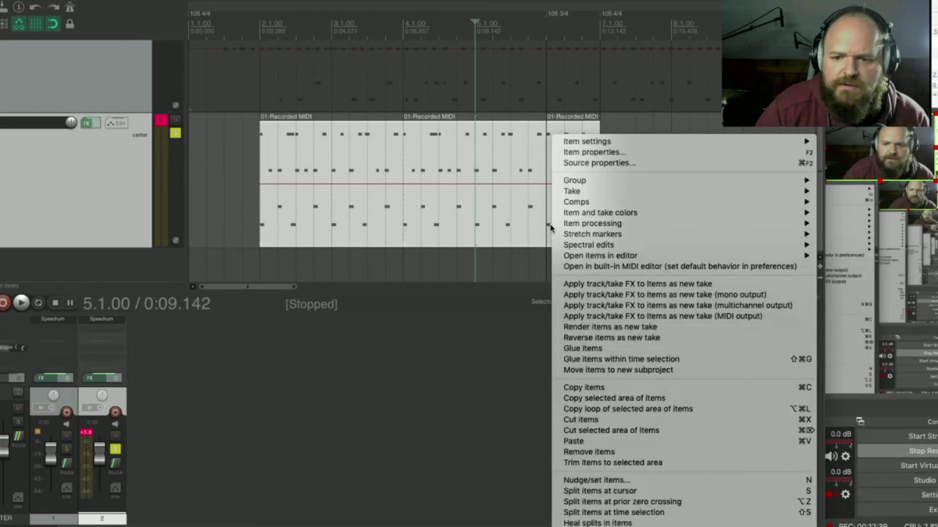
pyautogui.click(598, 351)
pyautogui.moveTo(491, 229)
pyautogui.mouseDown()
pyautogui.moveTo(460, 227)
pyautogui.moveTo(493, 230)
pyautogui.mouseUp()
pyautogui.press('space')
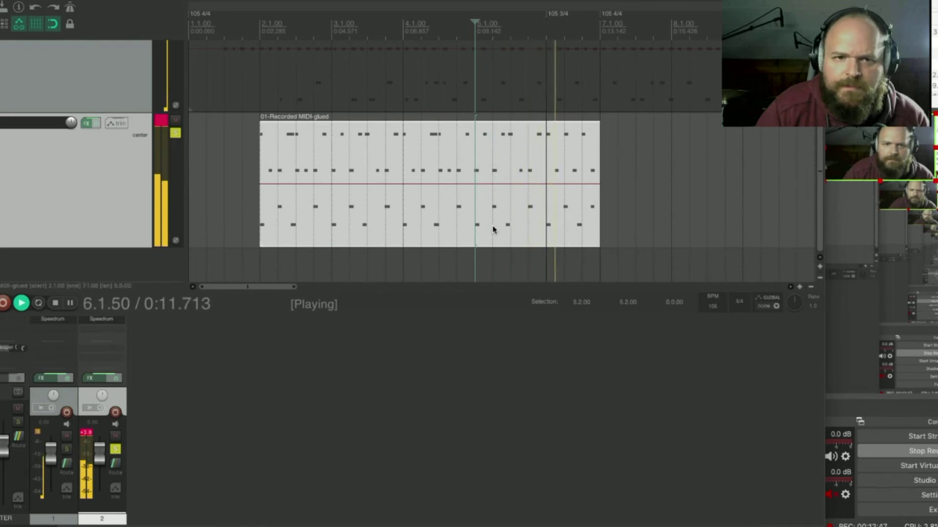
pyautogui.press('space')
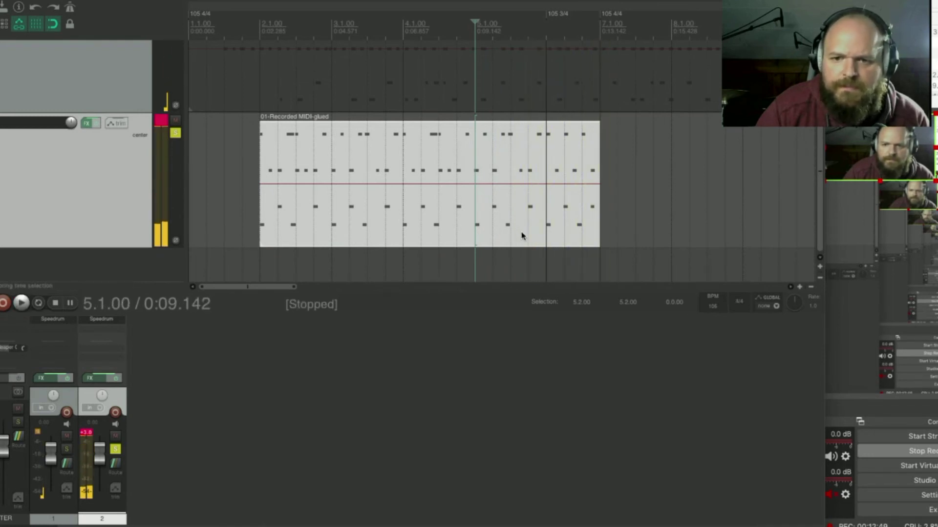
pyautogui.press('space')
pyautogui.press('space')
# - Open the glued item in the MIDI editor and play its pattern from the start of measure 2
pyautogui.doubleClick(320, 229)
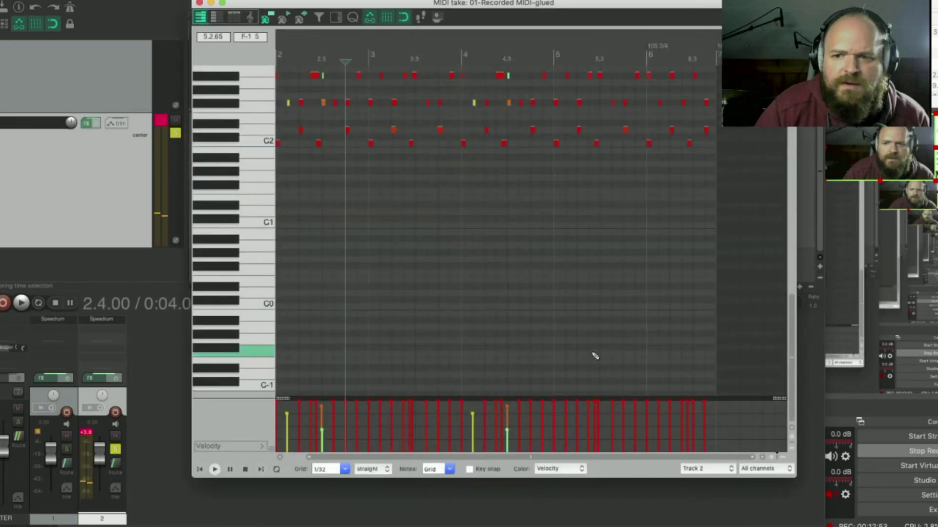
pyautogui.scroll(4, 792, 330)
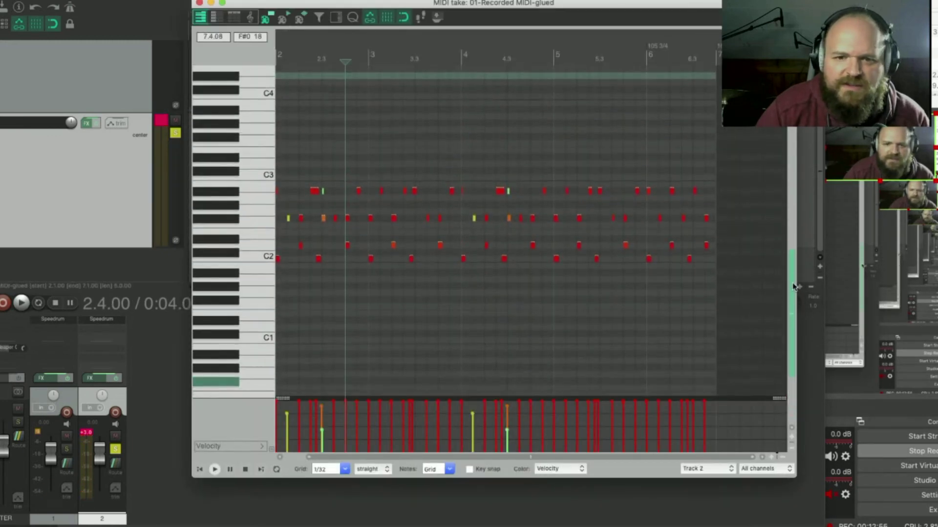
pyautogui.scroll(3, 403, 310)
pyautogui.scroll(2, 446, 310)
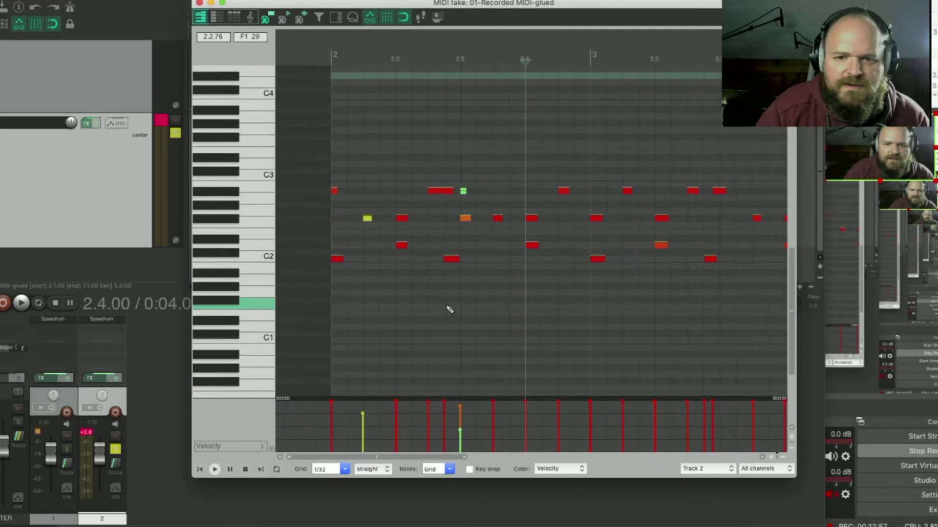
pyautogui.click(328, 58)
pyautogui.press('space')
pyautogui.press('space')
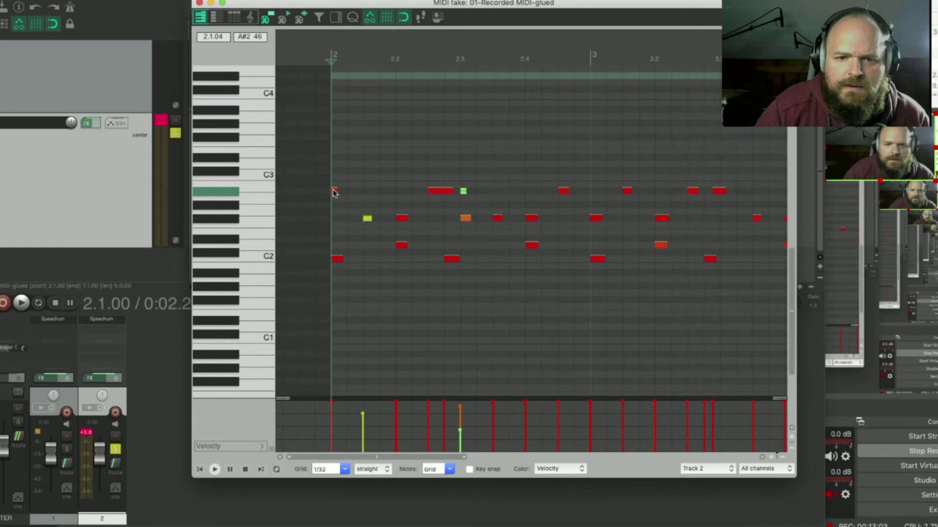
# - Place the edit cursor at 2.1.25 and check the project's Snap/Grid Settings
pyautogui.click(350, 222)
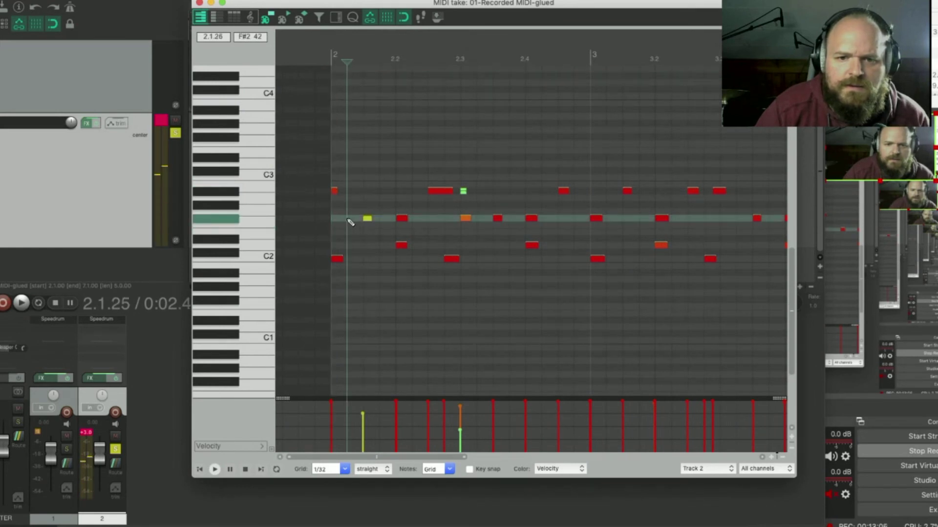
pyautogui.rightClick(404, 20)
pyautogui.click(404, 21)
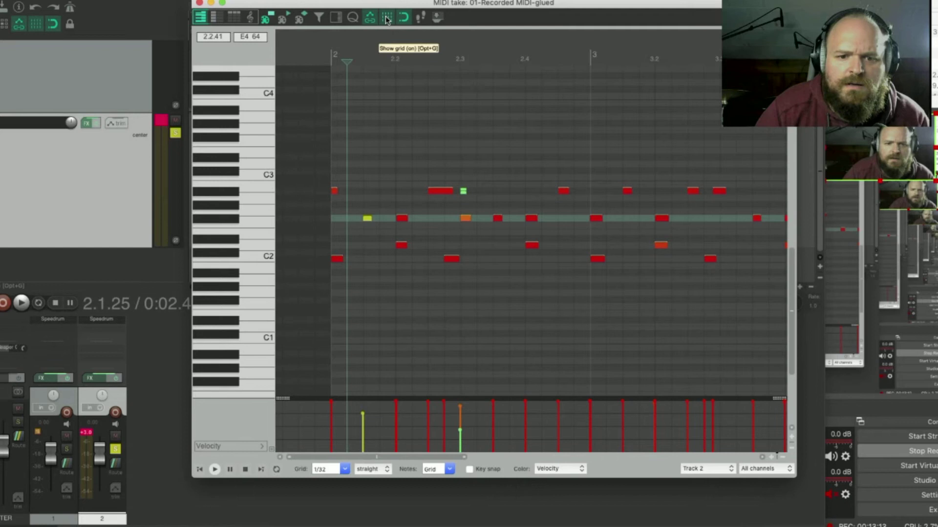
pyautogui.rightClick(39, 29)
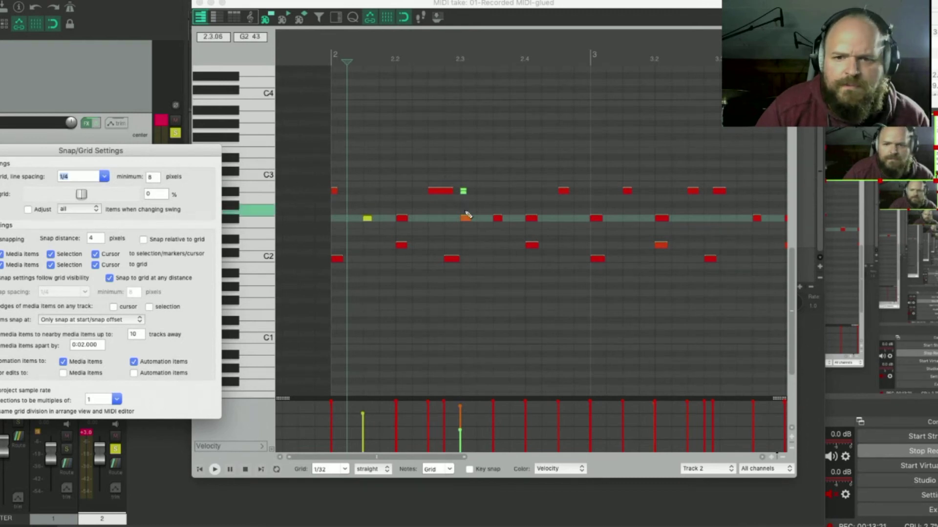
pyautogui.press('Escape')
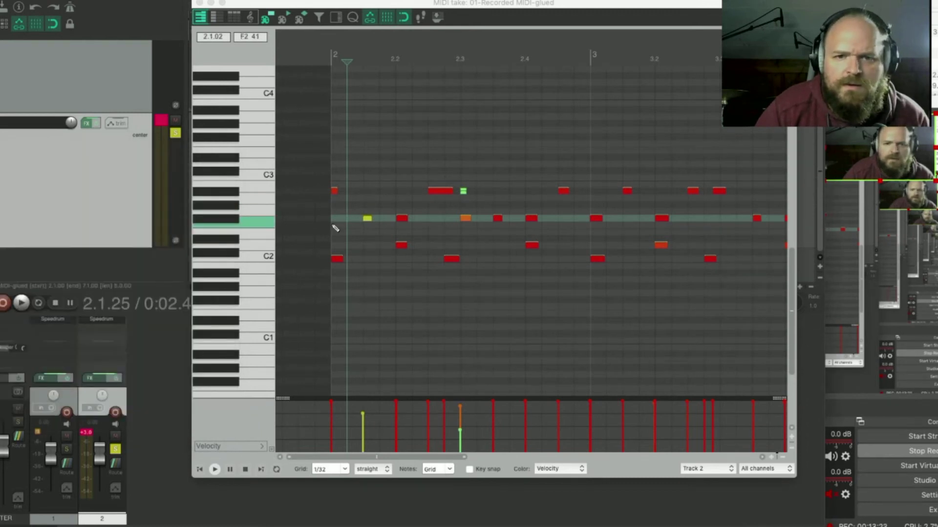
# - Play the glued pattern from 2.1.25 into measure 3 to check its hi-hat notes
pyautogui.scroll(3, 339, 224)
pyautogui.scroll(-5, 459, 233)
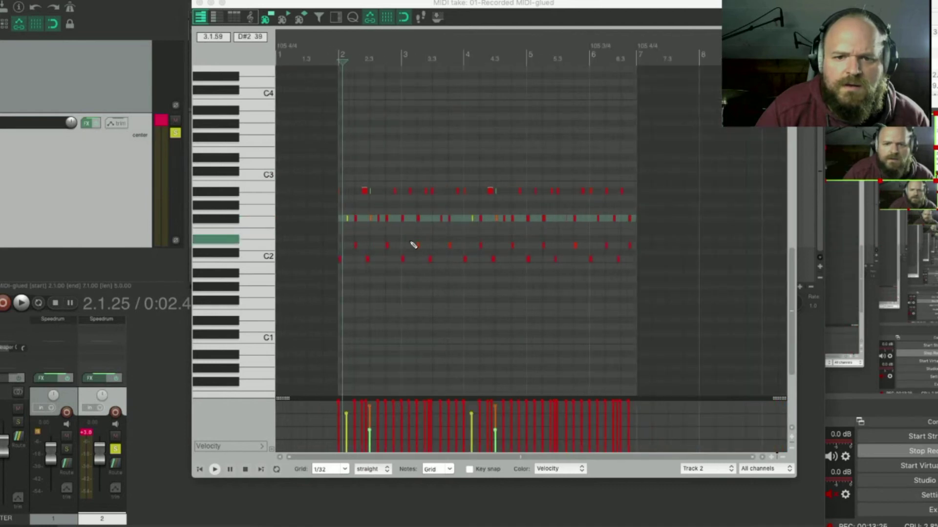
pyautogui.scroll(3, 391, 239)
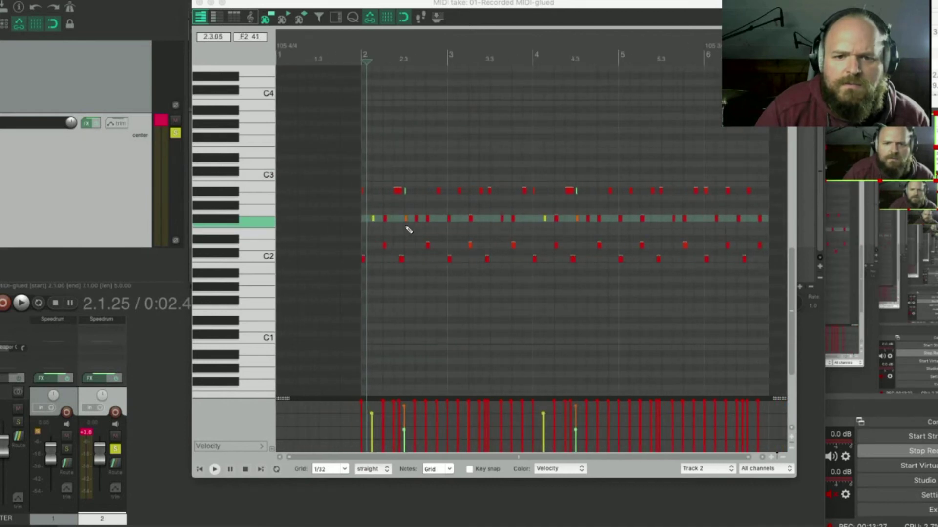
pyautogui.press('space')
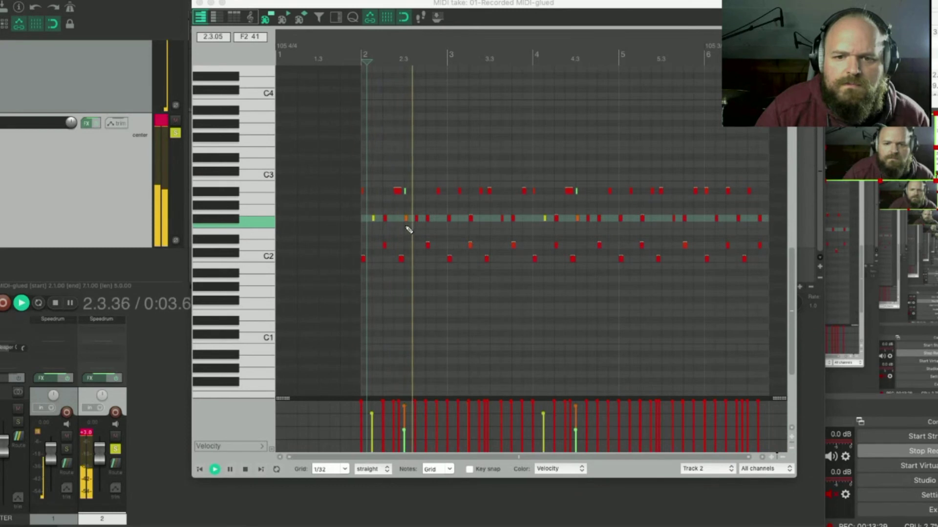
pyautogui.scroll(2, 408, 230)
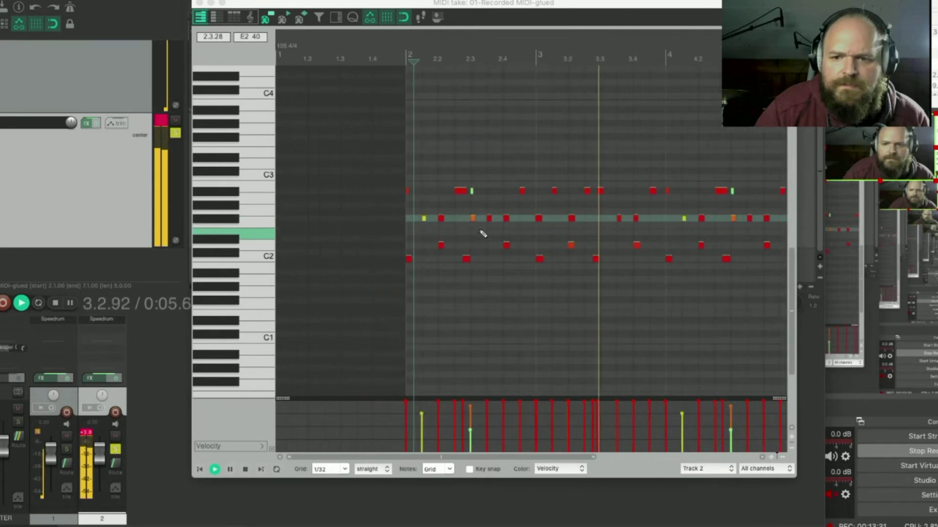
pyautogui.press('space')
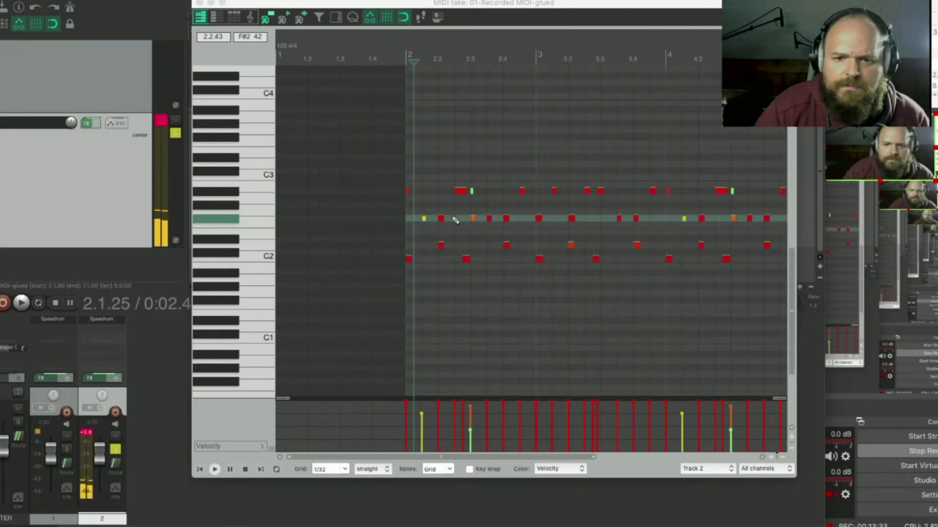
# - Remove the soft A#2 note at 2.3 and move the A#2 notes at 2.1 and 2.2.50 down to F#2
pyautogui.moveTo(459, 188); pyautogui.dragTo(459, 215)
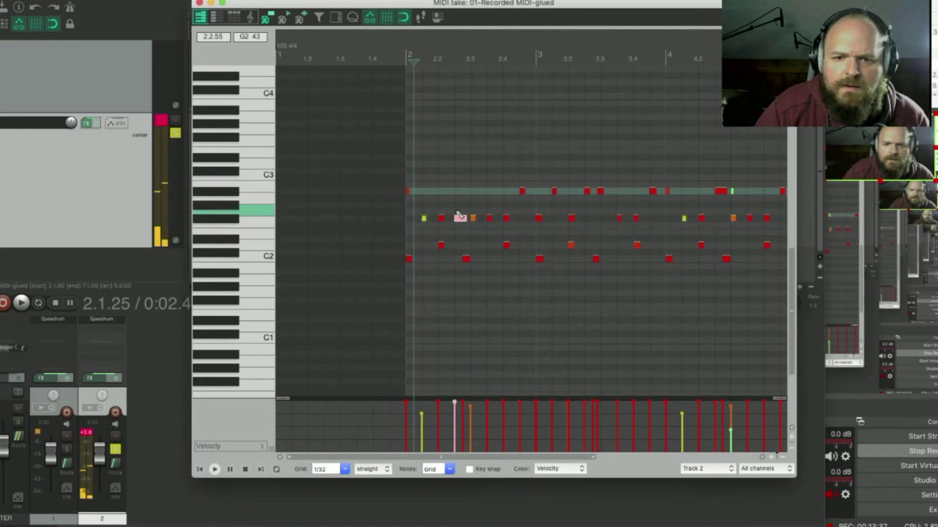
pyautogui.moveTo(408, 192); pyautogui.dragTo(407, 218)
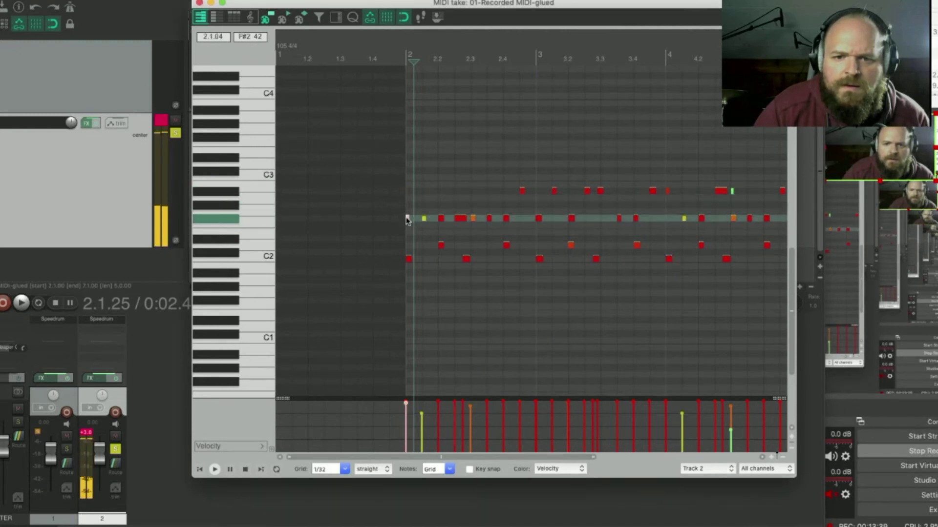
pyautogui.press('space')
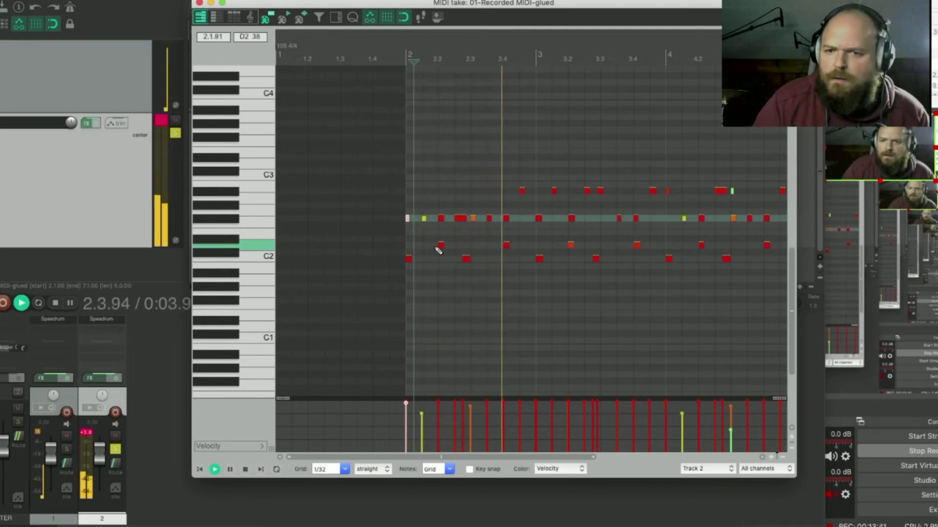
pyautogui.press('space')
# - Move the A#2 notes between 2.4.50 and 4.2.50 down to F#2, placing the one from 3.2.50 at 3.3
pyautogui.moveTo(521, 191); pyautogui.dragTo(521, 218)
pyautogui.moveTo(554, 192); pyautogui.dragTo(553, 218)
pyautogui.moveTo(588, 191); pyautogui.dragTo(603, 220)
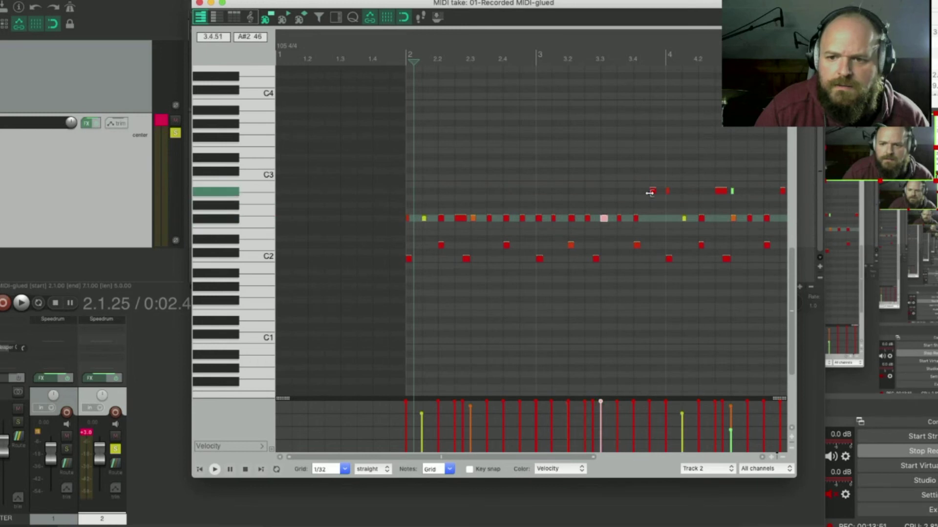
pyautogui.moveTo(652, 192); pyautogui.dragTo(665, 218)
pyautogui.click(667, 192)
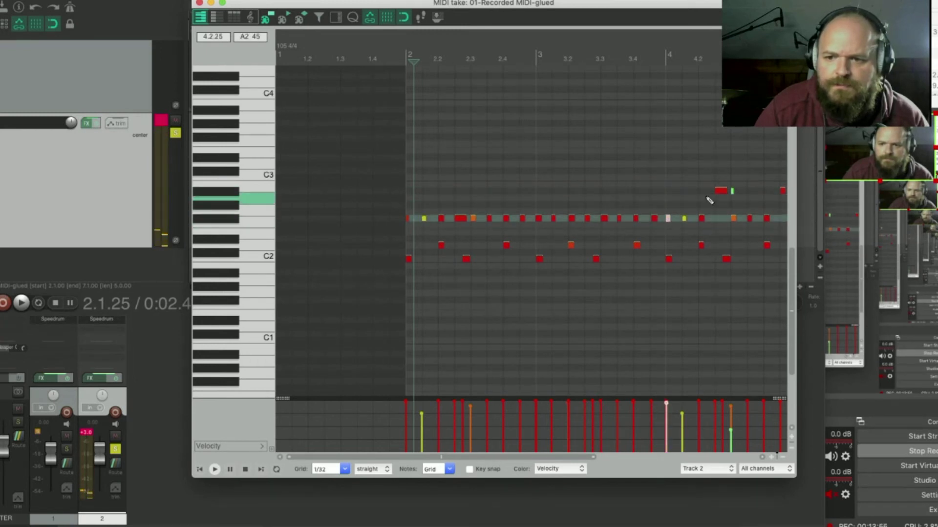
pyautogui.moveTo(721, 193); pyautogui.dragTo(719, 221)
# - Play the glued pattern from 2.1.25 through measure 4 to check its hi-hat notes
pyautogui.press('space')
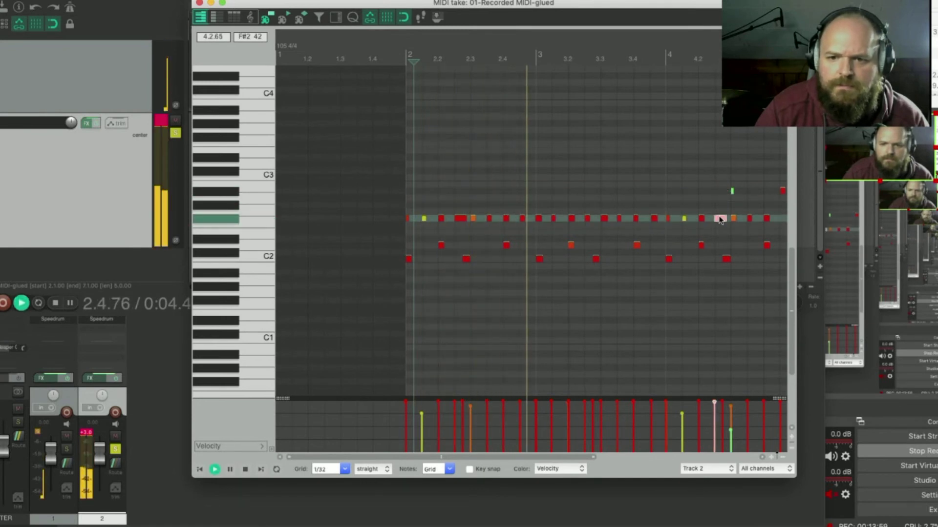
pyautogui.scroll(-4, 618, 250)
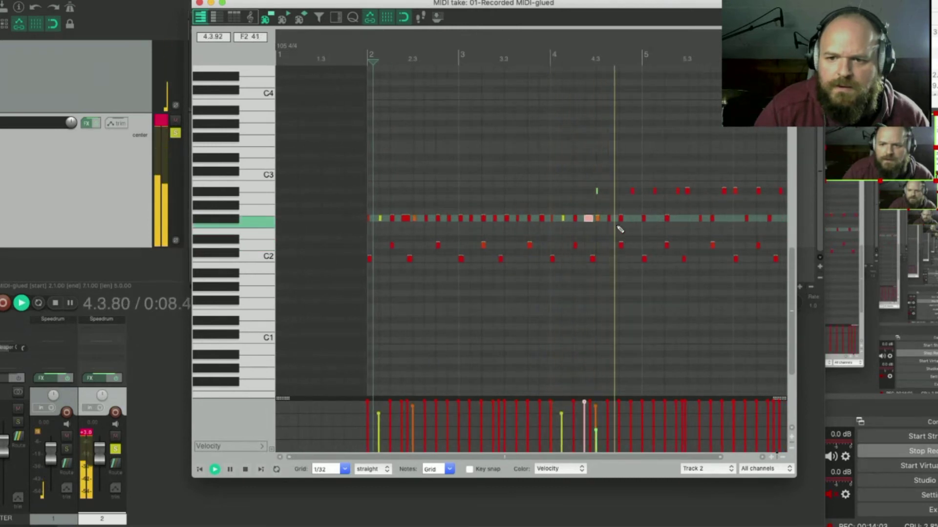
pyautogui.press('space')
# - Delete the soft A#2 note at 4.3 and place the edit cursor at 4.2.75
pyautogui.click(596, 191)
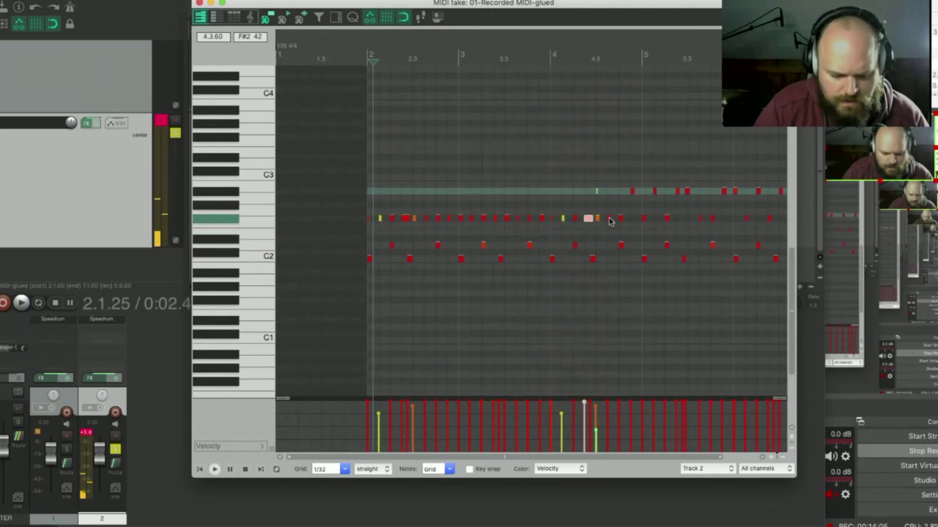
pyautogui.click(594, 122)
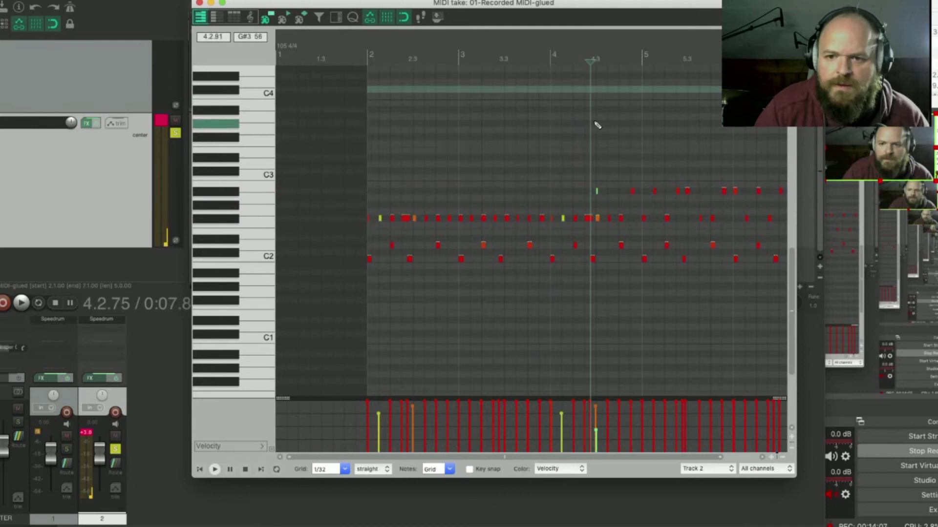
pyautogui.scroll(5, 609, 210)
pyautogui.click(575, 193)
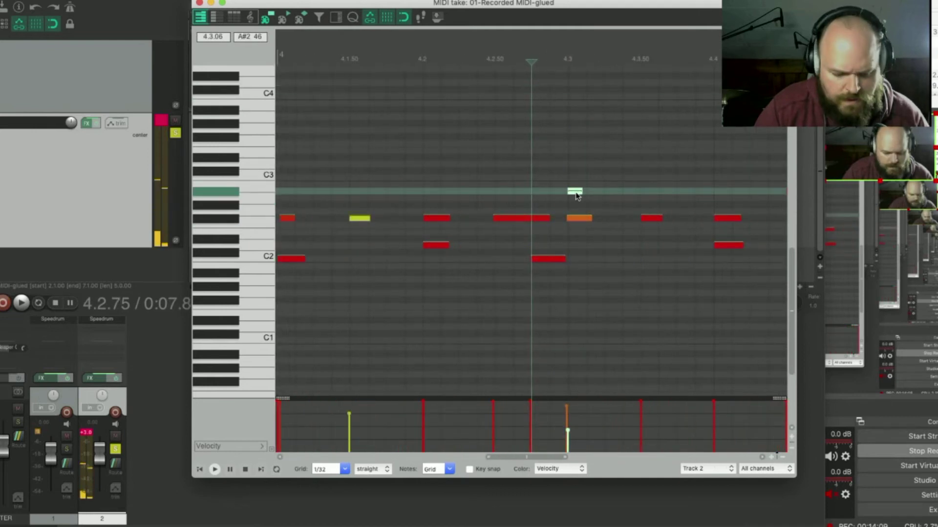
# - Play the pattern from 4.2.75 and again from 4.2.38 up to measure 6 to check its hi-hat notes
pyautogui.press('space')
pyautogui.scroll(-3, 581, 259)
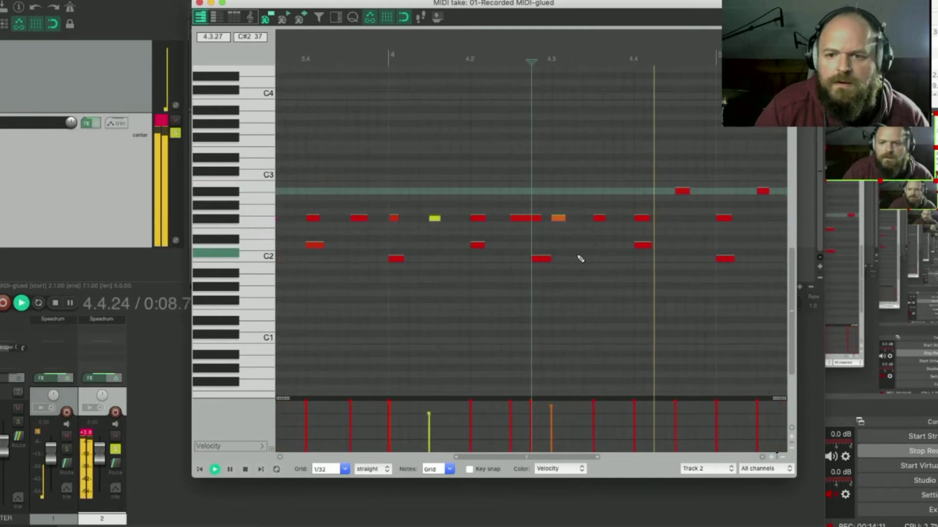
pyautogui.click(497, 55)
pyautogui.scroll(-3, 611, 261)
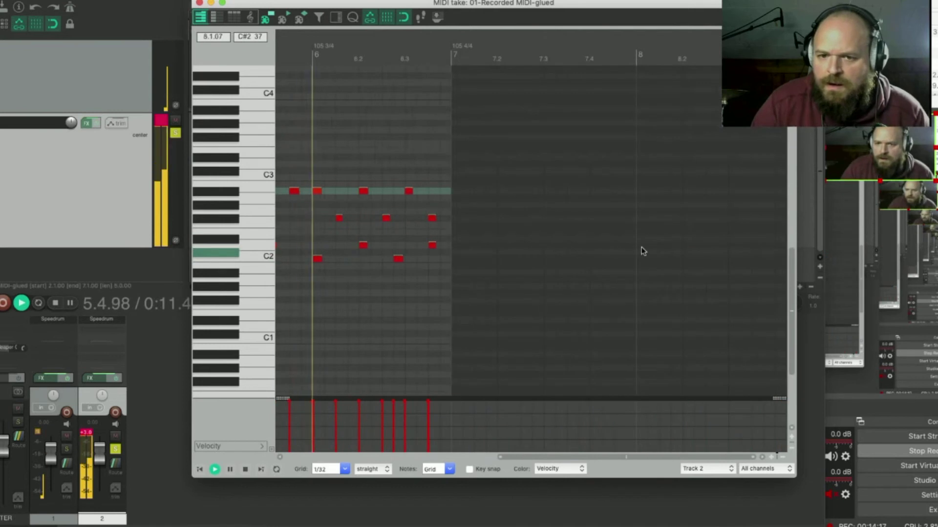
pyautogui.press('space')
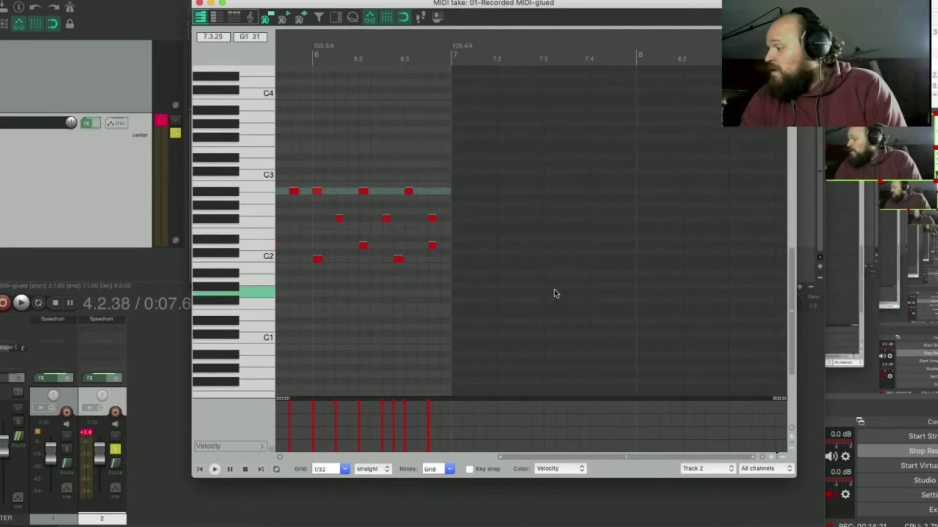
# - Move the remaining A#2 notes from 4.4.50 through 6.3 down to F#2
pyautogui.scroll(5, 556, 285)
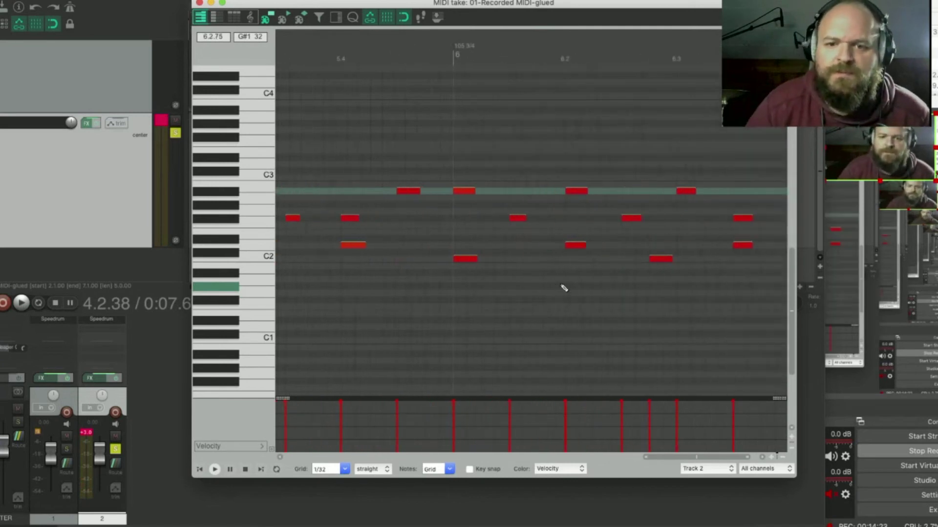
pyautogui.scroll(-6, 461, 284)
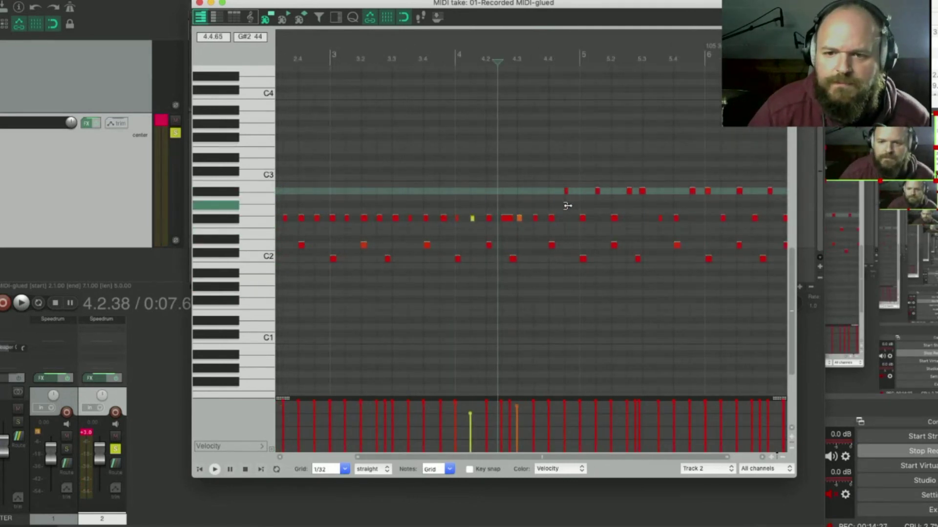
pyautogui.moveTo(565, 191); pyautogui.dragTo(565, 218)
pyautogui.moveTo(597, 191); pyautogui.dragTo(596, 219)
pyautogui.moveTo(628, 190); pyautogui.dragTo(643, 220)
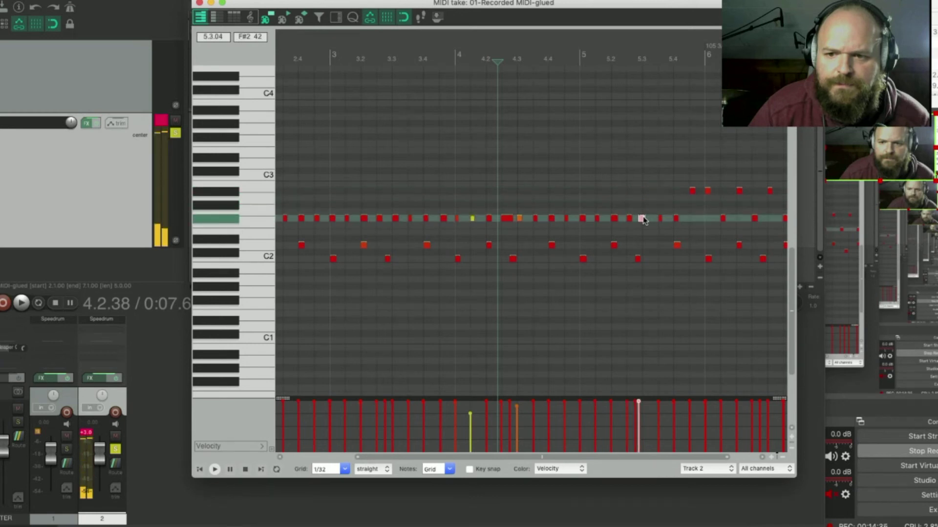
pyautogui.moveTo(692, 192); pyautogui.dragTo(769, 219)
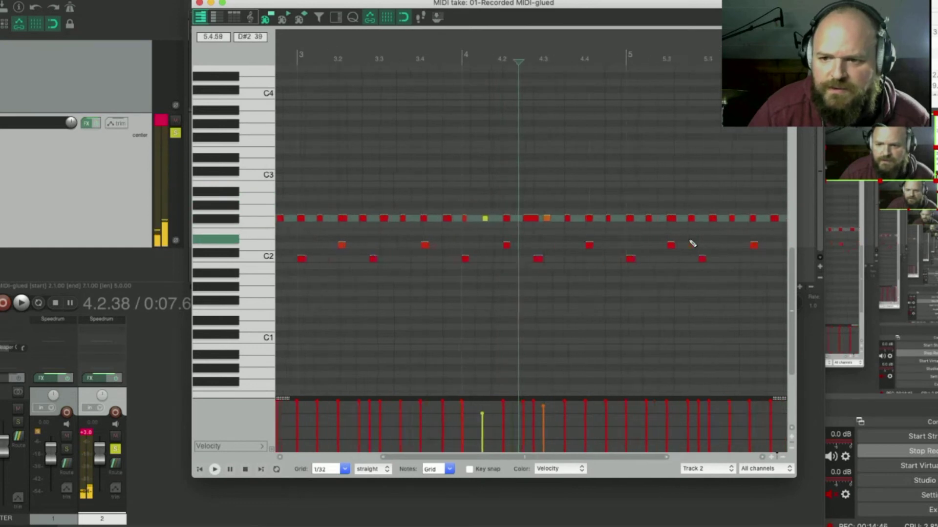
# - Place the edit cursor at 2.1.00 and play the edited pattern into the 3/4 measure
pyautogui.scroll(-4, 690, 245)
pyautogui.scroll(3, 582, 241)
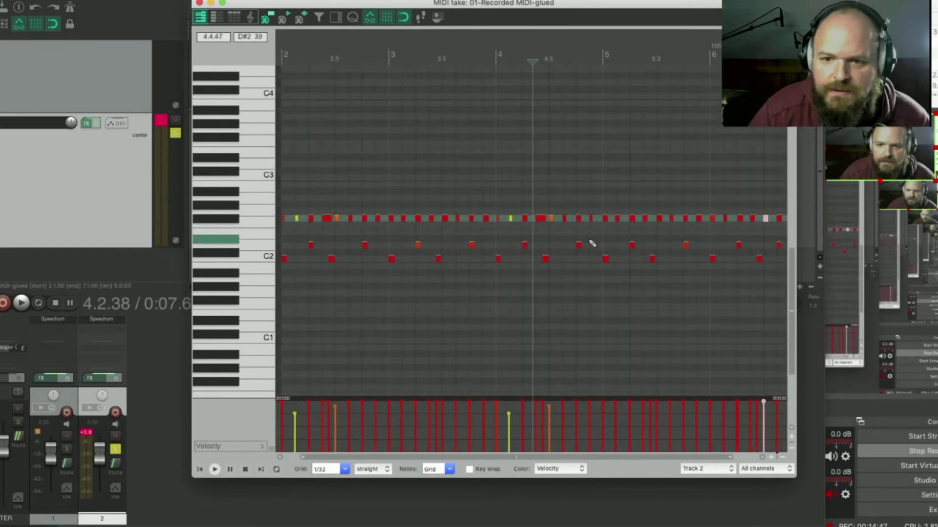
pyautogui.scroll(-2, 458, 221)
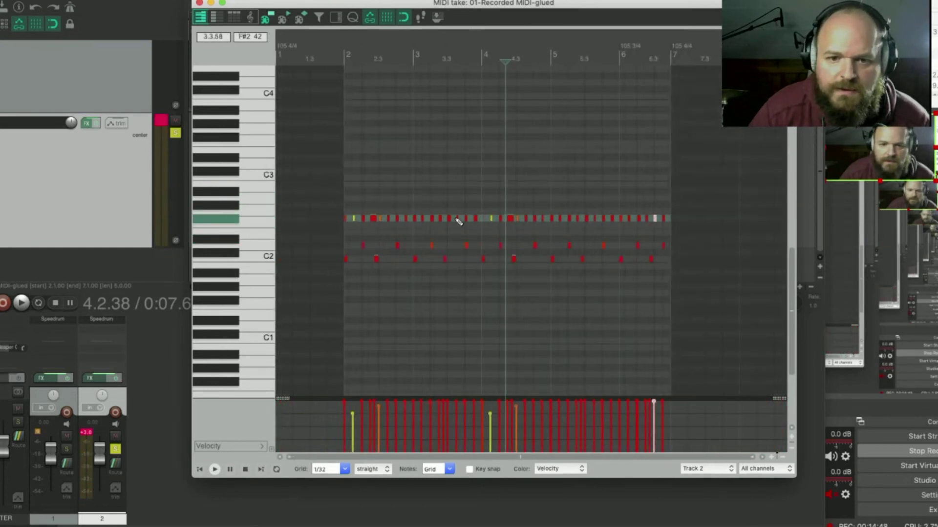
pyautogui.click(344, 58)
pyautogui.press('space')
pyautogui.scroll(5, 415, 232)
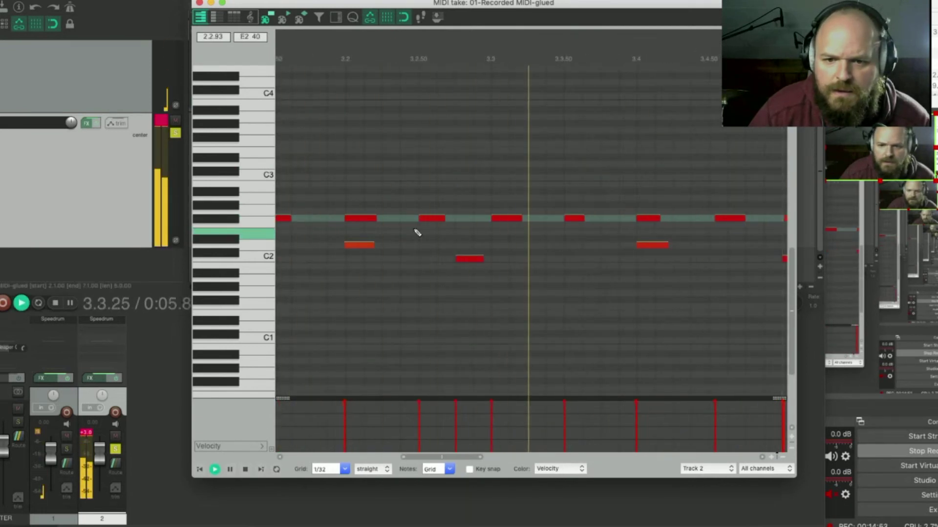
pyautogui.scroll(-3, 417, 233)
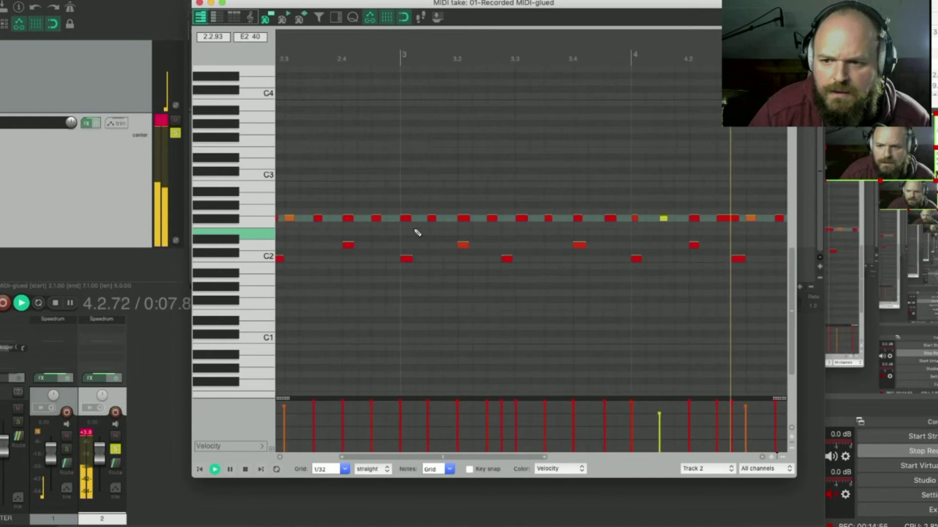
pyautogui.scroll(-3, 417, 233)
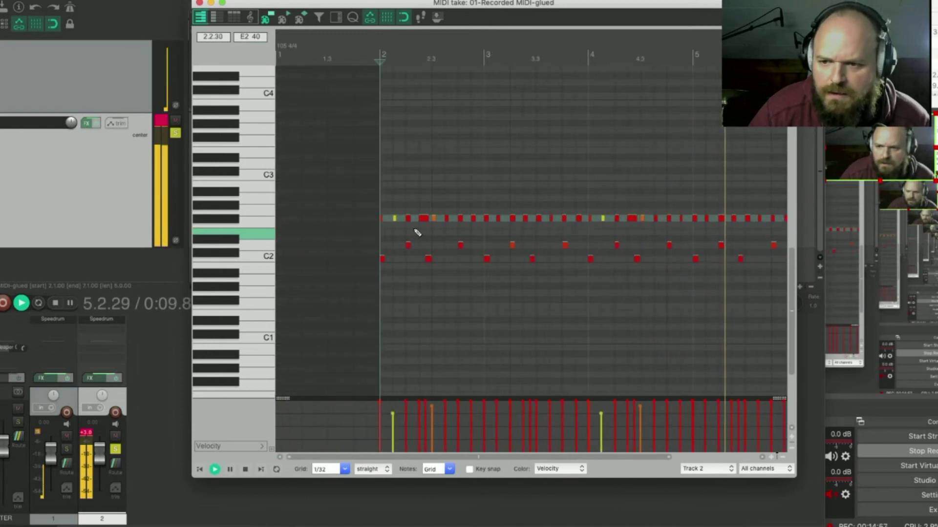
pyautogui.scroll(-3, 417, 233)
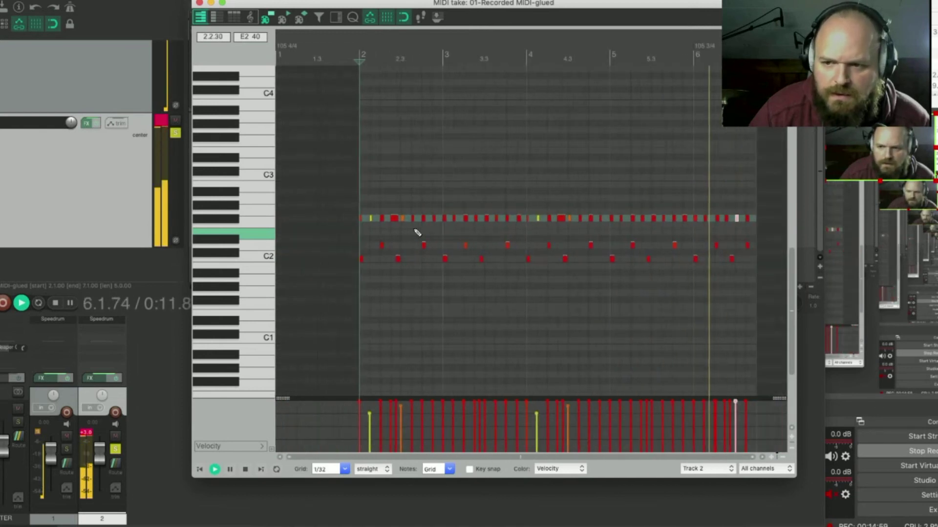
pyautogui.press('space')
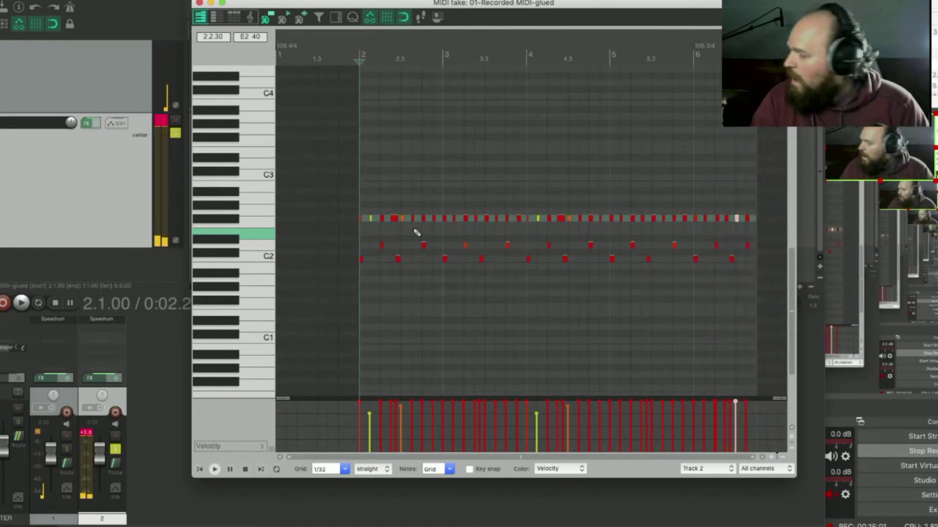
# - Replay the pattern from 2.1.00 through the 3/4 measure, resetting track 2's peak level indicator during playback
pyautogui.press('space')
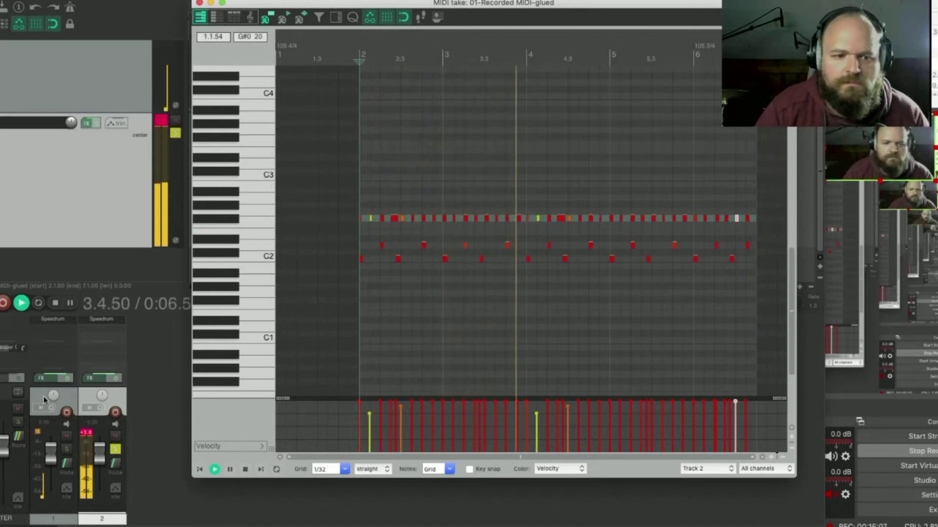
pyautogui.click(94, 429)
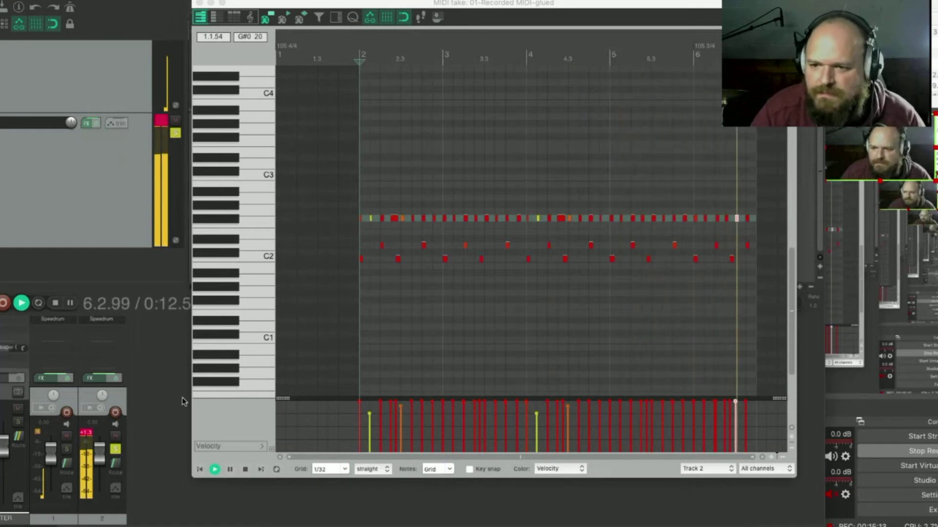
pyautogui.press('space')
pyautogui.scroll(-1, 454, 309)
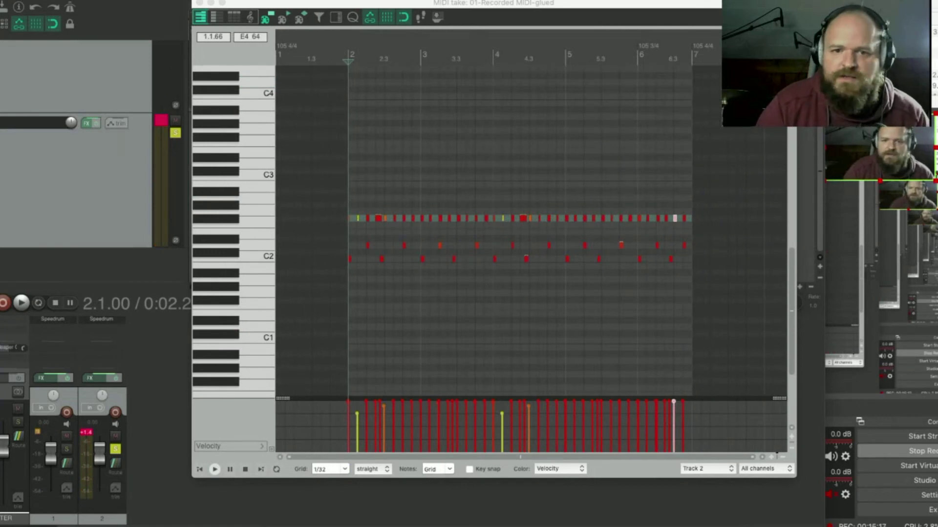
# - Close the MIDI editor and duplicate the glued item on track 2 directly after itself at 7.1.00
pyautogui.click(199, 3)
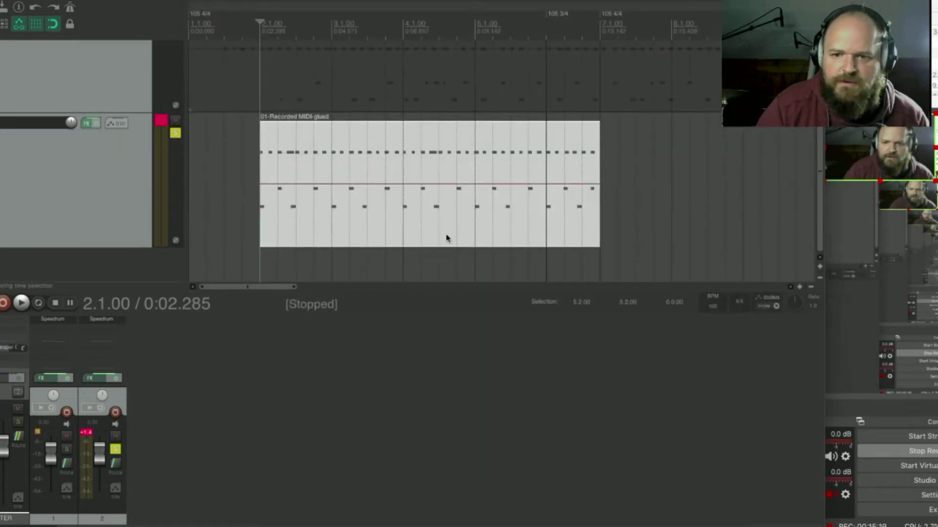
pyautogui.scroll(-3, 483, 230)
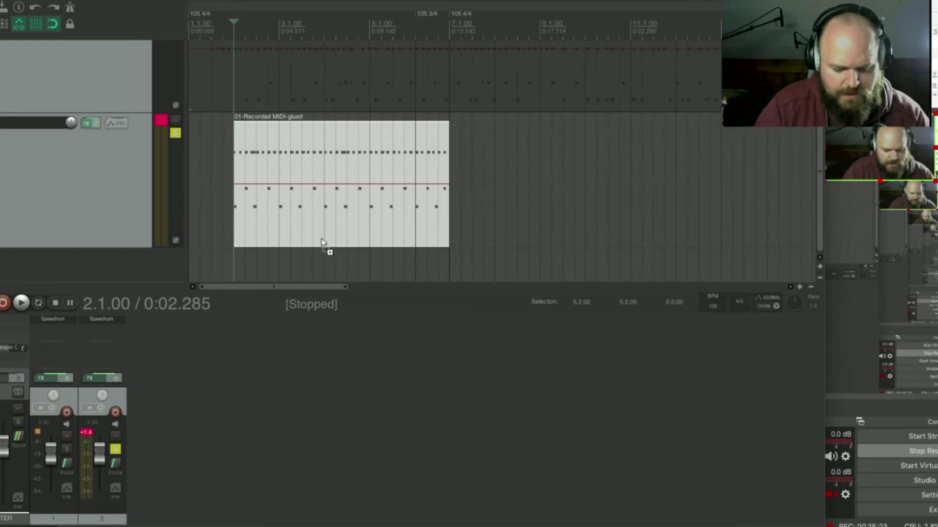
pyautogui.click(450, 218)
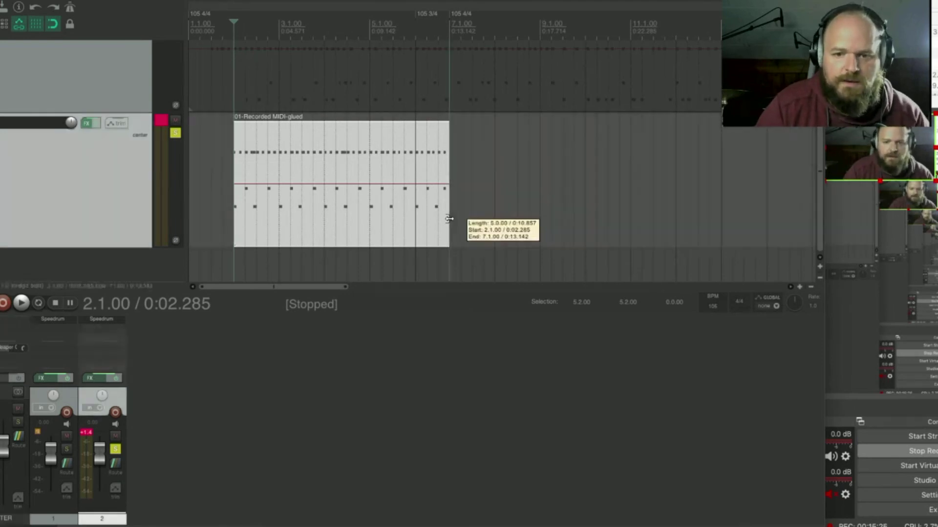
pyautogui.hotkey('ctrl', 'd')
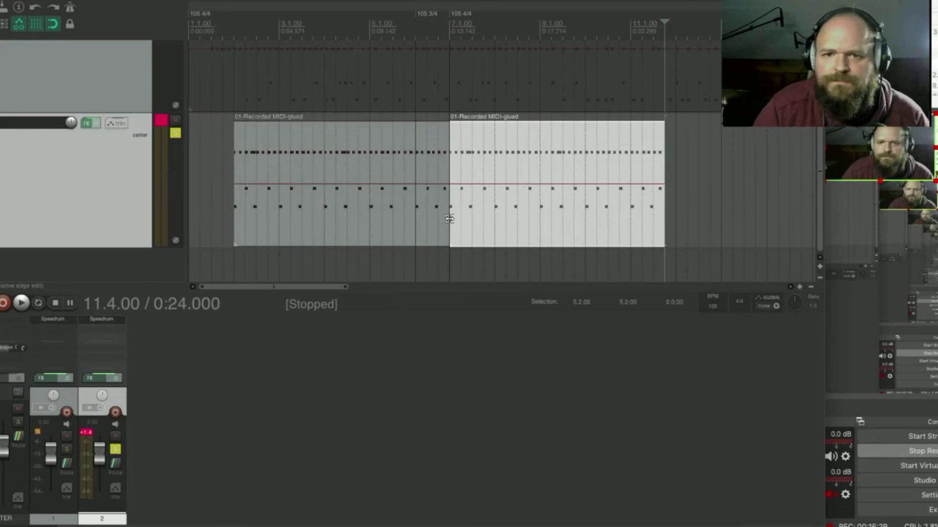
# - Play both glued items on track 2 from 2.1.00 into measure 11 to check the repeat
pyautogui.scroll(-5, 449, 219)
pyautogui.scroll(2, 445, 220)
pyautogui.click(214, 29)
pyautogui.press('space')
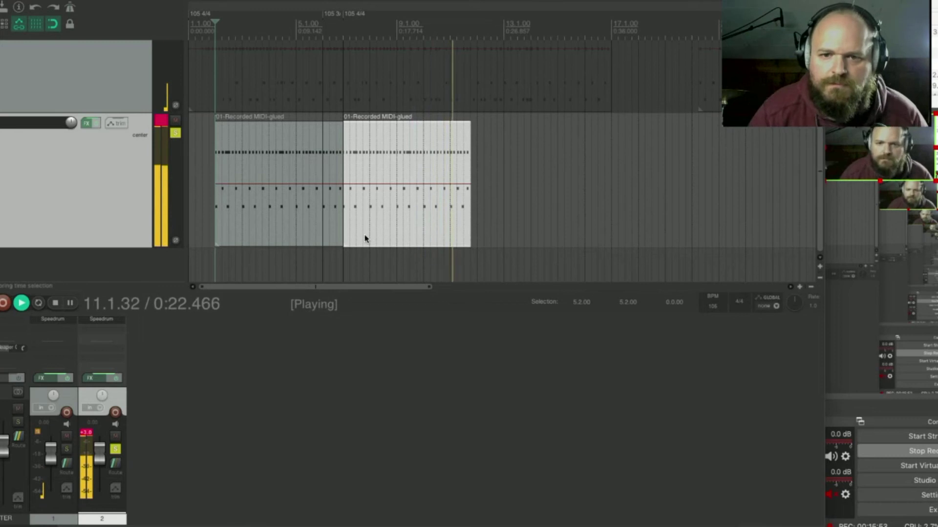
pyautogui.press('space')
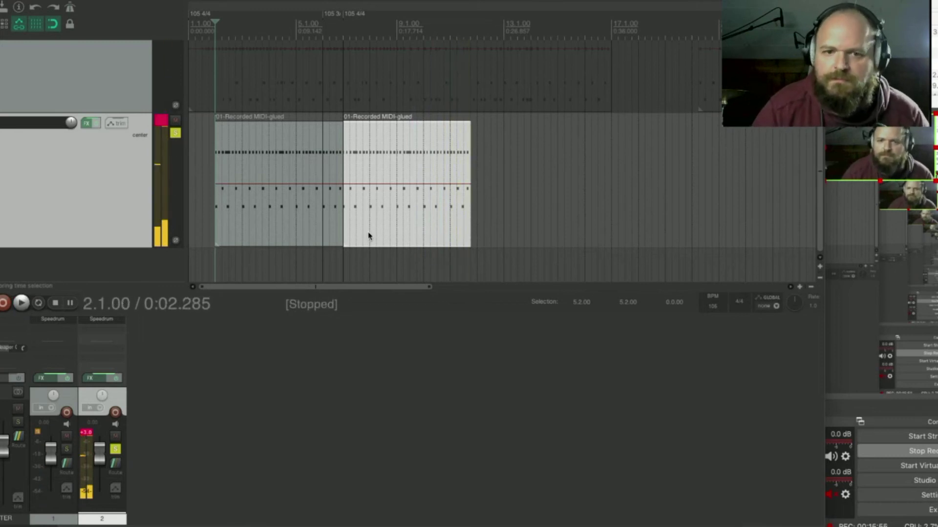
# - Append two more copies of the glued item on track 2, starting at 11.4.00 and 16.3.00
pyautogui.click(469, 138)
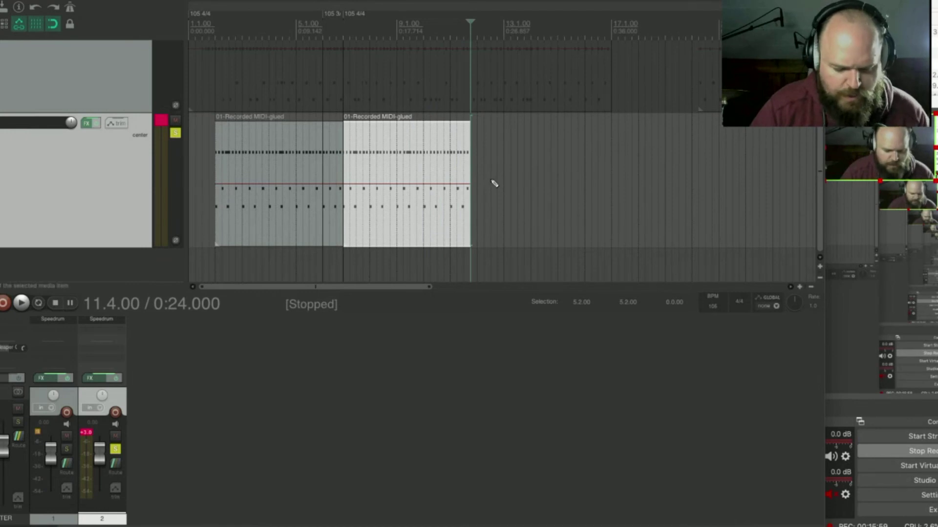
pyautogui.hotkey('ctrl', 'd')
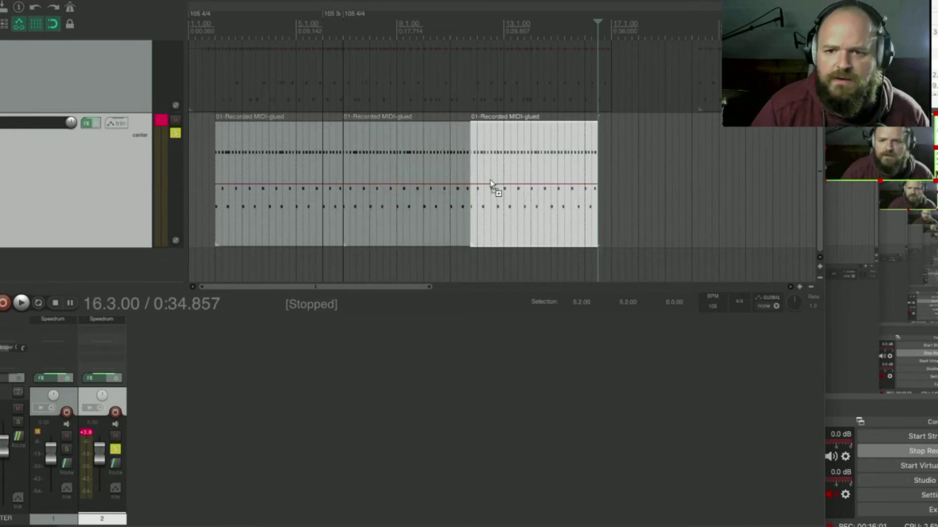
pyautogui.hotkey('ctrl', 'd')
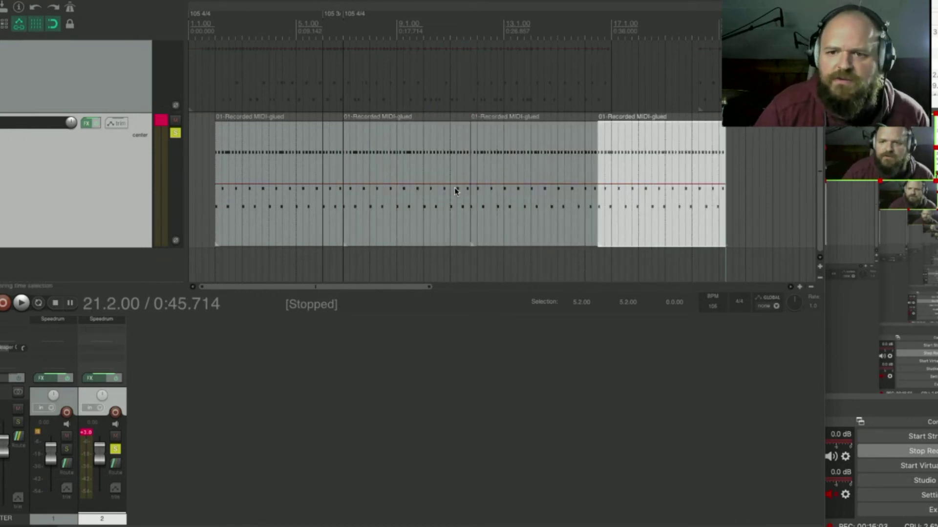
# - Play the four glued items from 2.1.00 and unsolo track 2 to hear them together with track 1
pyautogui.click(215, 30)
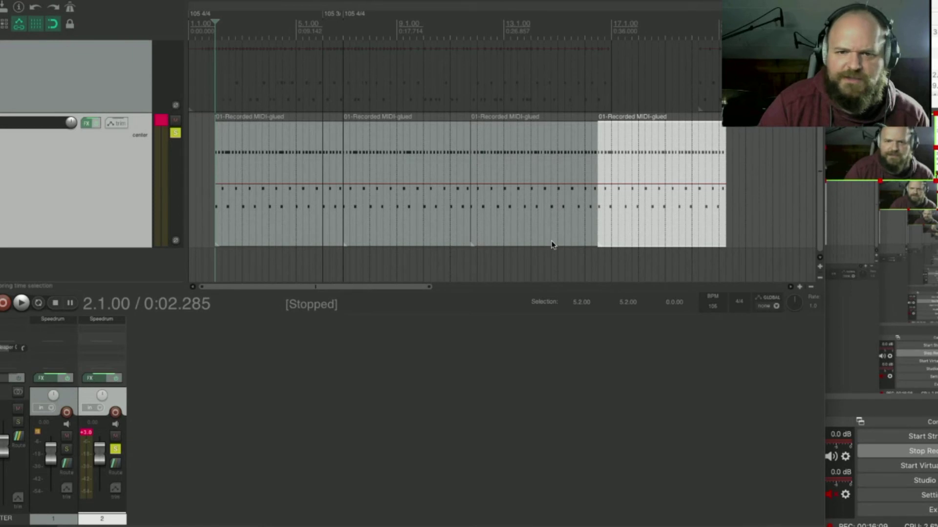
pyautogui.press('space')
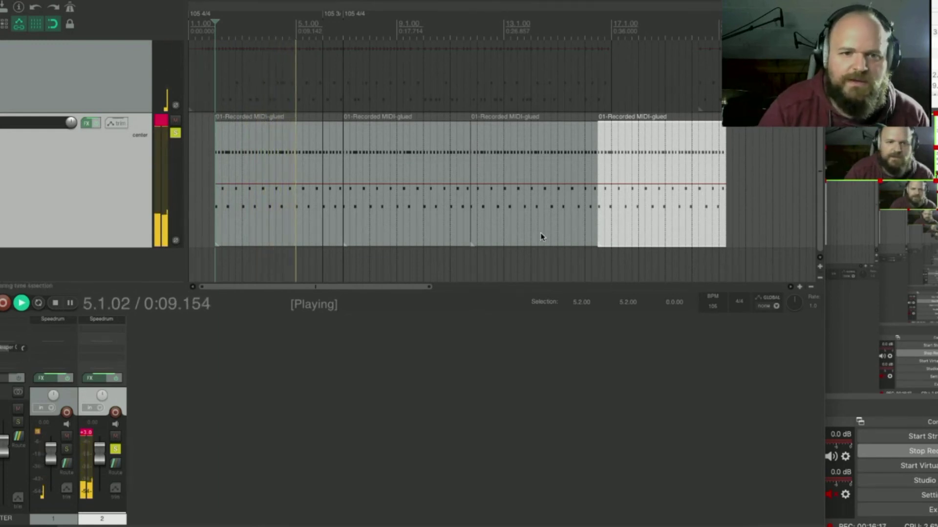
pyautogui.click(175, 133)
pyautogui.press('=')
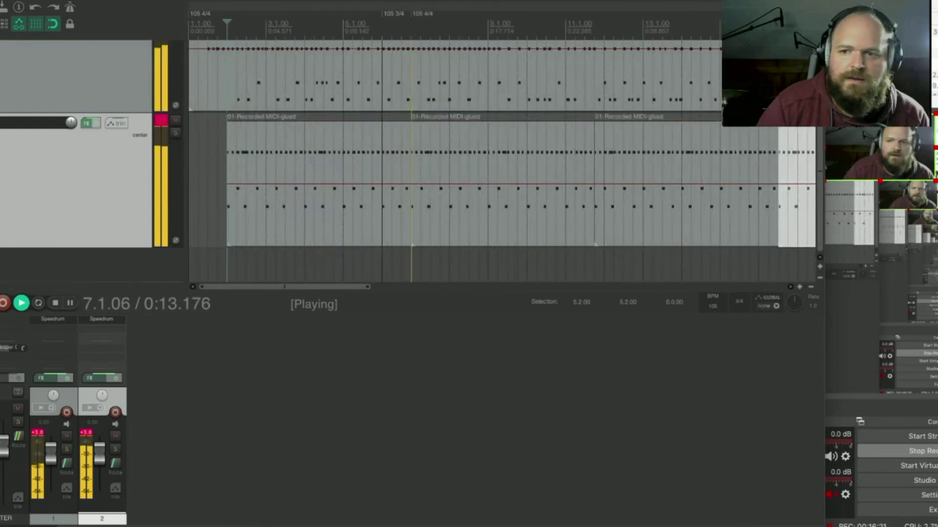
pyautogui.scroll(3, 174, 122)
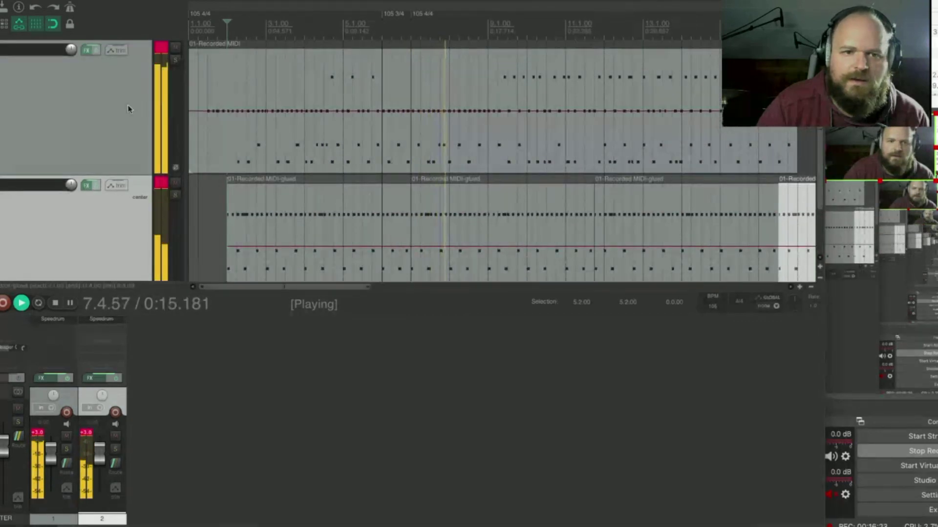
# - Mute track 1 during playback, listen to the repeated drum pattern on track 2 alone, and stop the transport
pyautogui.click(176, 47)
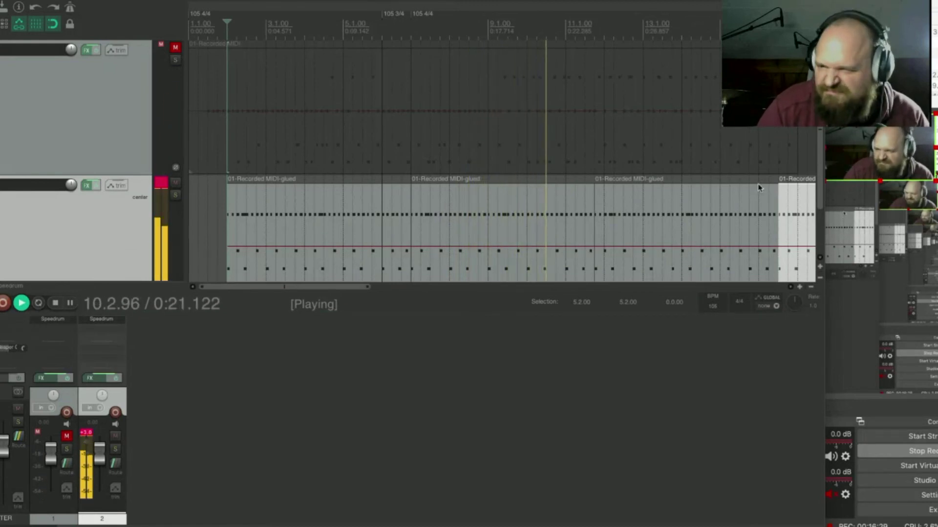
pyautogui.scroll(-2, 757, 184)
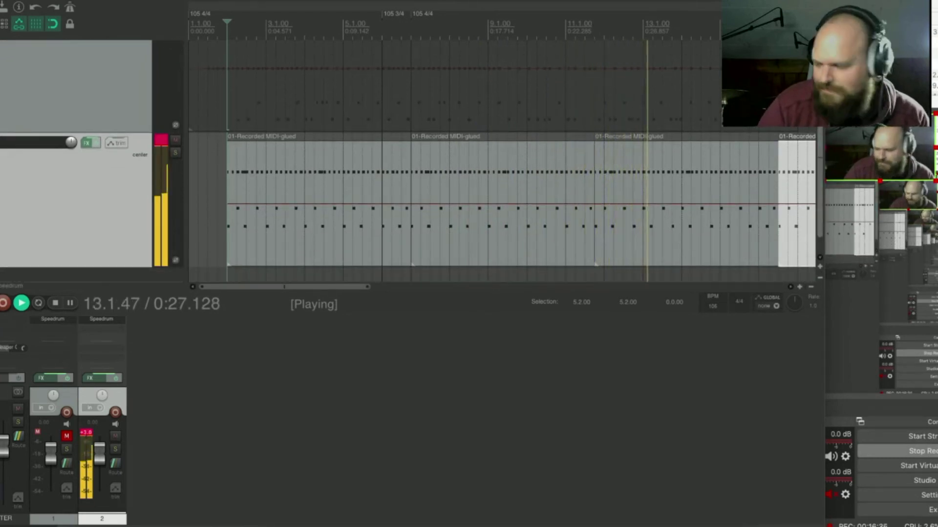
pyautogui.press('space')
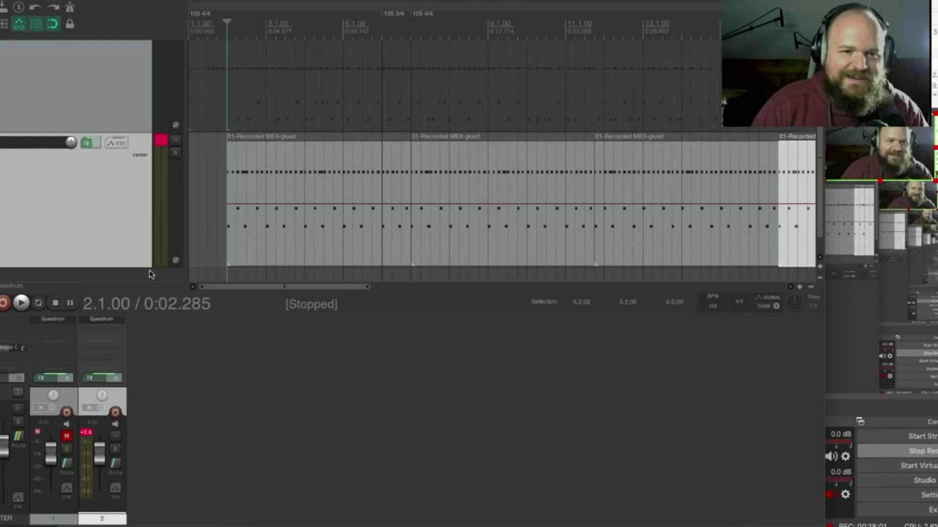
pyautogui.scroll(-1, 146, 273)
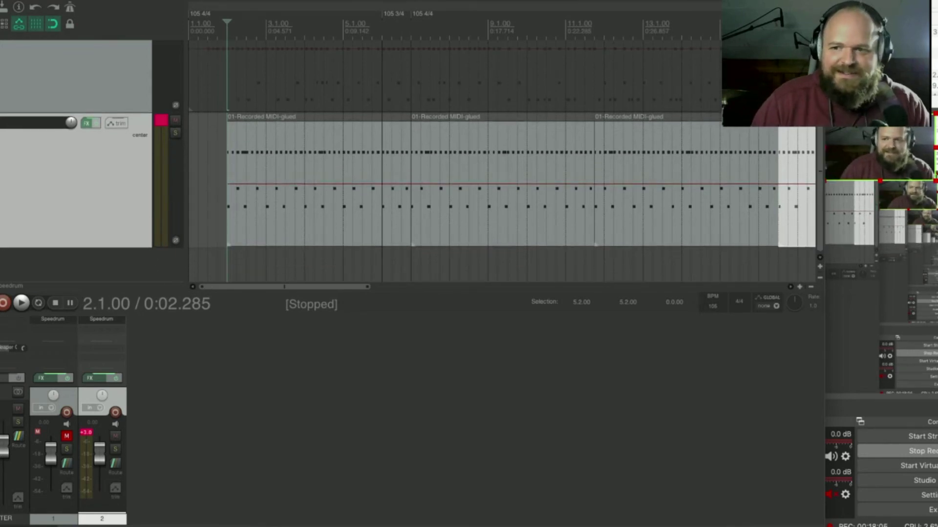
pyautogui.click(69, 0)
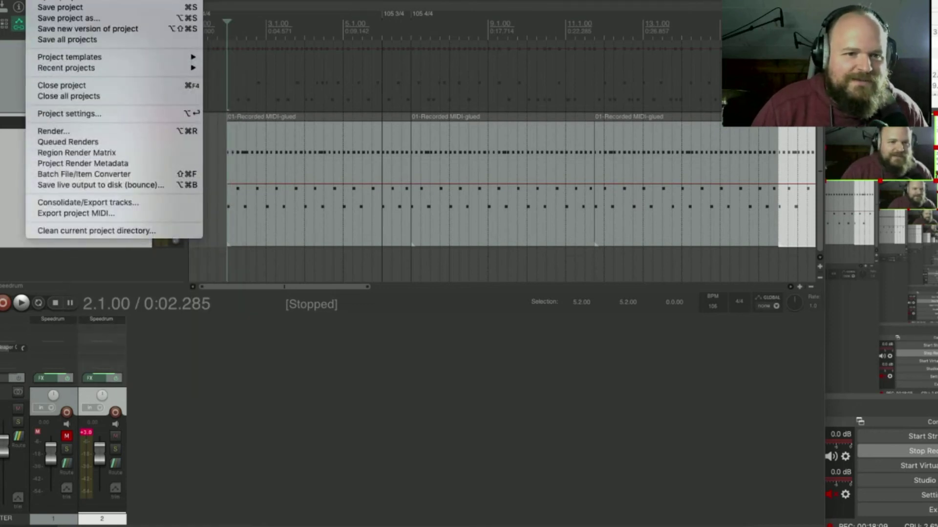
pyautogui.moveTo(146, 0)
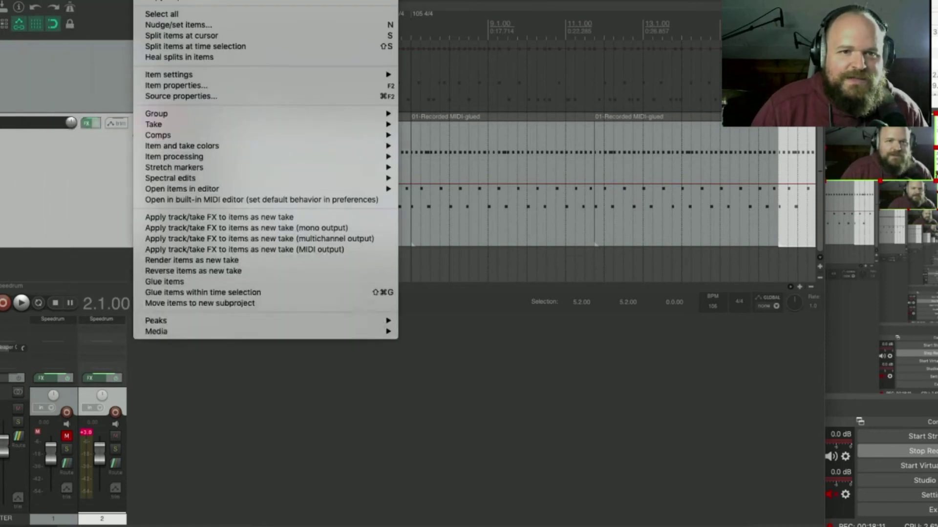
pyautogui.click(205, 0)
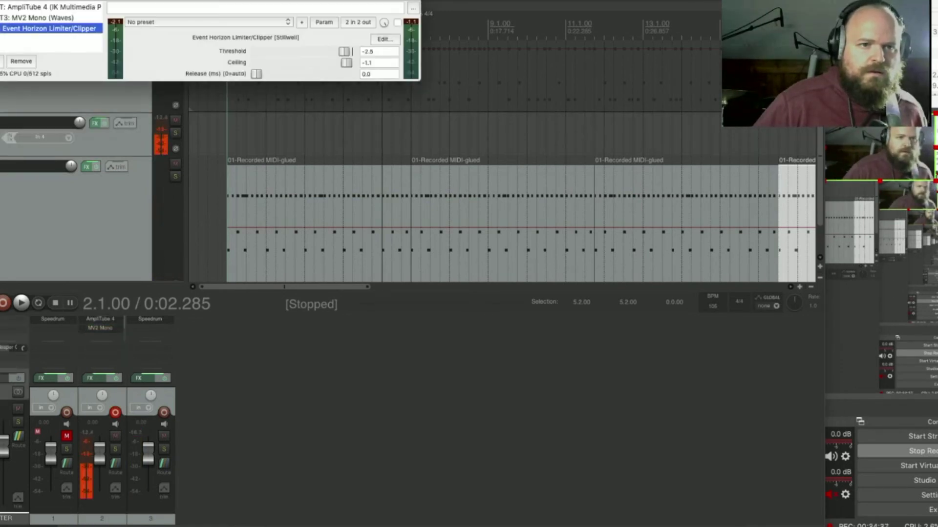
# - Raise the low level, high level and output of the MV2 Mono compressor on track 2
pyautogui.click(9, 19)
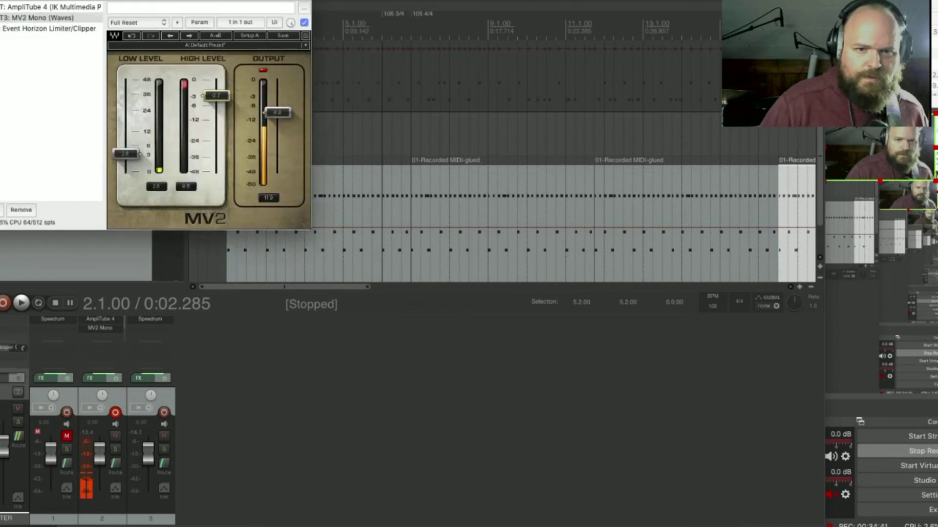
pyautogui.moveTo(126, 148); pyautogui.dragTo(126, 138)
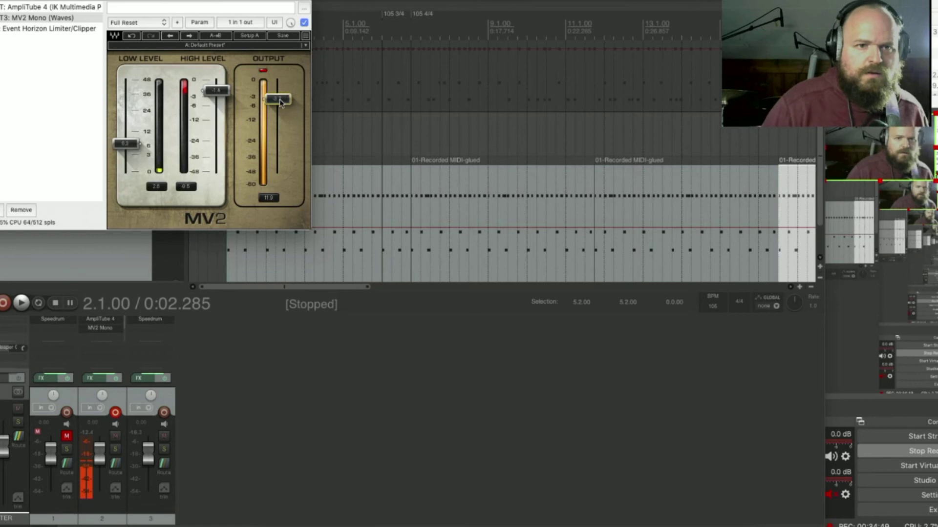
pyautogui.click(51, 18)
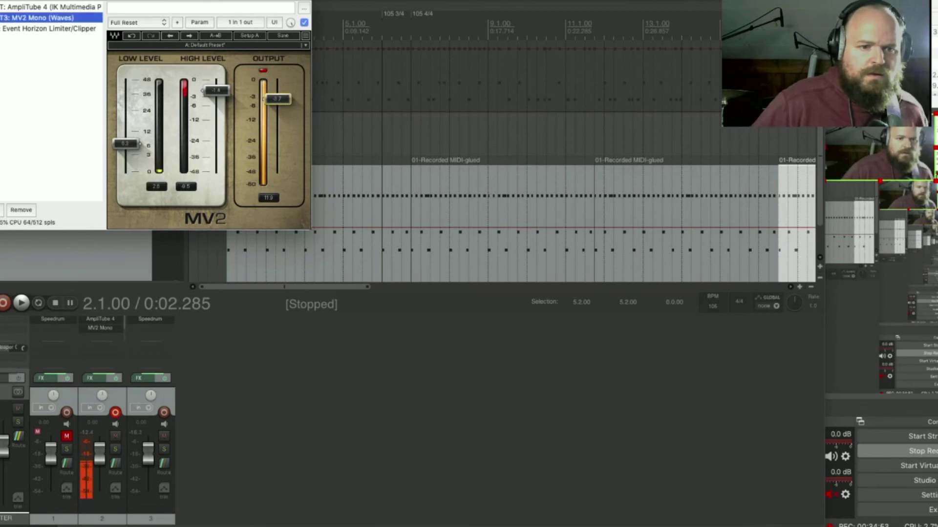
# - Set the Event Horizon limiter's threshold to 0.0, lower the MV2 Mono output, and close the effects window
pyautogui.click(29, 31)
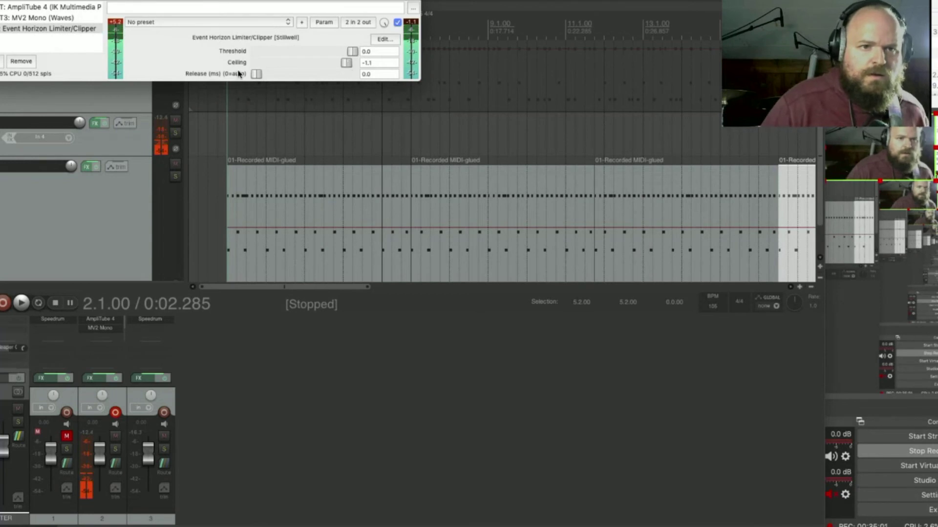
pyautogui.press('Up')
pyautogui.moveTo(277, 99); pyautogui.dragTo(278, 115)
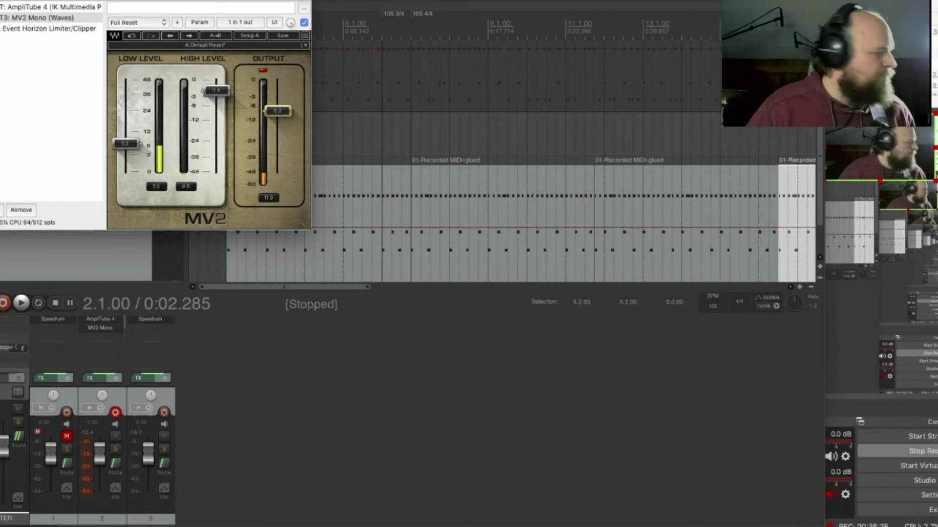
pyautogui.press('Escape')
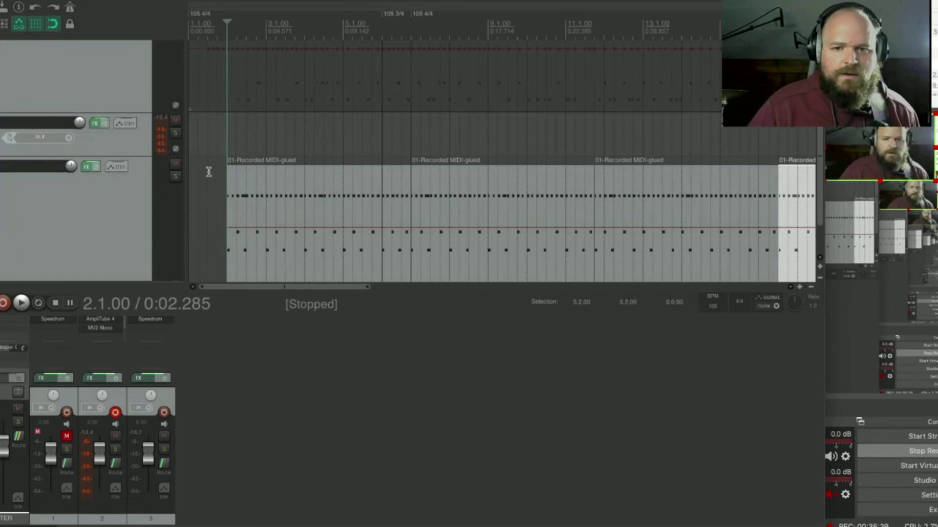
# - Place the edit cursor at 1.1.00 and turn on the metronome
pyautogui.scroll(-3, 251, 153)
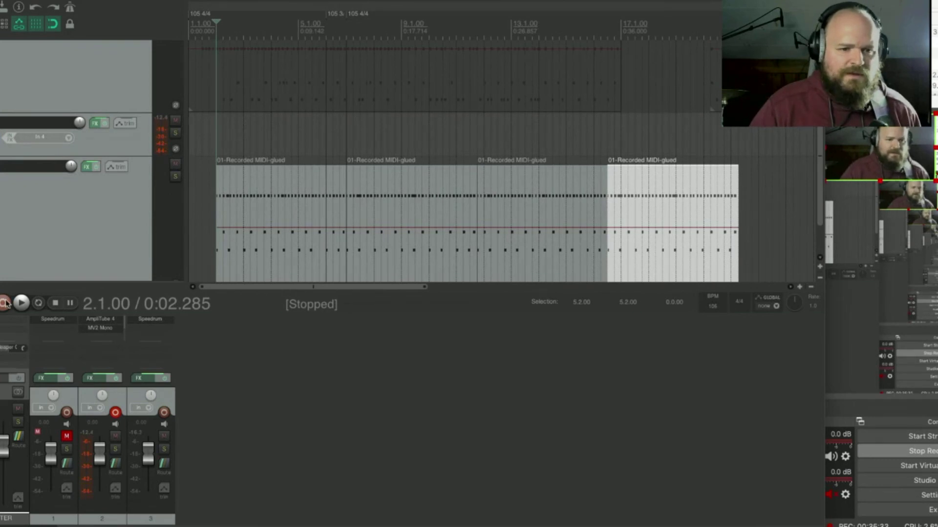
pyautogui.scroll(-1, 187, 28)
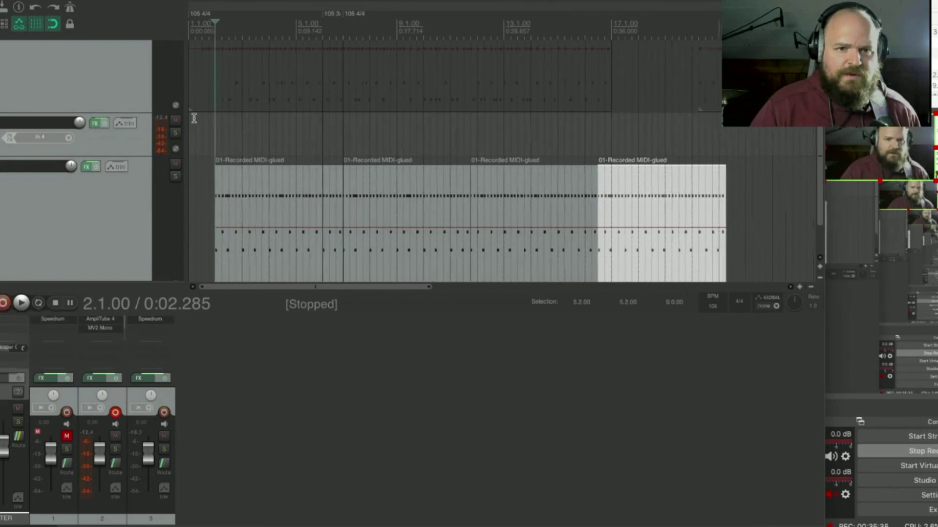
pyautogui.click(189, 24)
pyautogui.click(69, 7)
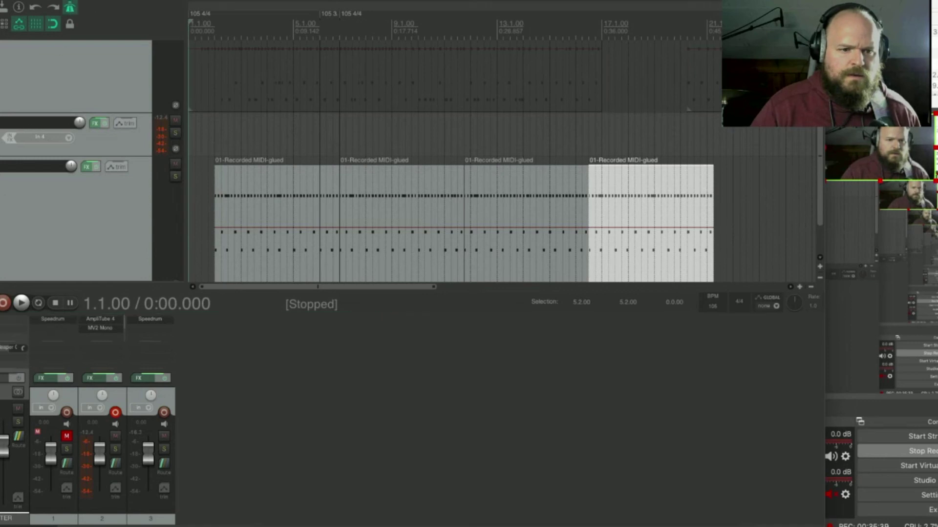
# - Record an audio take on track 2 from 1.1.00 into measure 15 over the drum pattern
pyautogui.click(4, 303)
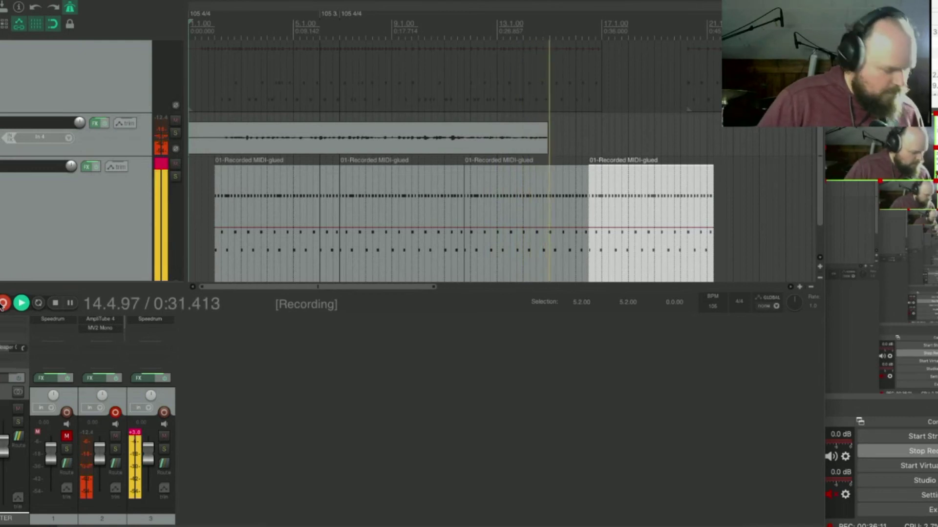
pyautogui.click(3, 304)
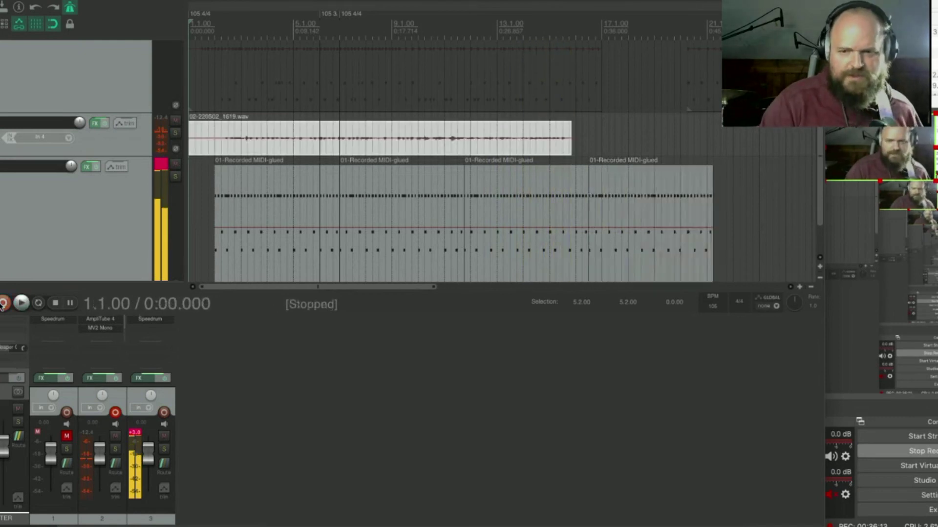
# - Play the recorded take back from 1.1.00 and undo the recording on track 2
pyautogui.click(21, 303)
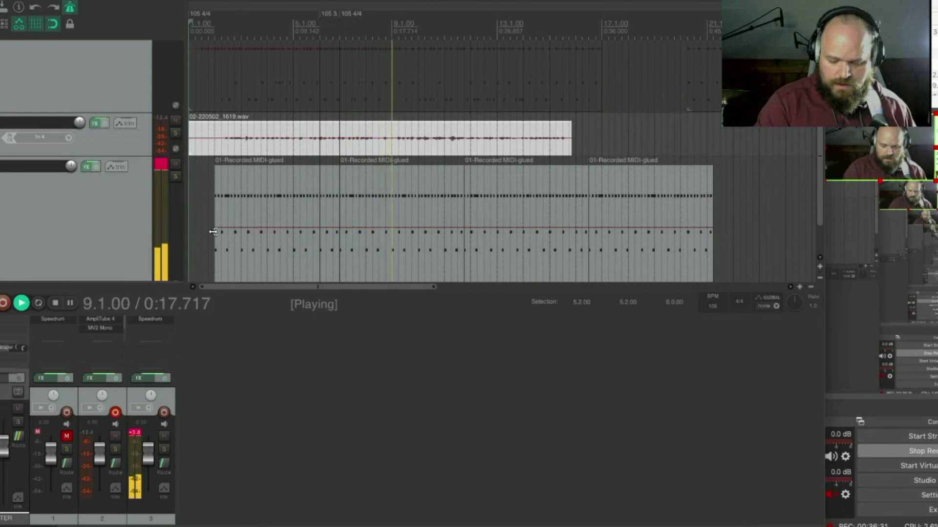
pyautogui.press('space')
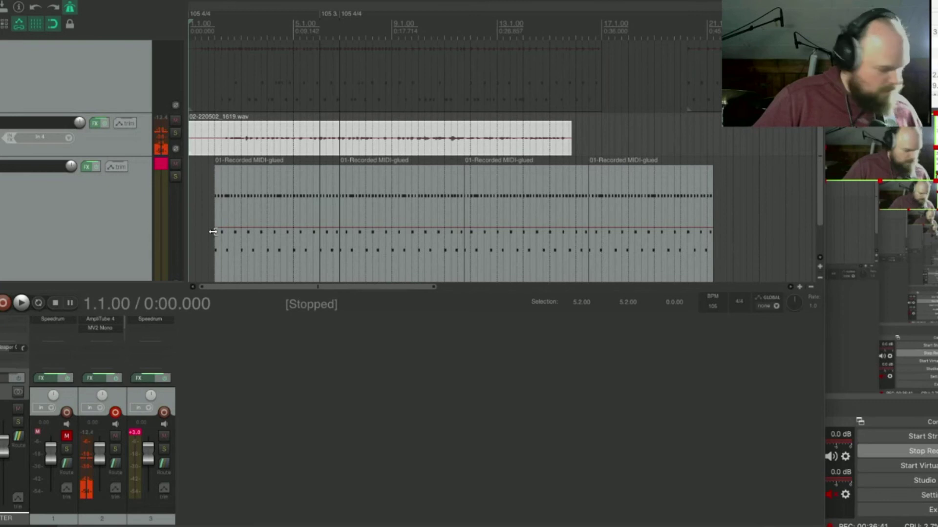
pyautogui.press('space')
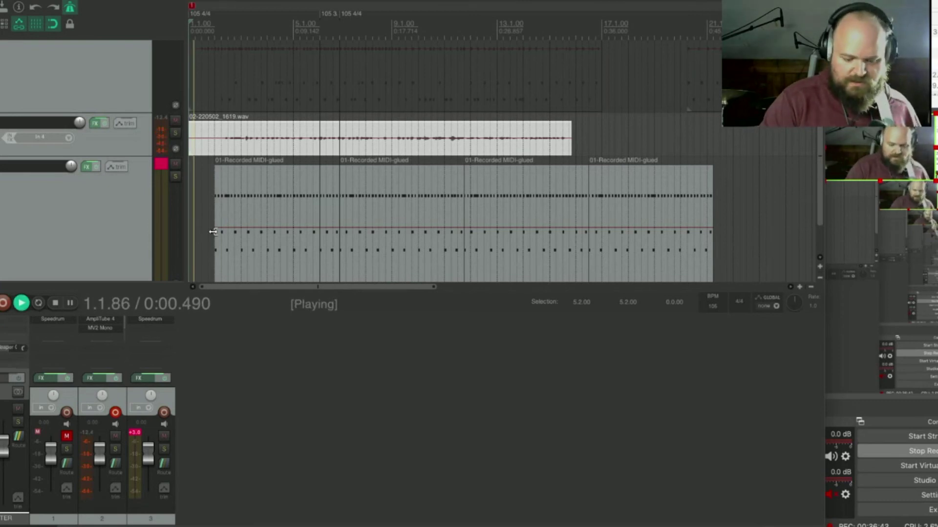
pyautogui.press('space')
pyautogui.hotkey('ctrl', 'z')
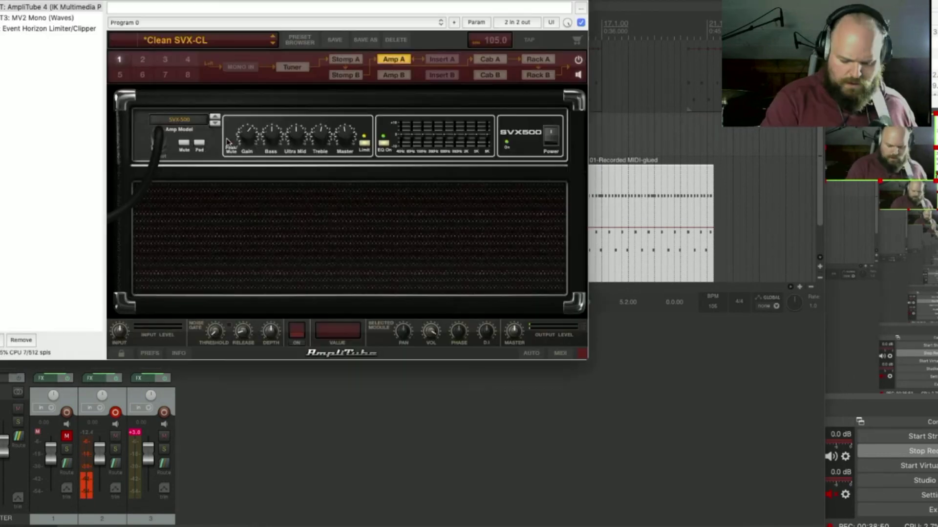
# - Open AmpliTube 4 on track 2 and set the Treble of the SVX-500 amp to 6.7
pyautogui.click(108, 377)
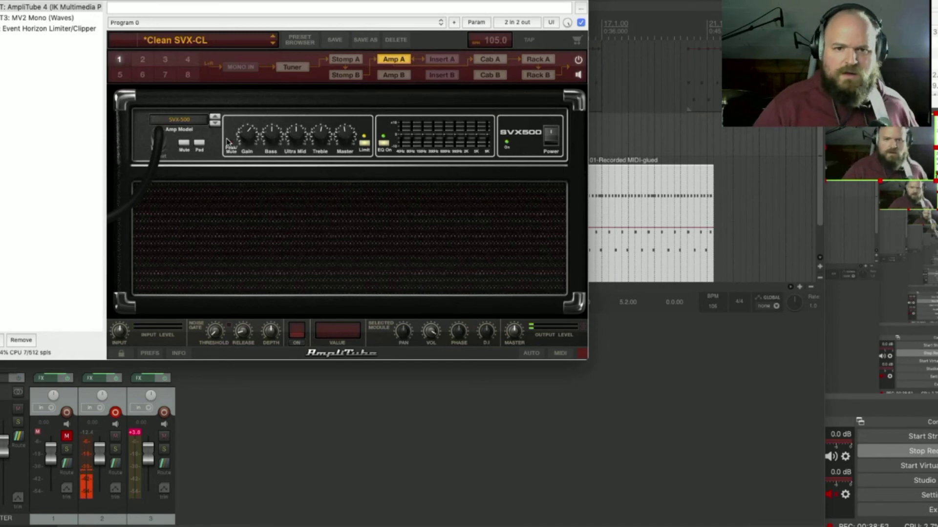
pyautogui.moveTo(323, 130); pyautogui.dragTo(334, 100)
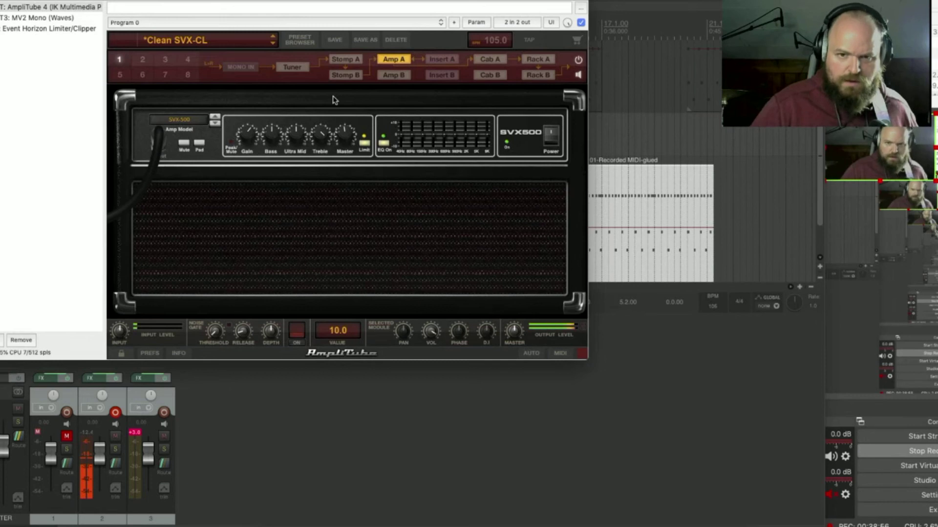
pyautogui.moveTo(320, 141); pyautogui.dragTo(319, 145)
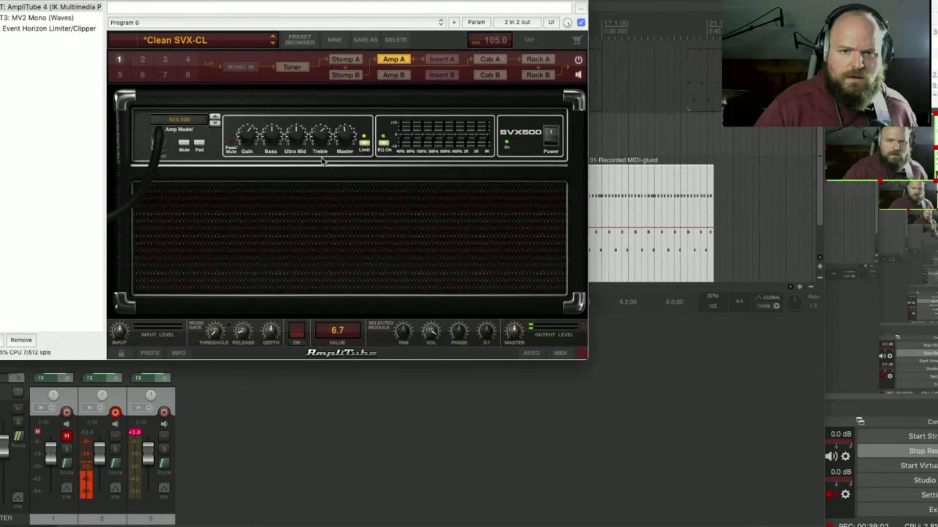
# - Adjust the Ultra Mid and Bass of the SVX-500 amp and set its Master to 7.5
pyautogui.moveTo(296, 141); pyautogui.dragTo(301, 102)
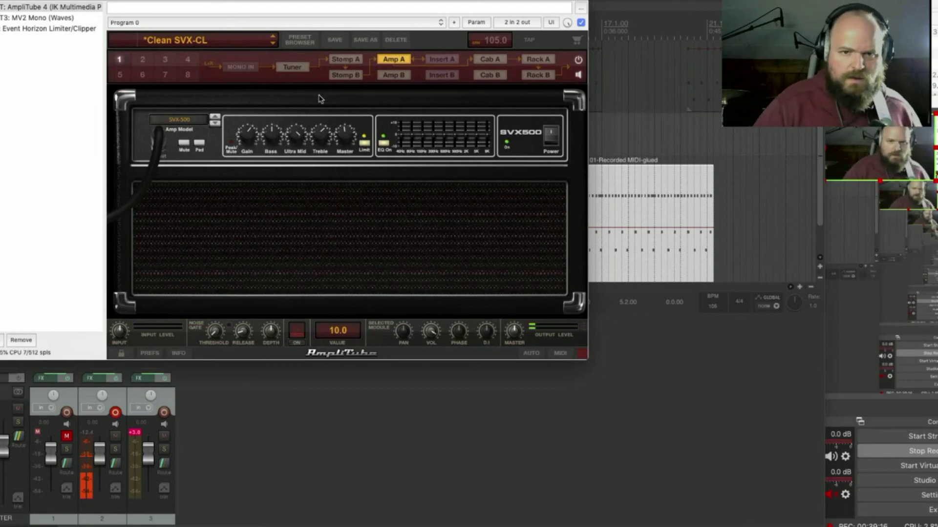
pyautogui.moveTo(295, 143)
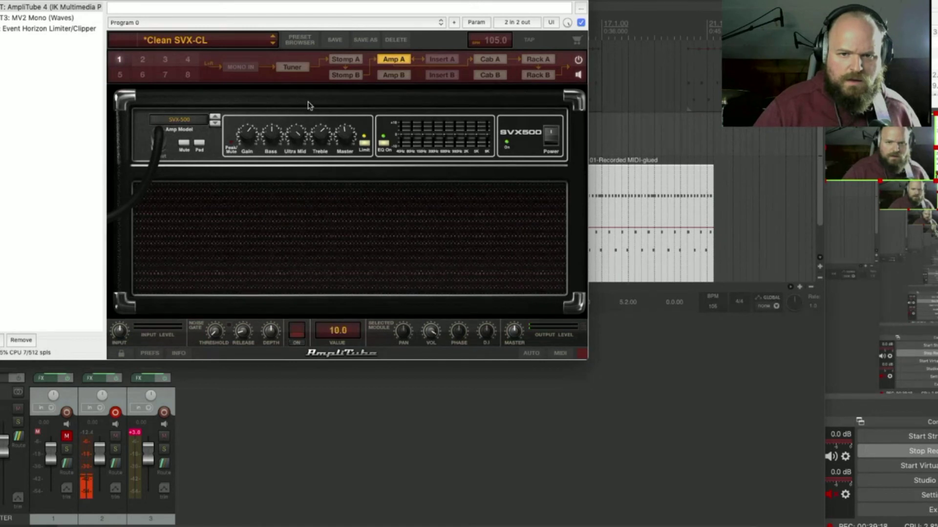
pyautogui.moveTo(305, 141); pyautogui.dragTo(288, 146)
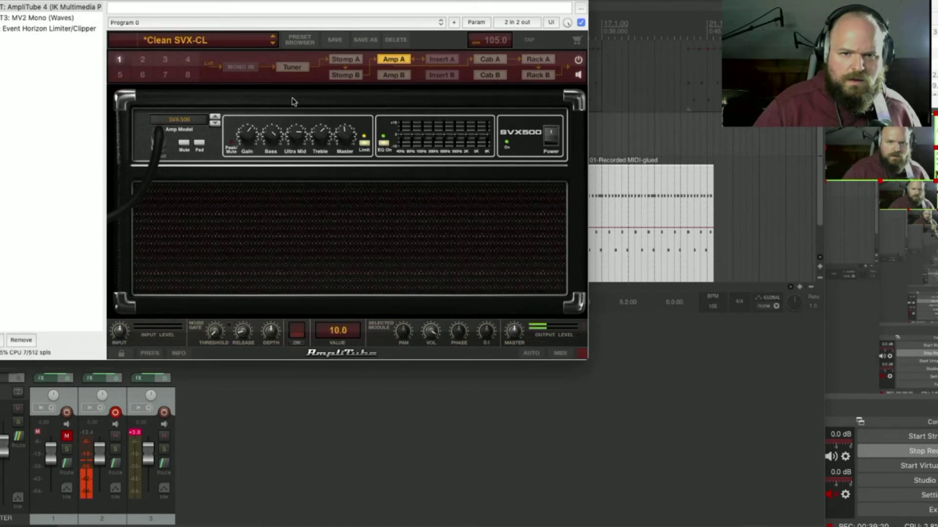
pyautogui.moveTo(251, 138)
pyautogui.moveTo(348, 144); pyautogui.dragTo(359, 107)
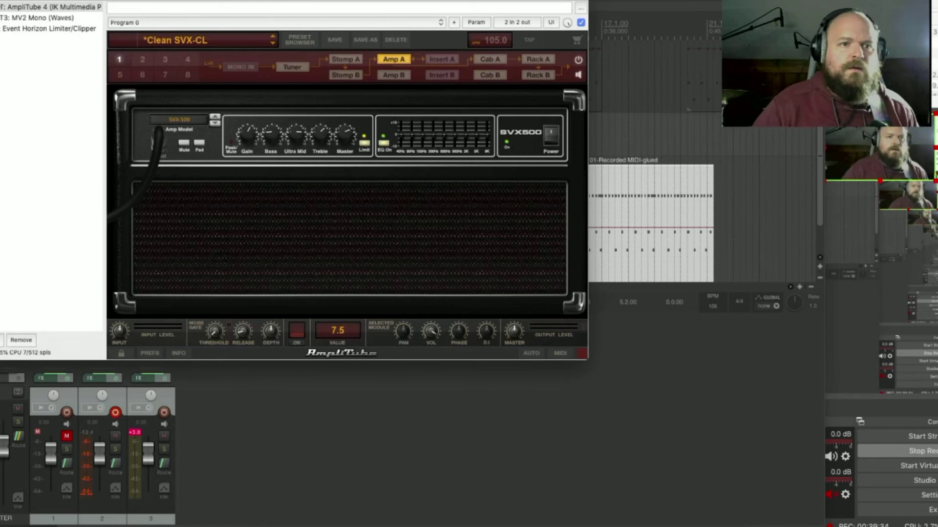
# - Bring track 2's effects window into full view and adjust the SVX-500 amp's graphic EQ during playback
pyautogui.moveTo(29, 1); pyautogui.dragTo(239, 15)
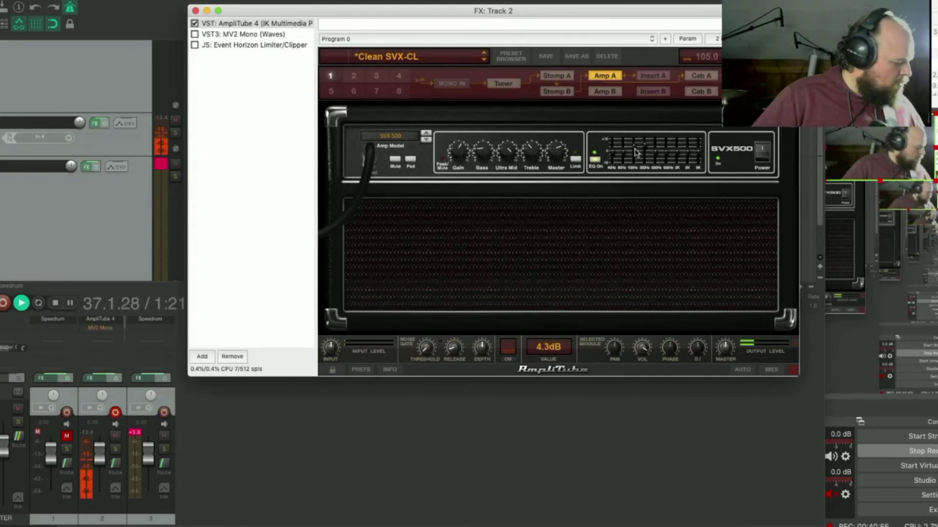
pyautogui.press('space')
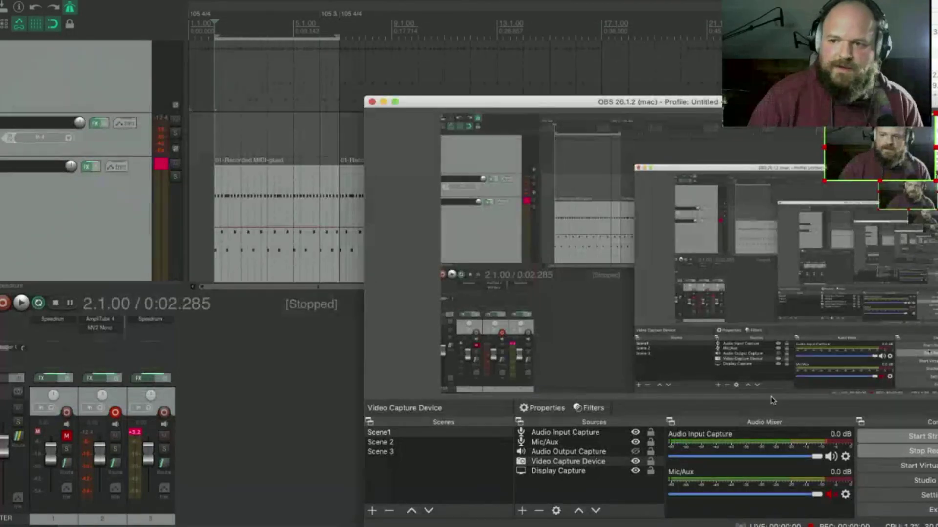
# - Switch back to REAPER and play the looped drum section from 2.1.00 to 7.1.00
pyautogui.click(280, 429)
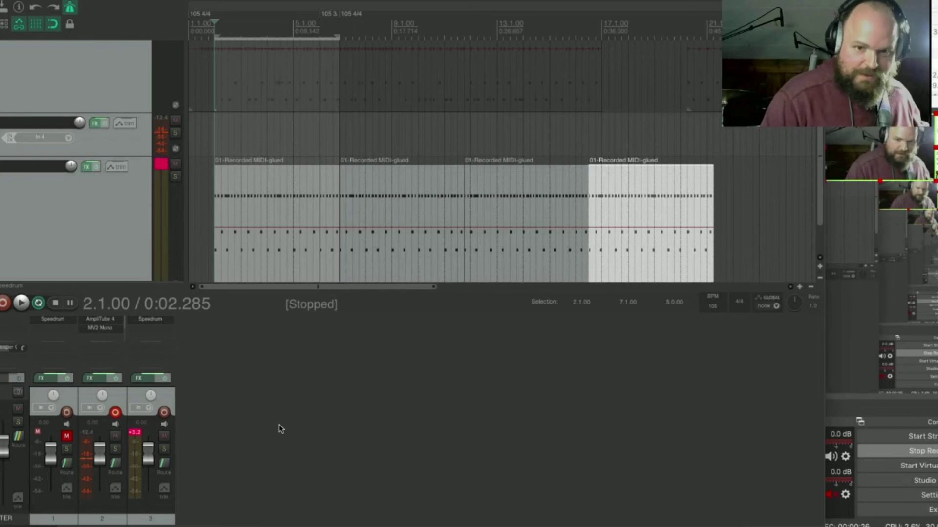
pyautogui.press('space')
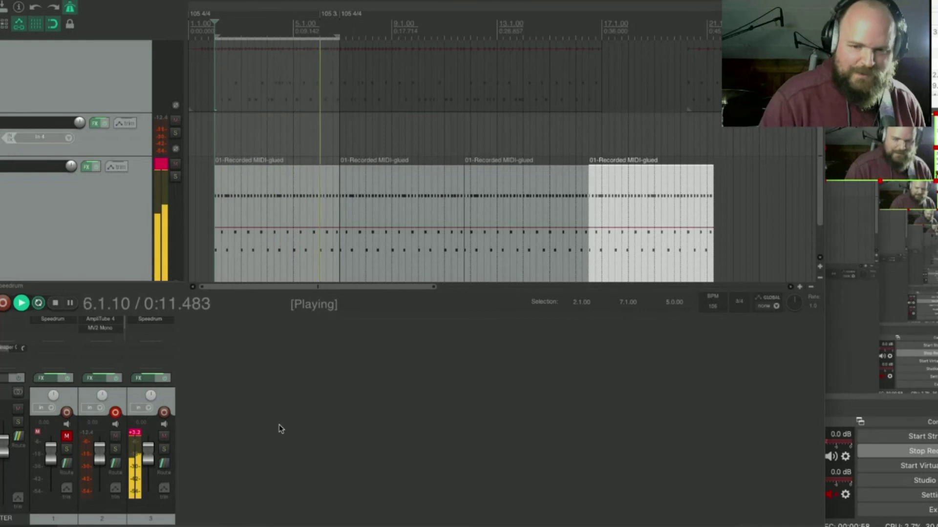
pyautogui.press('space')
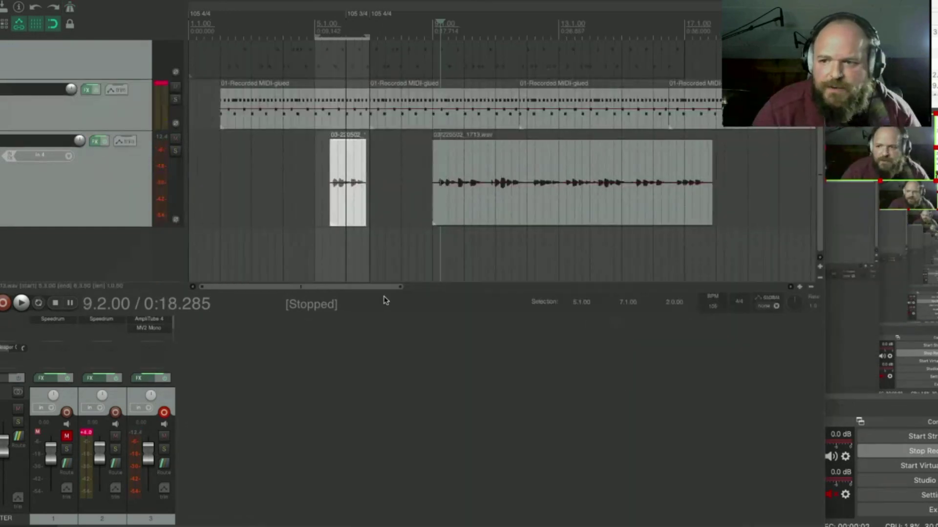
# - Play track 3's short clip from 5.1.00 and the longer take from 9.1.00 to compare the two performances
pyautogui.scroll(5, 404, 203)
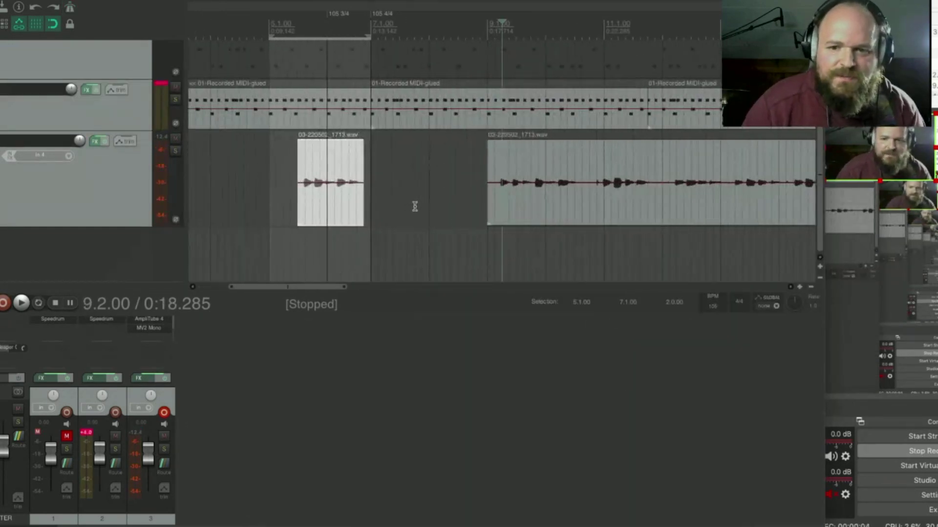
pyautogui.click(272, 26)
pyautogui.press('space')
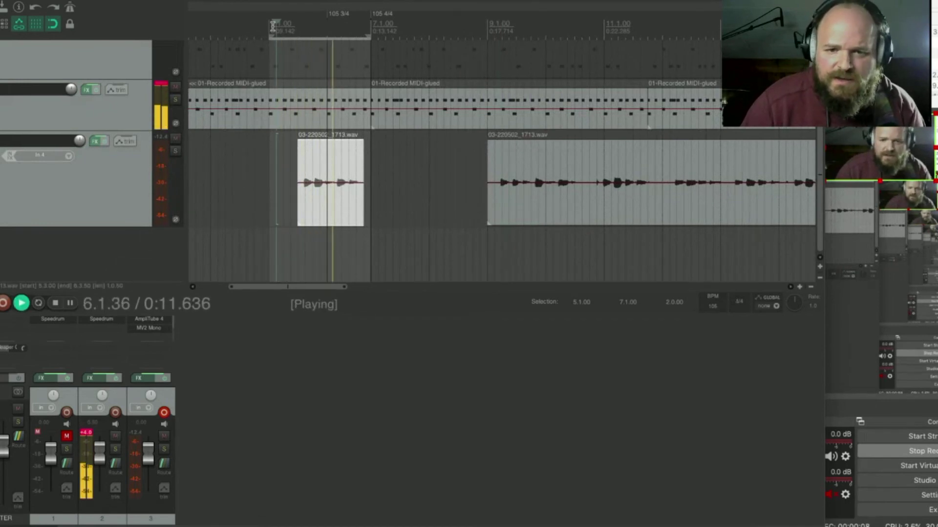
pyautogui.press('space')
pyautogui.click(487, 27)
pyautogui.press('space')
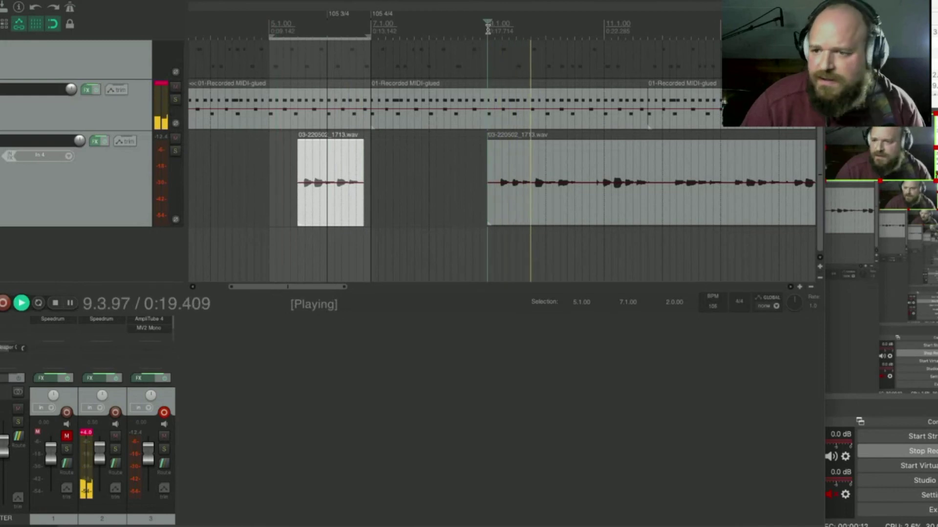
pyautogui.press('space')
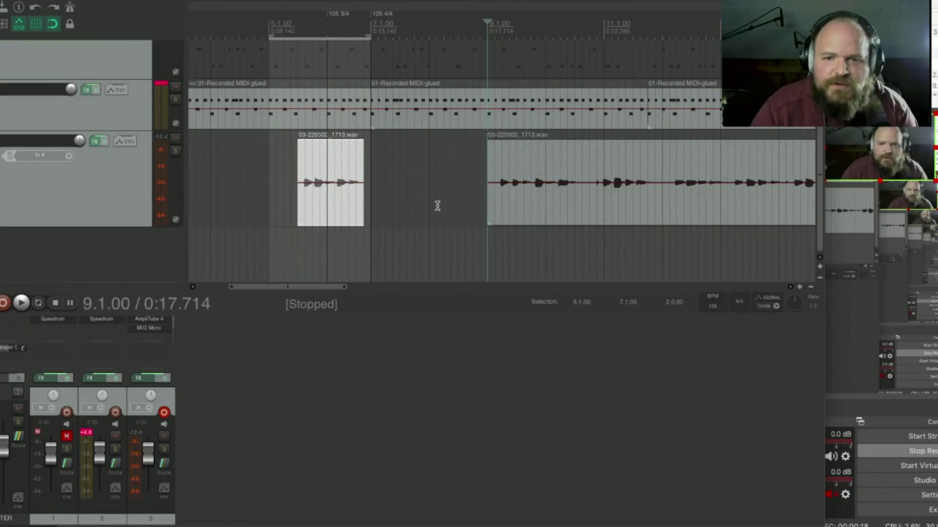
pyautogui.click(269, 27)
pyautogui.press('space')
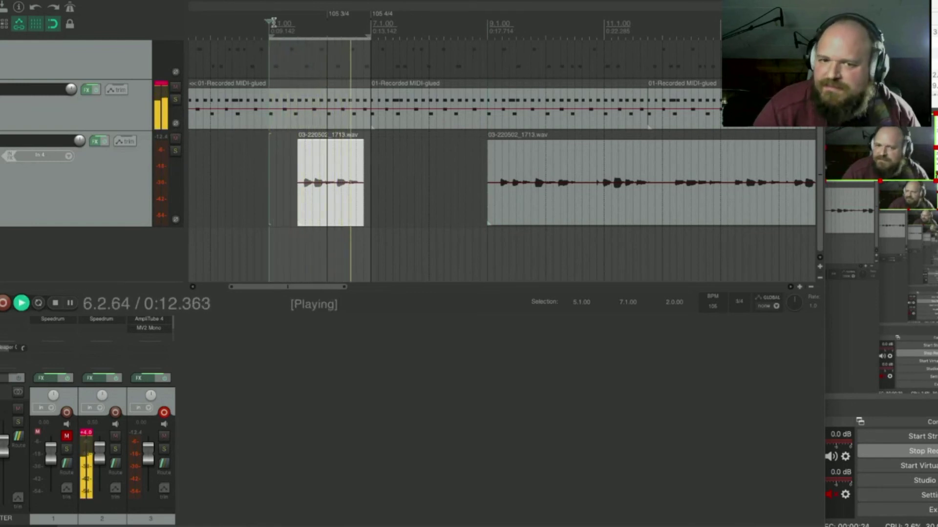
pyautogui.press('space')
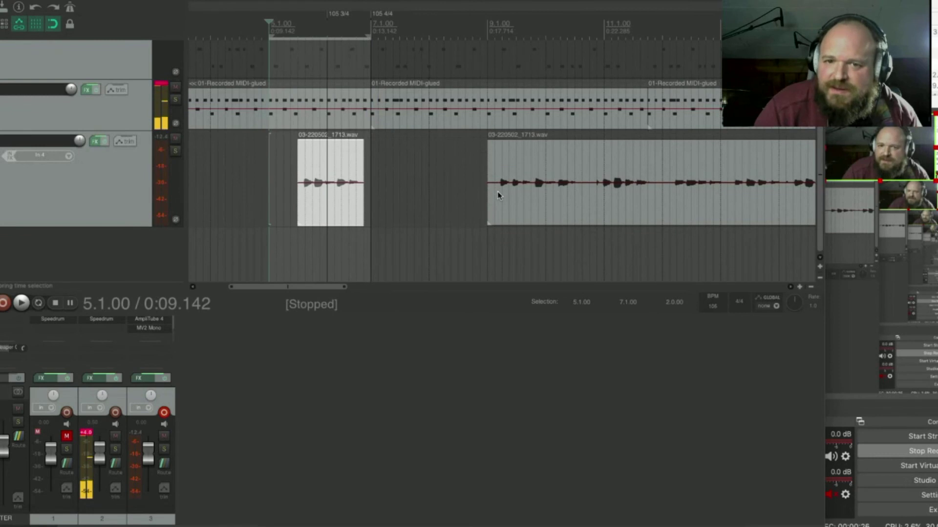
# - Trim the short clip's end to 6.3.00 and audition the longer take from 9.1.00 and the short clip from 6.2.00
pyautogui.moveTo(362, 207); pyautogui.dragTo(357, 207)
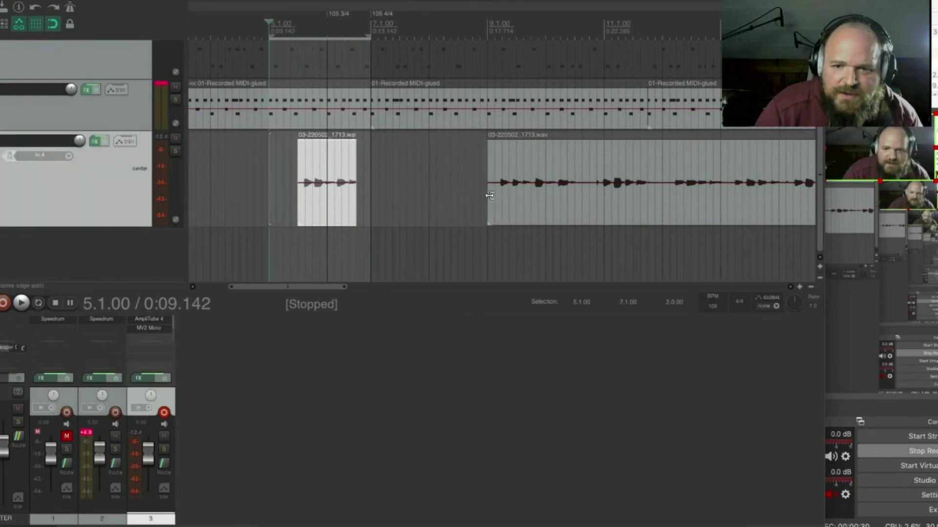
pyautogui.click(488, 33)
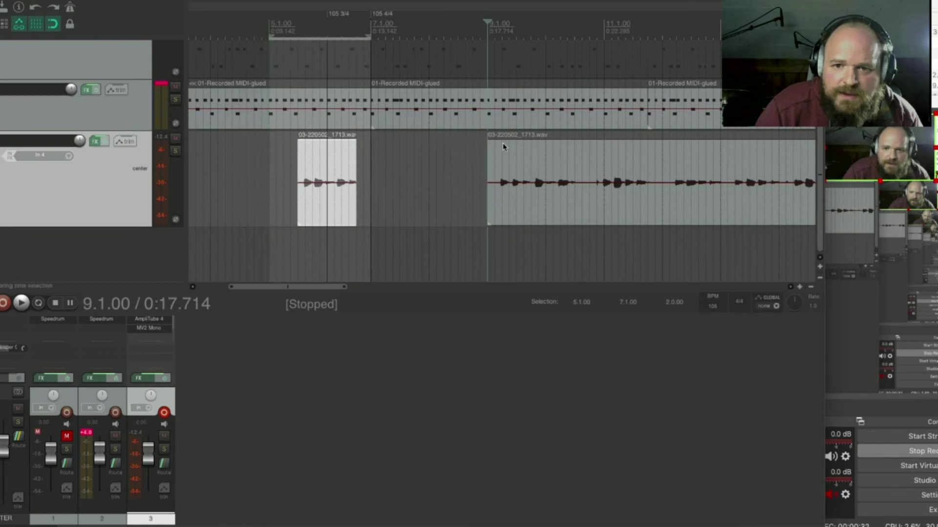
pyautogui.scroll(3, 502, 155)
pyautogui.press('space')
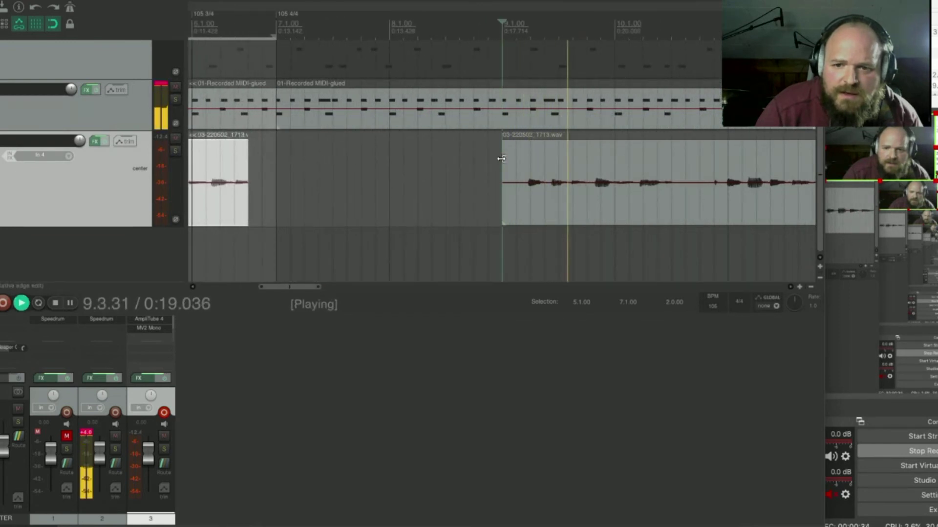
pyautogui.press('space')
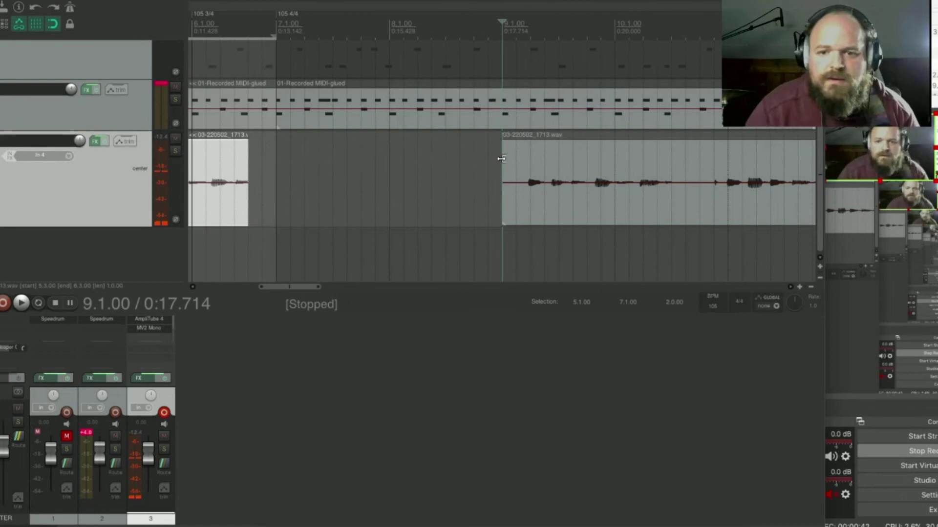
pyautogui.press('space')
pyautogui.press('space')
pyautogui.click(221, 25)
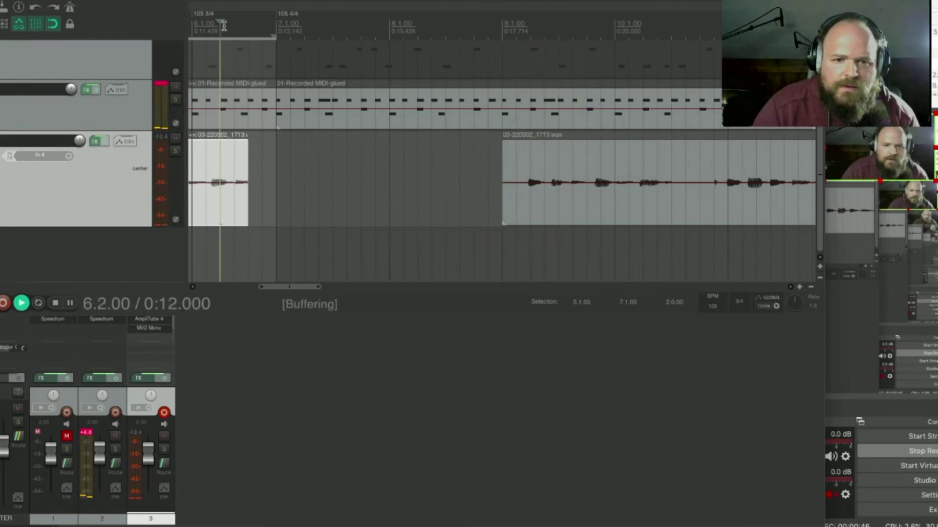
pyautogui.press('space')
pyautogui.press('space')
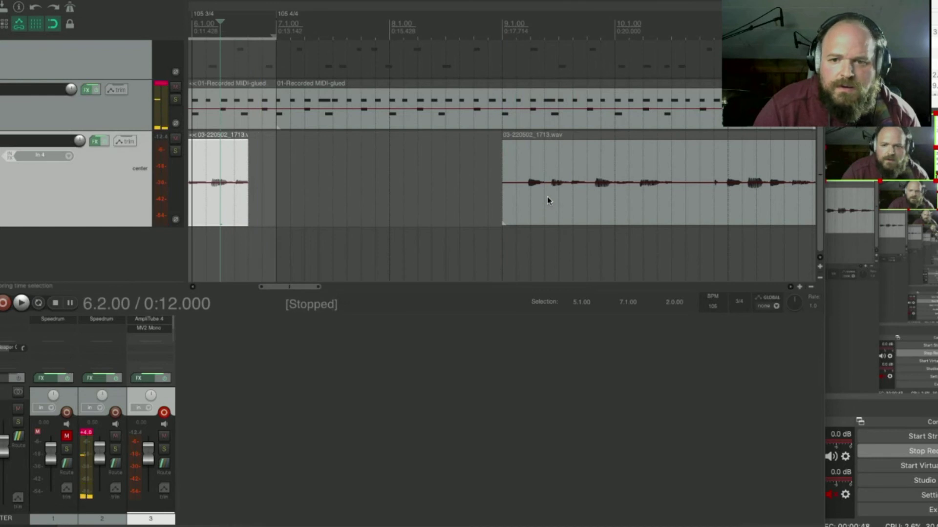
# - Cut the start of the longer take down to a short piece ending at 9.3.50 and move it to 6.3.00, directly after the short clip
pyautogui.moveTo(505, 210); pyautogui.dragTo(546, 210)
pyautogui.click(572, 30)
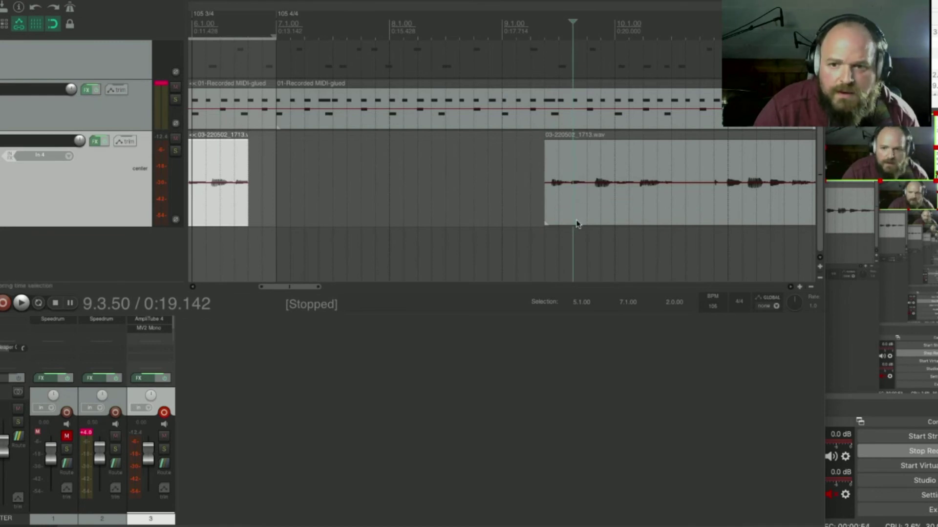
pyautogui.press('s')
pyautogui.moveTo(556, 211); pyautogui.dragTo(248, 206)
pyautogui.click(261, 17)
pyautogui.scroll(3, 235, 195)
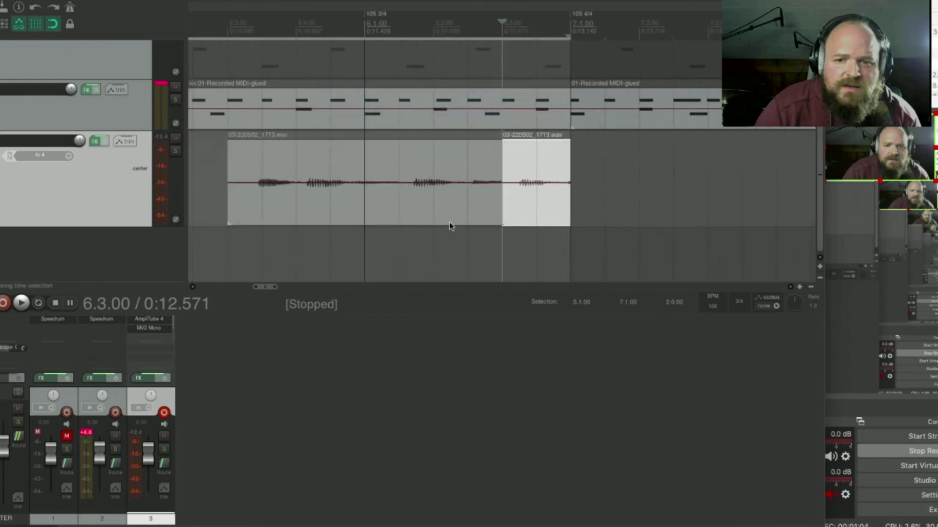
# - Turn snapping off, trim the added piece's start and shift it later within bar 6, checking its timing by playing from 5.3.00
pyautogui.click(228, 26)
pyautogui.press('space')
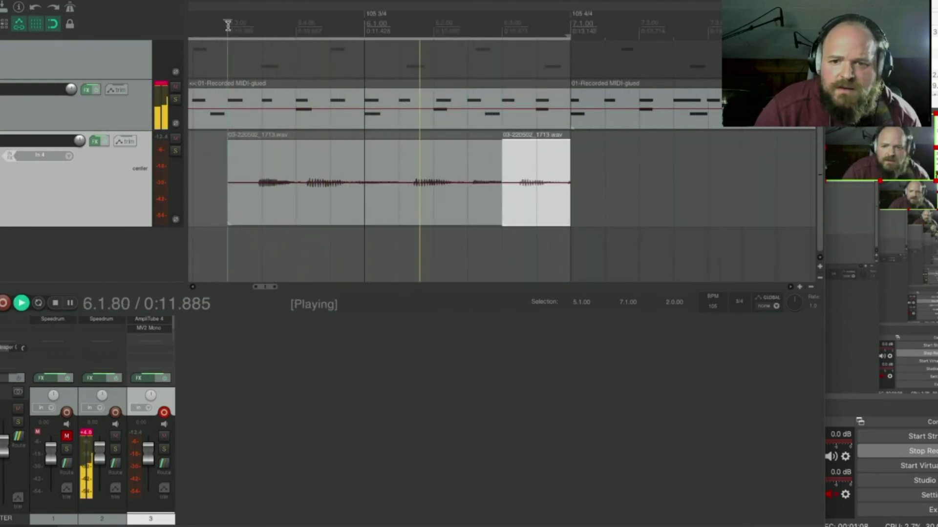
pyautogui.press('space')
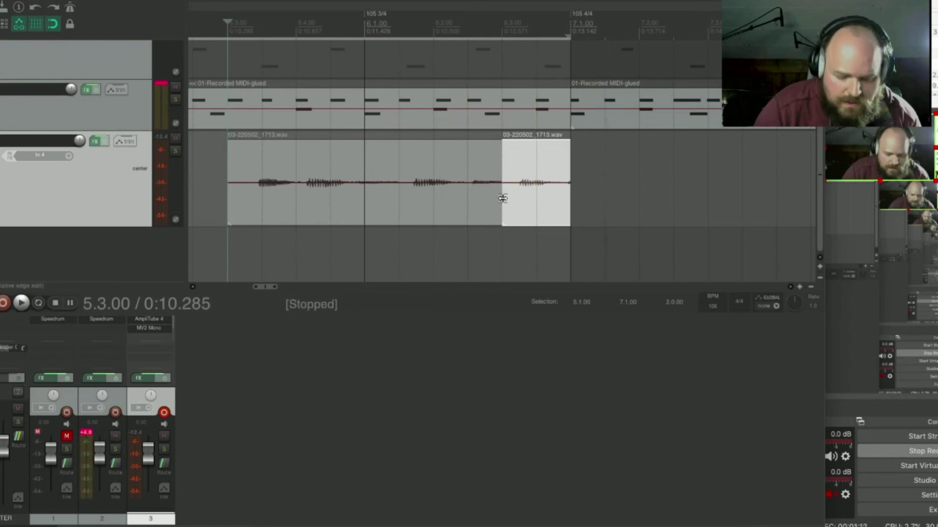
pyautogui.click(53, 23)
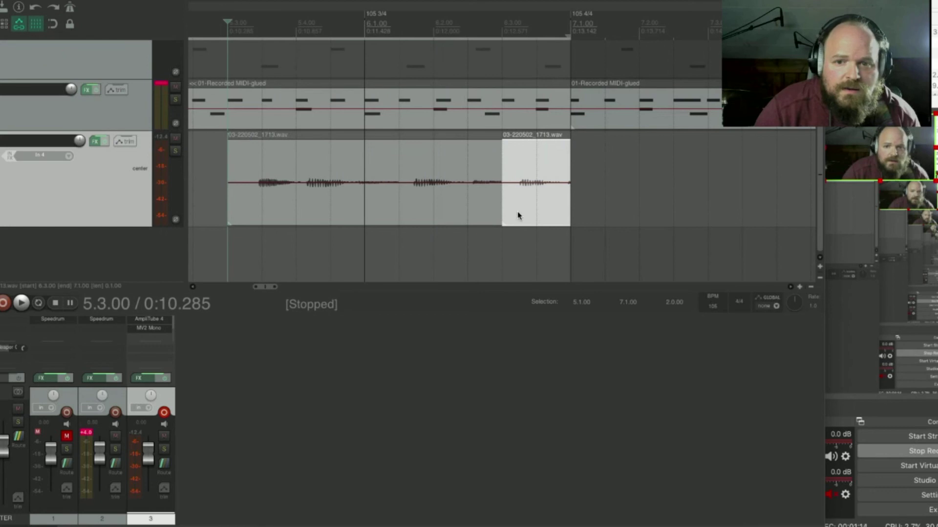
pyautogui.moveTo(504, 208); pyautogui.dragTo(554, 211)
pyautogui.press('space')
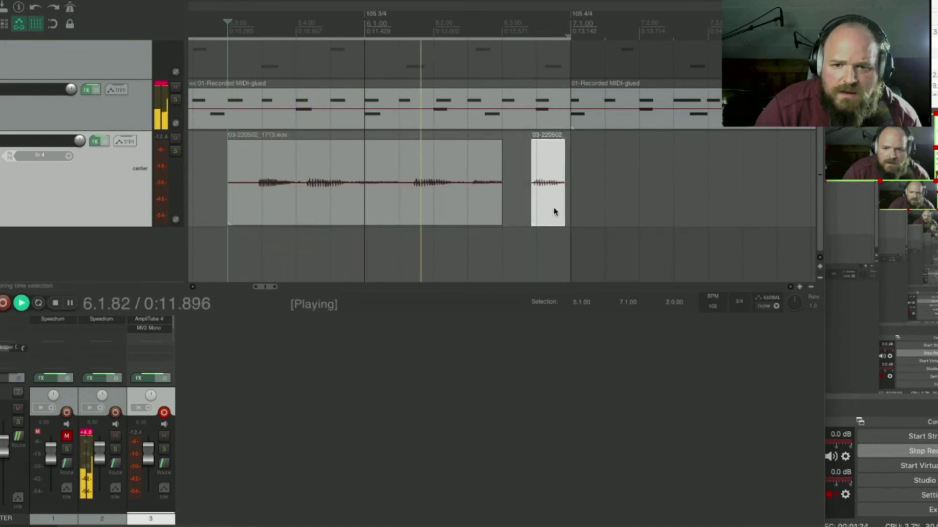
pyautogui.press('space')
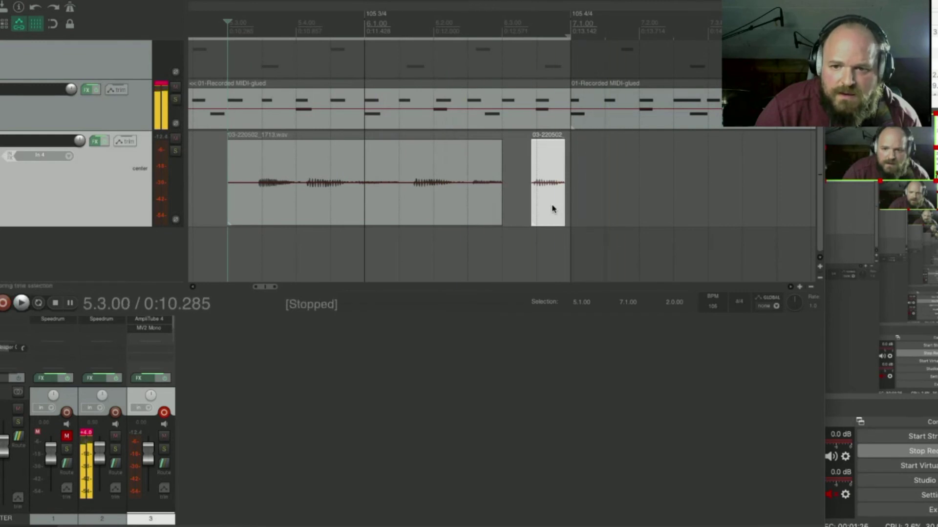
# - Trim and reposition the added piece to run from about 6.3.29 to 6.3.83, and play the phrase from 5.3.00
pyautogui.moveTo(531, 206); pyautogui.dragTo(568, 203)
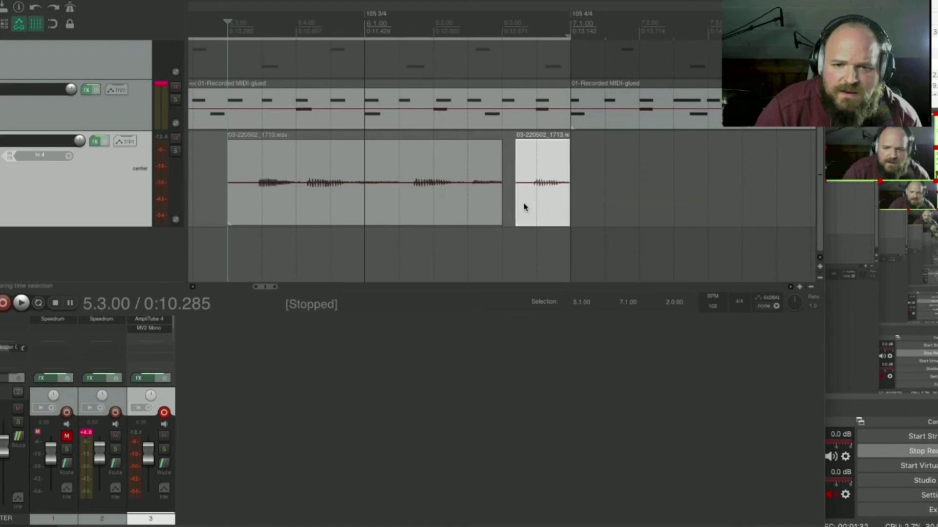
pyautogui.press('space')
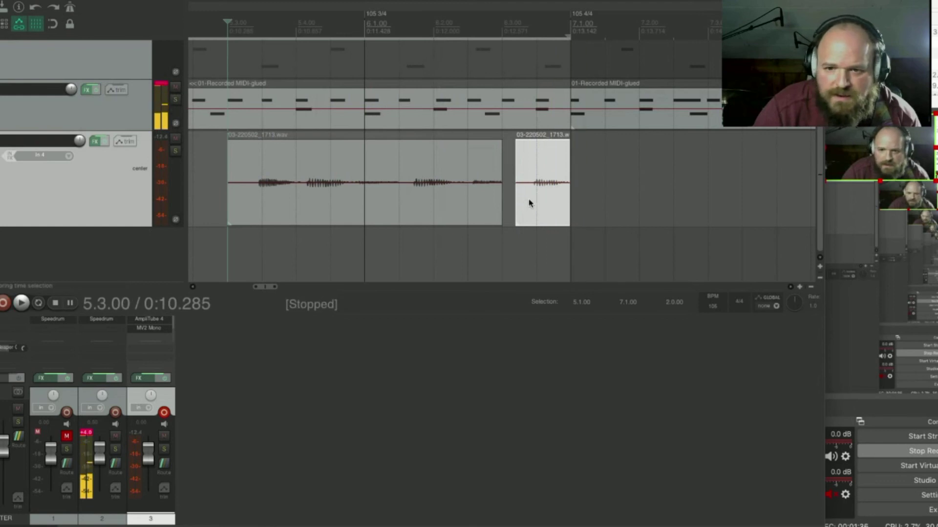
pyautogui.moveTo(528, 200)
pyautogui.mouseDown()
pyautogui.moveTo(513, 207)
pyautogui.moveTo(534, 206)
pyautogui.mouseUp()
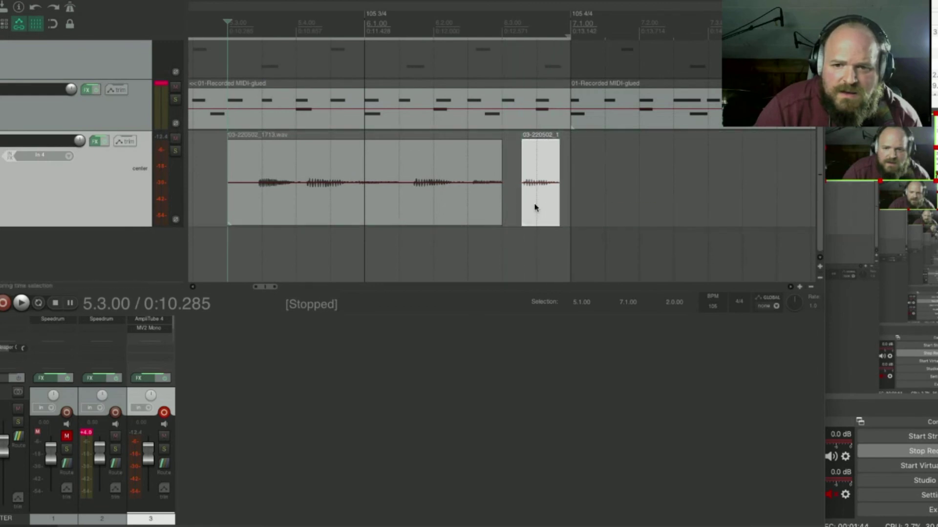
pyautogui.press('space')
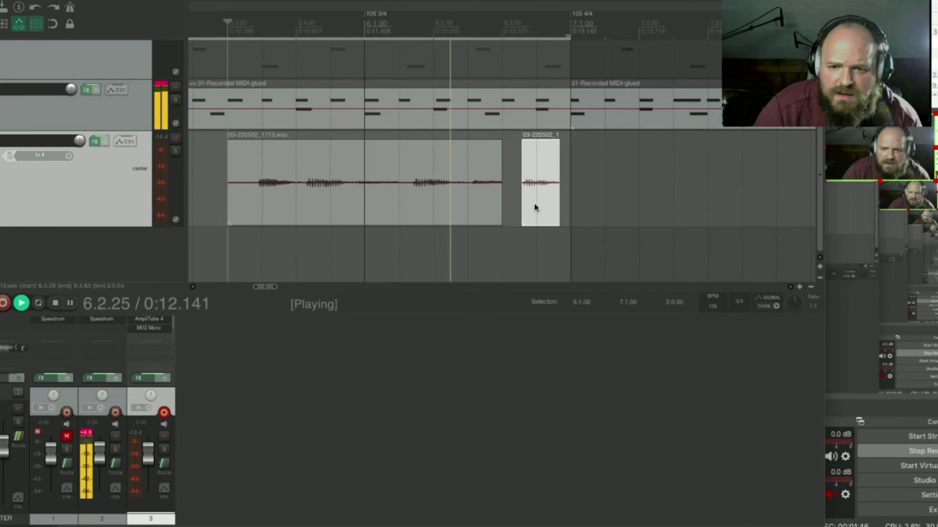
pyautogui.press('space')
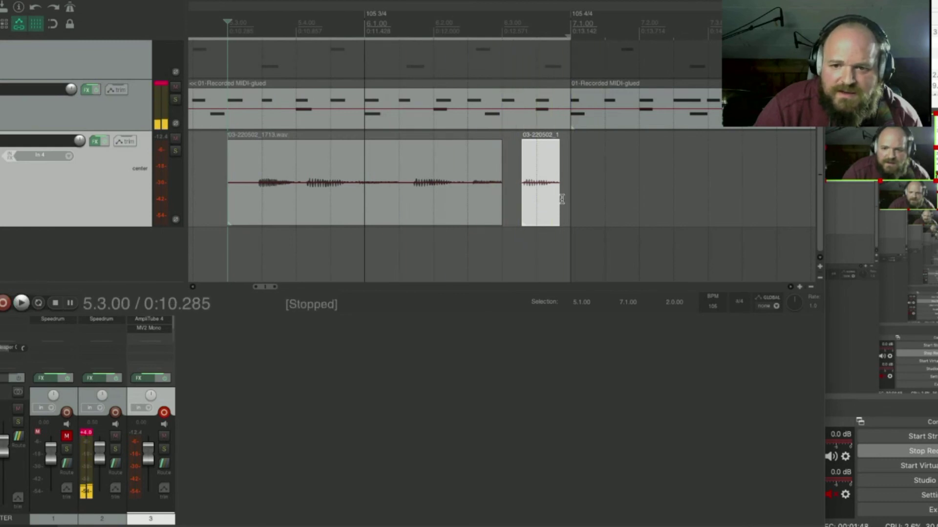
# - Extend the added piece's end slightly and play the phrase from just before 5.3.00
pyautogui.moveTo(559, 199); pyautogui.dragTo(558, 199)
pyautogui.click(520, 25)
pyautogui.click(522, 26)
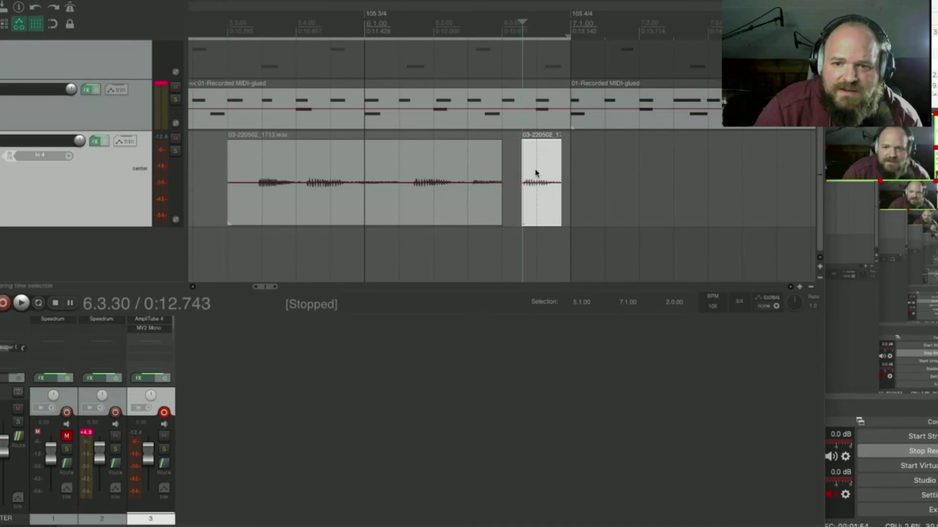
pyautogui.click(225, 25)
pyautogui.press('space')
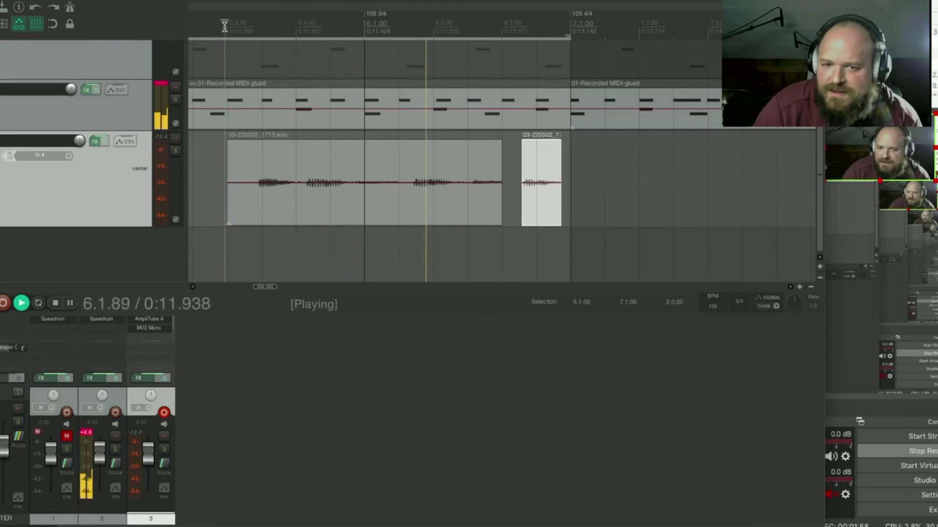
pyautogui.press('space')
# - Split the first clip at 6.1.51 and again just before its last note to isolate the third note
pyautogui.click(401, 203)
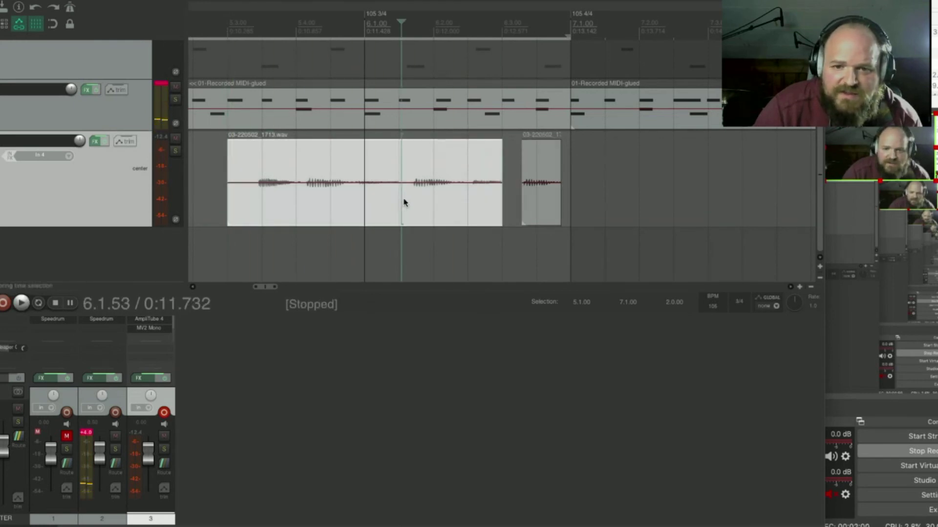
pyautogui.click(399, 207)
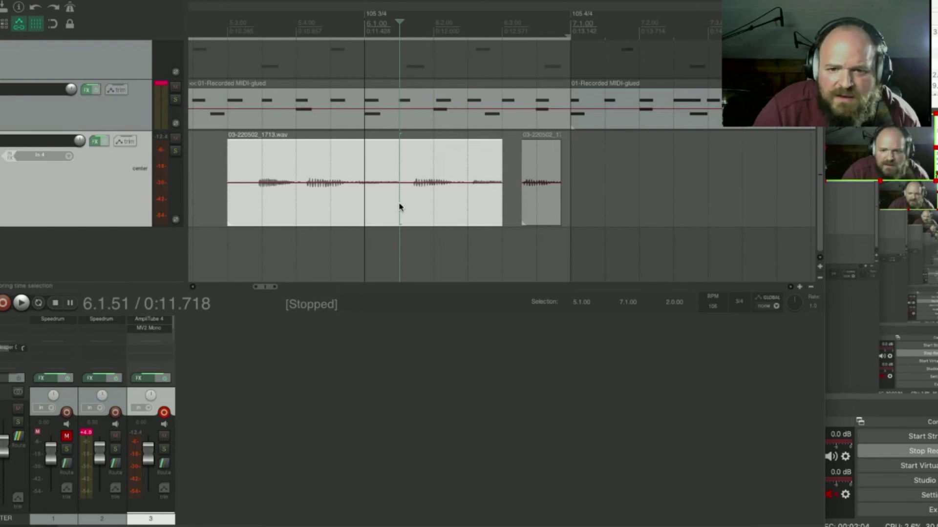
pyautogui.press('space')
pyautogui.press('space')
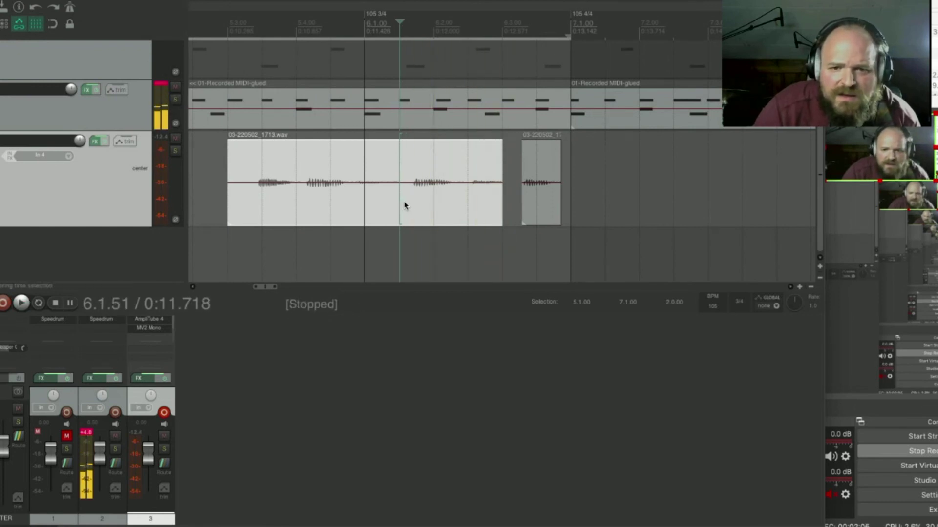
pyautogui.scroll(1, 414, 211)
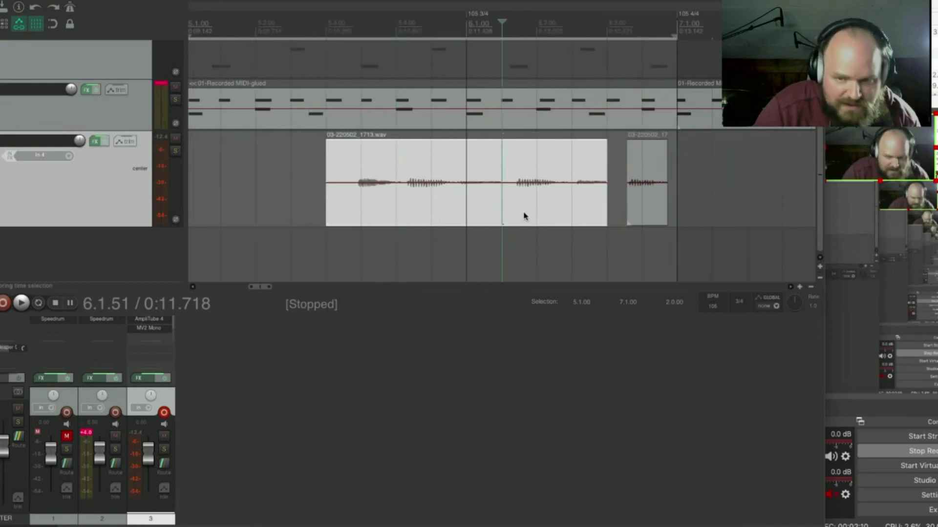
pyautogui.press('s')
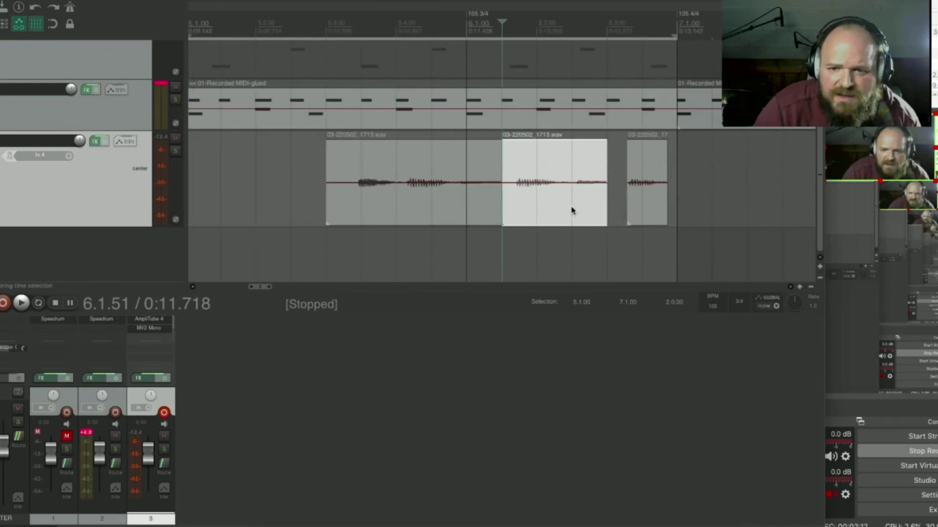
pyautogui.click(565, 211)
pyautogui.press('s')
# - Slip the audio inside the isolated third-note piece slightly later and play the phrase from just before 5.3.00
pyautogui.click(536, 215)
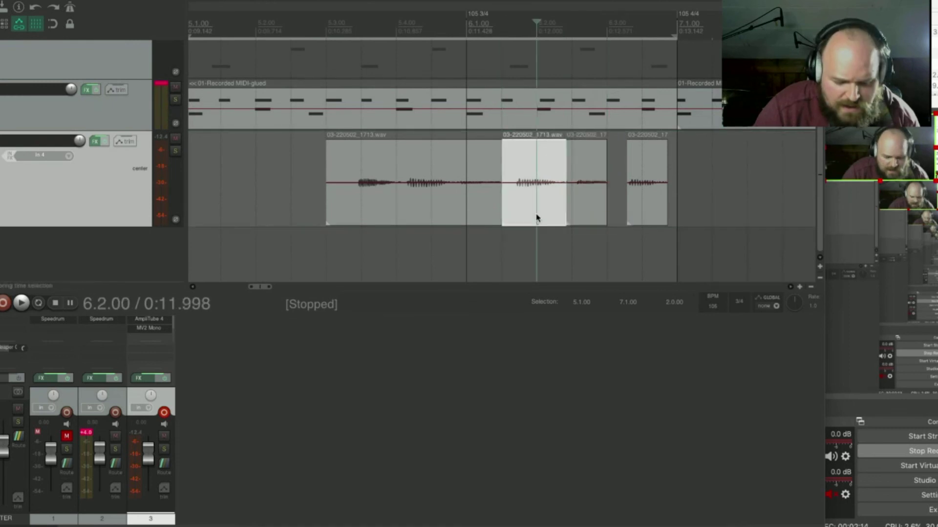
pyautogui.moveTo(526, 203); pyautogui.dragTo(529, 197)
pyautogui.click(324, 28)
pyautogui.press('space')
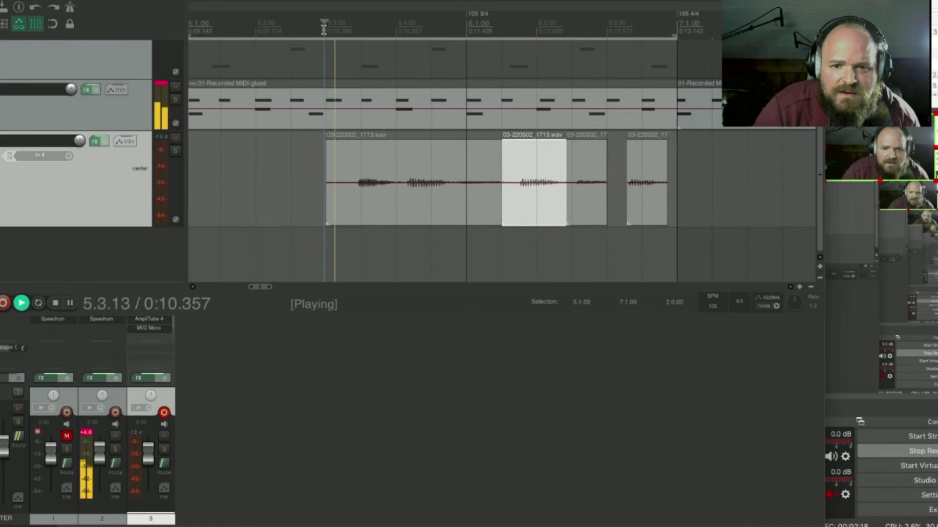
# - Split the first clip on track 3 at 5.4.00 to isolate its second note
pyautogui.click(399, 193)
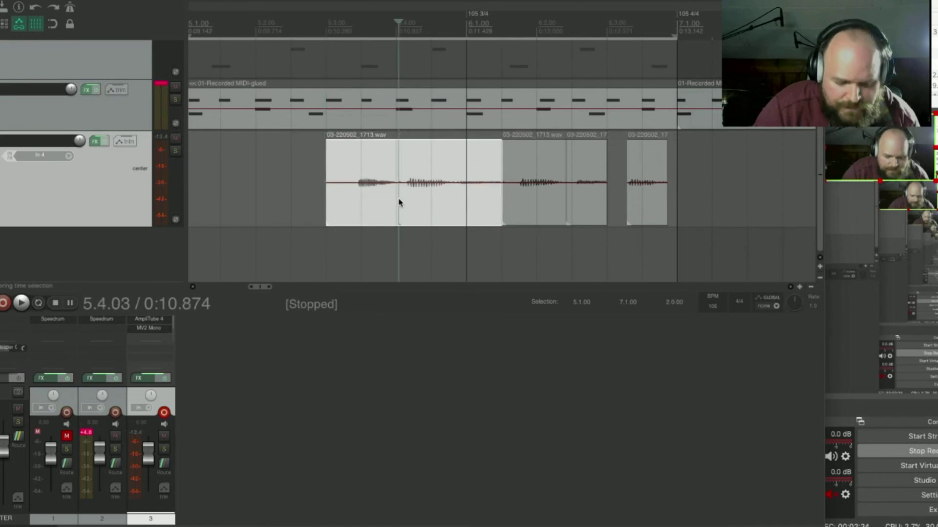
pyautogui.click(395, 197)
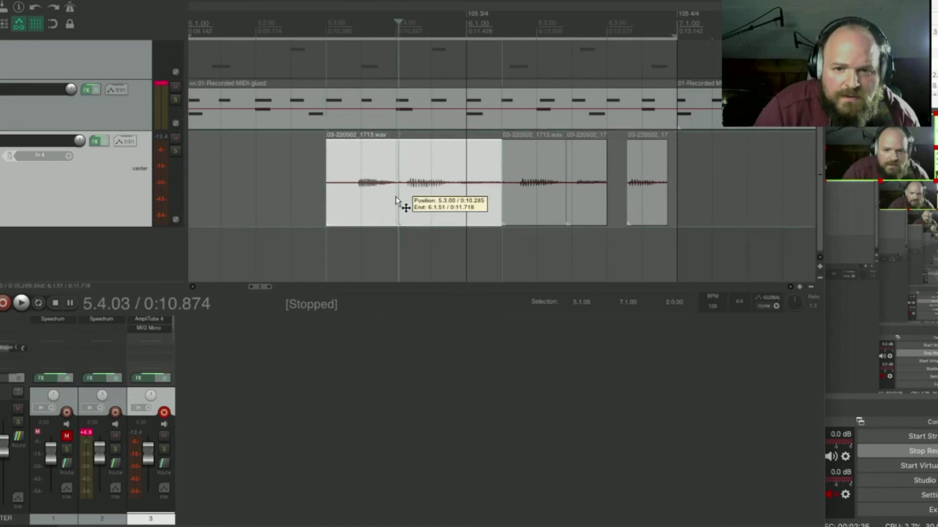
pyautogui.press('s')
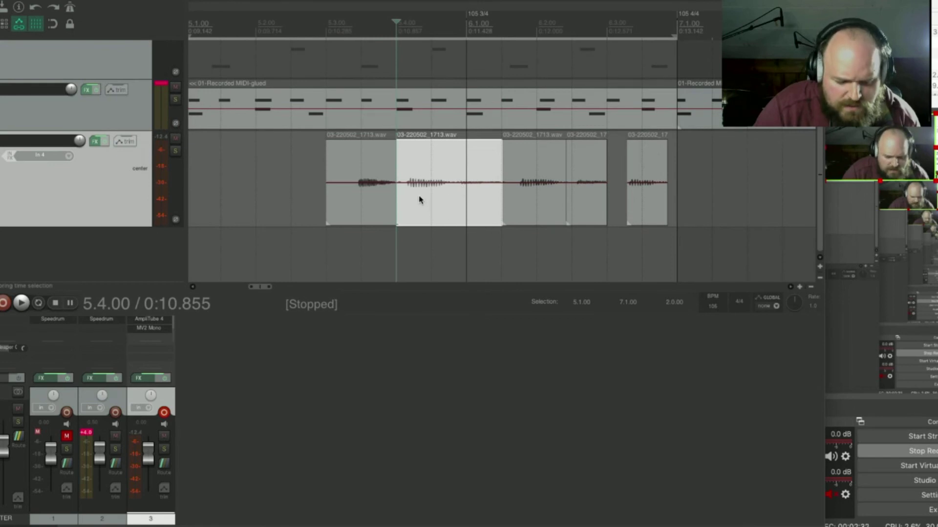
# - Slip the audio inside the second-note piece slightly later and play the phrase from just before 5.3.00
pyautogui.moveTo(419, 195); pyautogui.dragTo(423, 199)
pyautogui.click(324, 31)
pyautogui.press('space')
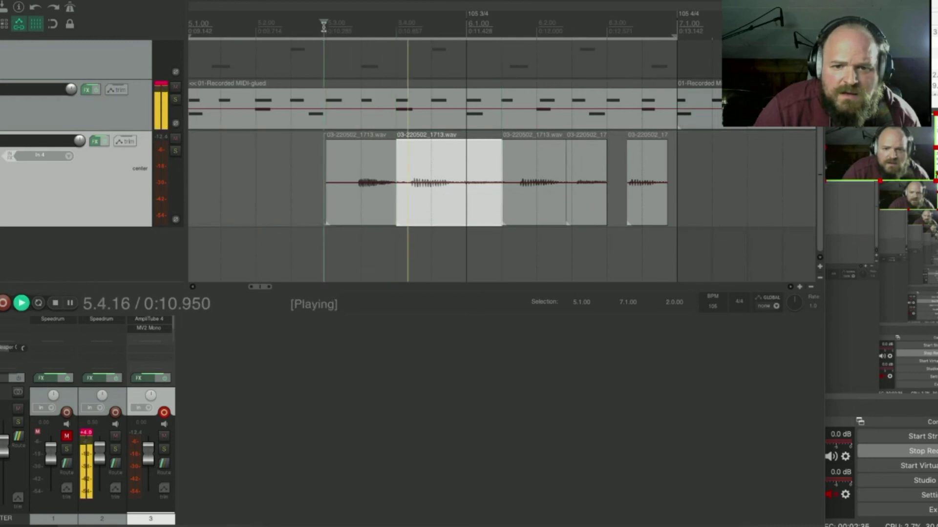
pyautogui.press('space')
pyautogui.press('space')
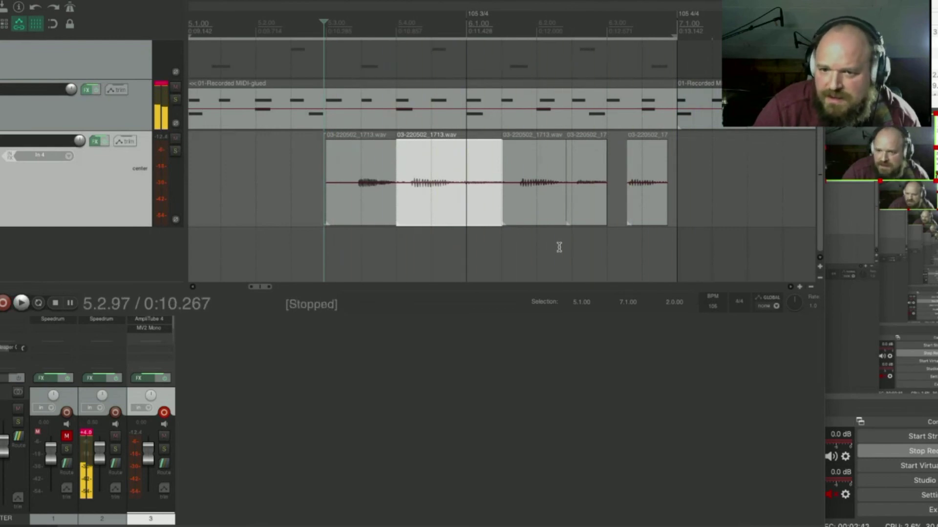
pyautogui.press('space')
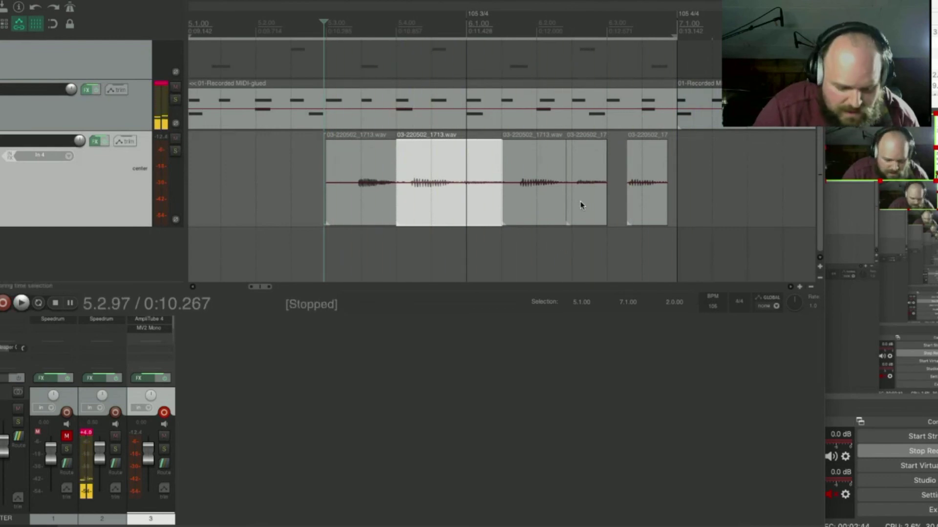
# - Slip the audio inside the fourth-note piece slightly earlier and play the phrase from just before 5.3.00
pyautogui.moveTo(580, 201); pyautogui.dragTo(568, 198)
pyautogui.press('space')
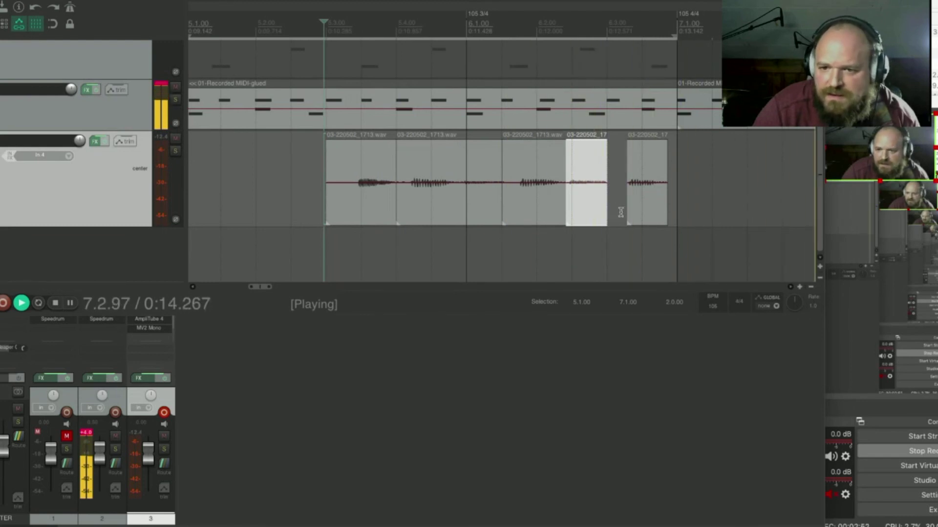
pyautogui.press('space')
pyautogui.press('space')
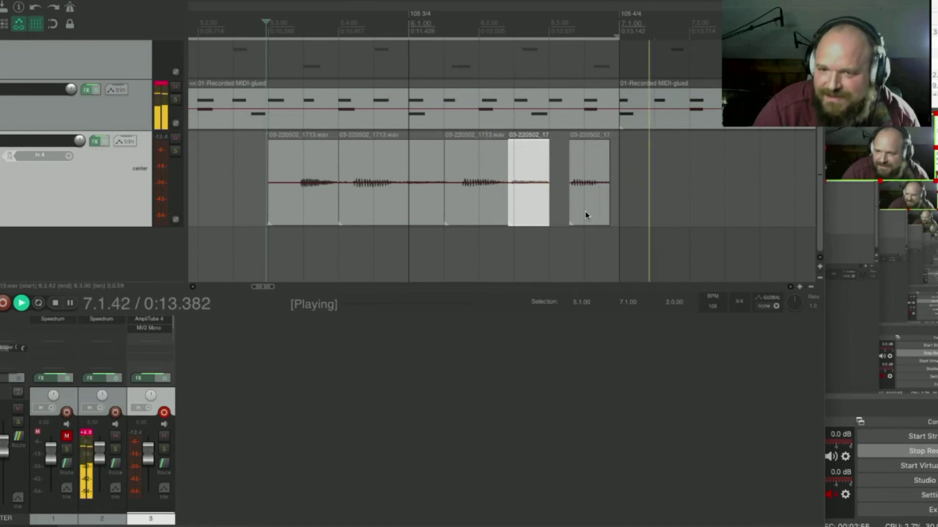
pyautogui.press('space')
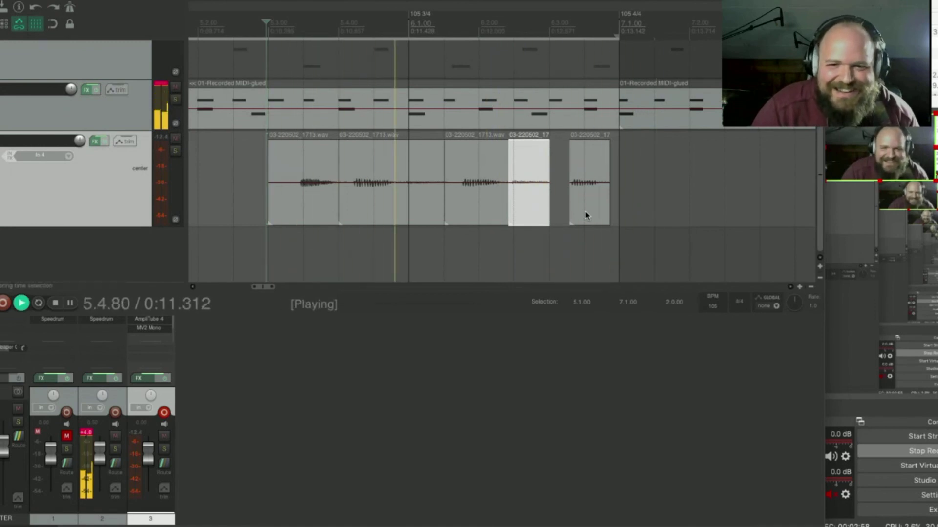
pyautogui.press('space')
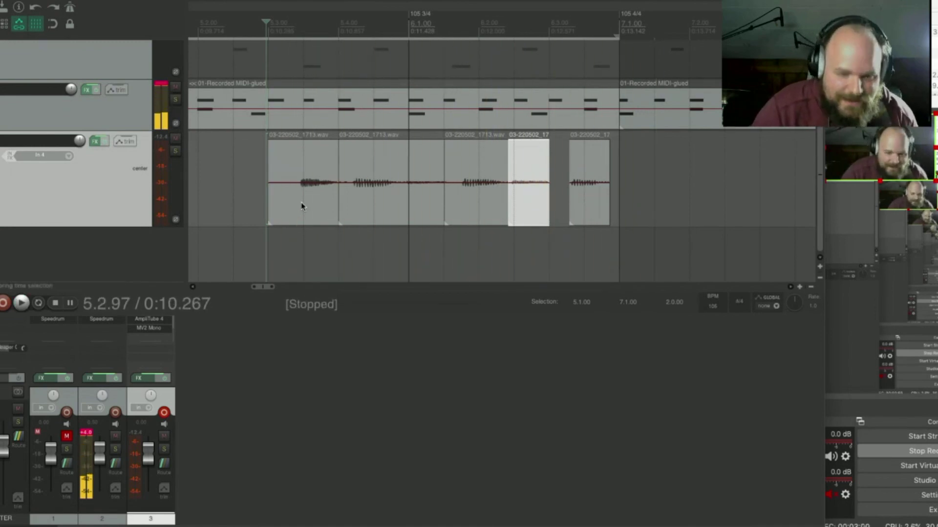
# - Slip the audio inside the first-note and second-note pieces slightly later and play the phrase from just before 5.3.00
pyautogui.moveTo(300, 204); pyautogui.dragTo(362, 198)
pyautogui.press('space')
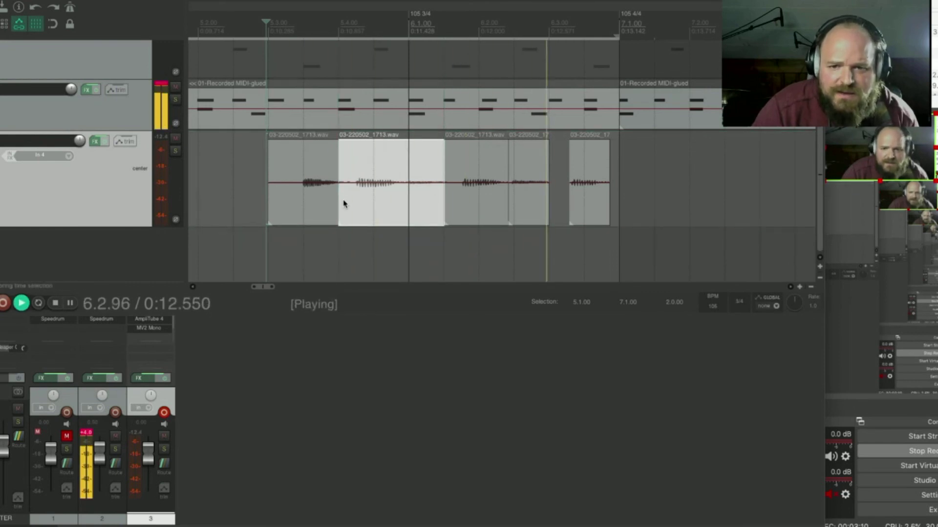
pyautogui.press('space')
pyautogui.press('space')
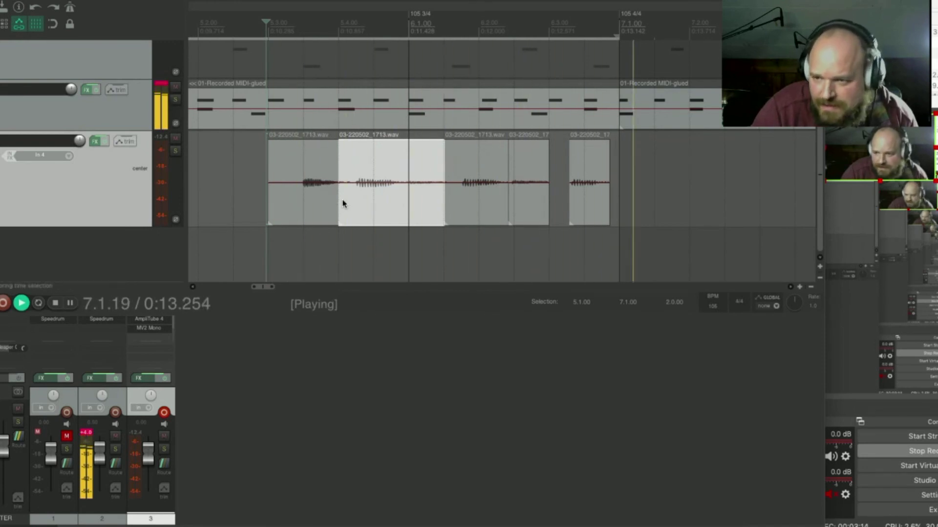
pyautogui.press('space')
pyautogui.press('space')
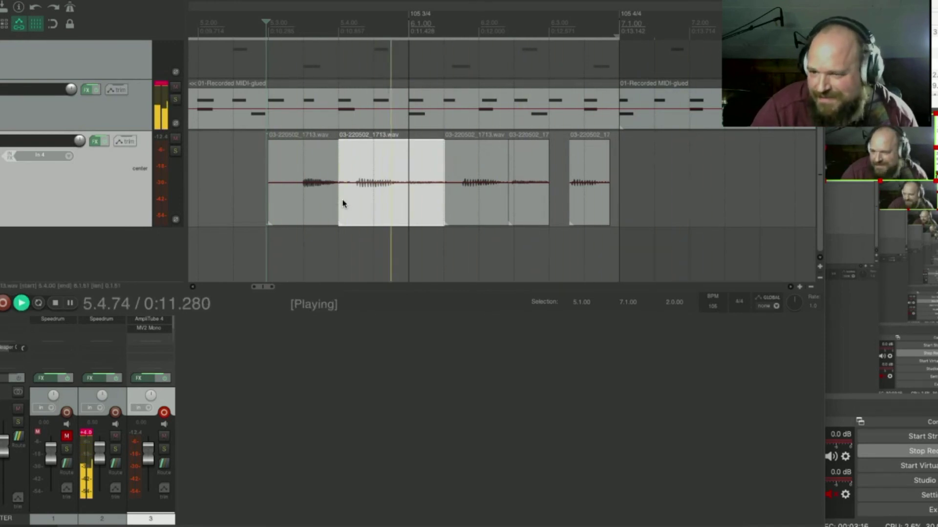
pyautogui.press('space')
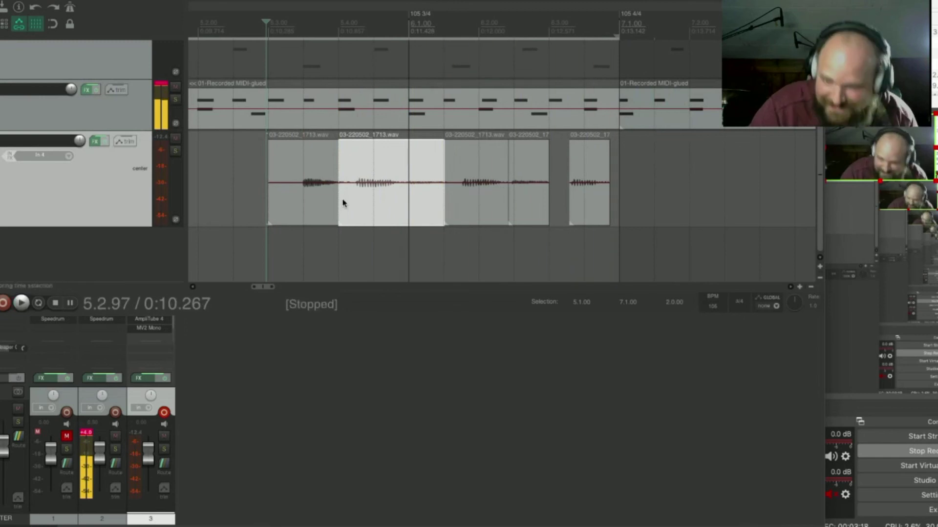
# - Enable snapping, place the edit cursor at 2.1.00, and play the start of the drum pattern
pyautogui.hscroll(-3, 364, 191)
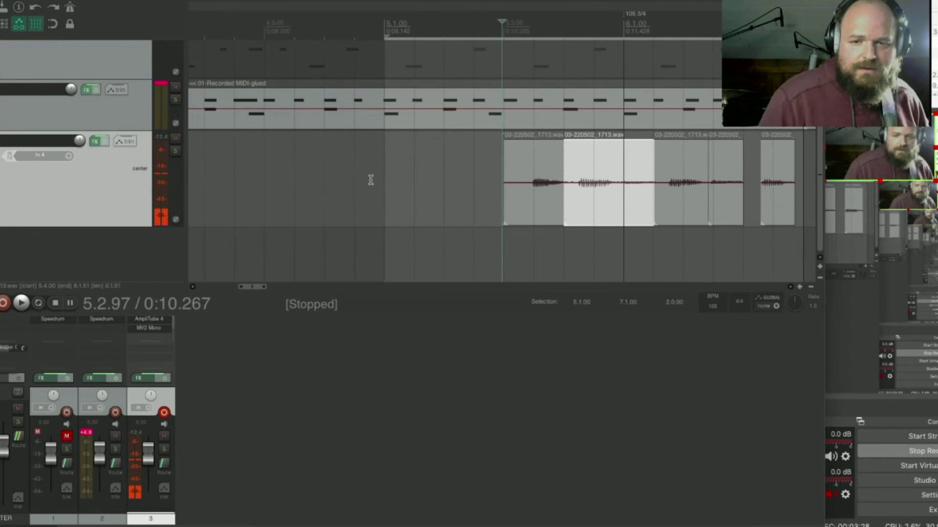
pyautogui.scroll(-4, 390, 146)
pyautogui.scroll(-4, 400, 122)
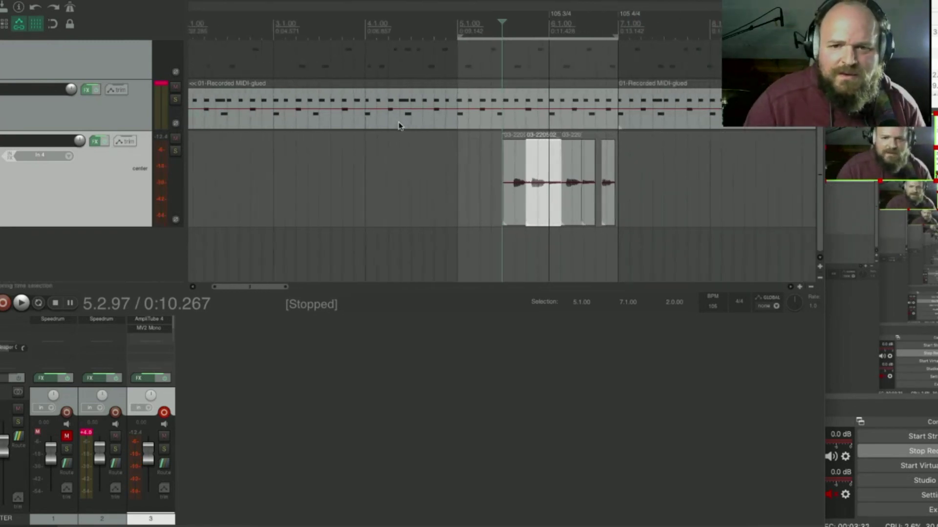
pyautogui.click(241, 32)
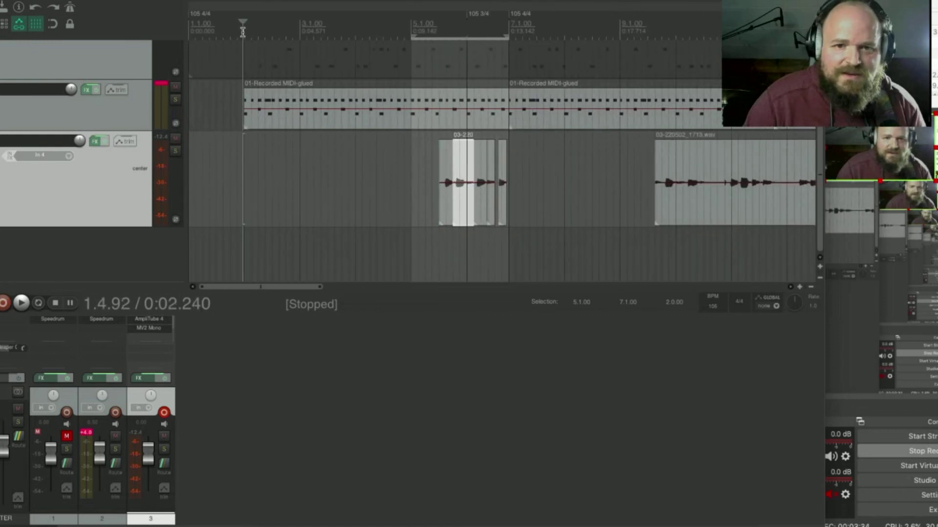
pyautogui.press('space')
pyautogui.press('space')
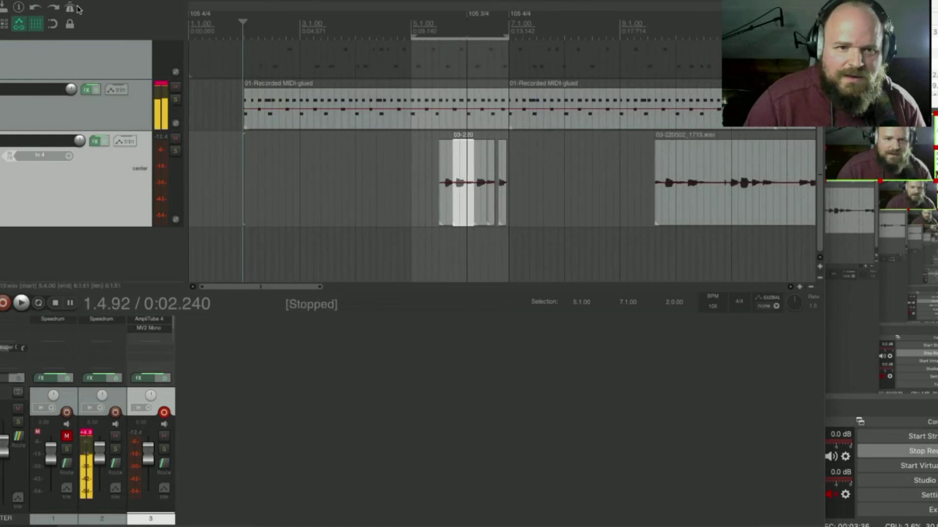
pyautogui.click(52, 22)
pyautogui.click(243, 59)
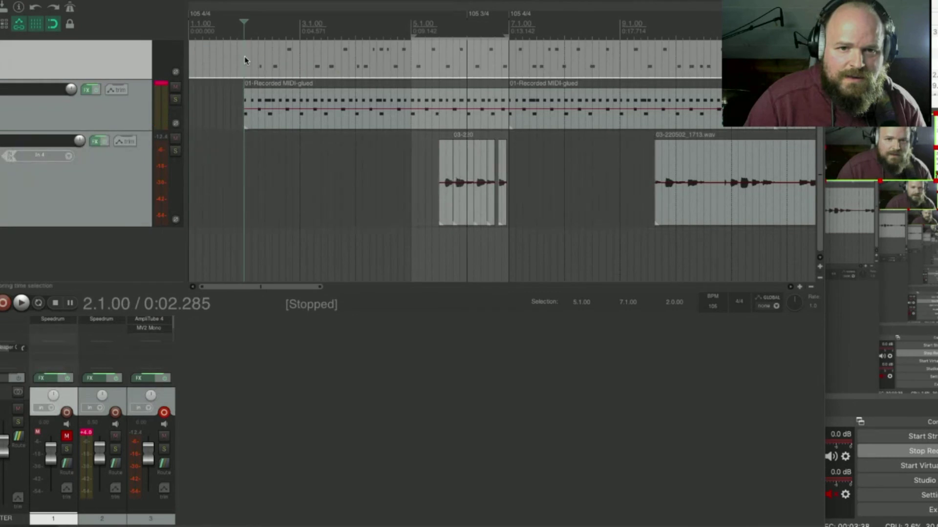
pyautogui.press('space')
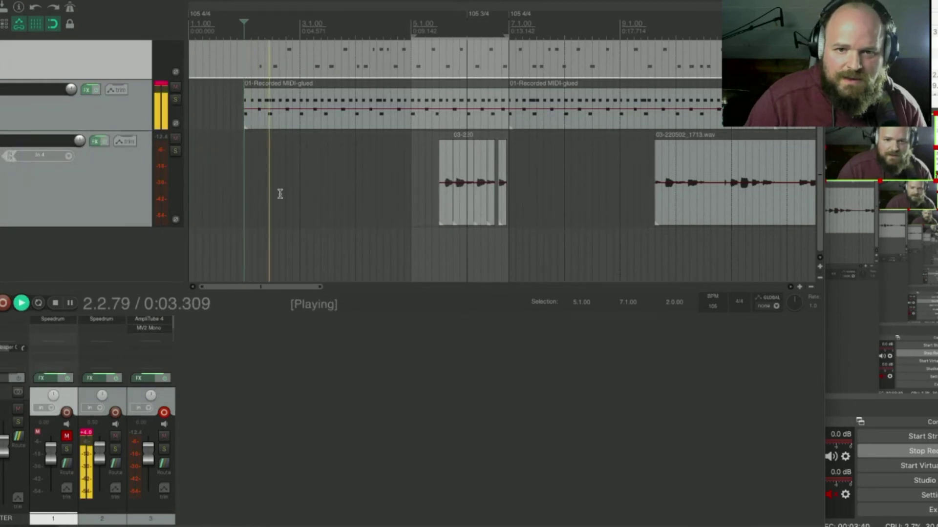
pyautogui.press('space')
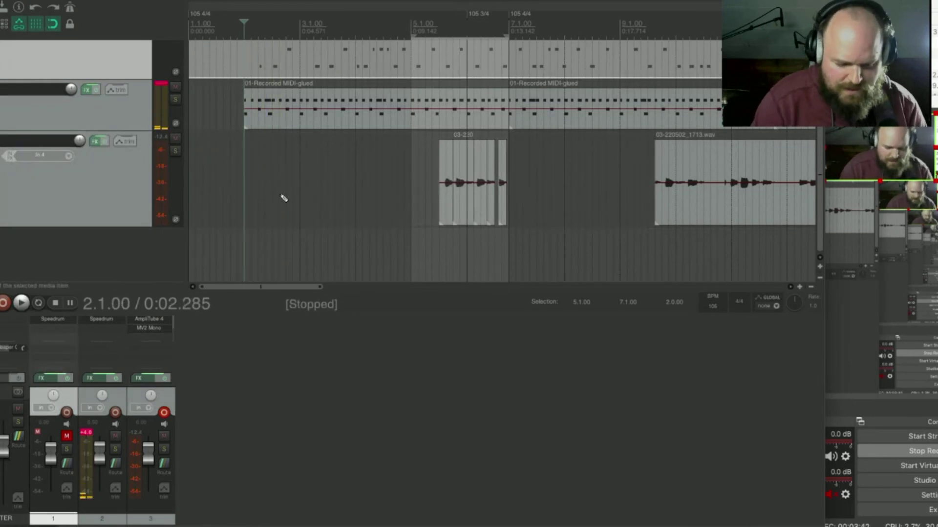
# - Try recording new takes on track 3 from 2.1.00, undoing each one
pyautogui.hotkey('ctrl', 'r')
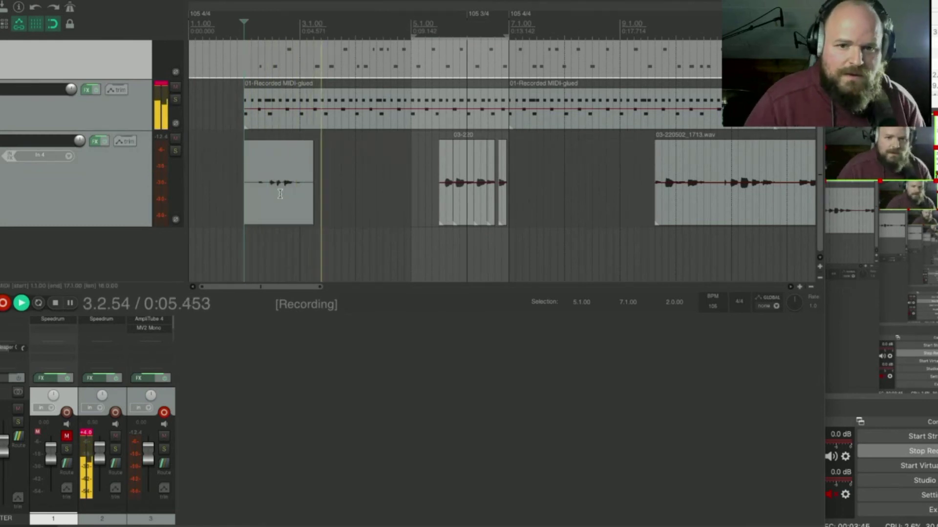
pyautogui.press('space')
pyautogui.hotkey('ctrl', 'z')
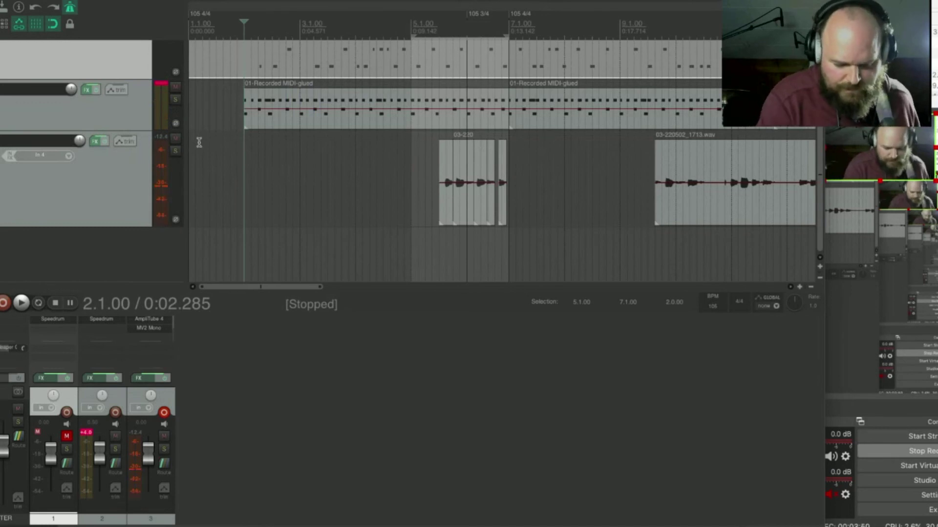
pyautogui.hotkey('ctrl', 'r')
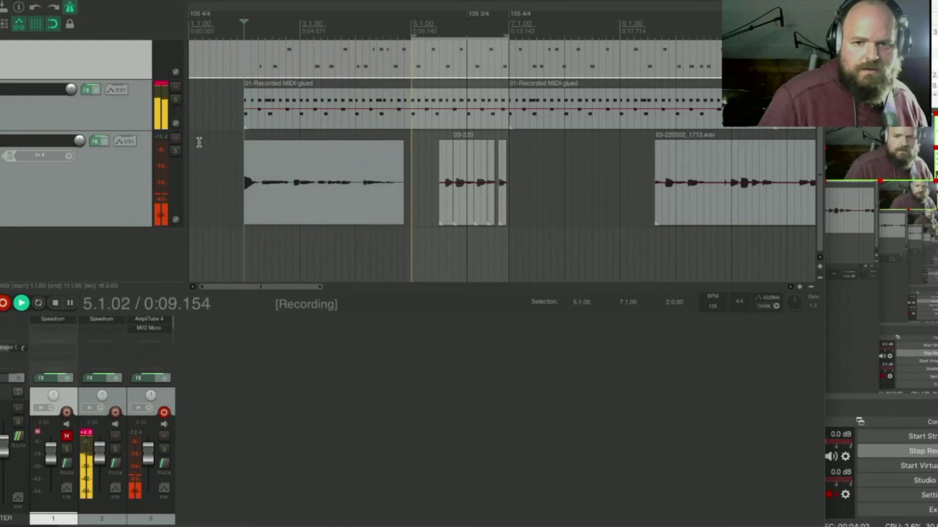
pyautogui.press('space')
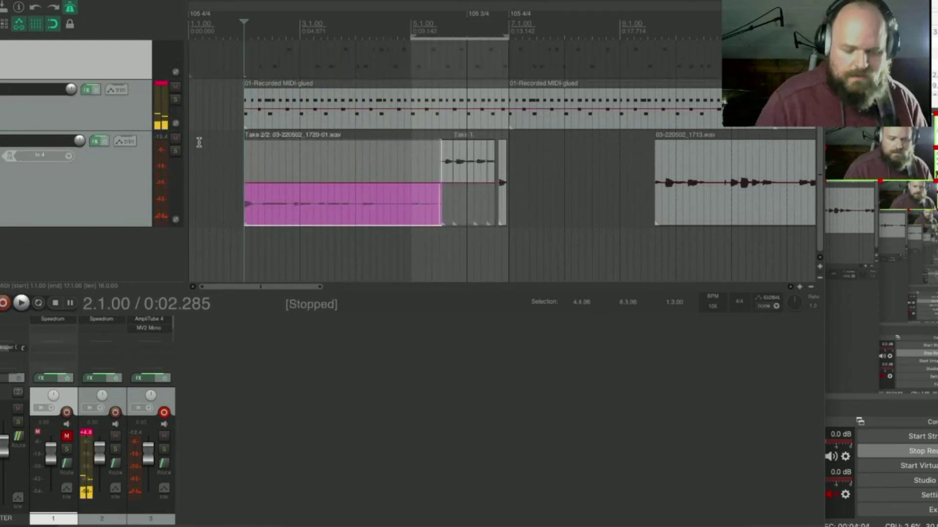
pyautogui.hotkey('ctrl', 'z')
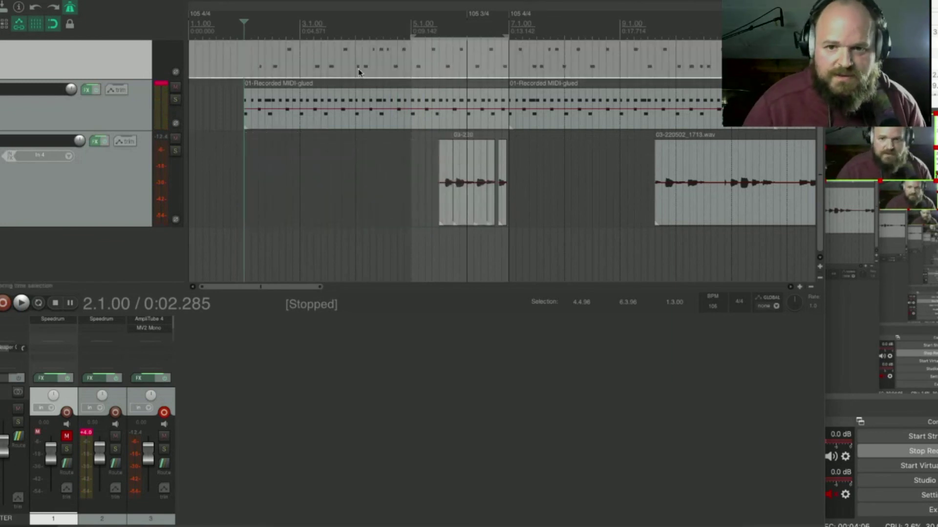
# - Set the time selection from 2.1.00 to 5.3.50 and the record mode to time selection auto punch
pyautogui.moveTo(243, 34); pyautogui.dragTo(439, 43)
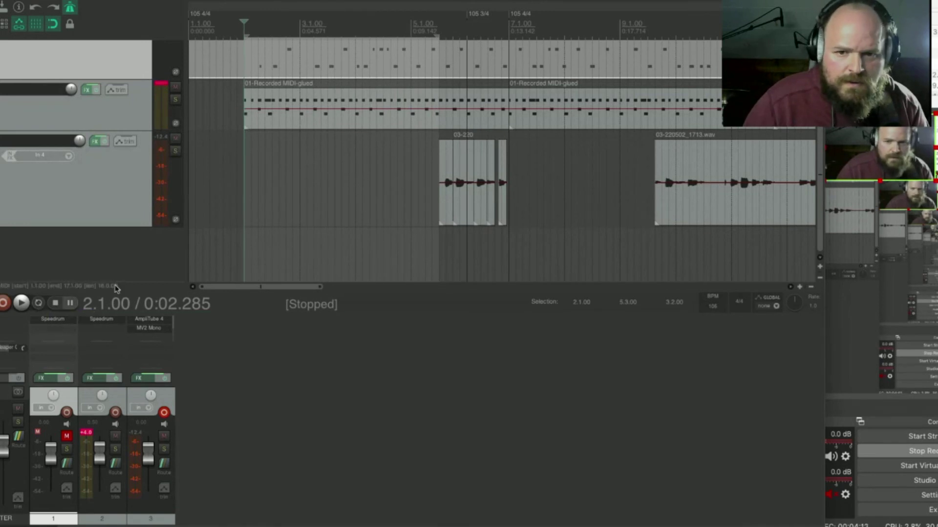
pyautogui.scroll(3, 483, 148)
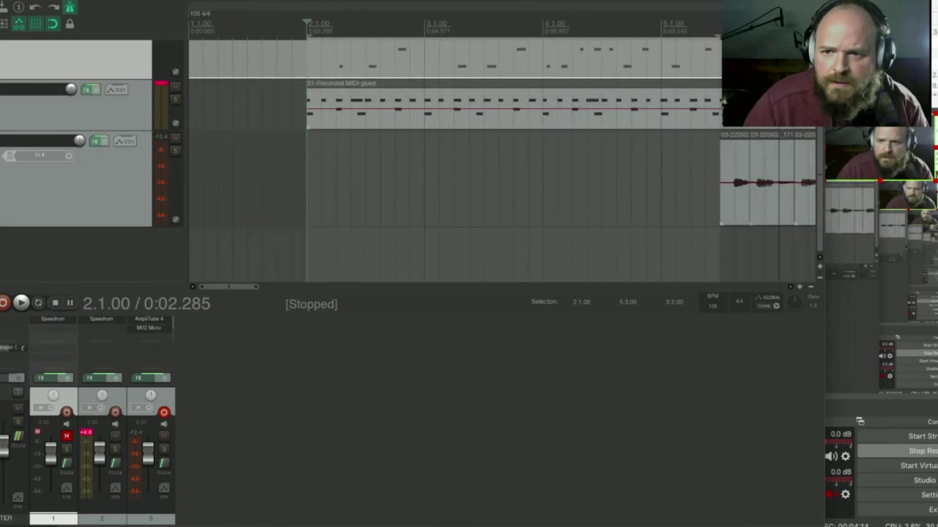
pyautogui.moveTo(720, 49); pyautogui.dragTo(735, 49)
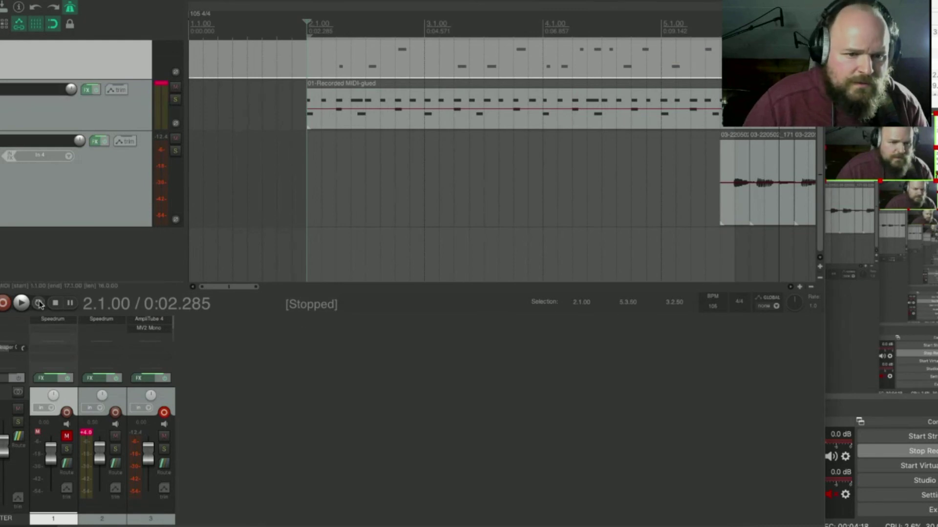
pyautogui.rightClick(4, 304)
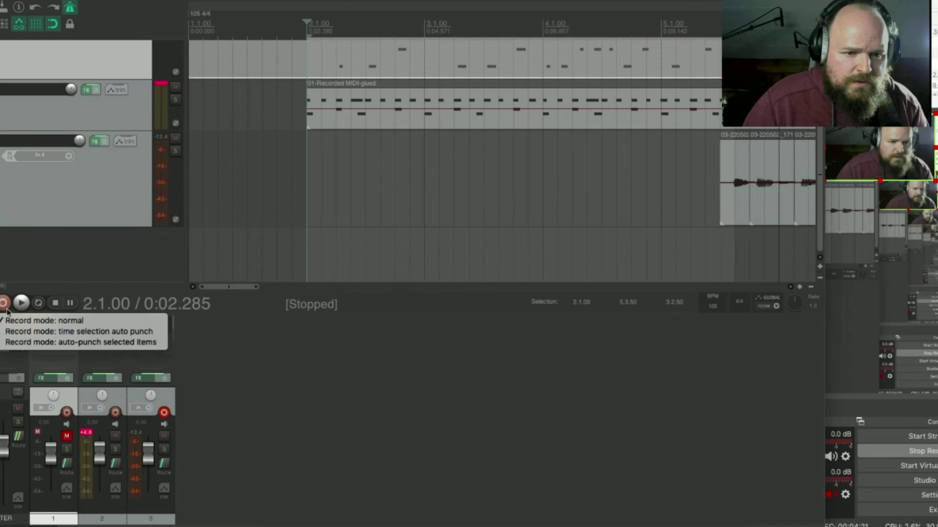
pyautogui.click(14, 334)
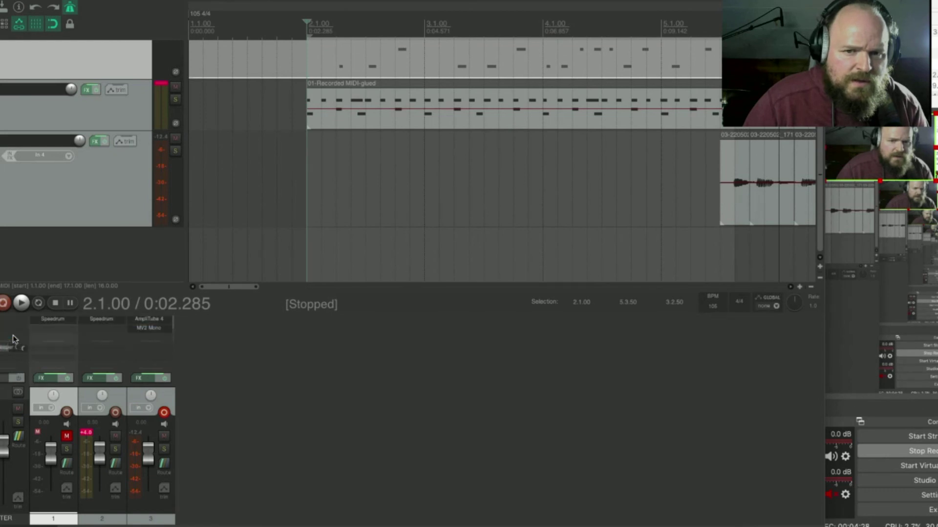
# - Try recording an auto-punched take on track 3 between 2.1.00 and 5.3.50, play it back, and discard it
pyautogui.scroll(-3, 309, 168)
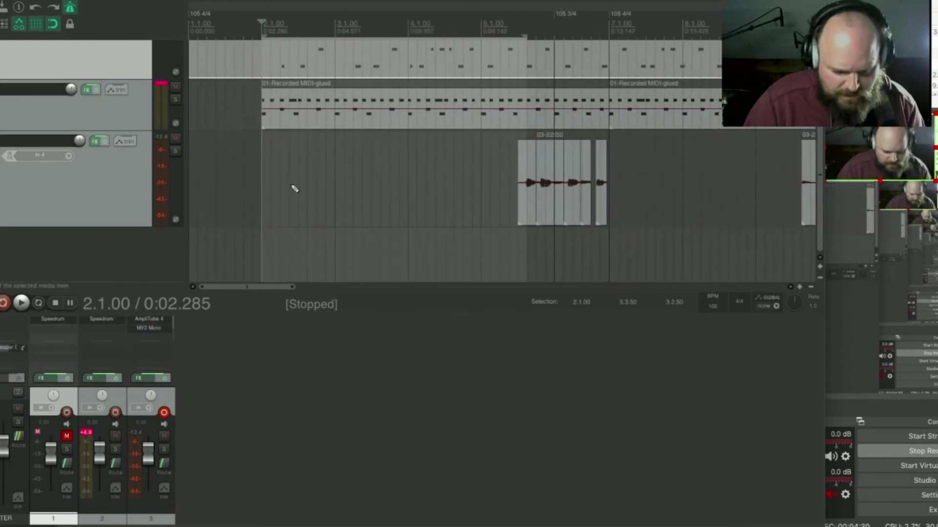
pyautogui.hotkey('ctrl', 'r')
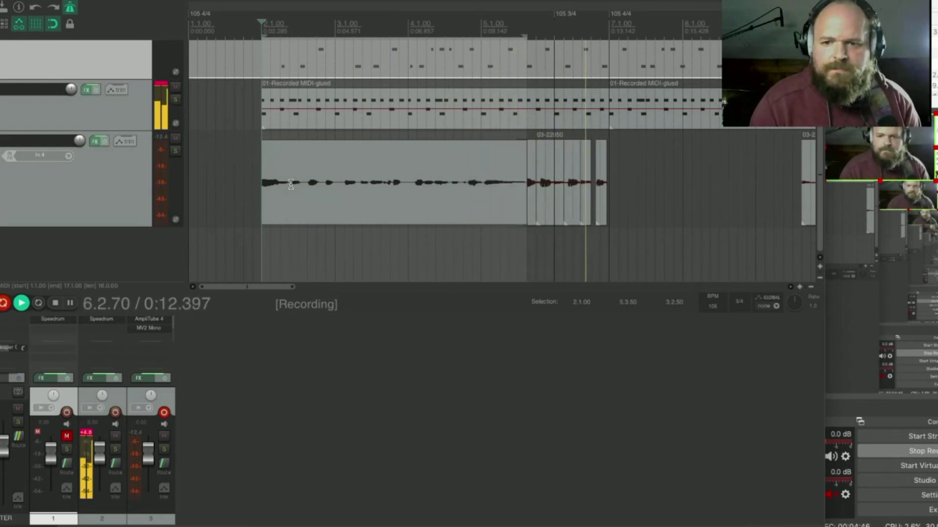
pyautogui.press('space')
pyautogui.press('space')
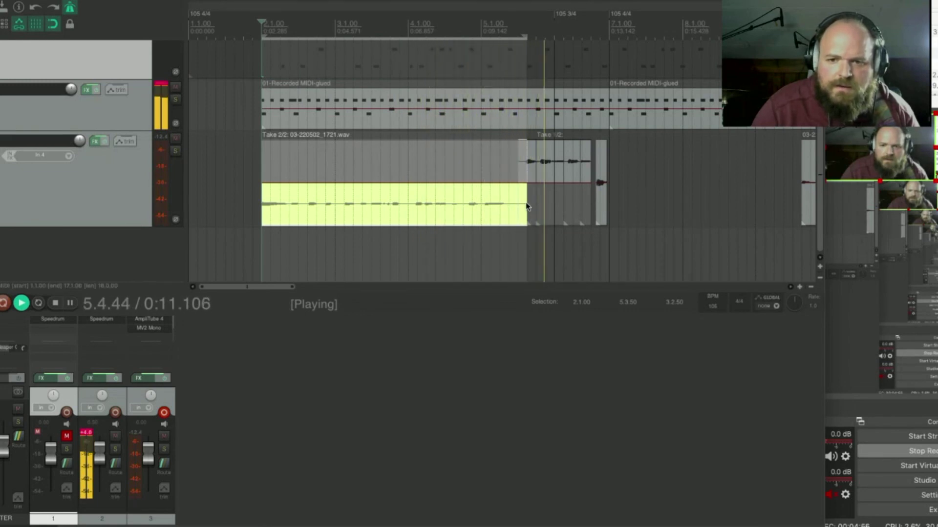
pyautogui.press('space')
pyautogui.press('Delete')
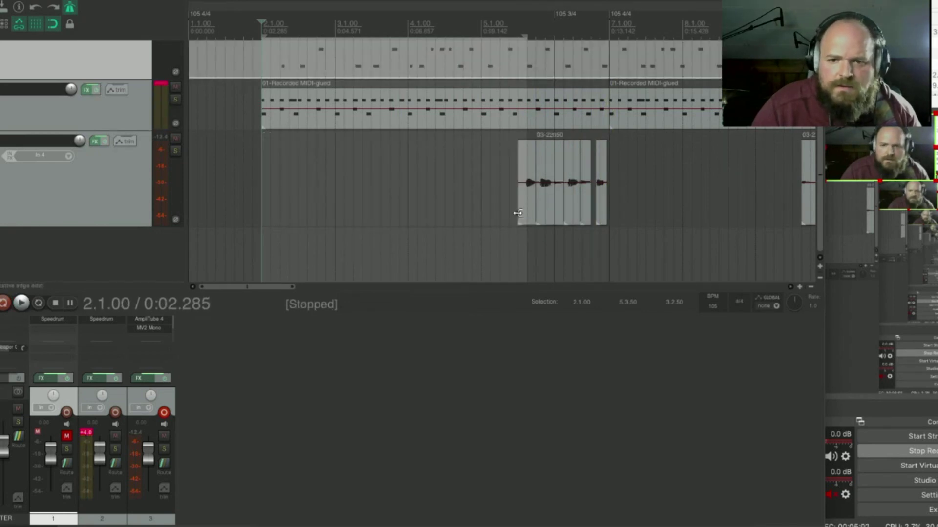
# - Slip the audio of track 3's first phrase slice so its note starts at 5.3.50, and trim the slice's start to that point
pyautogui.moveTo(518, 213); pyautogui.dragTo(523, 213)
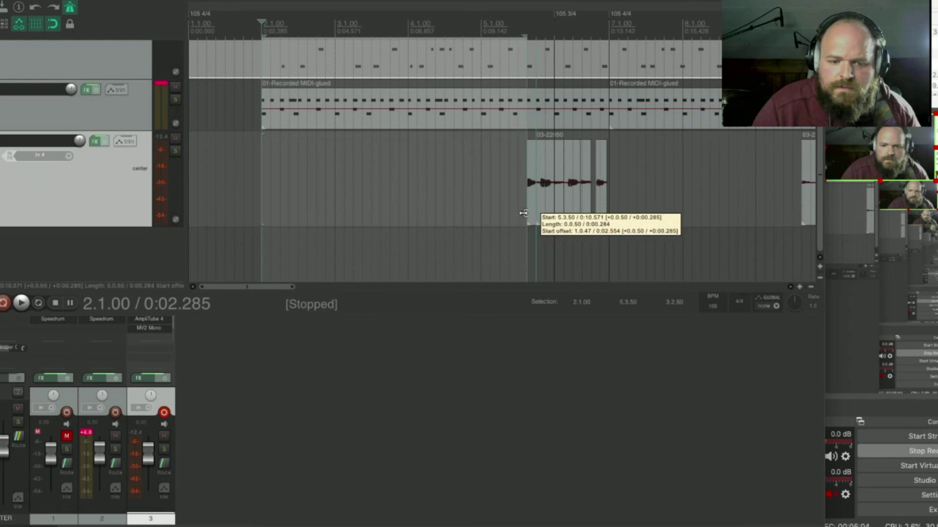
pyautogui.rightClick(525, 213)
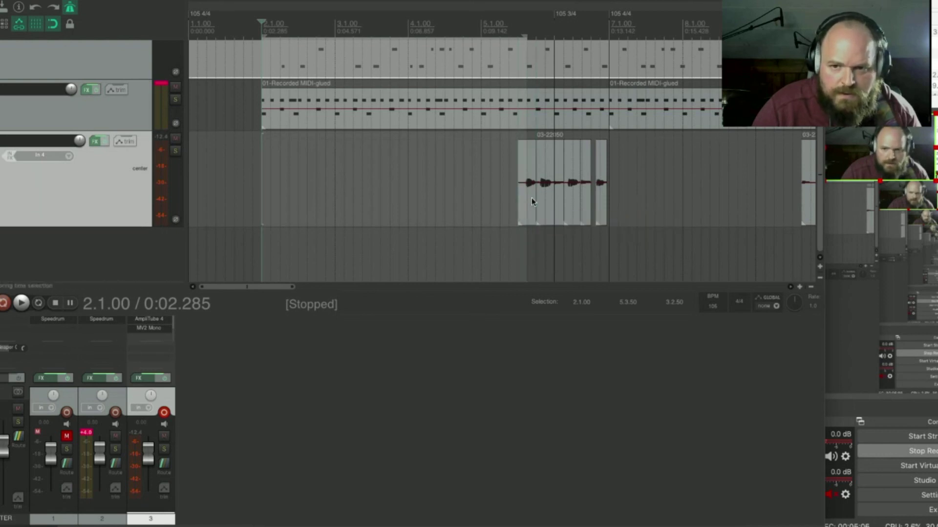
pyautogui.click(528, 29)
pyautogui.scroll(10, 538, 166)
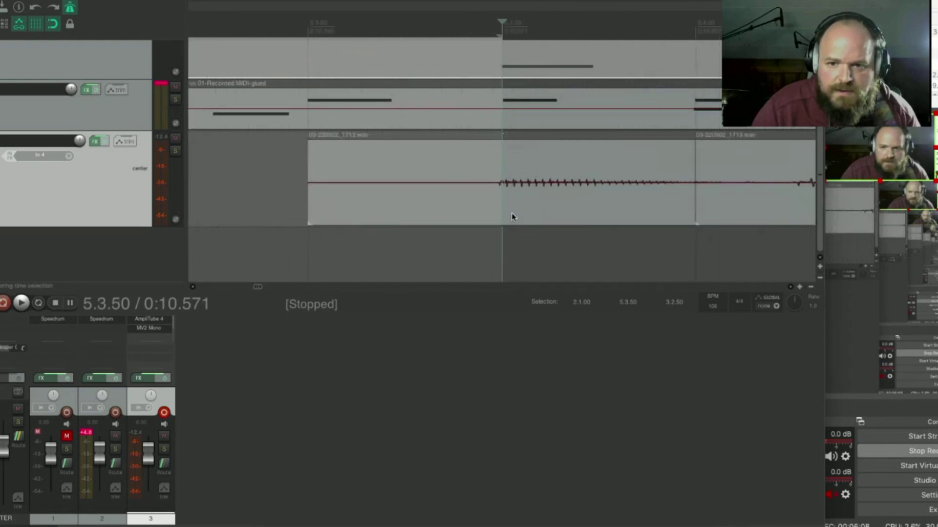
pyautogui.scroll(-2, 512, 216)
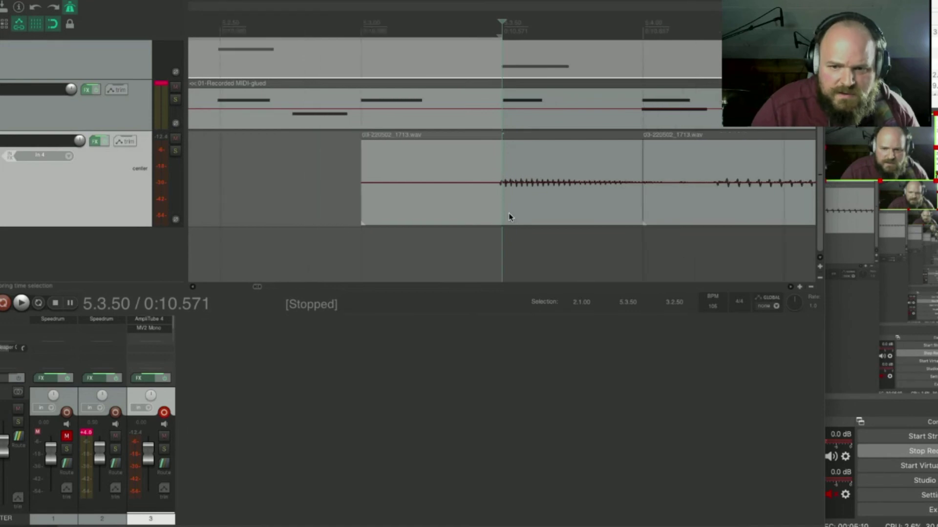
pyautogui.moveTo(513, 206); pyautogui.dragTo(521, 205)
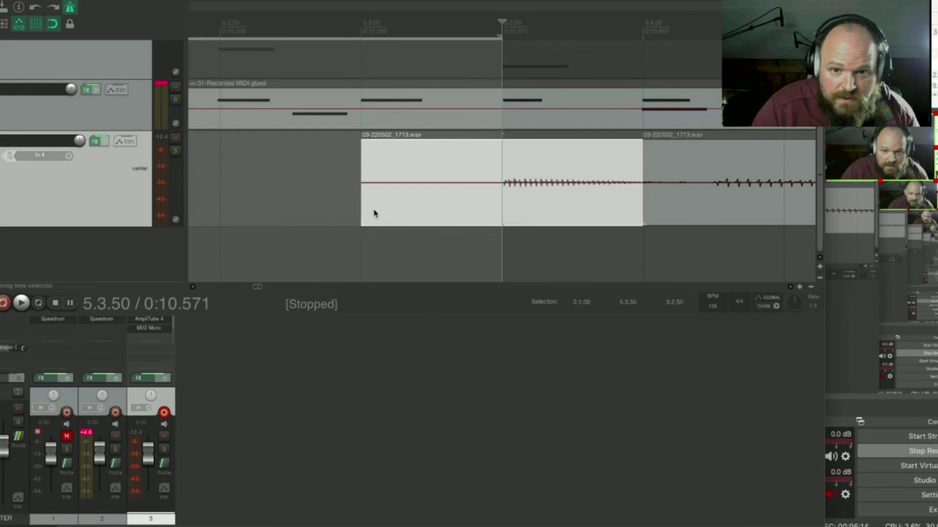
pyautogui.click(368, 211)
pyautogui.moveTo(367, 211); pyautogui.dragTo(496, 200)
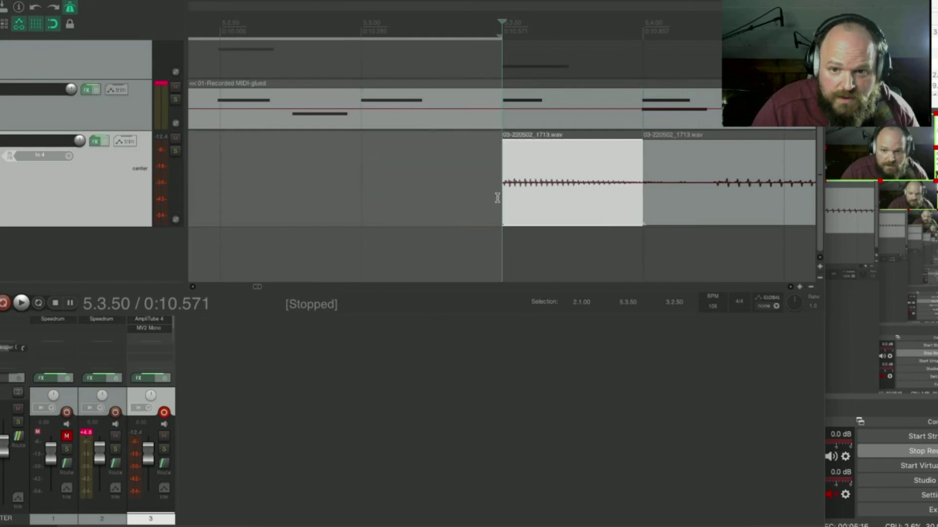
pyautogui.scroll(-2, 496, 199)
pyautogui.scroll(-5, 496, 198)
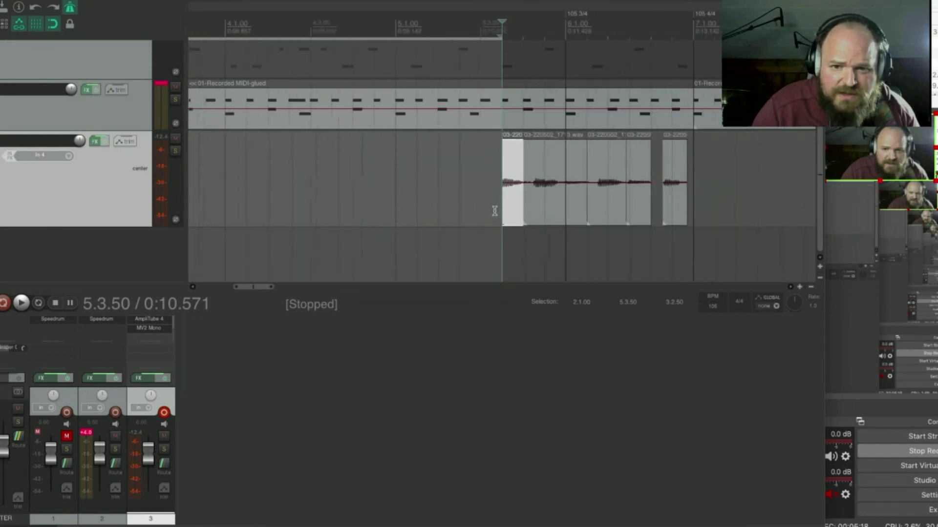
# - Try recording two more auto-punched takes on track 3 from 2.1.00 to 5.3.50, discarding each one
pyautogui.click(254, 25)
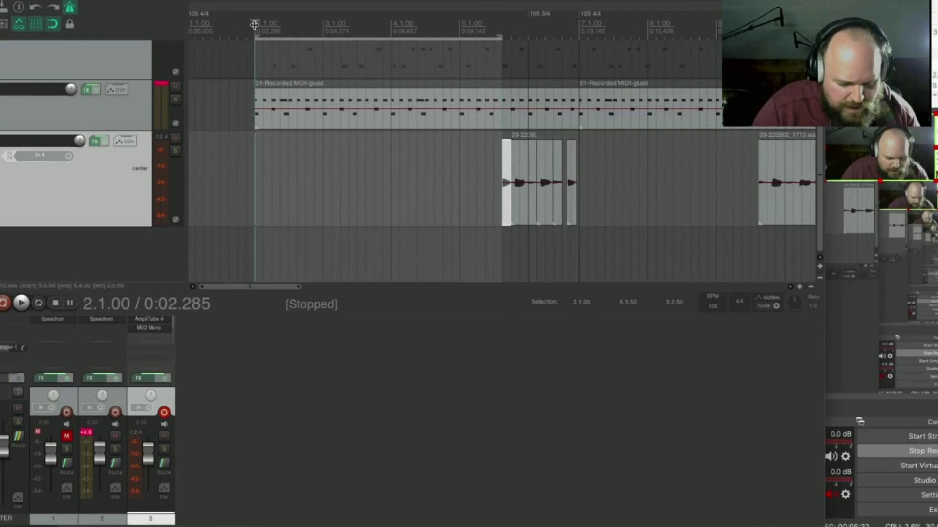
pyautogui.hotkey('ctrl', 'r')
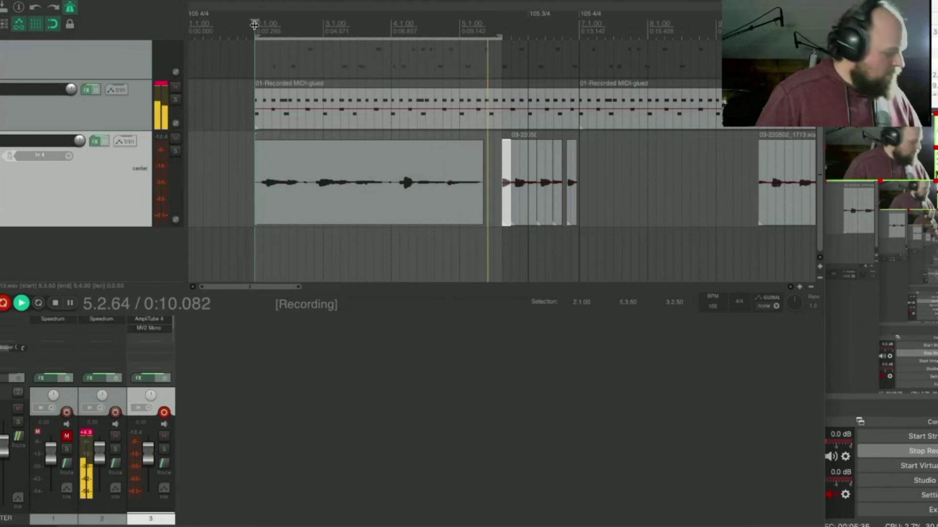
pyautogui.press('space')
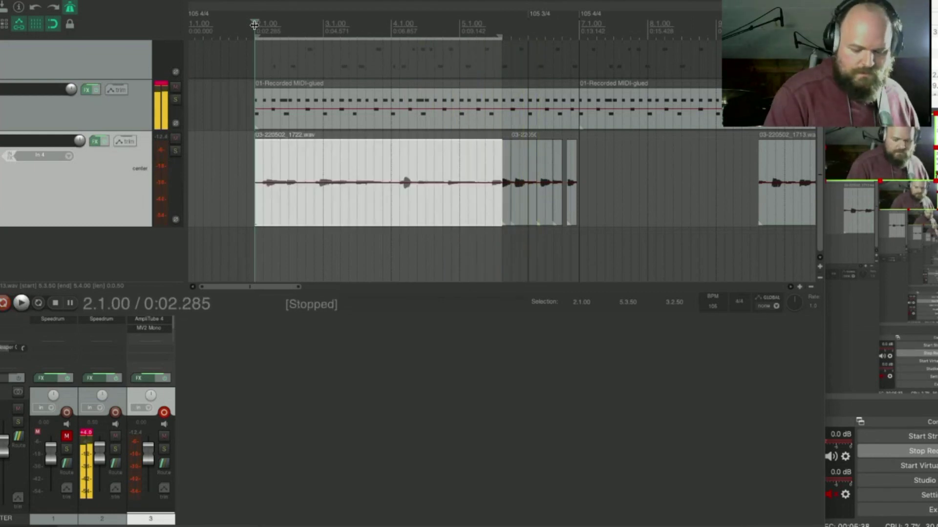
pyautogui.hotkey('ctrl', 'z')
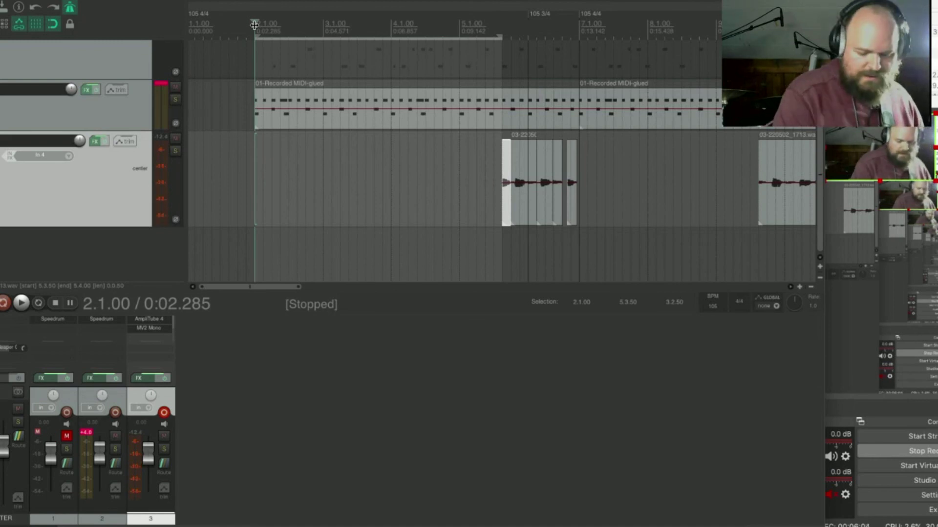
pyautogui.hotkey('ctrl', 'r')
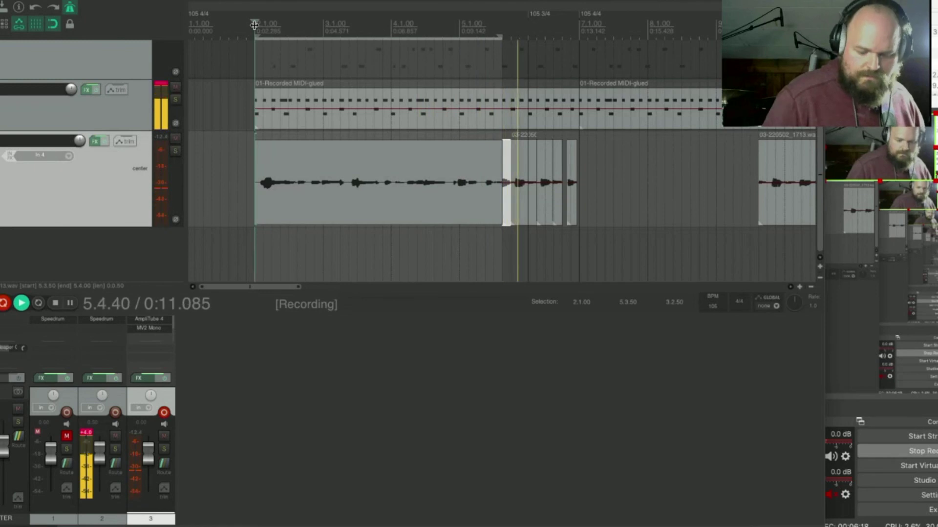
pyautogui.press('space')
pyautogui.press('space')
pyautogui.press('space')
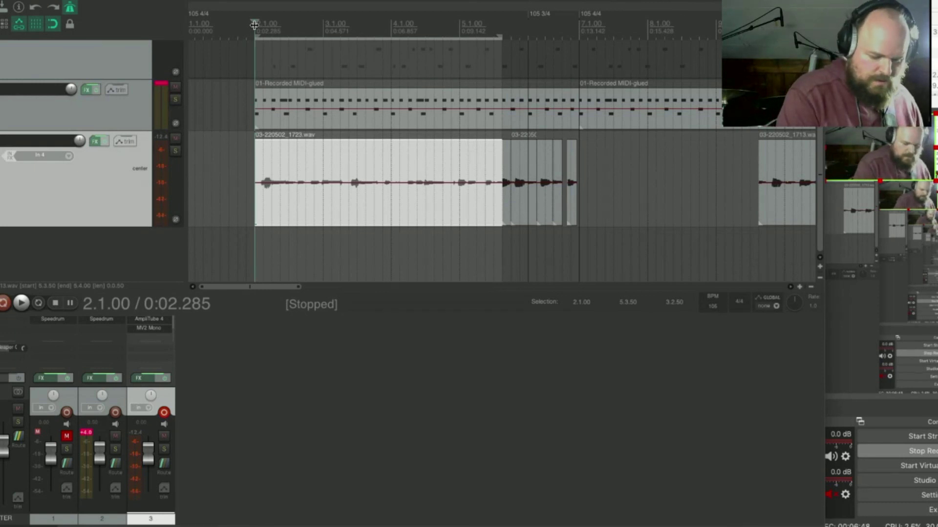
pyautogui.press('Delete')
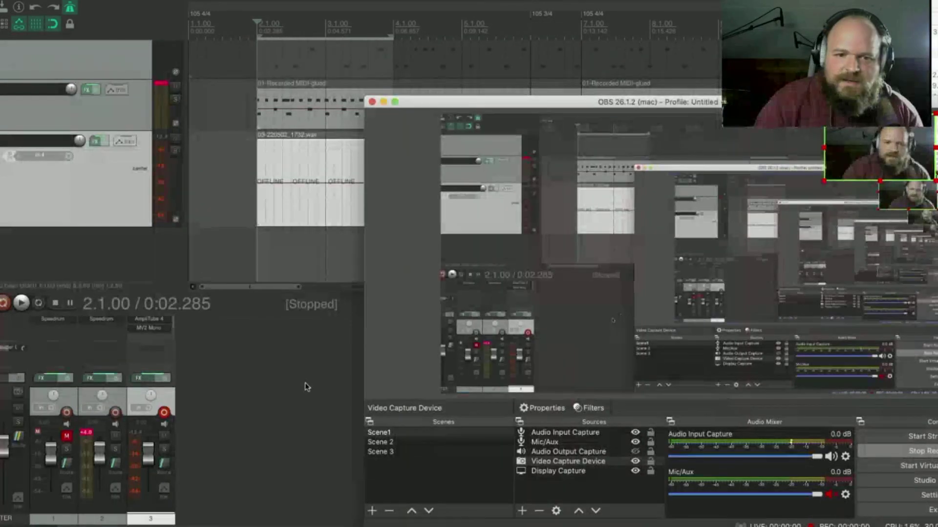
# - Return to the REAPER project and delete the separate 03-220502_1713.wav item to the right of the edited phrase on track 3
pyautogui.click(305, 383)
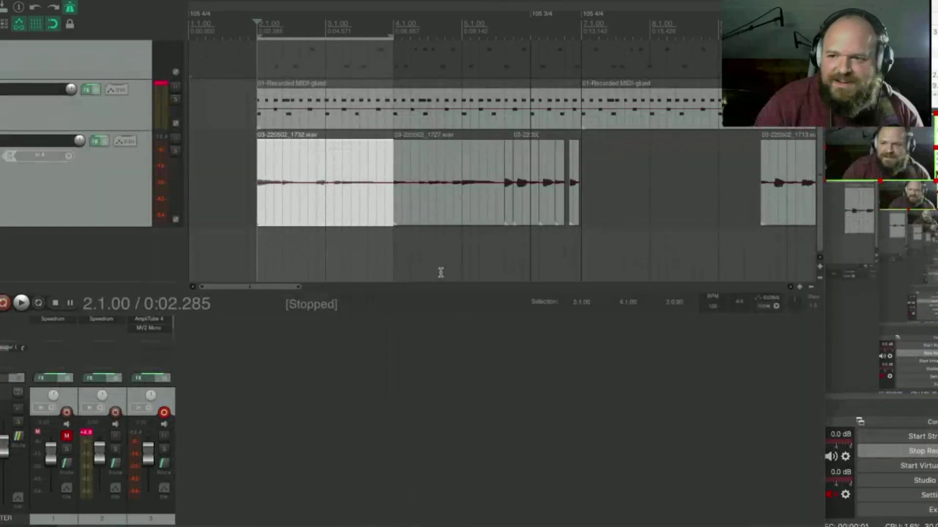
pyautogui.scroll(-2, 441, 272)
pyautogui.scroll(-3, 464, 245)
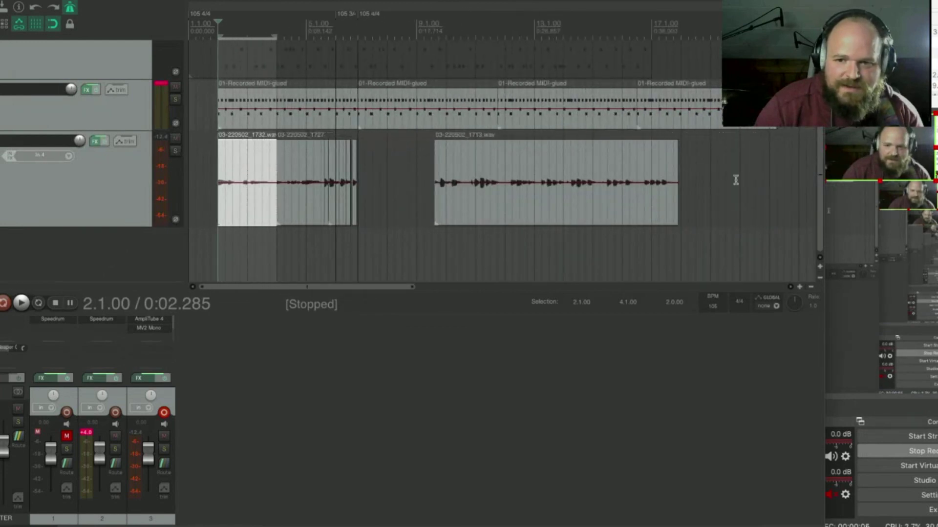
pyautogui.click(482, 200)
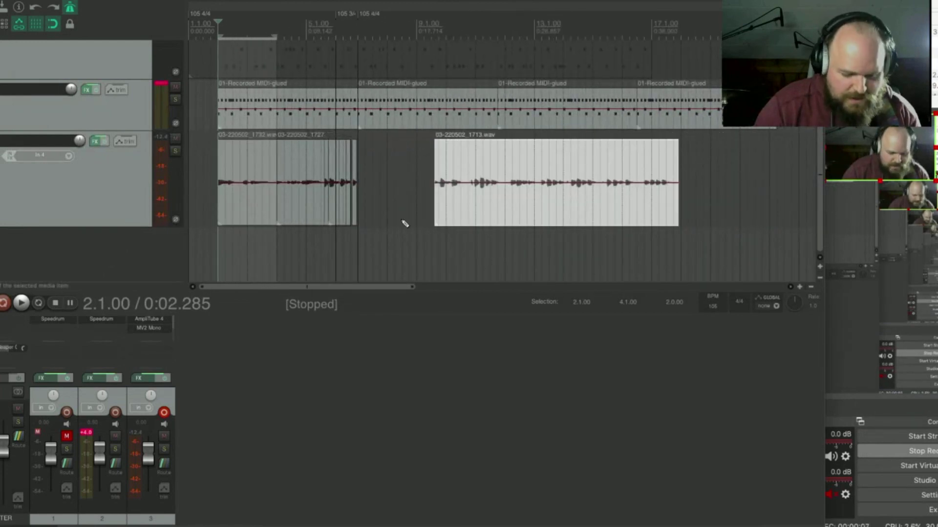
pyautogui.press('Delete')
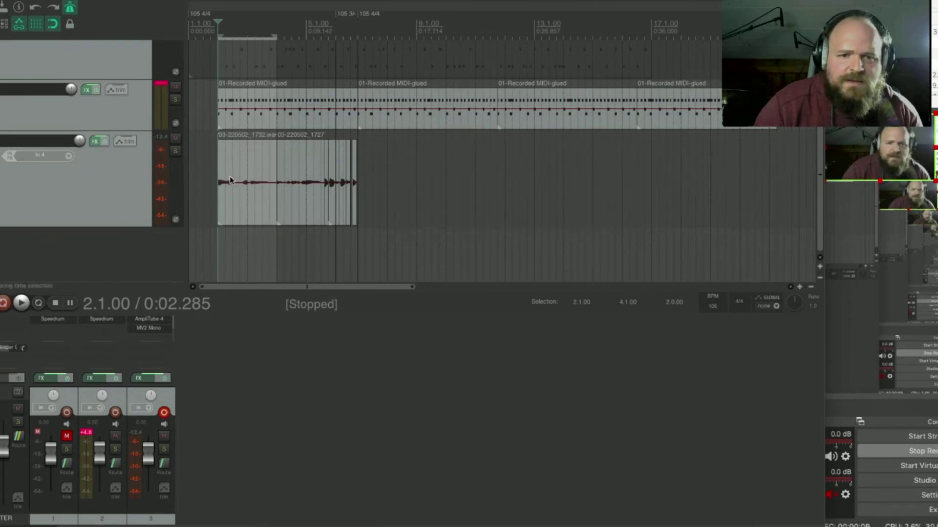
# - Select the two newly recorded items, 03-220502_1732.wav and 03-220502_1727.wav, and raise their volume by 5.79 dB
pyautogui.scroll(3, 230, 180)
pyautogui.moveTo(223, 174); pyautogui.dragTo(565, 218)
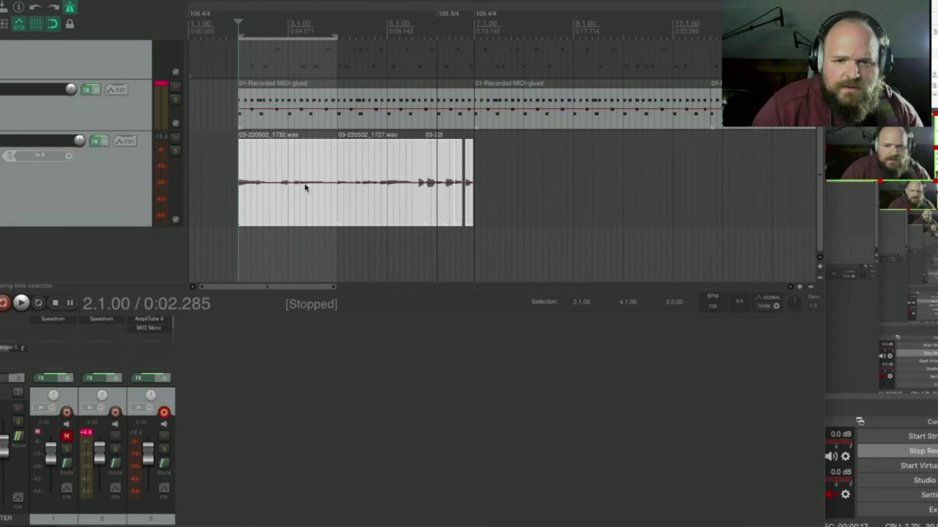
pyautogui.click(302, 201)
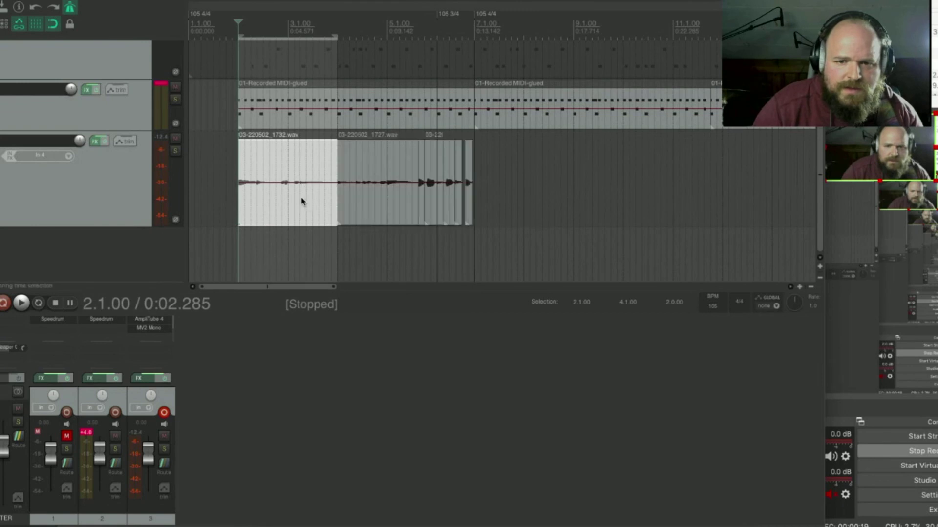
pyautogui.keyDown('ctrl'); pyautogui.click(395, 184); pyautogui.keyUp('ctrl')
pyautogui.moveTo(395, 182); pyautogui.dragTo(397, 142)
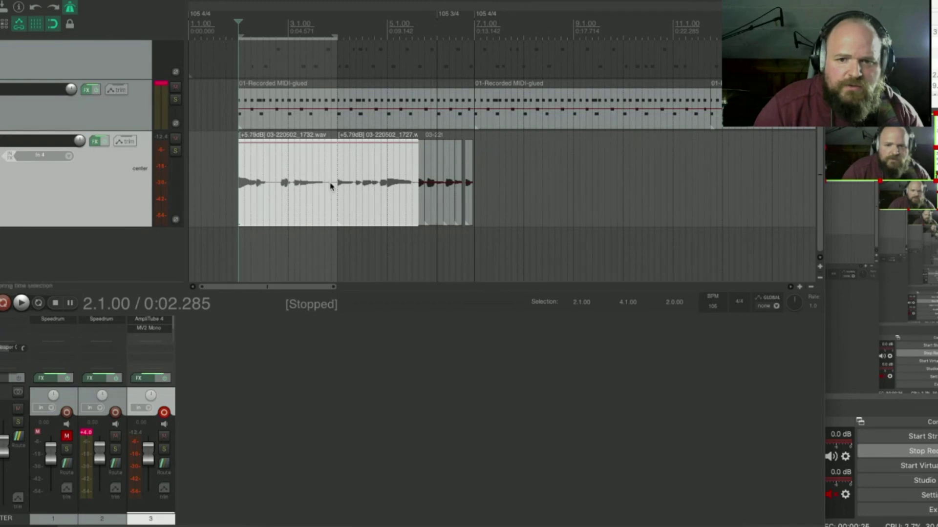
# - Select all the items of the phrase on track 3 and glue them into one item
pyautogui.moveTo(263, 212); pyautogui.dragTo(482, 202)
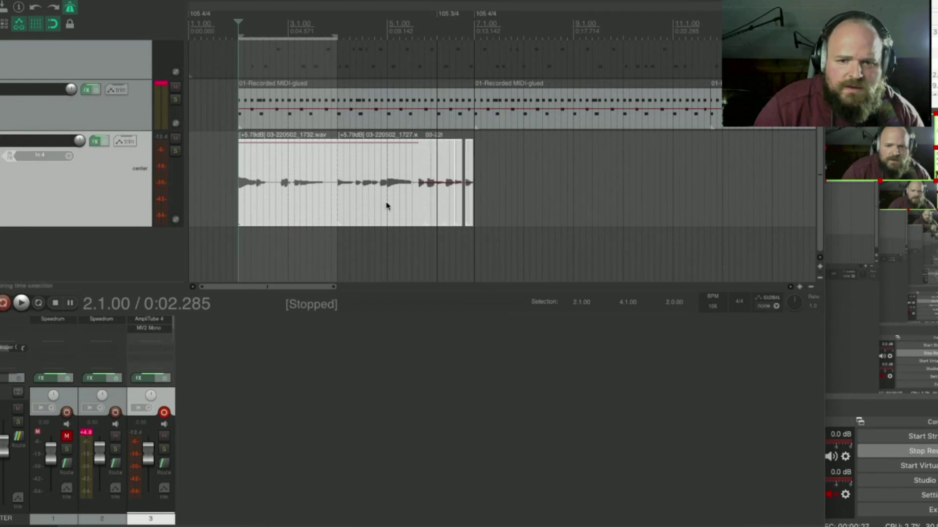
pyautogui.rightClick(345, 204)
pyautogui.moveTo(372, 206)
pyautogui.moveTo(383, 223)
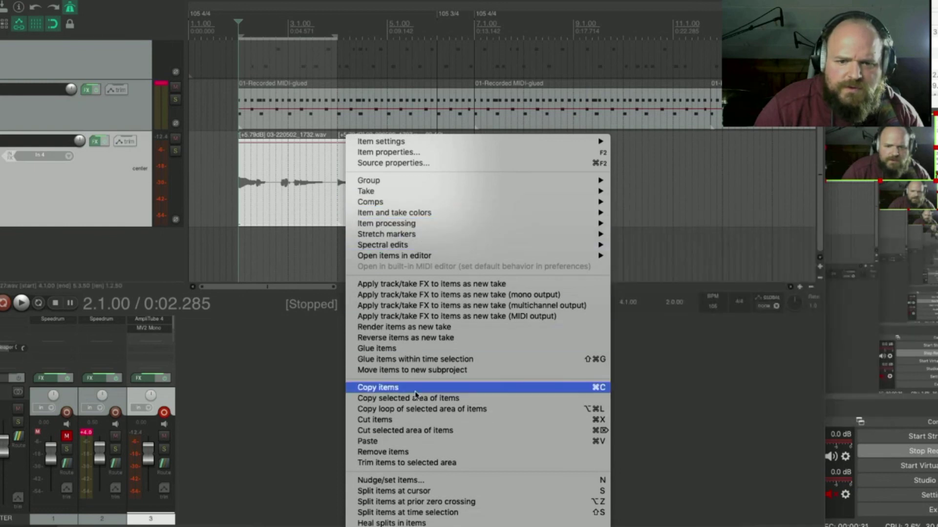
pyautogui.click(422, 349)
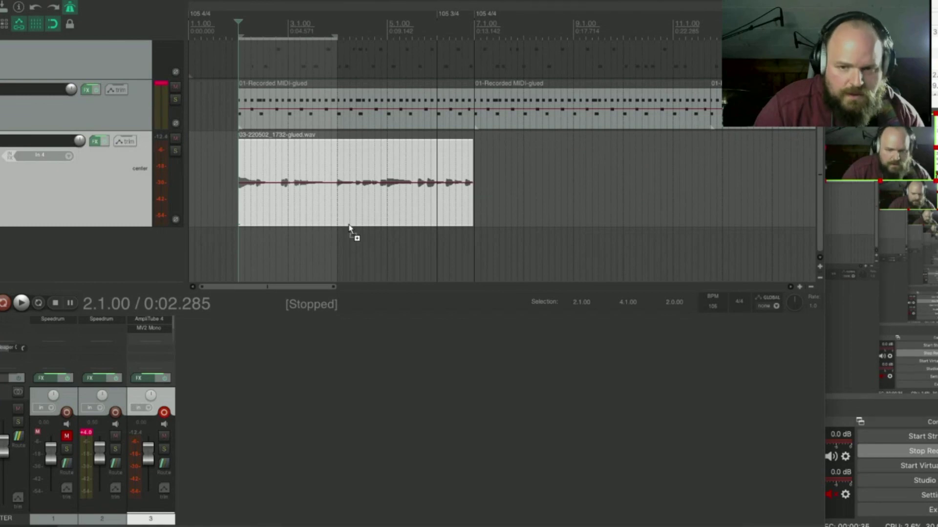
# - Place the edit cursor at 7.1.00 and duplicate the glued phrase there on track 3
pyautogui.click(472, 202)
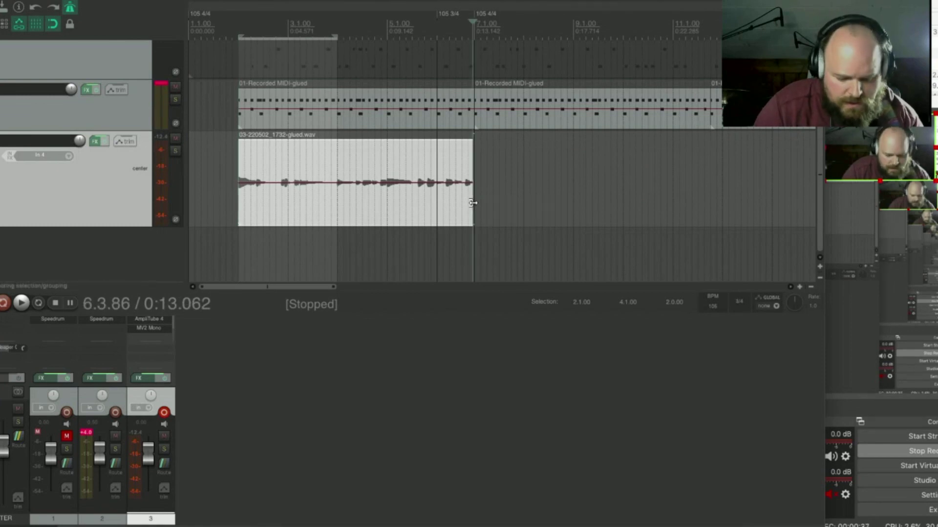
pyautogui.scroll(6, 472, 202)
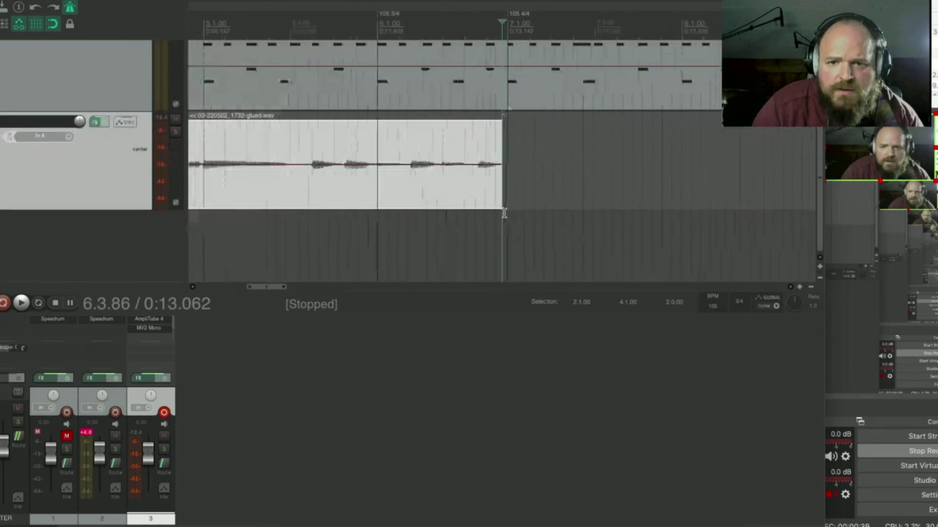
pyautogui.click(512, 22)
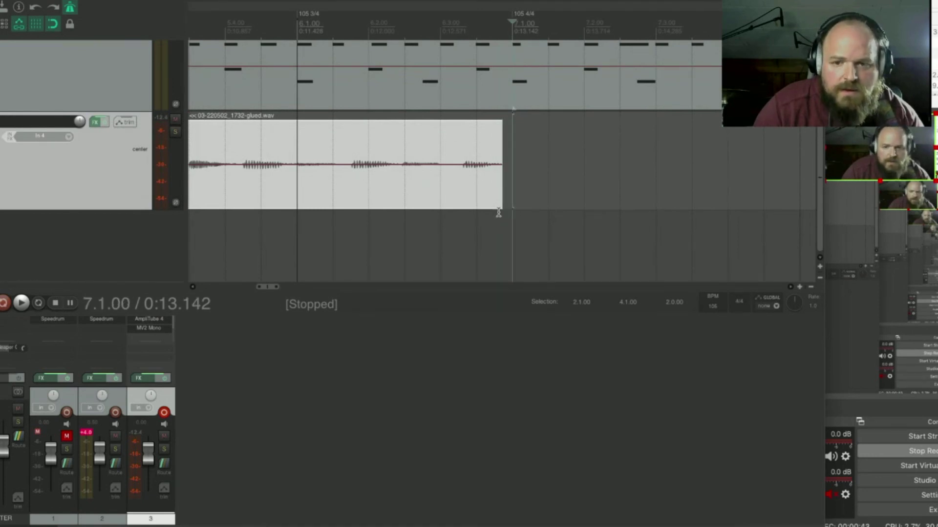
pyautogui.hotkey('ctrl', 'd')
pyautogui.scroll(-5, 498, 209)
pyautogui.scroll(4, 337, 174)
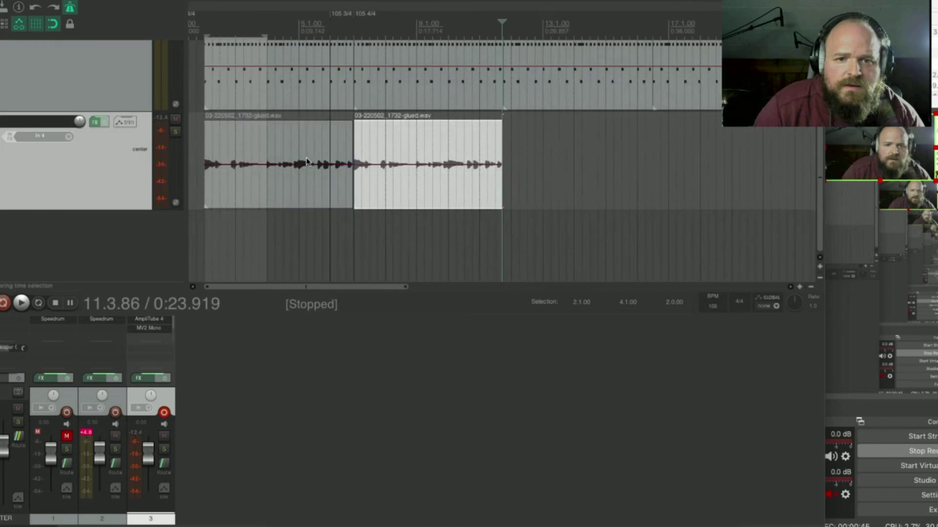
# - Turn off the metronome and play the glued phrase and its copy with the drums from 2.1.00
pyautogui.click(198, 27)
pyautogui.scroll(-3, 198, 28)
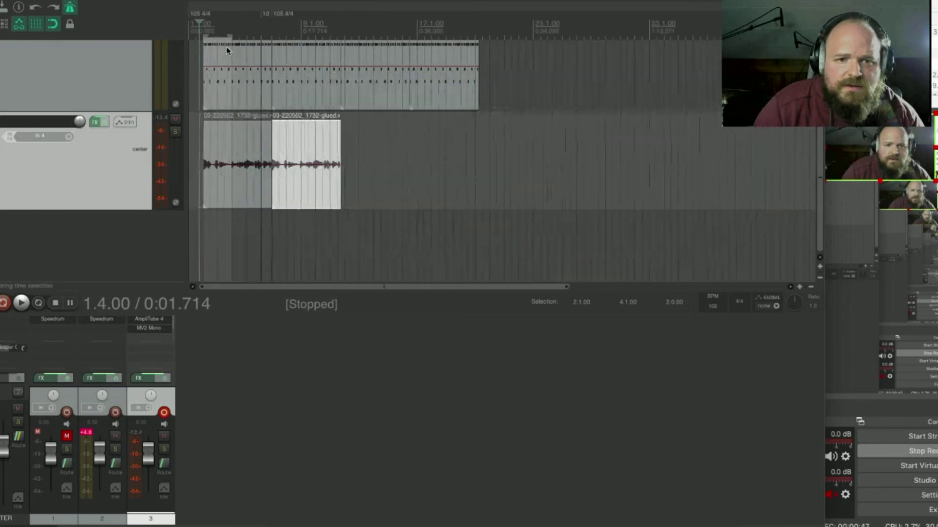
pyautogui.scroll(3, 195, 27)
pyautogui.click(188, 27)
pyautogui.press('space')
pyautogui.press('space')
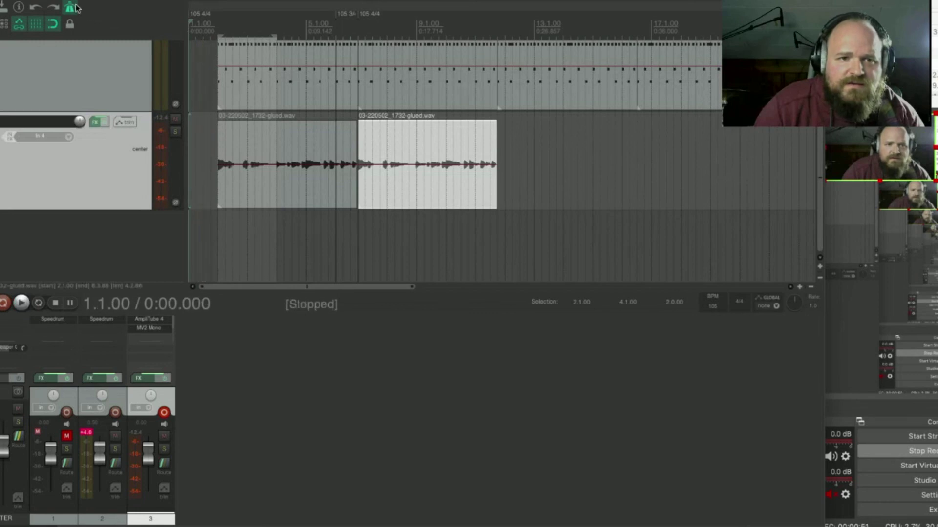
pyautogui.click(217, 30)
pyautogui.press('space')
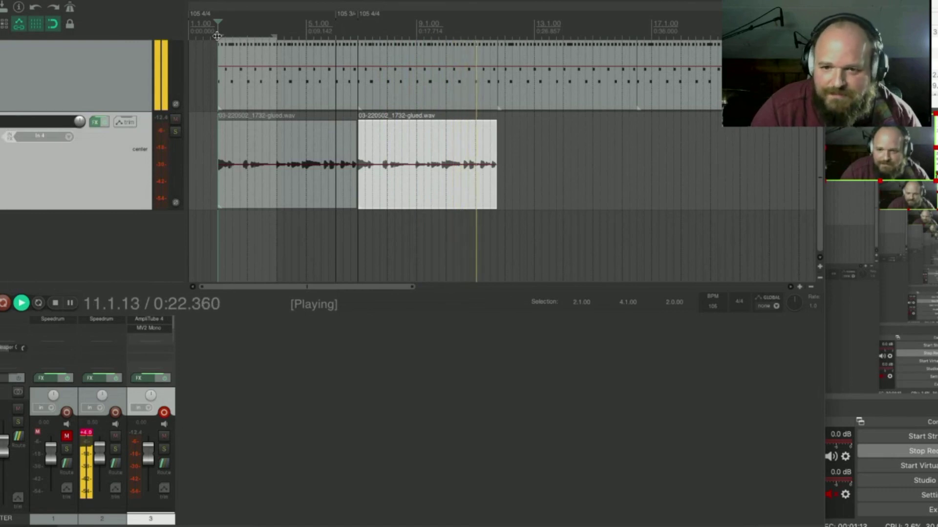
pyautogui.press('space')
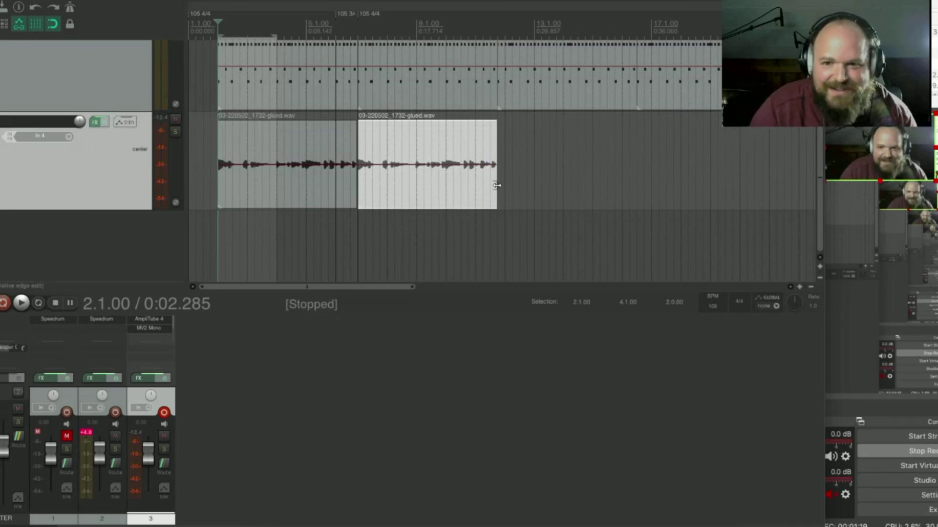
# - Delete the copy of the glued phrase that starts at 7.1.00 on track 3
pyautogui.scroll(5, 350, 171)
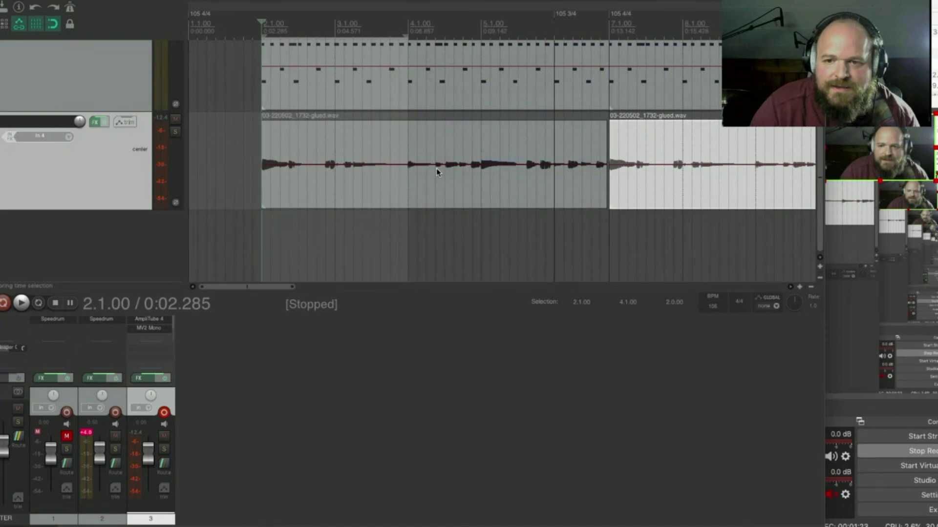
pyautogui.scroll(-1, 594, 197)
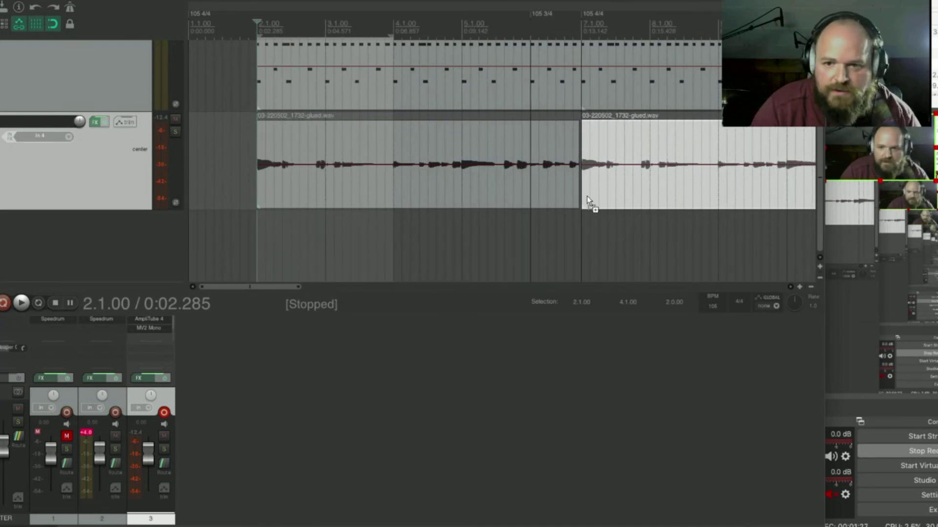
pyautogui.press('Delete')
pyautogui.moveTo(577, 191); pyautogui.dragTo(578, 191)
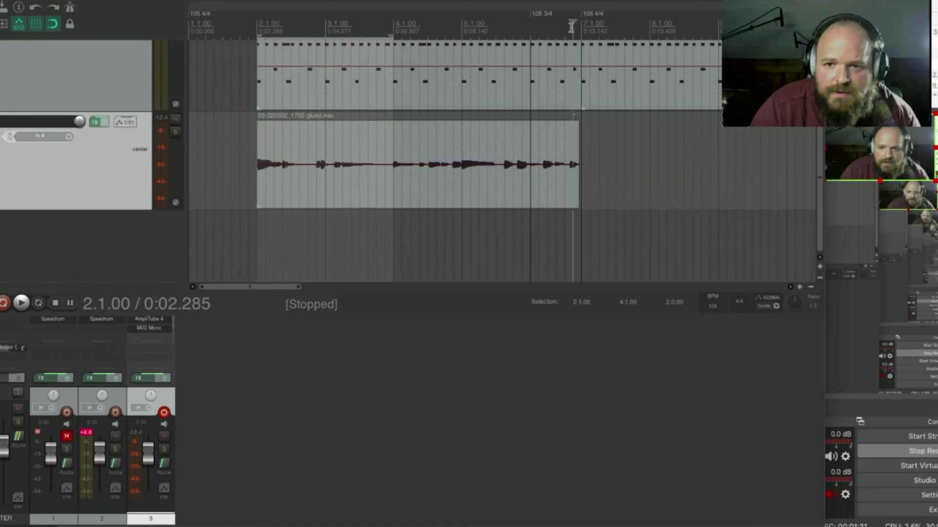
# - Try extending the glued phrase's end to 7.1.00, play the ending, and trim the end back
pyautogui.click(567, 27)
pyautogui.scroll(5, 581, 63)
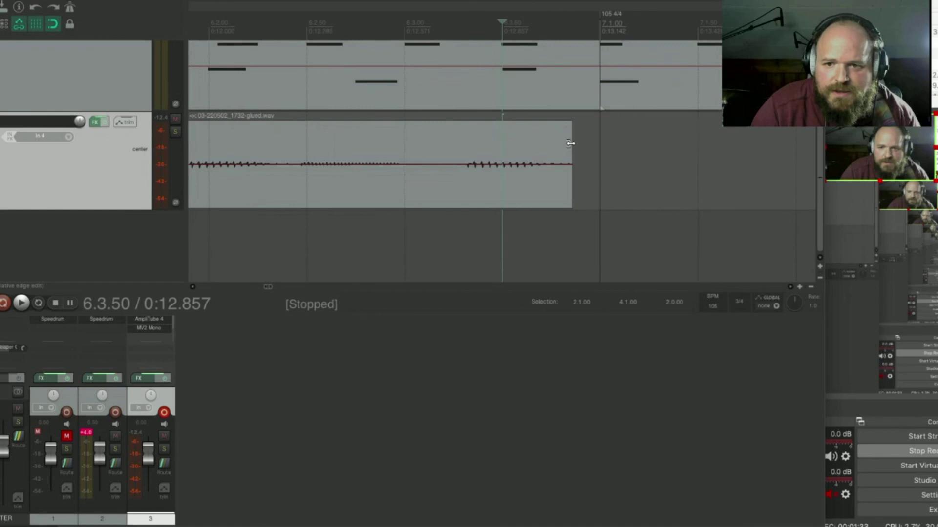
pyautogui.moveTo(570, 143); pyautogui.dragTo(592, 143)
pyautogui.press('space')
pyautogui.press('space')
pyautogui.press('space')
pyautogui.press('space')
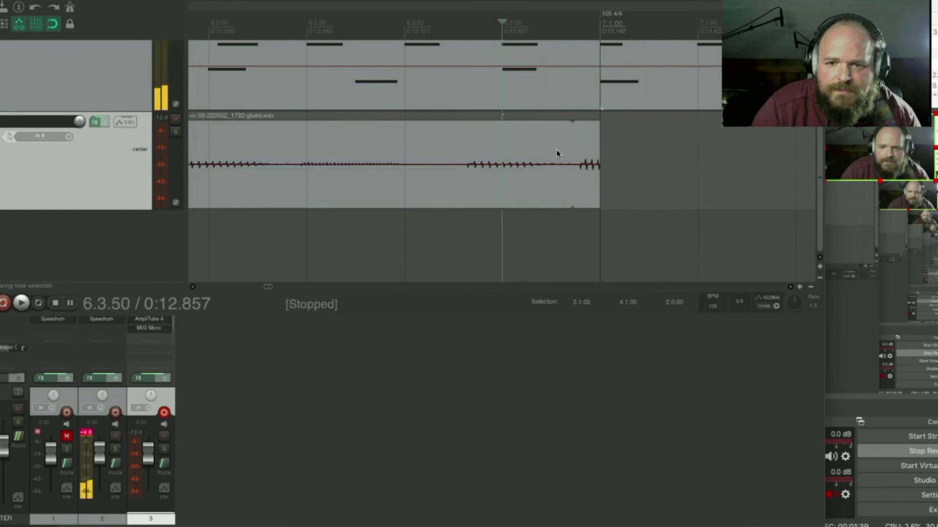
pyautogui.scroll(-5, 540, 143)
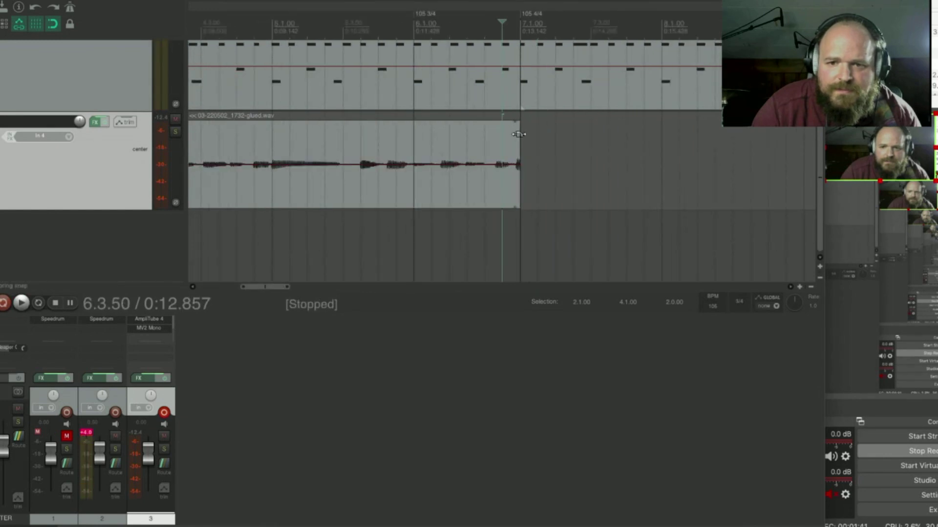
pyautogui.moveTo(519, 140); pyautogui.dragTo(513, 141)
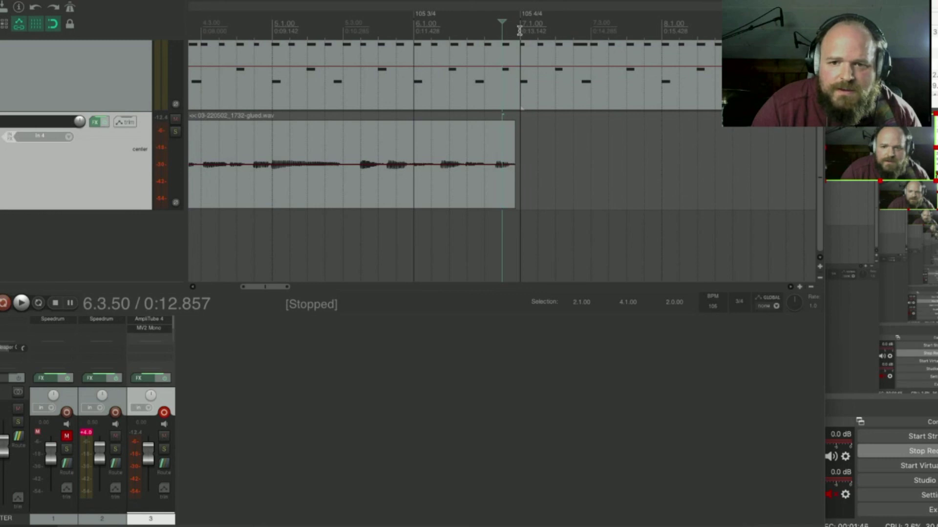
# - Turn off snapping, place the edit cursor at the phrase's end at 6.3.86, and record a short silent item on track 3
pyautogui.scroll(4, 532, 150)
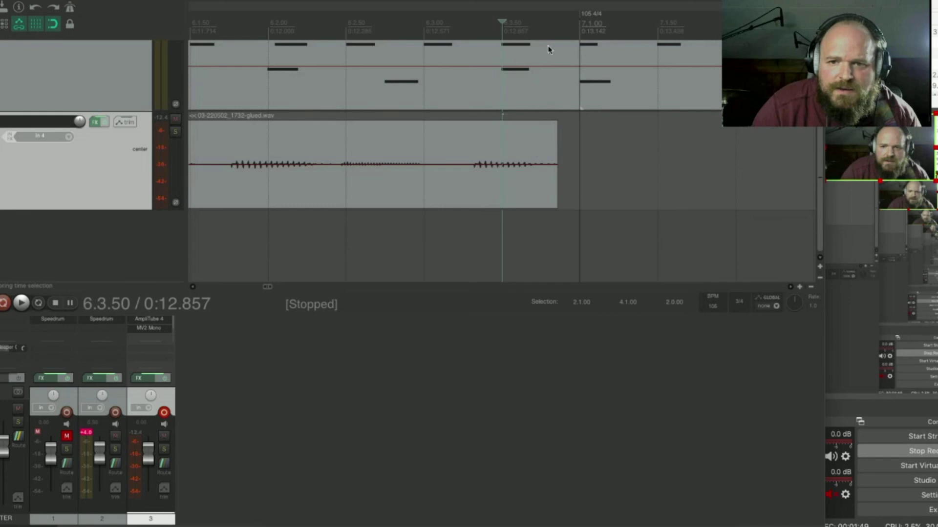
pyautogui.click(556, 27)
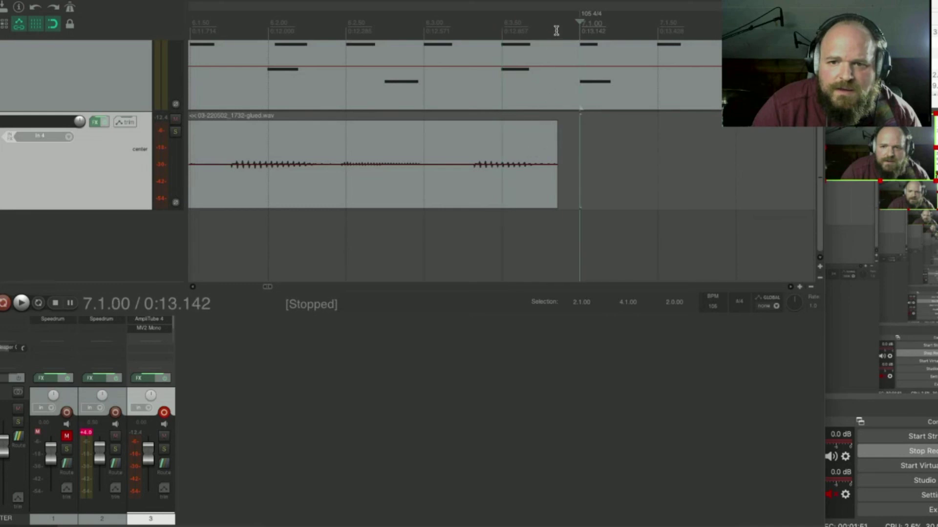
pyautogui.click(53, 23)
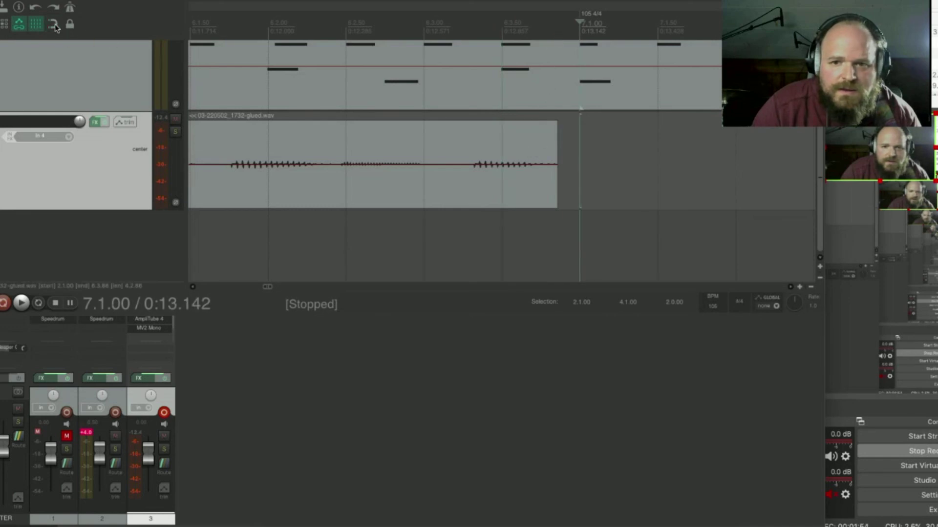
pyautogui.click(559, 142)
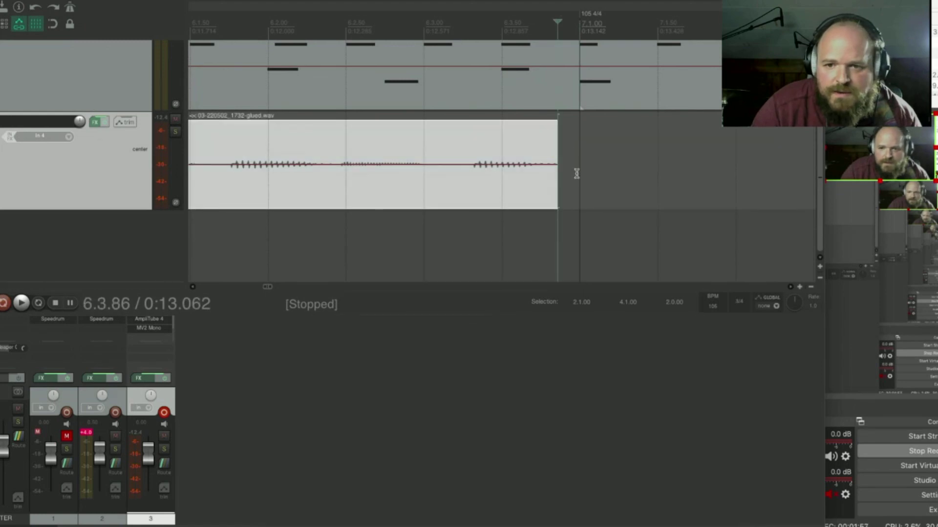
pyautogui.scroll(-1, 574, 183)
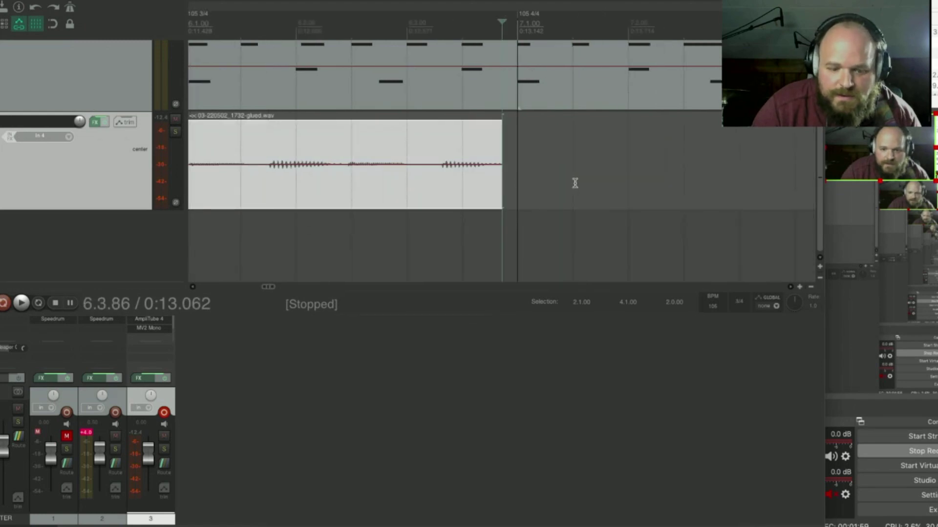
pyautogui.hotkey('ctrl', 'r')
pyautogui.press('space')
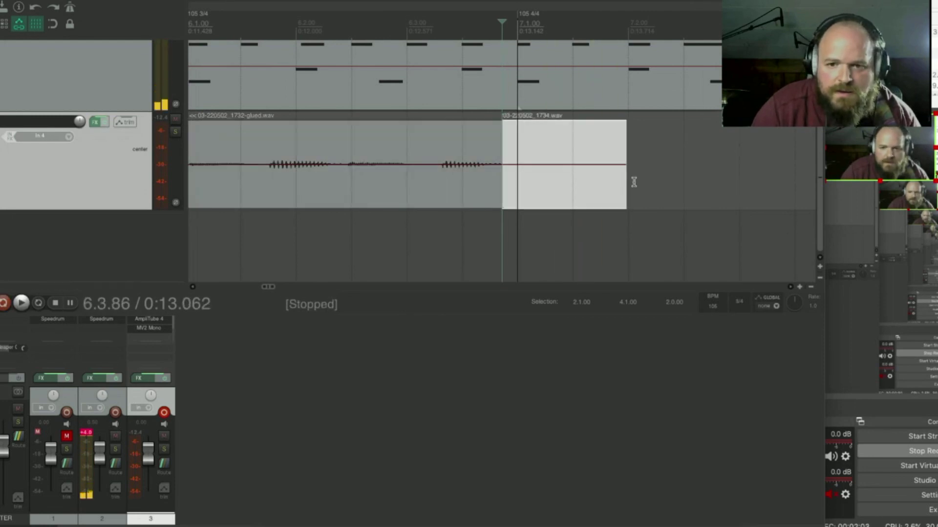
# - Trim the new silent item to end at 7.1.00 with snapping on, and glue it together with the phrase
pyautogui.moveTo(625, 184); pyautogui.dragTo(608, 184)
pyautogui.press('r')
pyautogui.moveTo(592, 183); pyautogui.dragTo(497, 191)
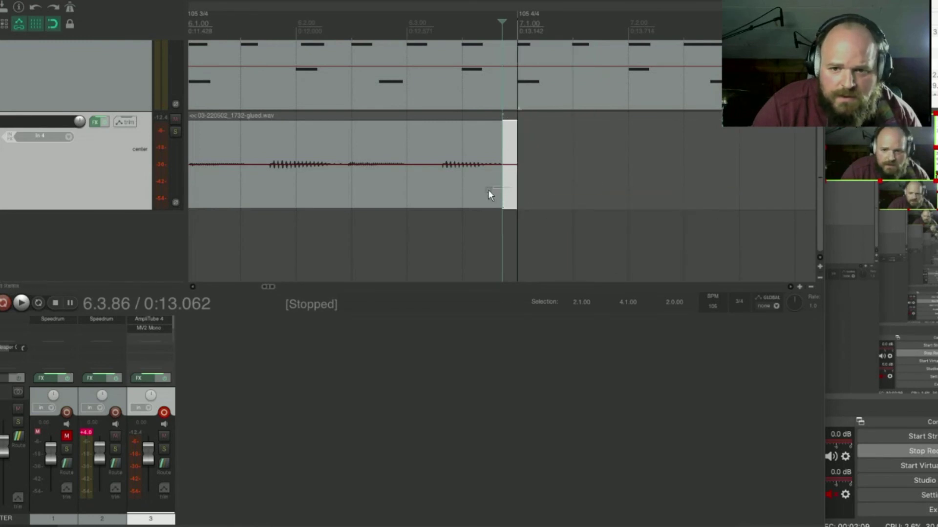
pyautogui.rightClick(463, 191)
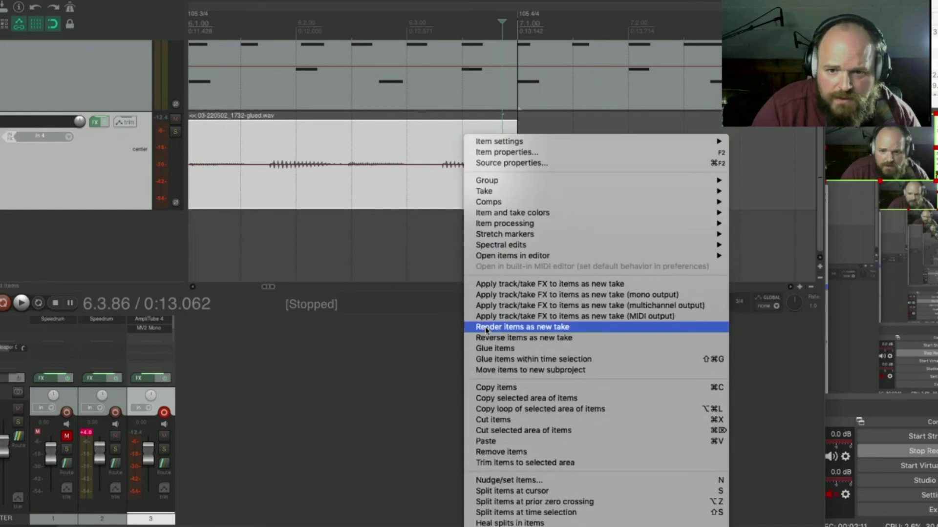
pyautogui.click(508, 347)
# - Place the edit cursor at 7.1.00 and paste three consecutive copies of the newly glued phrase on track 3
pyautogui.scroll(-5, 431, 195)
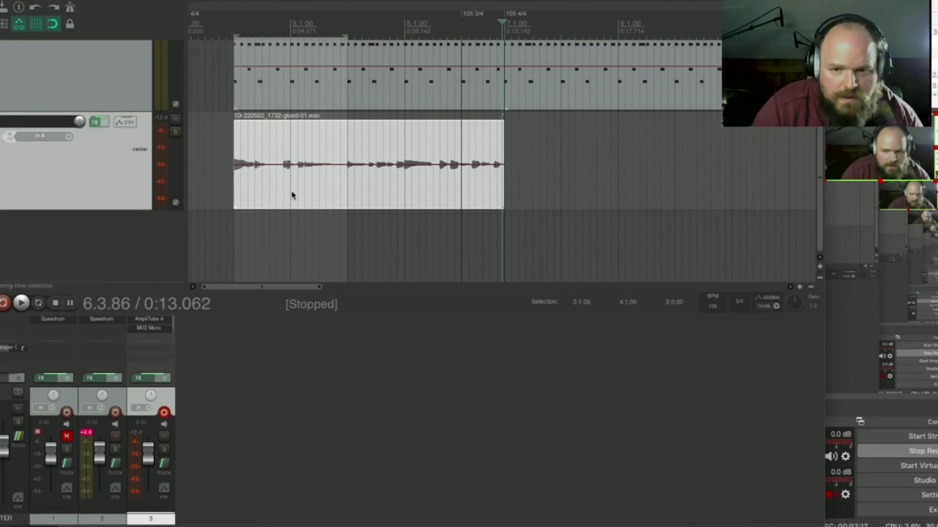
pyautogui.click(504, 192)
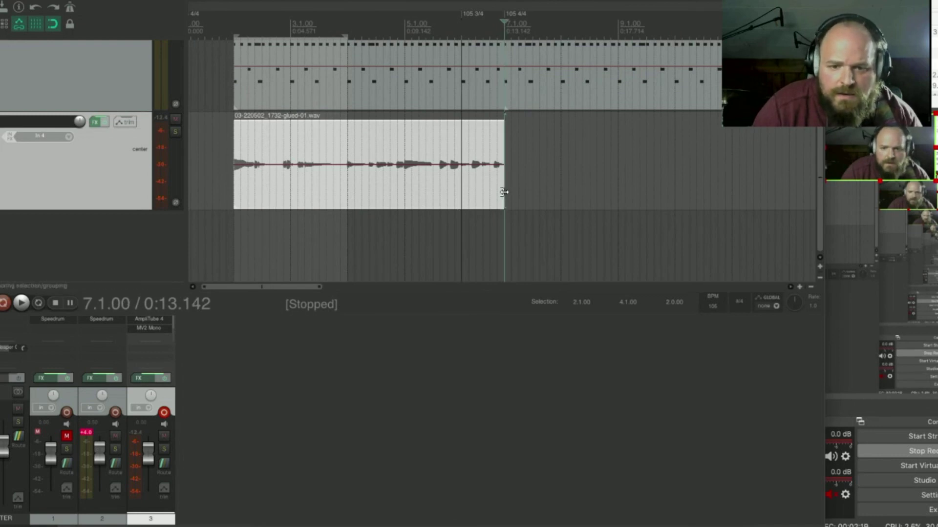
pyautogui.hotkey('ctrl', 'v')
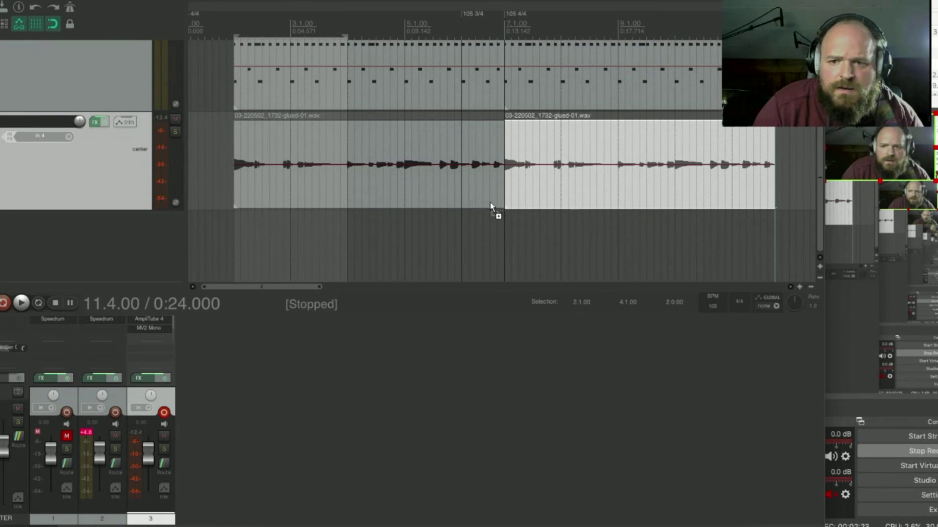
pyautogui.scroll(-4, 490, 205)
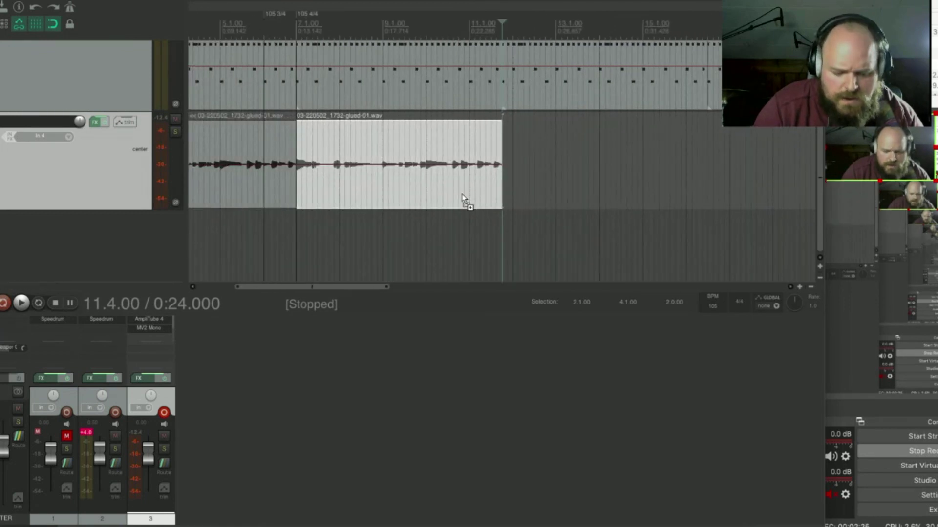
pyautogui.hotkey('ctrl', 'v')
pyautogui.hotkey('ctrl', 'v')
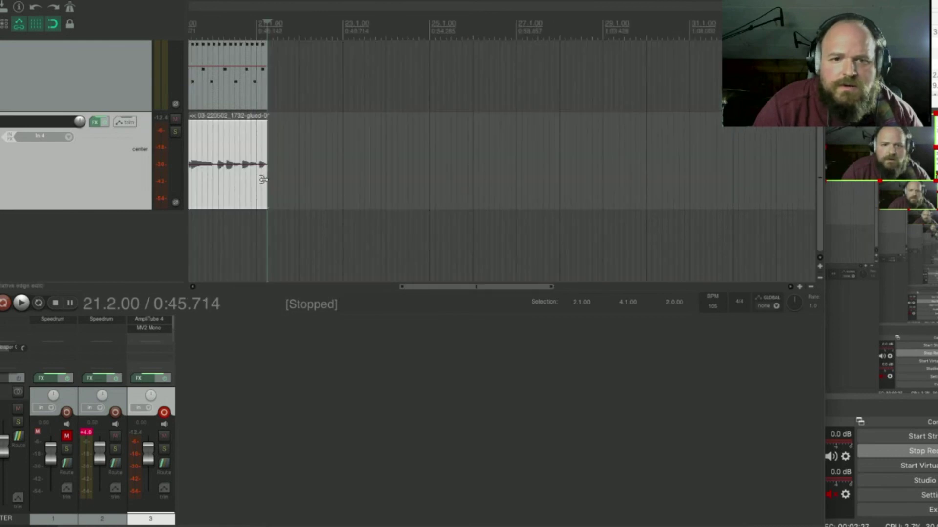
pyautogui.scroll(-3, 295, 174)
pyautogui.scroll(-1, 276, 168)
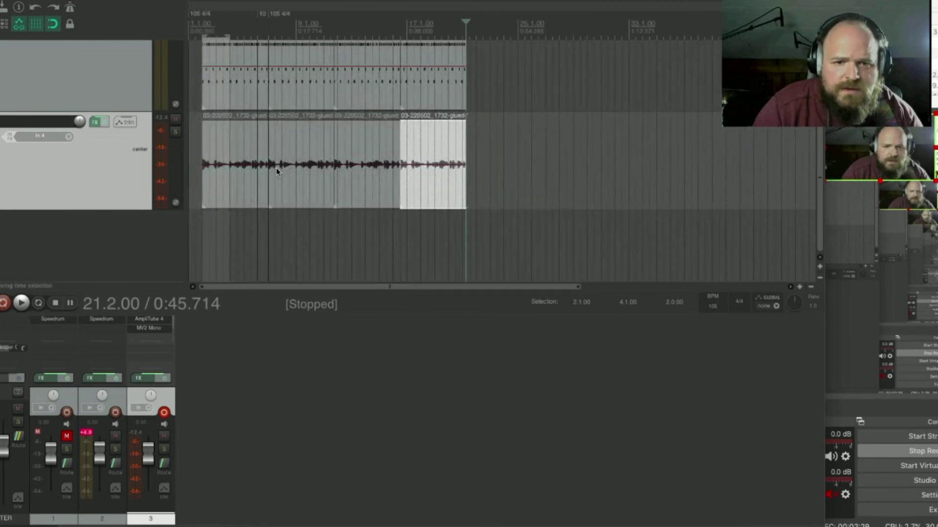
# - Play the four repeated phrases with the drums from 2.1.00
pyautogui.scroll(2, 231, 154)
pyautogui.scroll(1, 226, 122)
pyautogui.click(197, 30)
pyautogui.press('space')
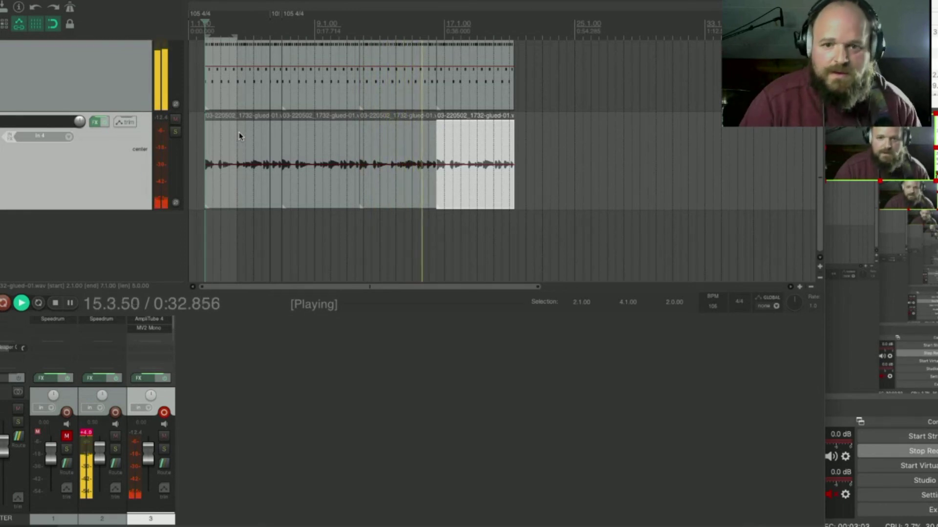
pyautogui.press('space')
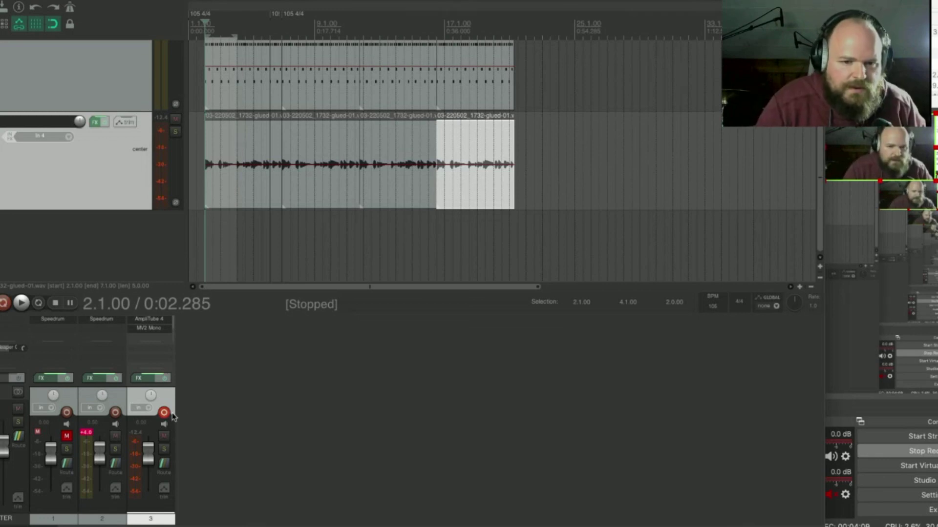
# - Arm track 2 instead of track 3 with MIDI input on all channels, and record a MIDI drum overdub from 2.1.00
pyautogui.rightClick(116, 413)
pyautogui.click(619, 368)
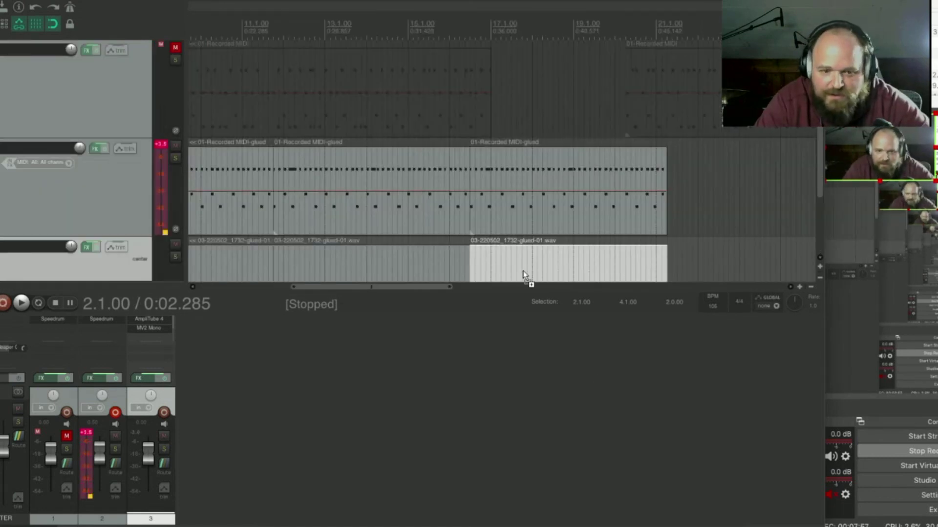
pyautogui.hotkey('ctrl', 'r')
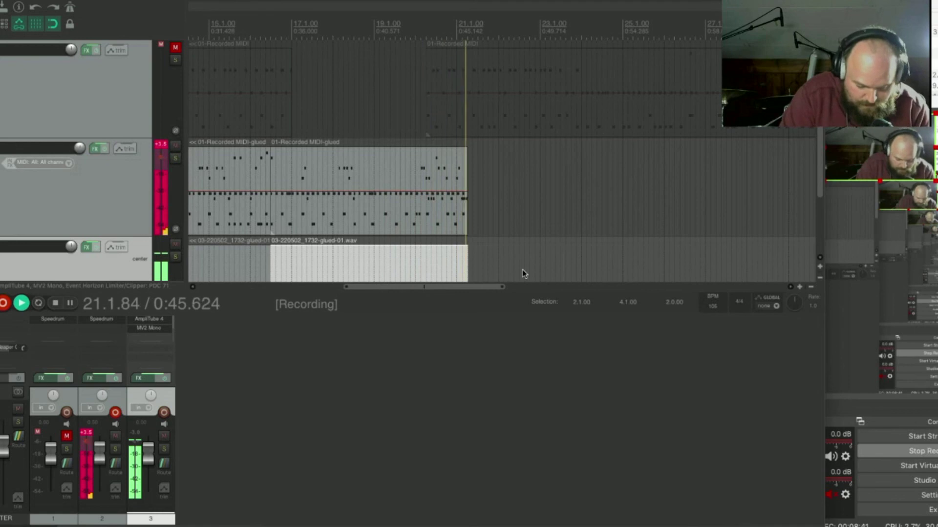
pyautogui.press('space')
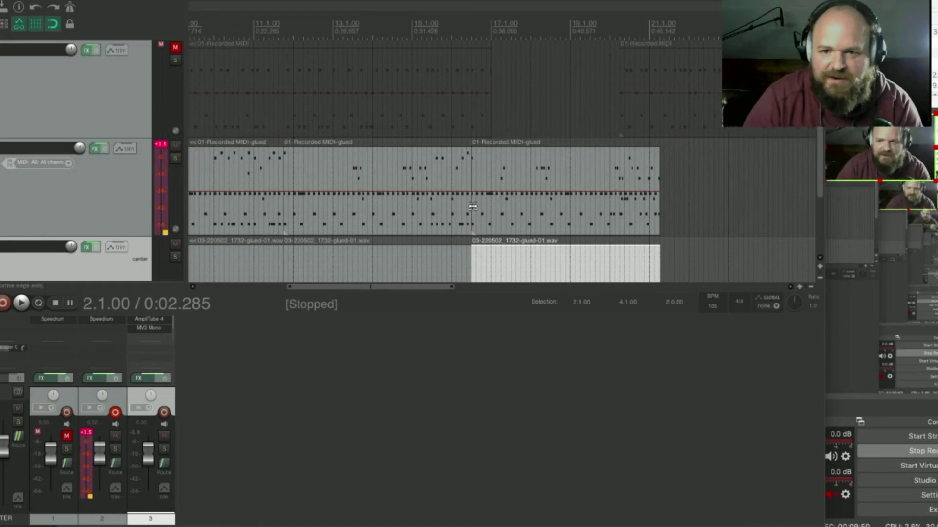
# - Review the drum and phrase items on tracks 2 and 3 and reset track 2's peak indicator
pyautogui.moveTo(819, 151); pyautogui.dragTo(819, 179)
pyautogui.scroll(-3, 553, 188)
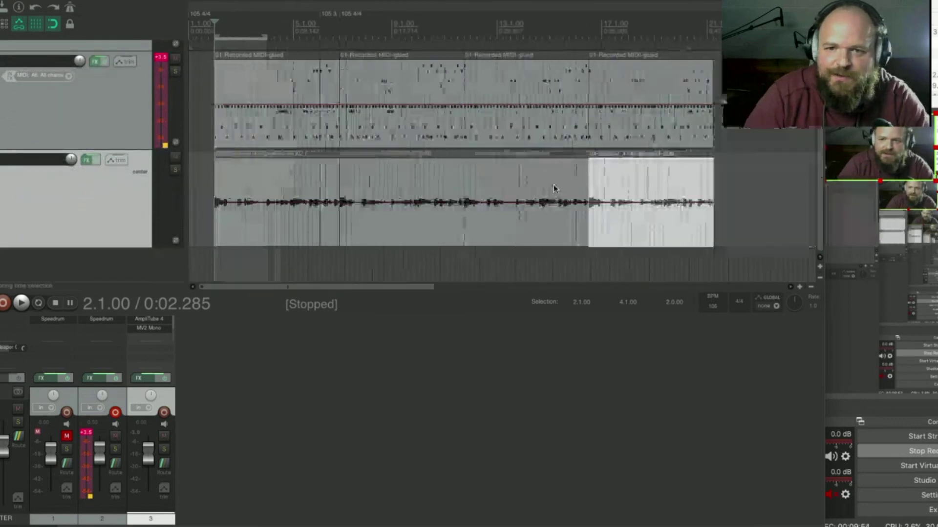
pyautogui.scroll(-2, 553, 188)
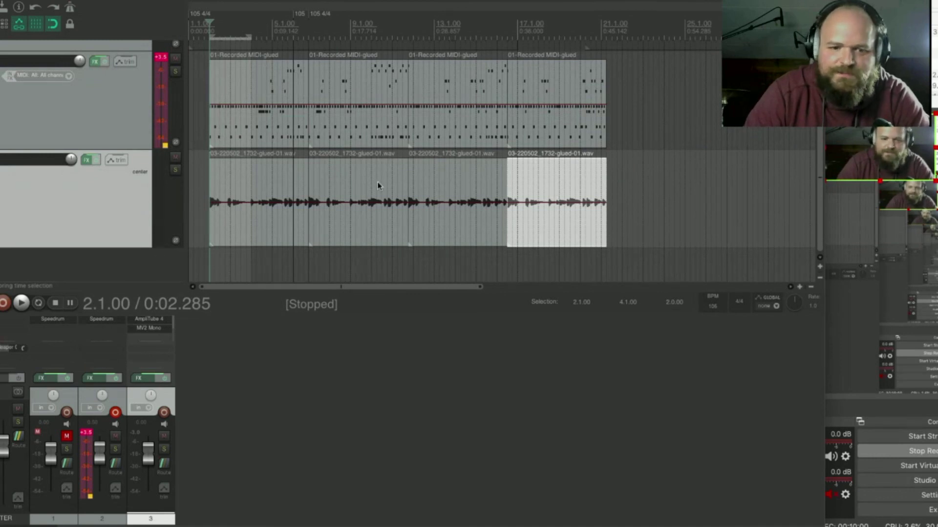
pyautogui.click(86, 434)
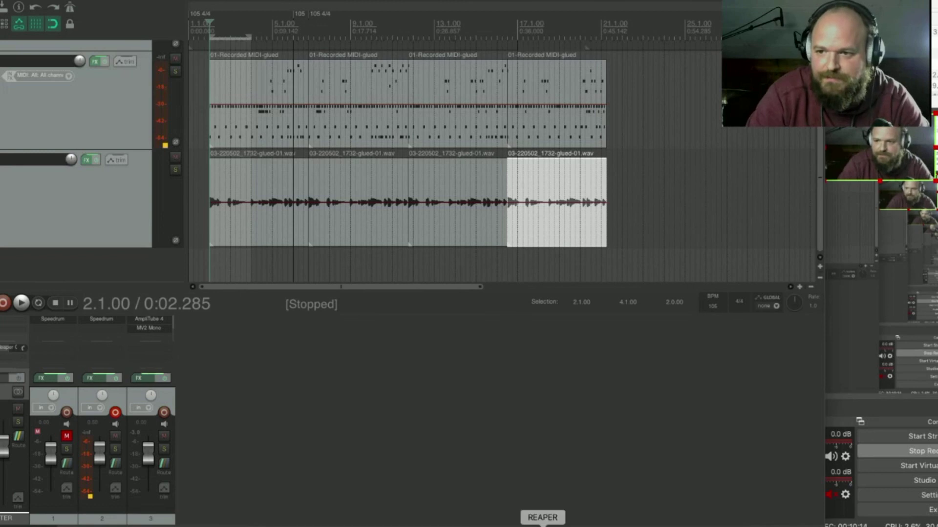
pyautogui.click(929, 458)
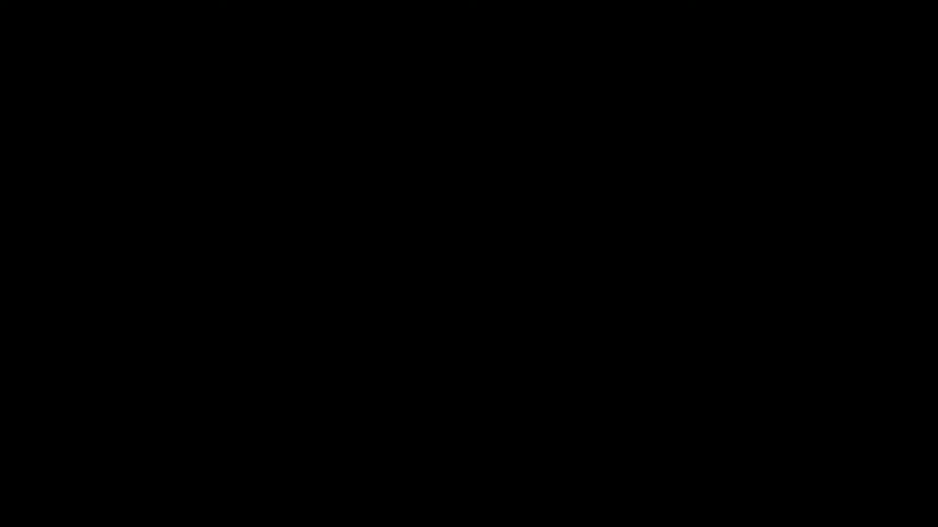